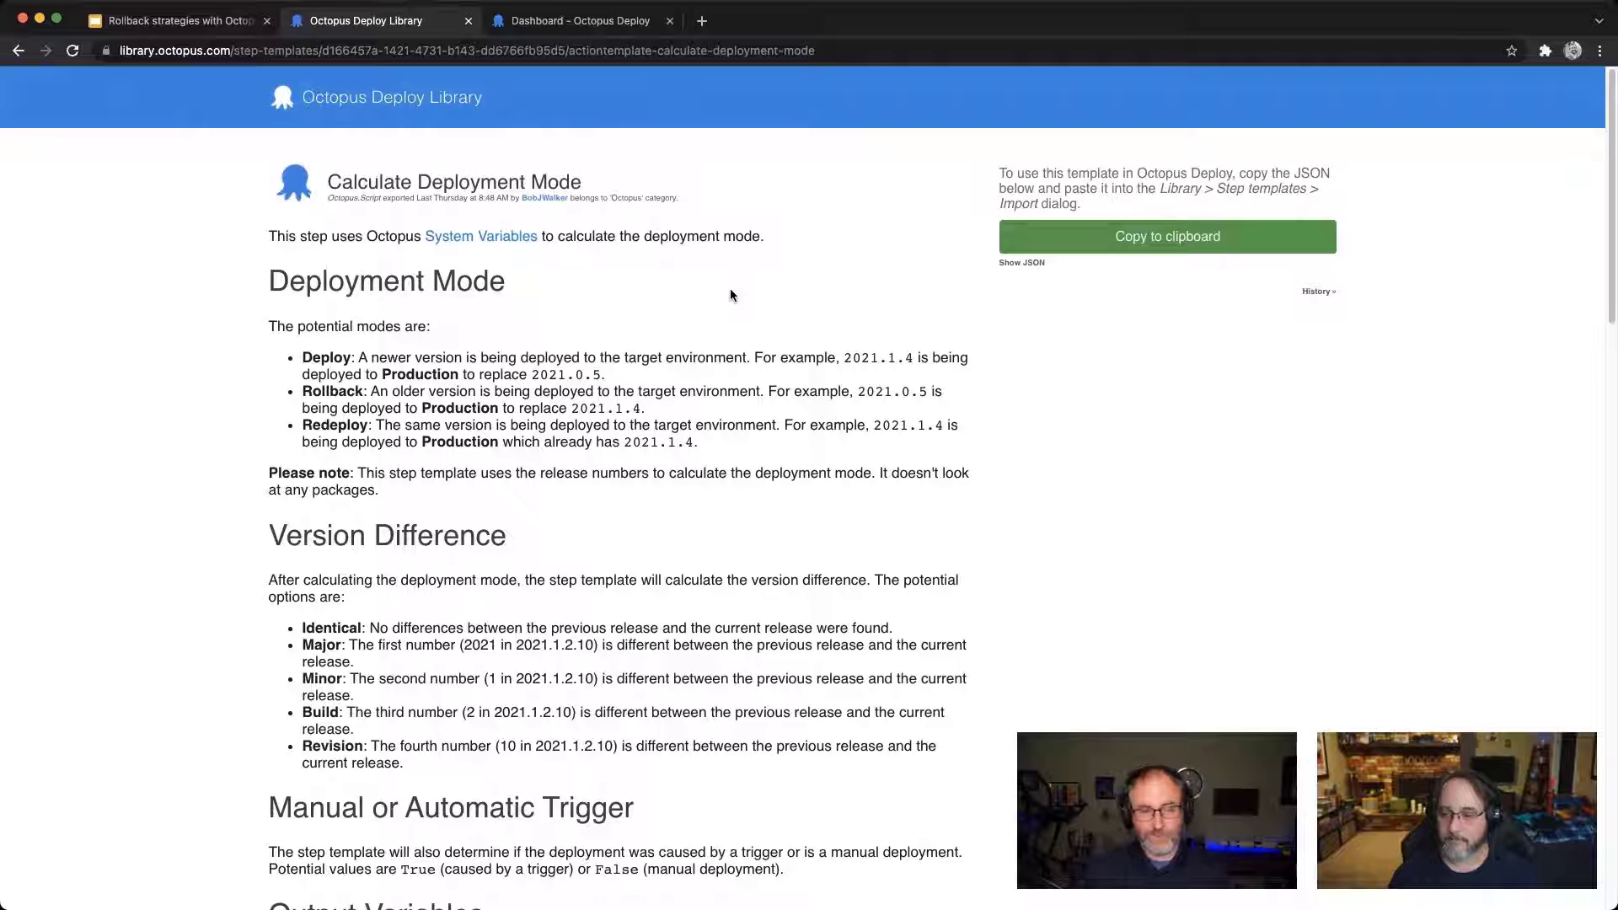
# Step: Review the Calculate Deployment Mode template's documentation on version differences, triggers, output variables and run conditions, highlighting RunOnDeploy
pyautogui.scroll(-5, 745, 331)
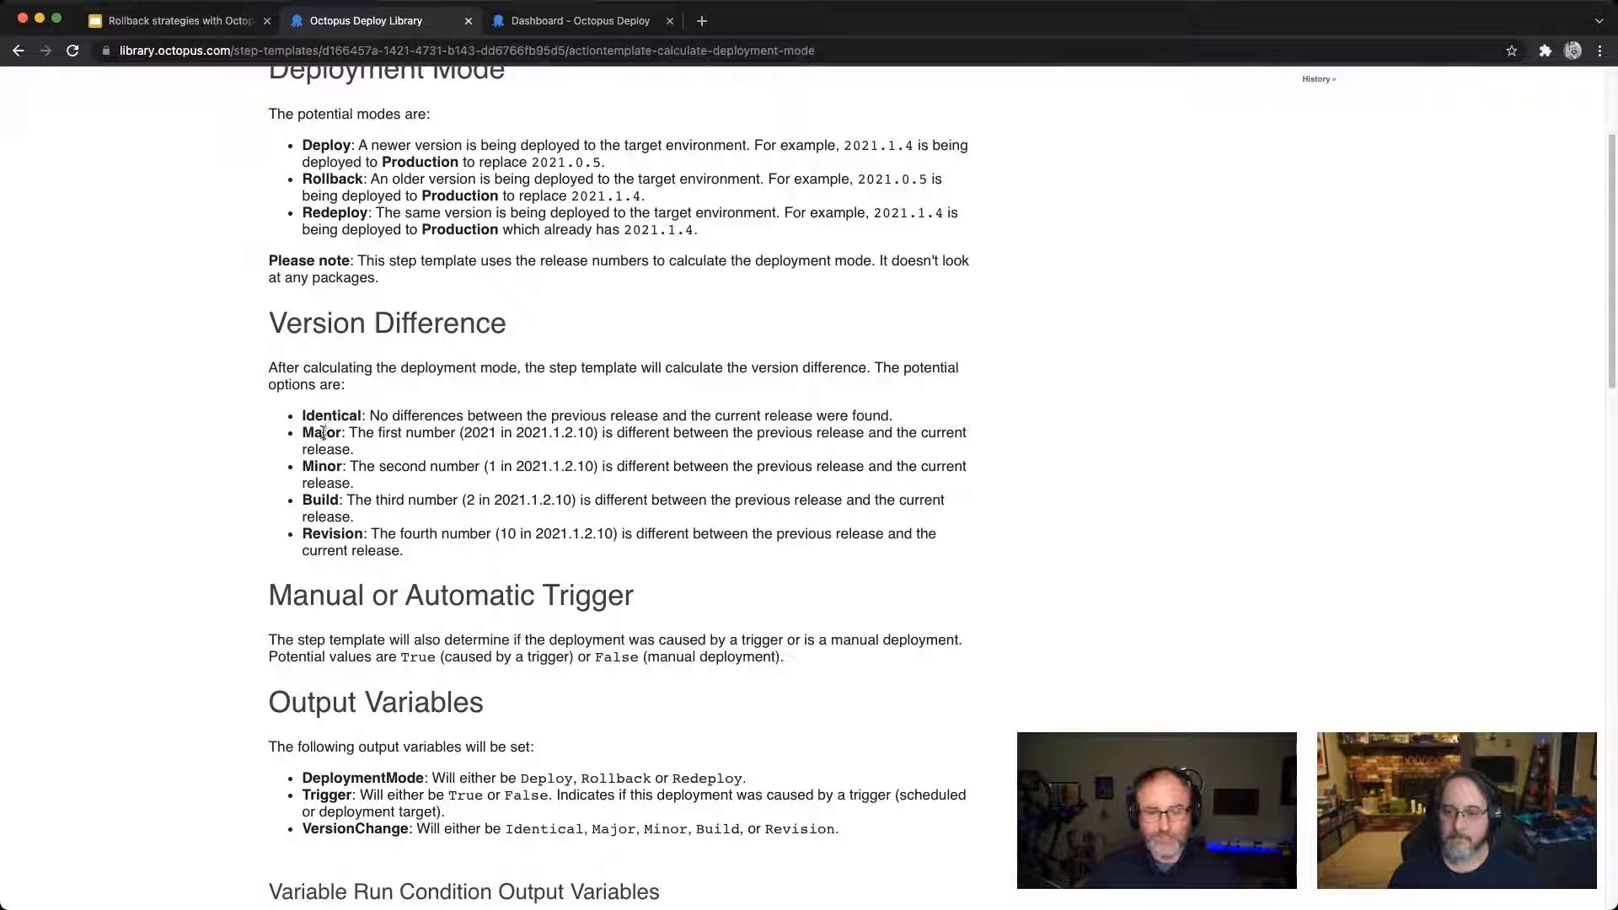
pyautogui.scroll(-3, 323, 432)
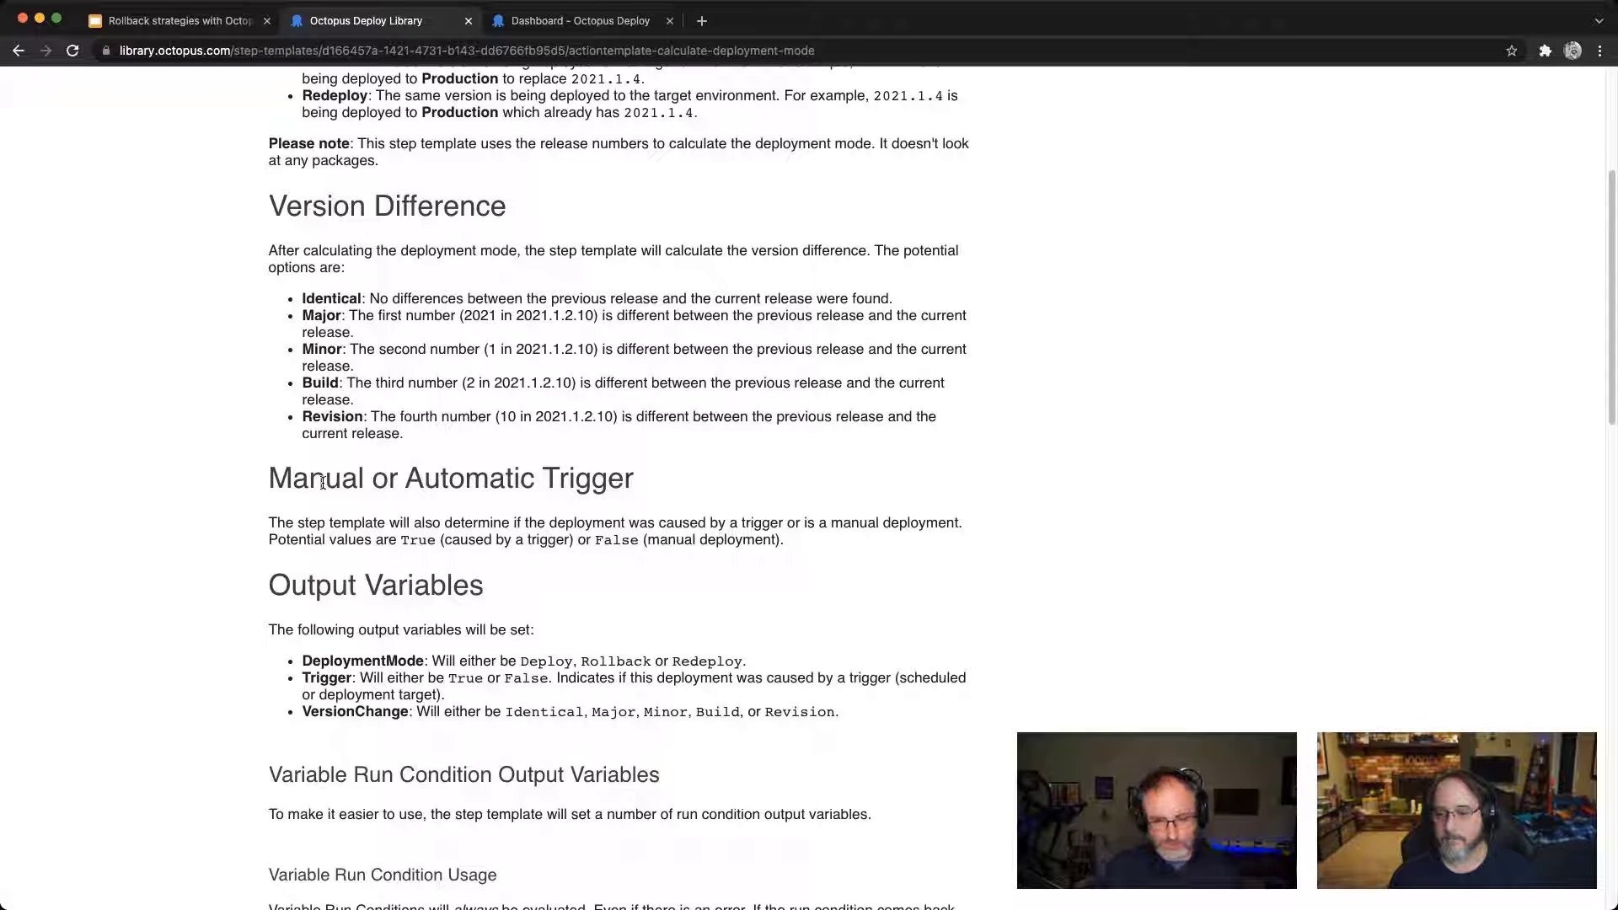
pyautogui.scroll(-3, 443, 602)
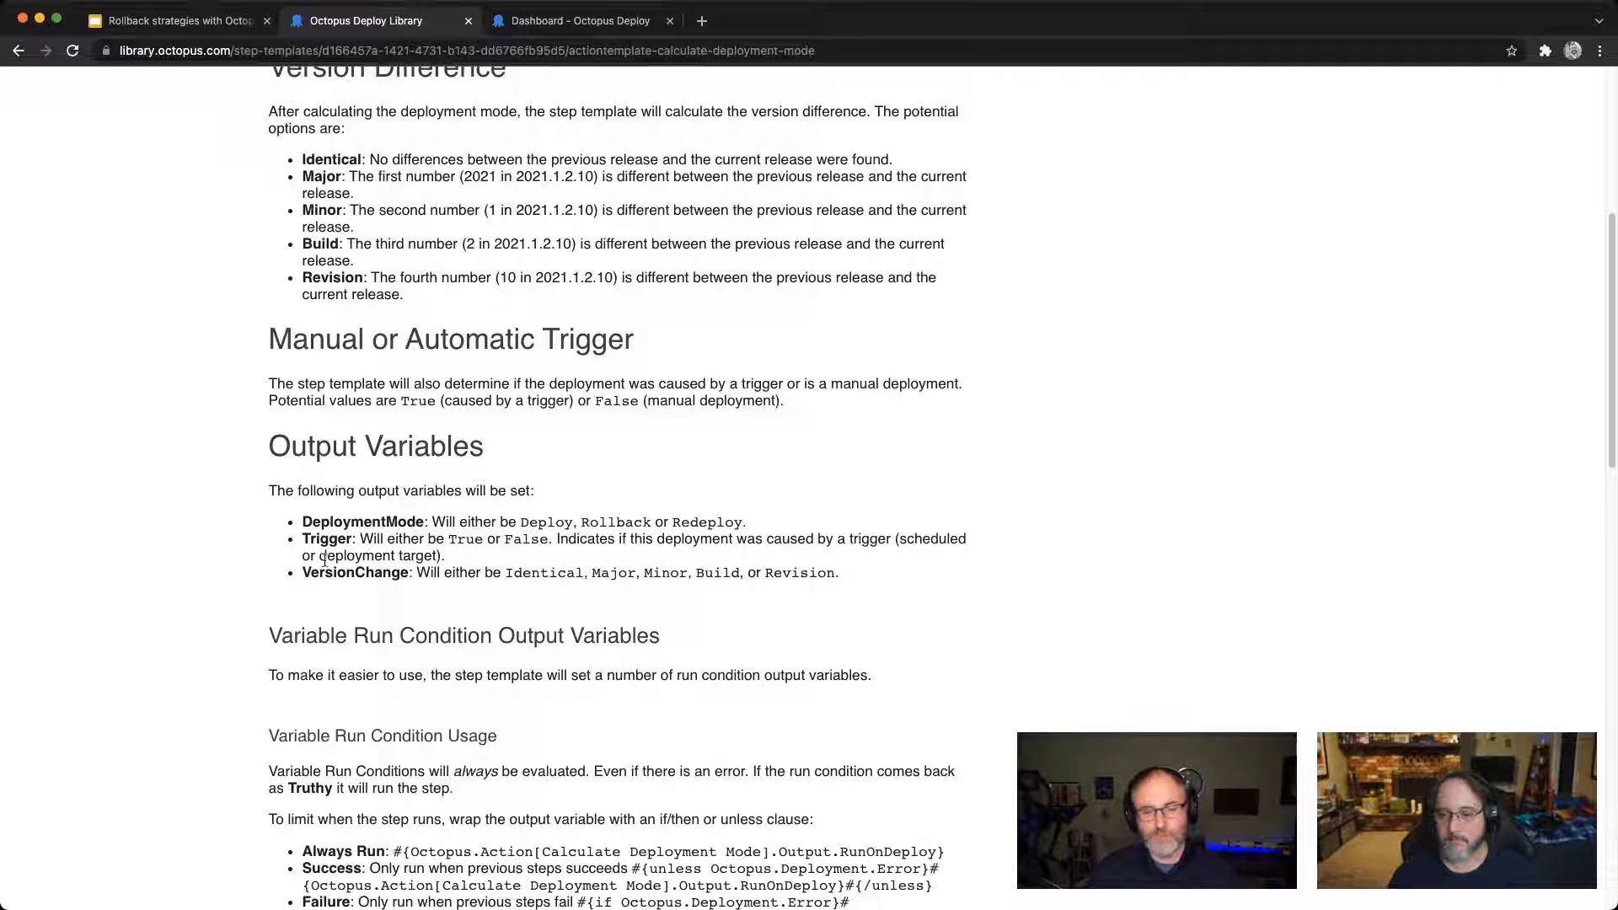
pyautogui.scroll(-2, 548, 549)
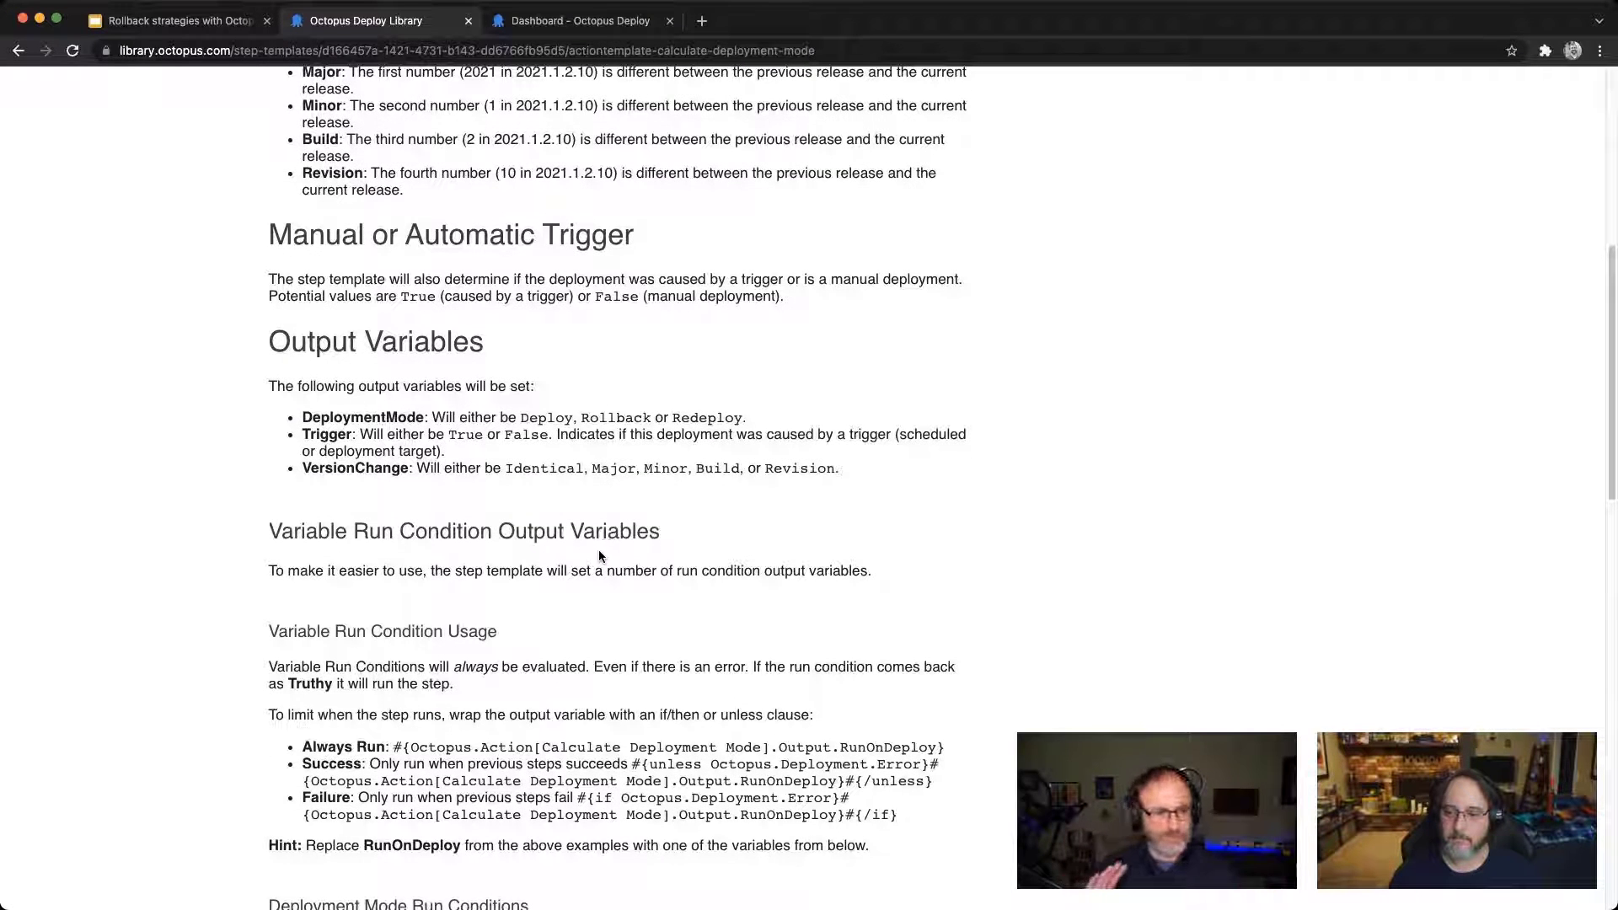
pyautogui.scroll(-7, 601, 557)
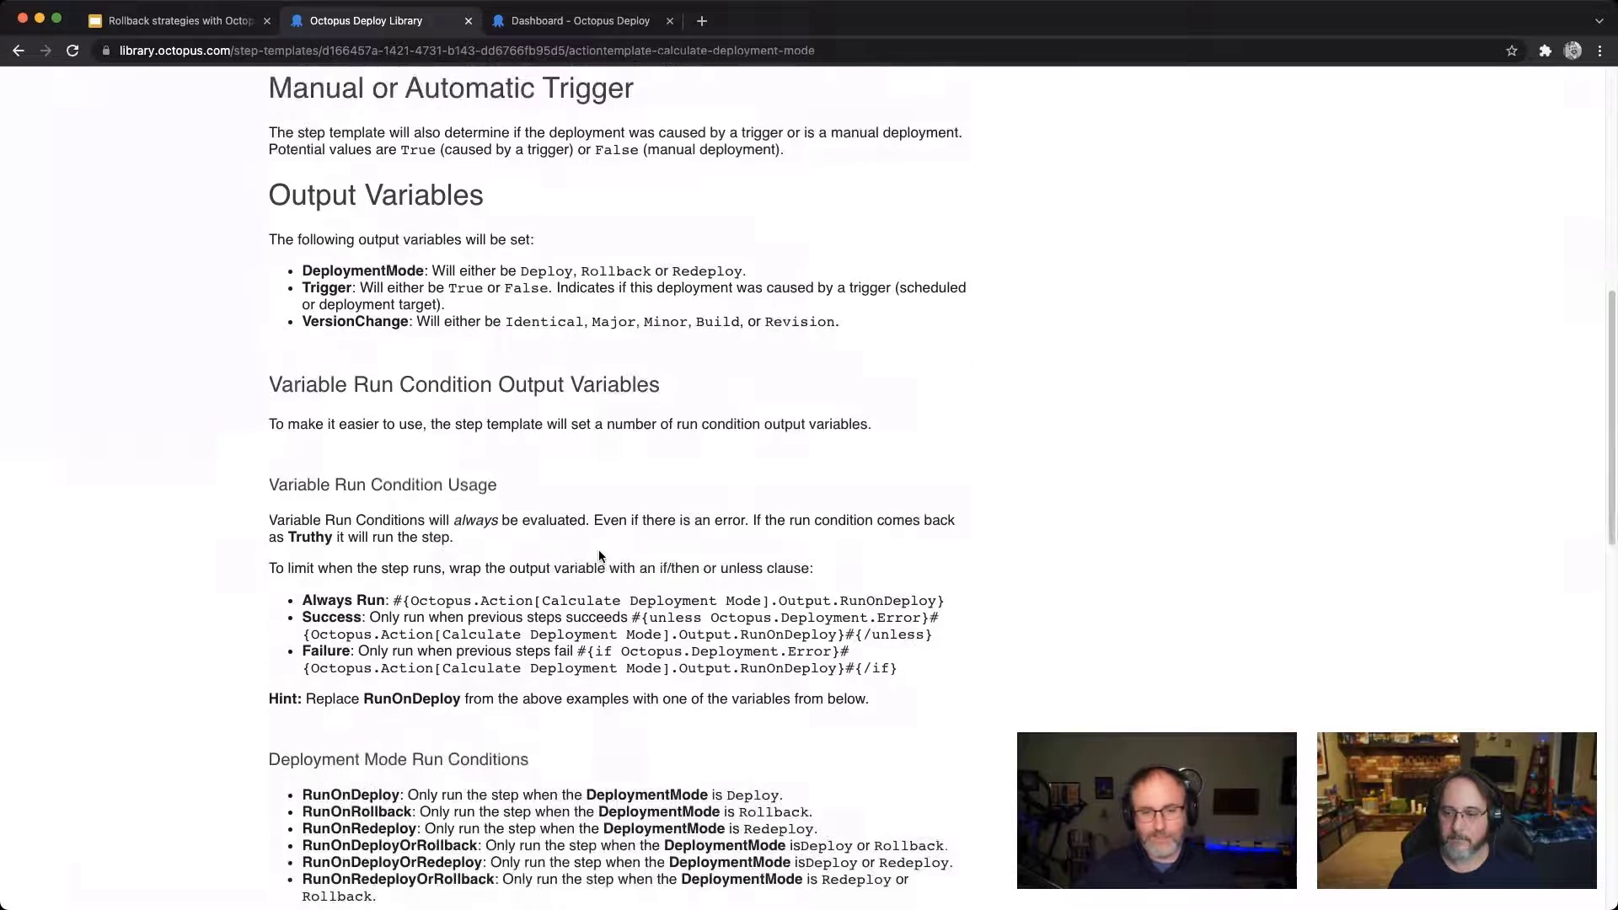
pyautogui.scroll(-4, 601, 557)
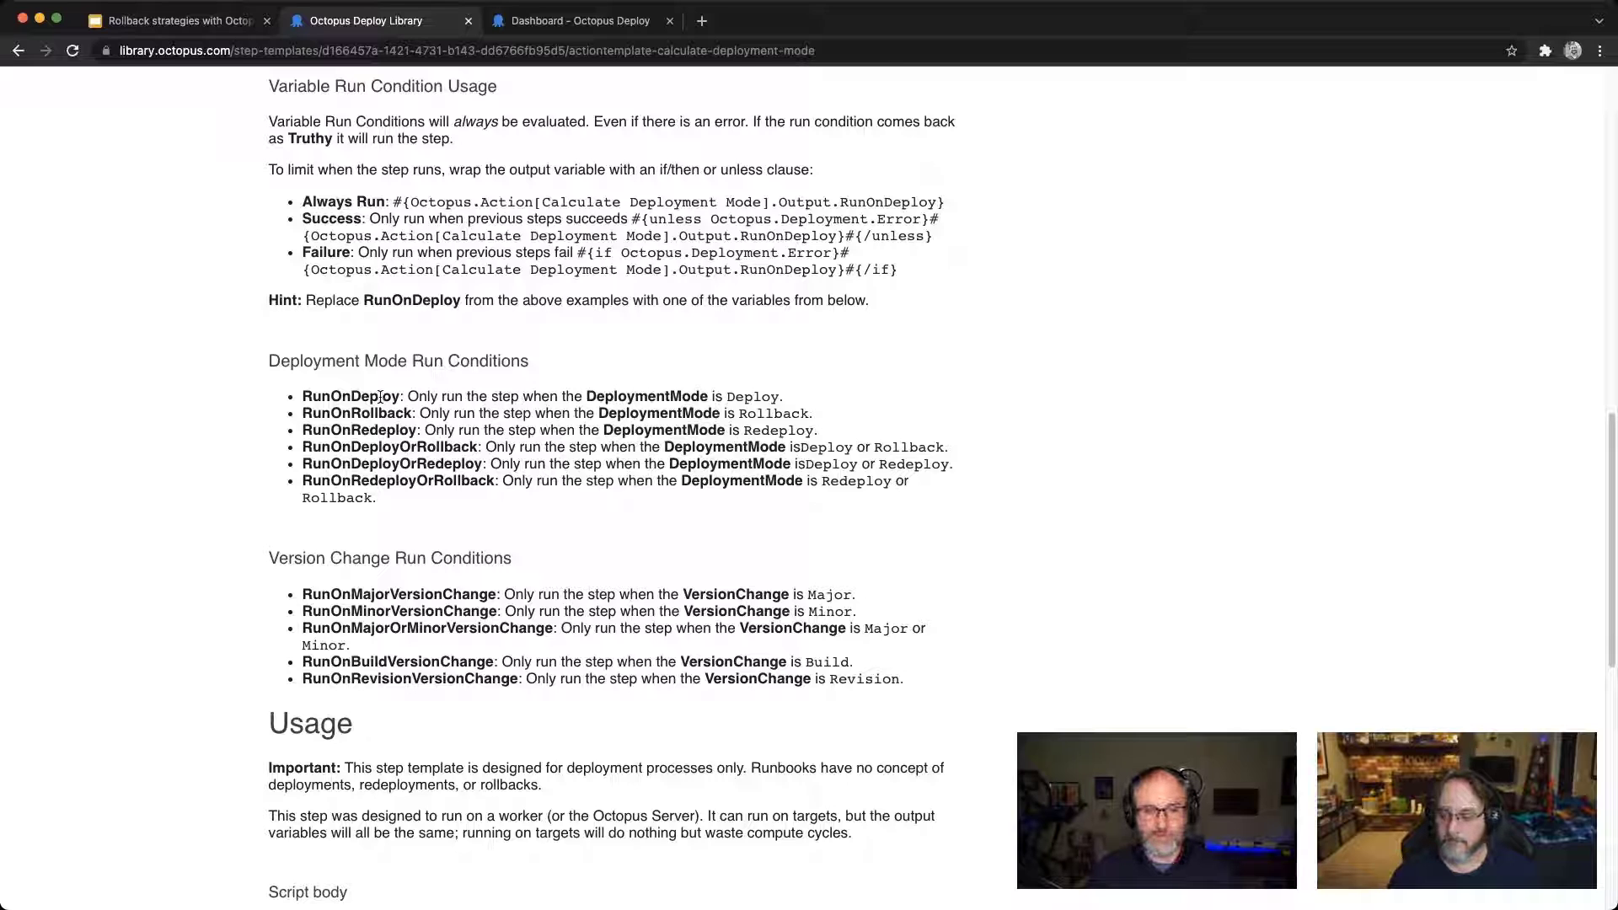
pyautogui.doubleClick(381, 397)
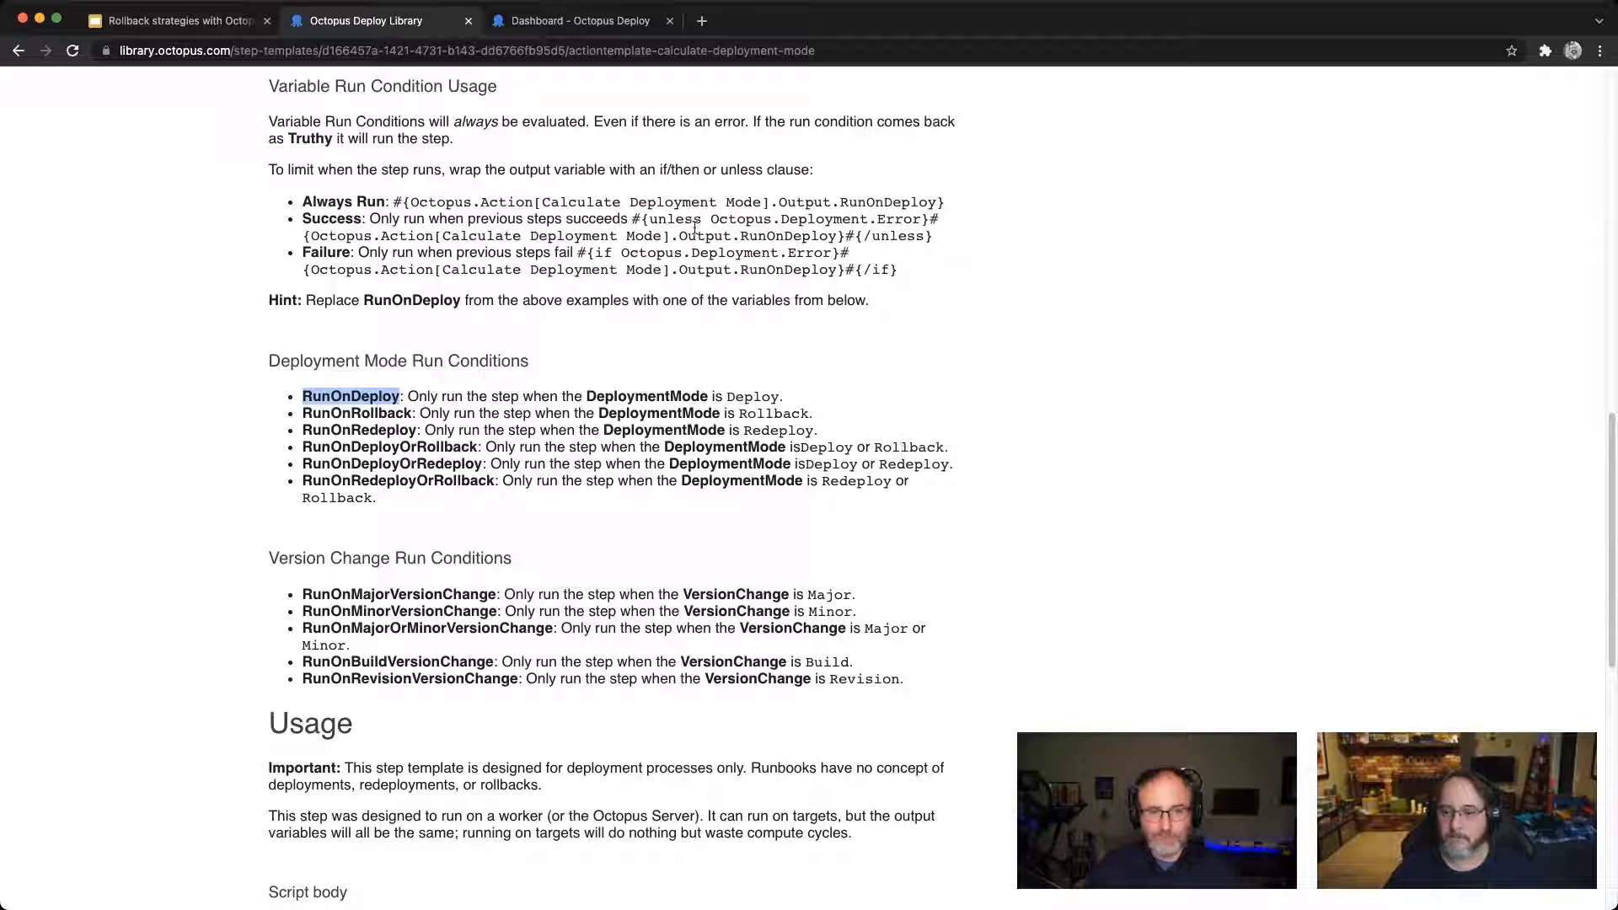
# Step: Show the Demo Time slide, and open the OctoFx project from the Octopus Deploy dashboard
pyautogui.click(187, 23)
pyautogui.click(368, 424)
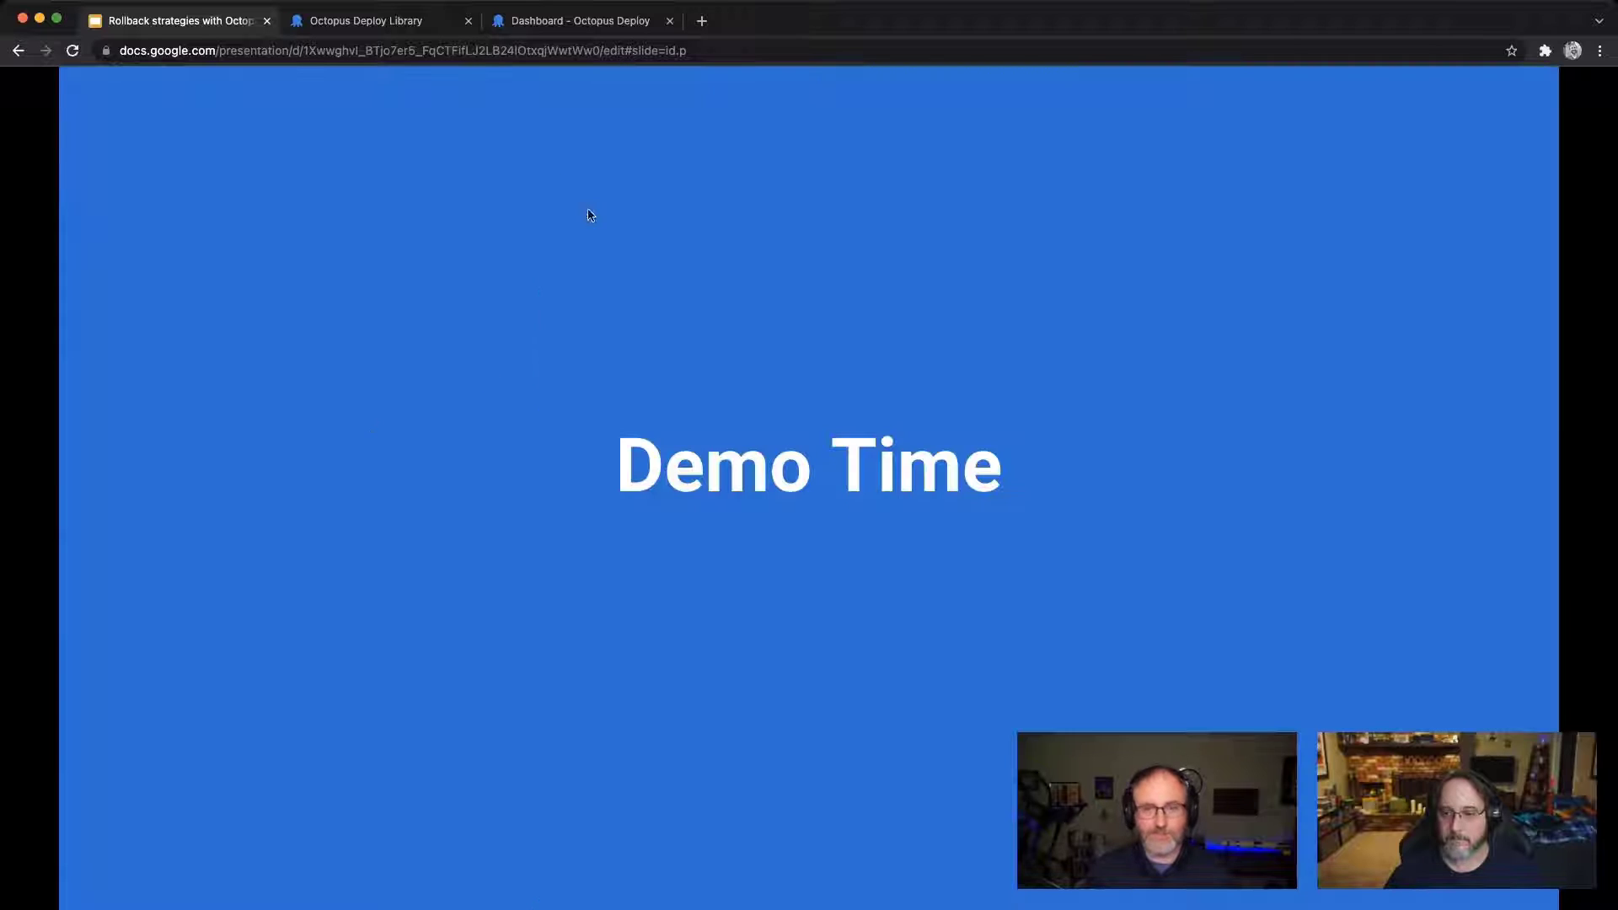
pyautogui.click(548, 23)
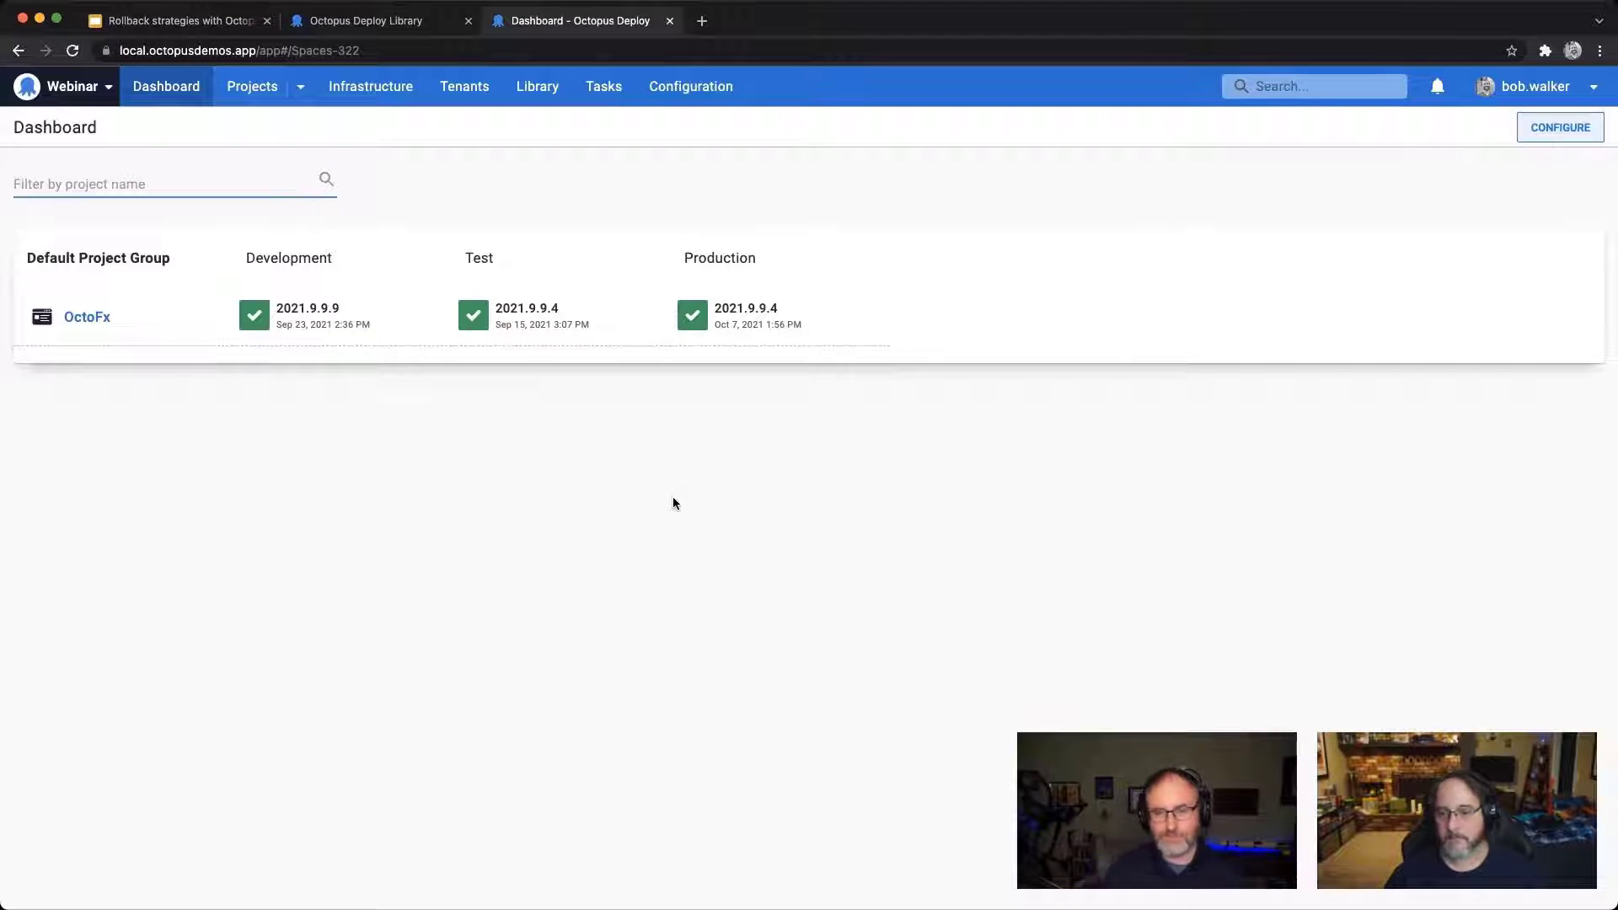
pyautogui.click(101, 324)
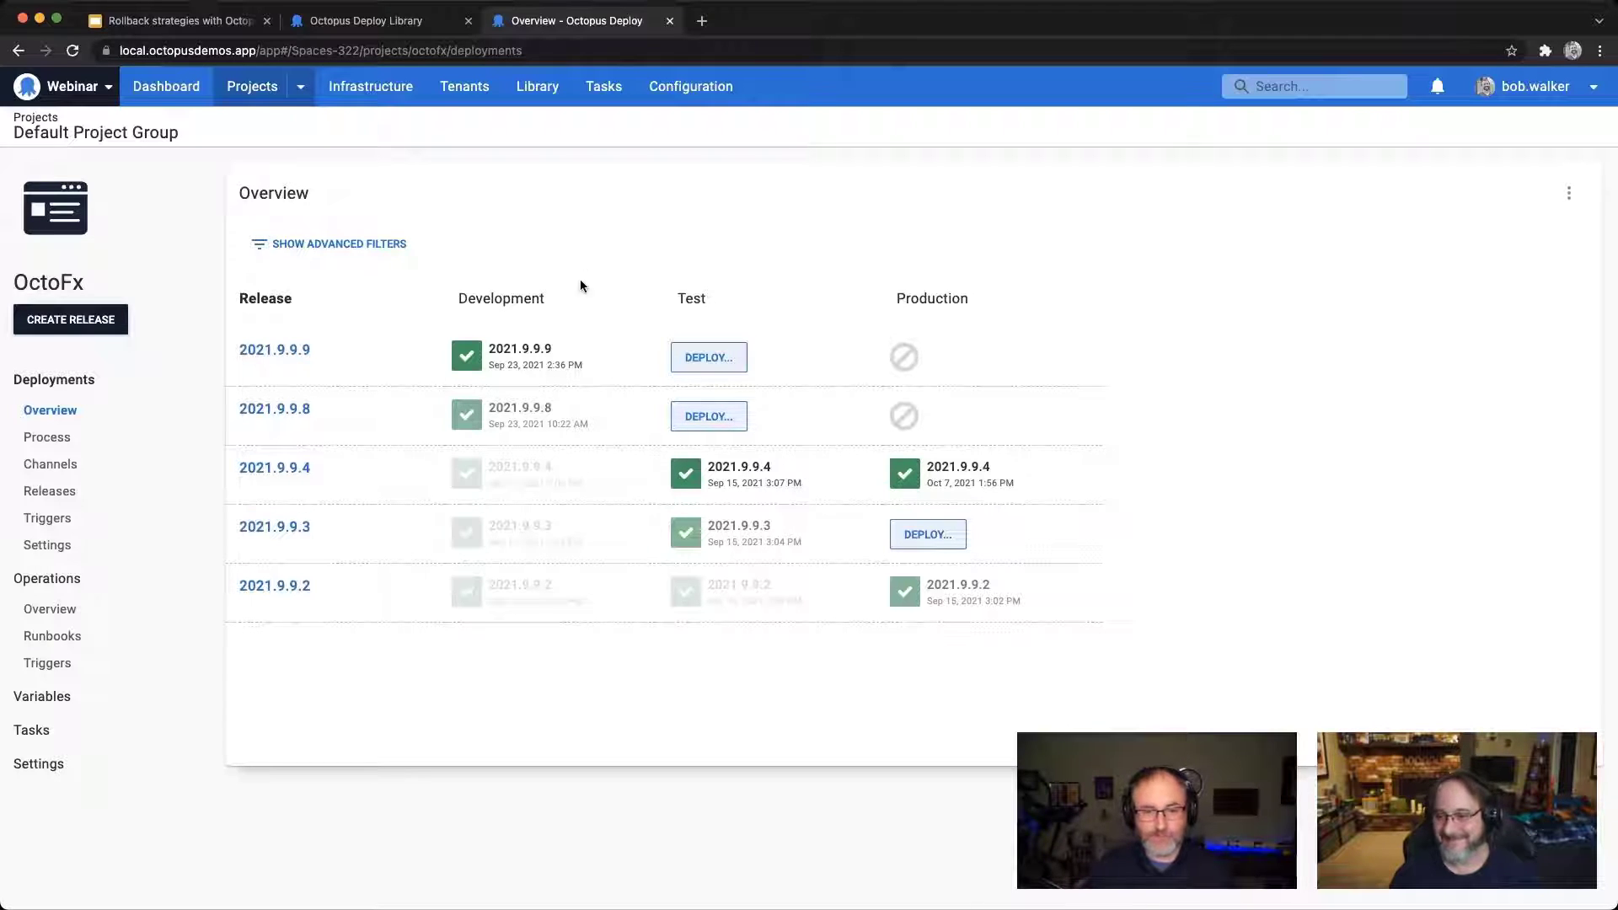
# Step: Redeploy OctoFx release 2021.9.9.8 to the Development environment from its existing deployment
pyautogui.click(534, 427)
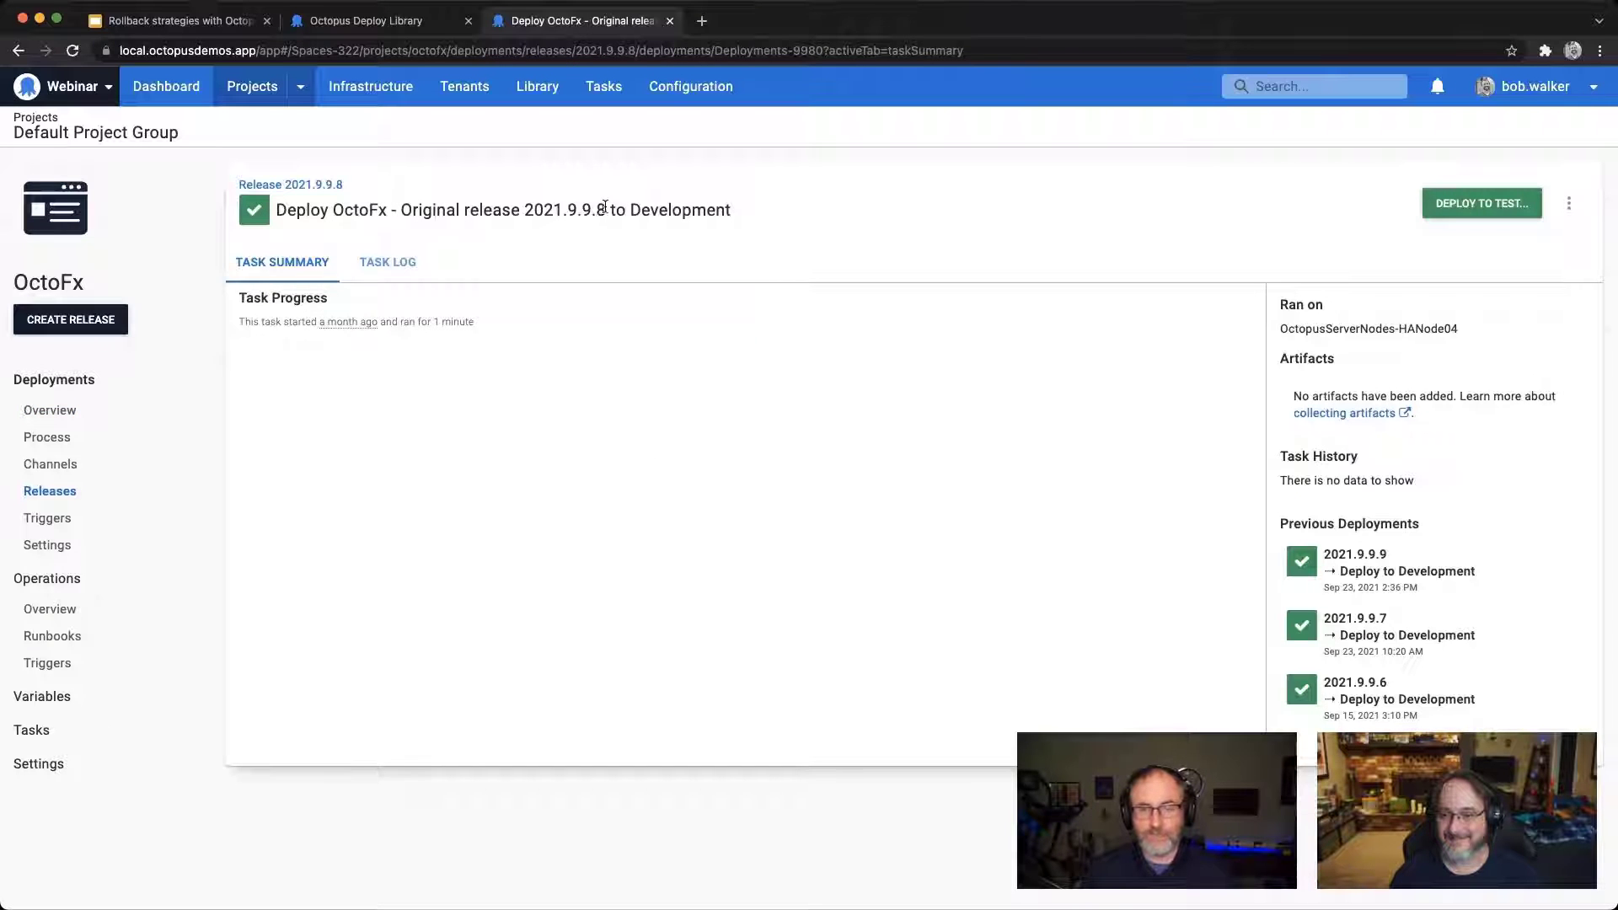
pyautogui.moveTo(605, 208); pyautogui.dragTo(565, 209)
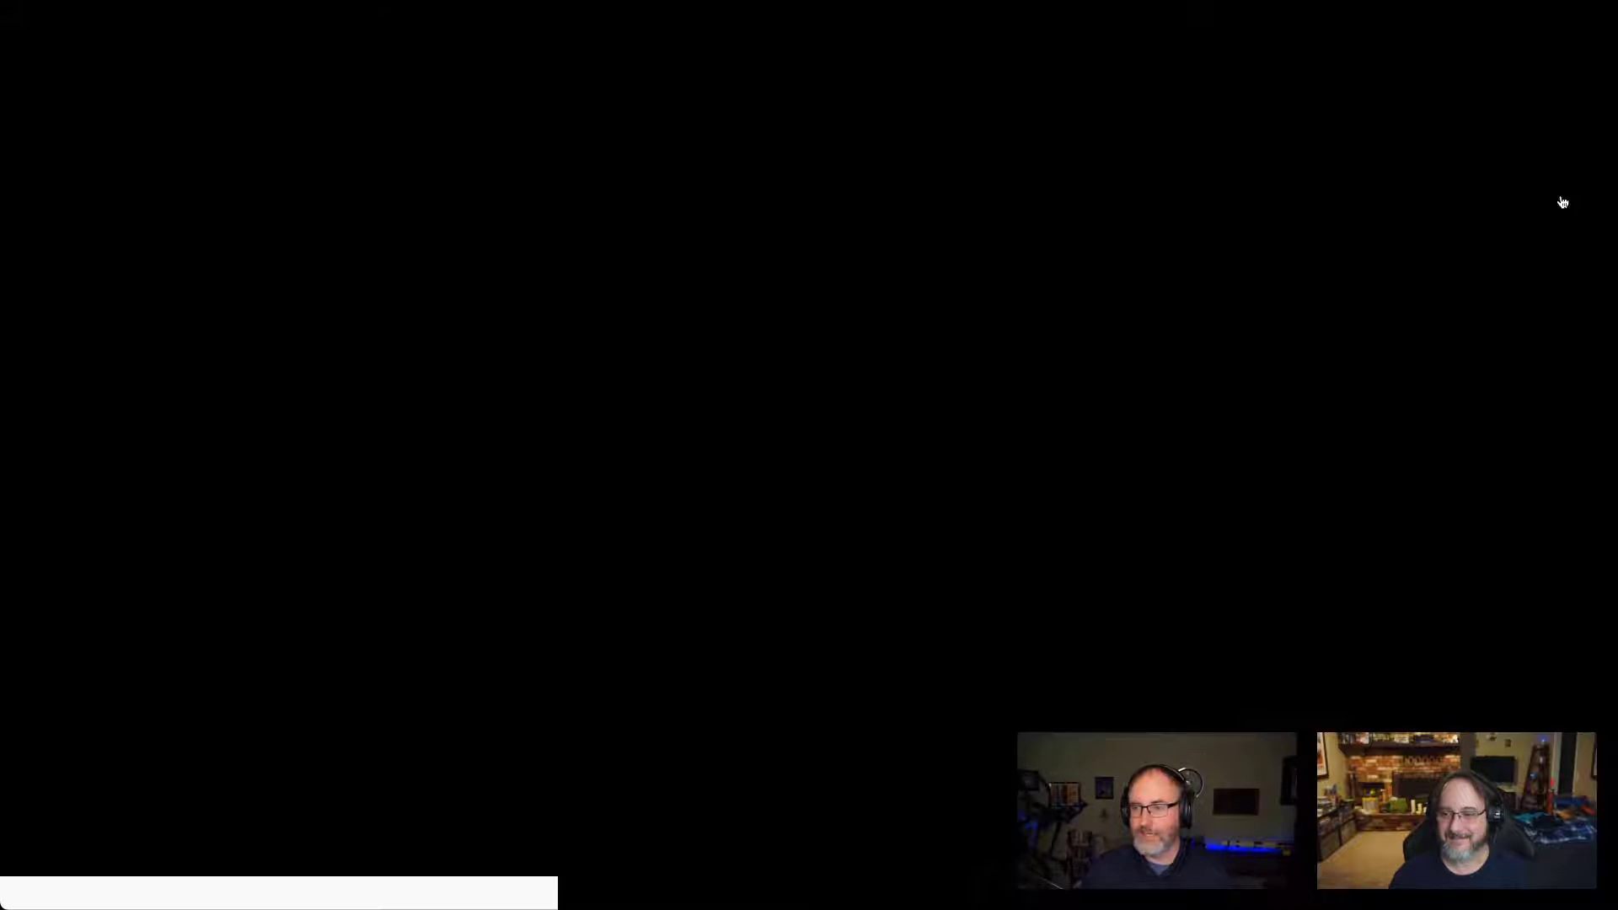
pyautogui.click(1569, 204)
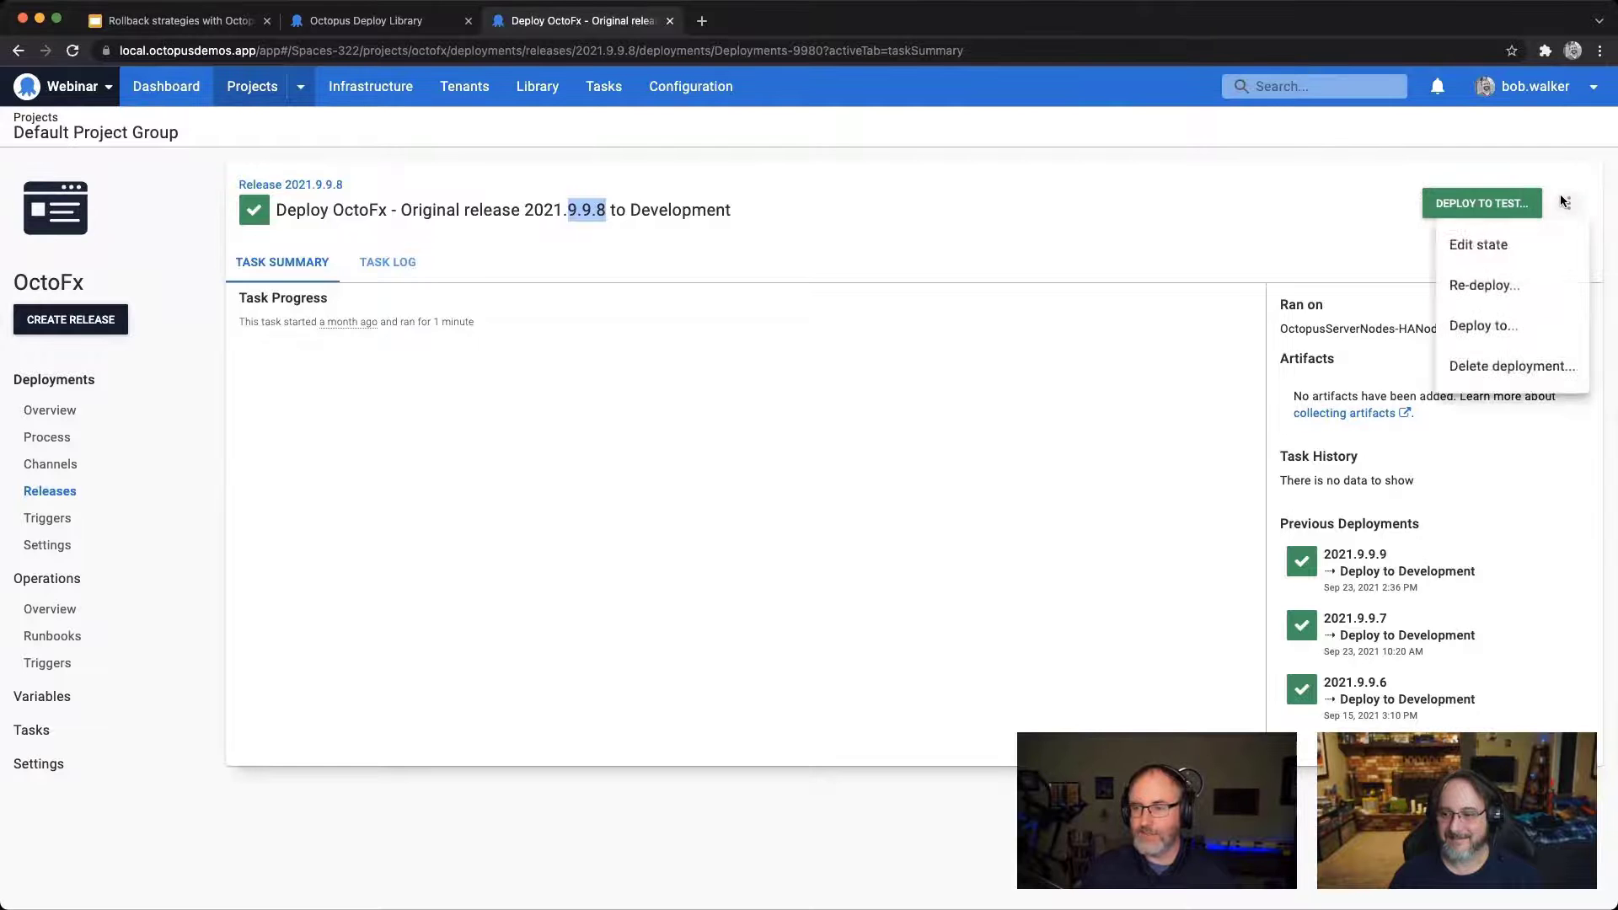
pyautogui.click(1481, 285)
pyautogui.click(1406, 202)
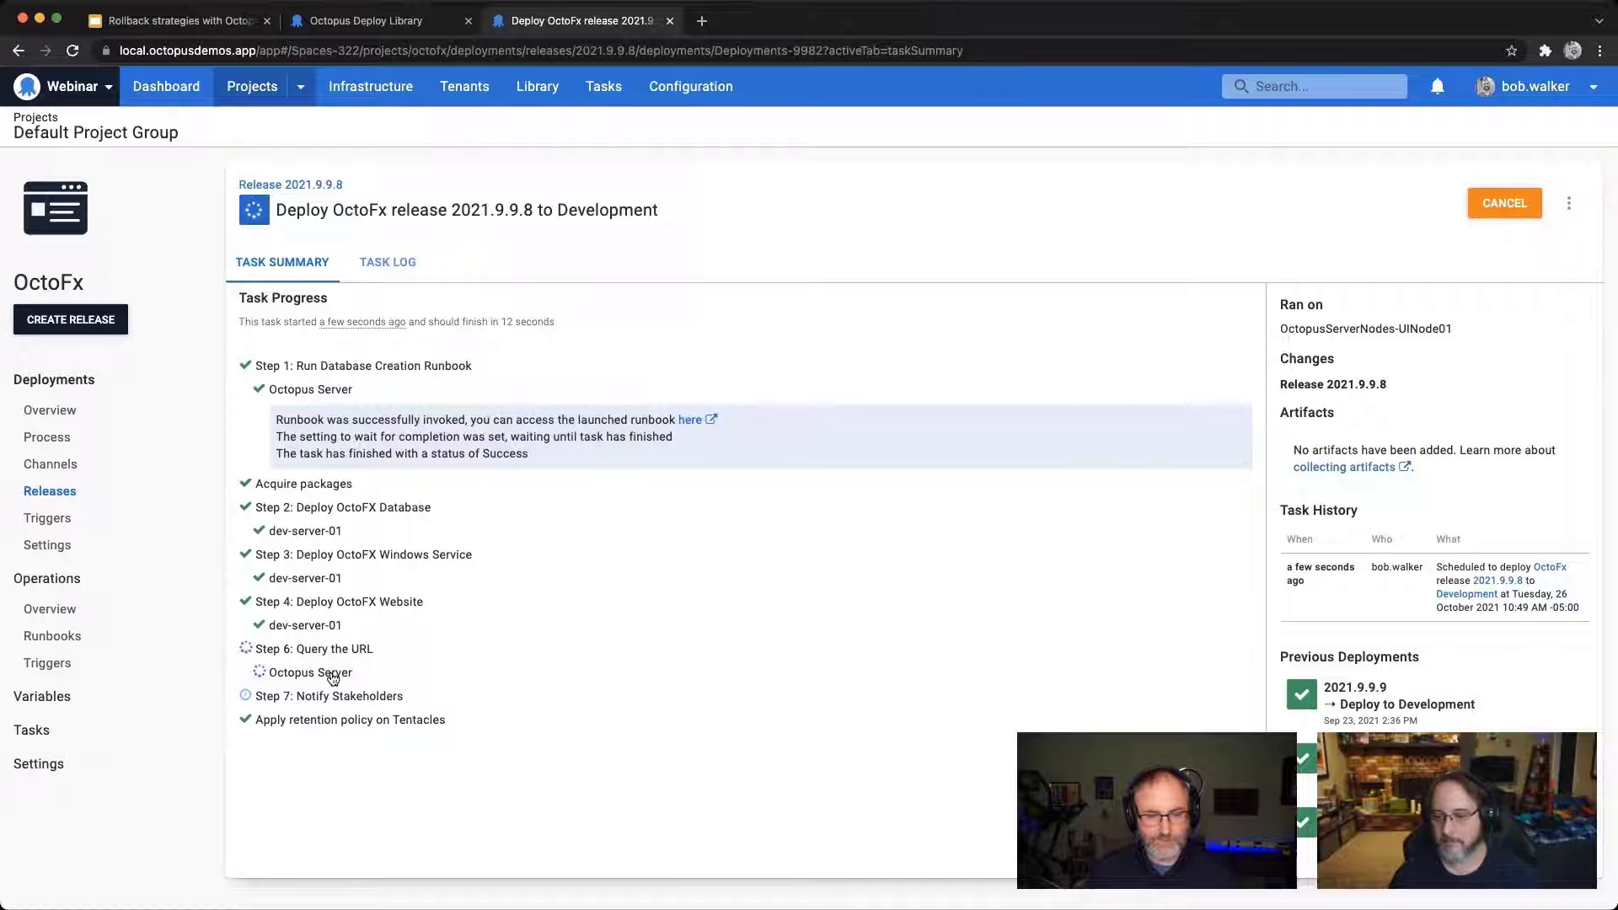
# Step: Prevent progression of OctoFx release 2021.9.9.9, giving "Demo" as the issue description
pyautogui.click(75, 413)
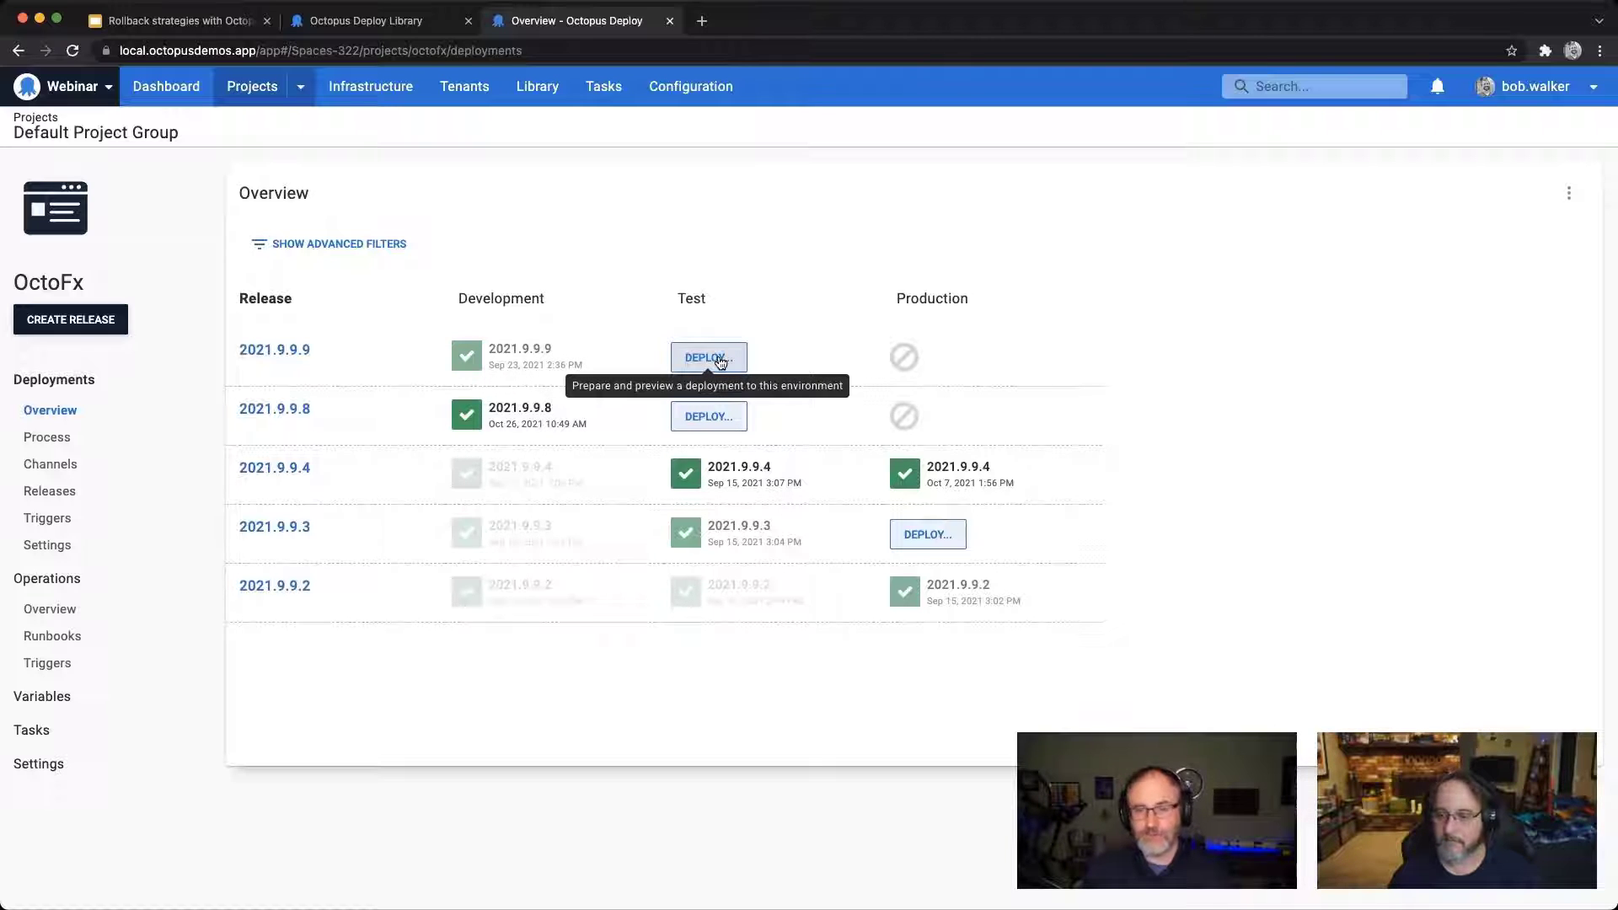
pyautogui.click(275, 351)
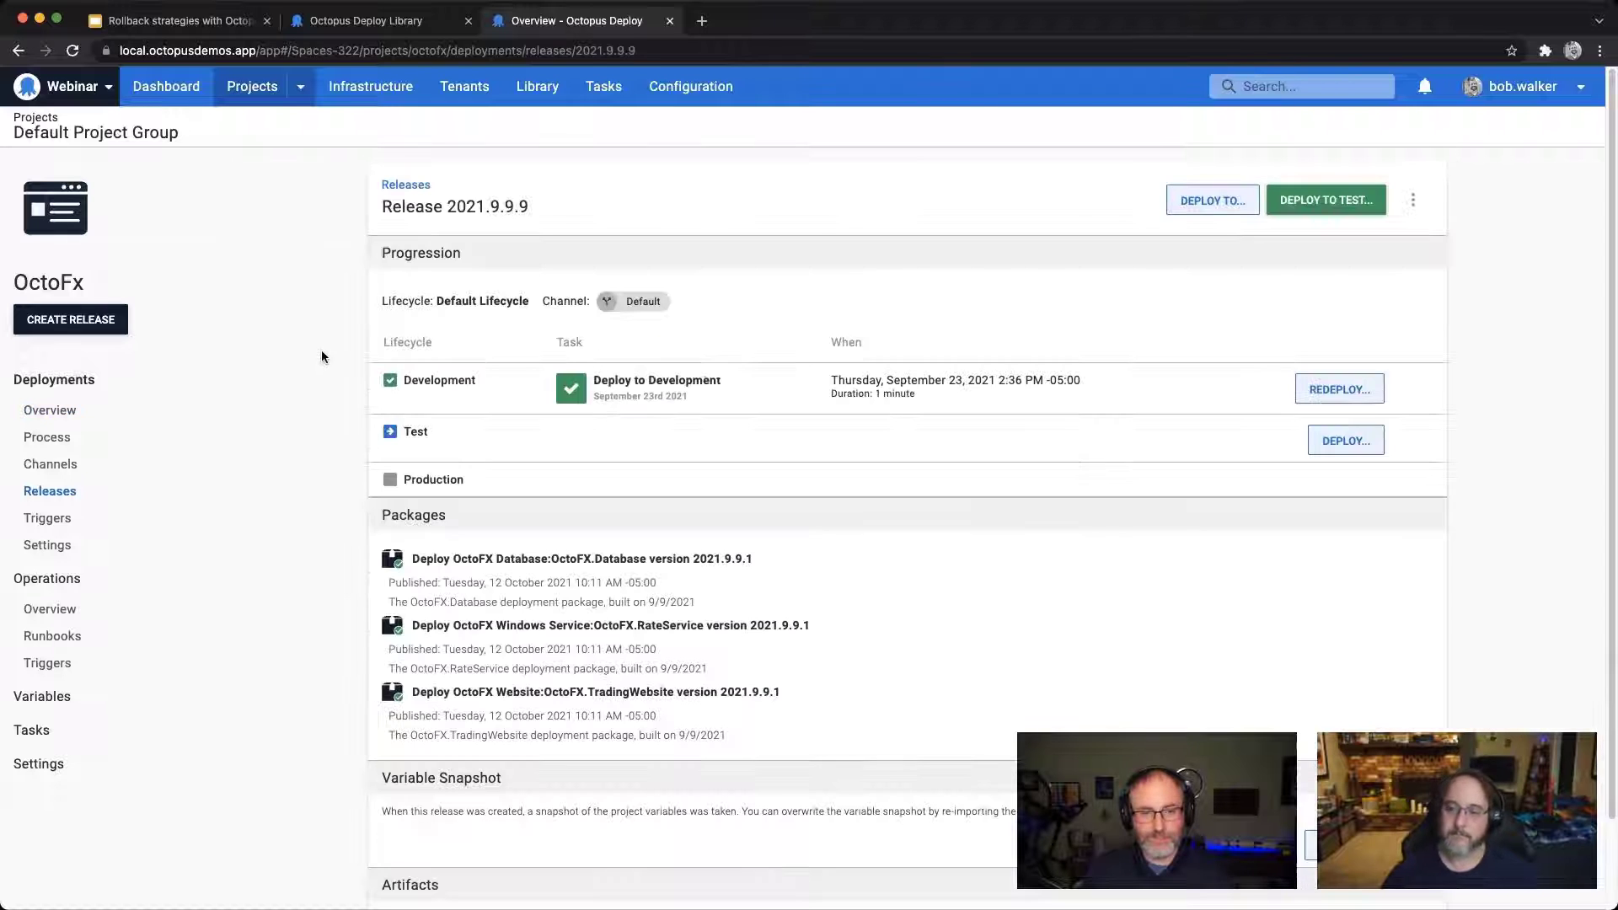
pyautogui.click(1413, 202)
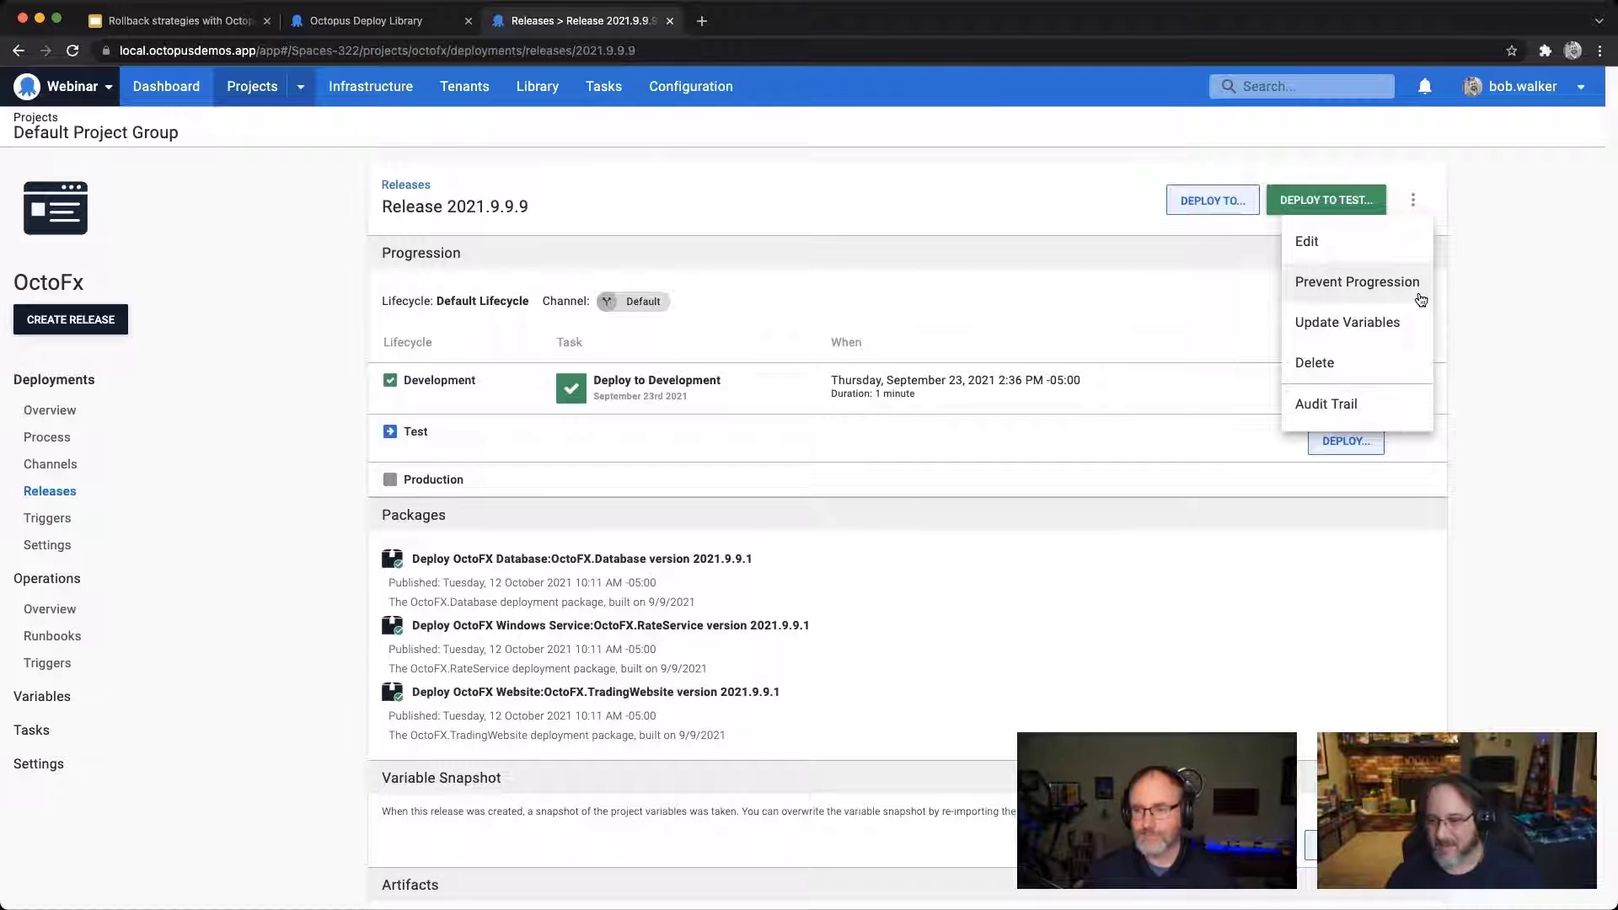
pyautogui.click(1357, 282)
pyautogui.click(822, 470)
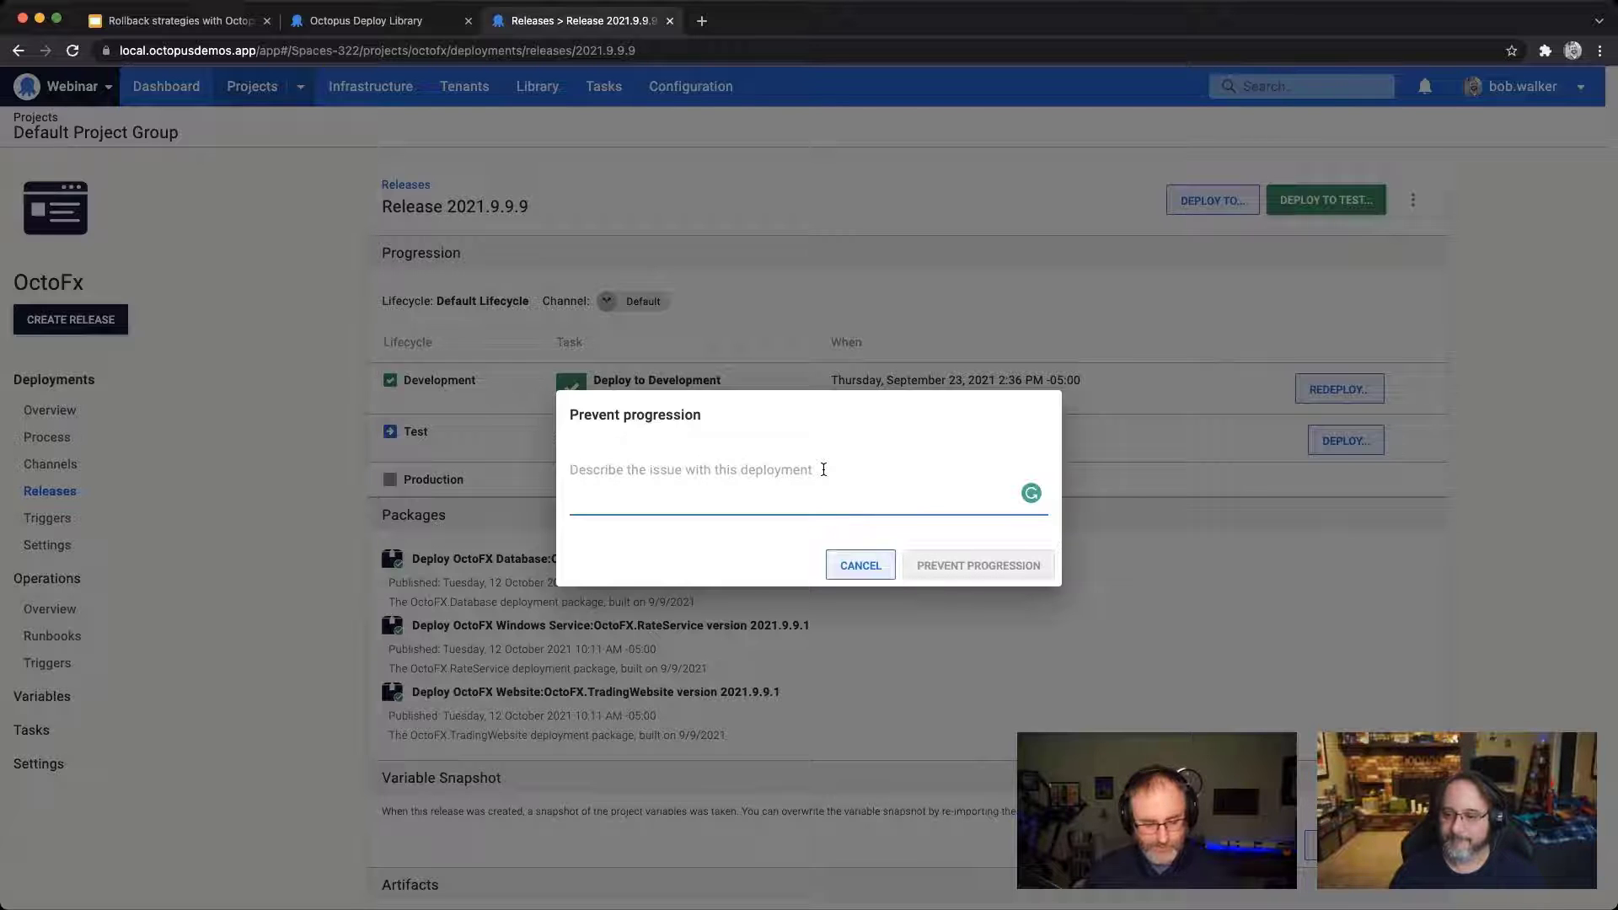
pyautogui.write('Demo')
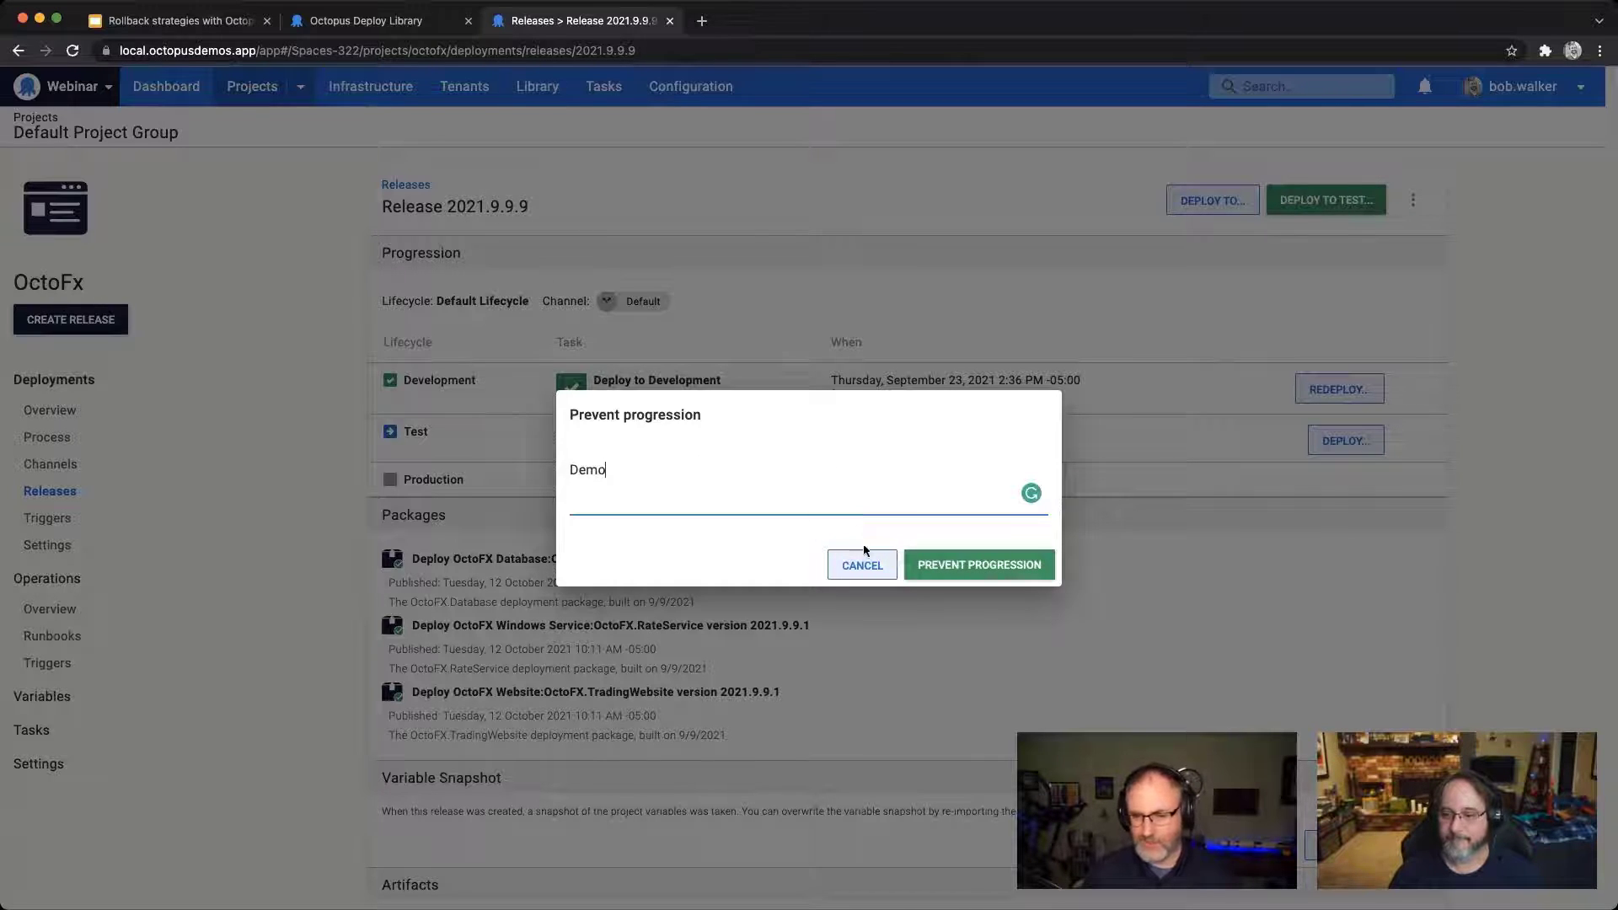
pyautogui.click(939, 563)
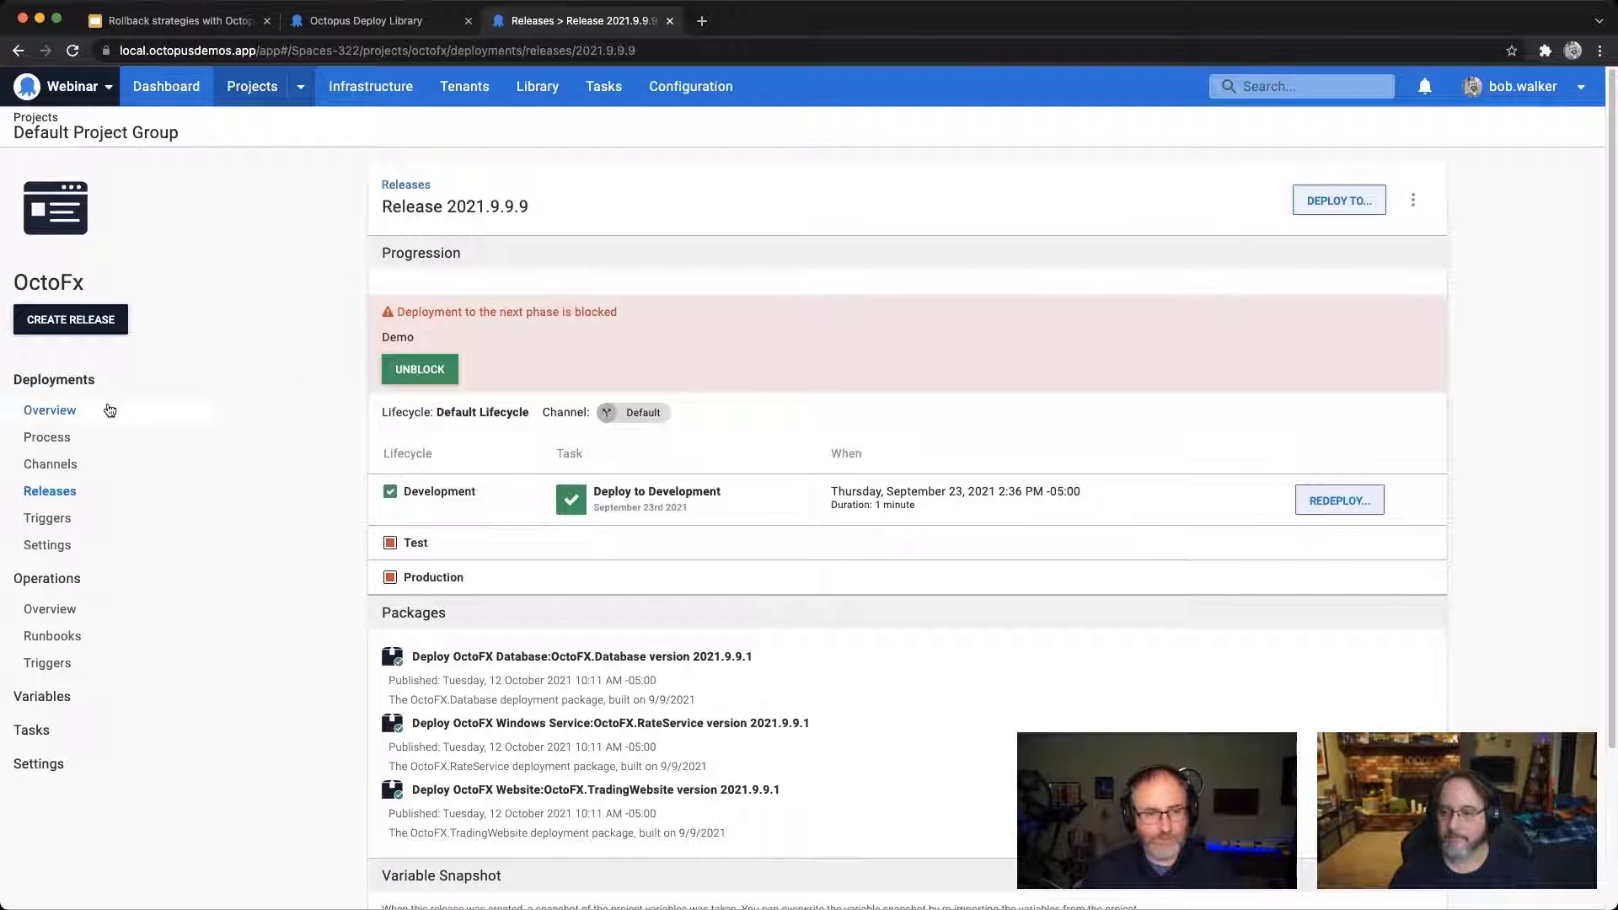
# Step: Check the project's deployment overview for the blocked status of release 2021.9.9.9 and its availability for Test
pyautogui.click(82, 412)
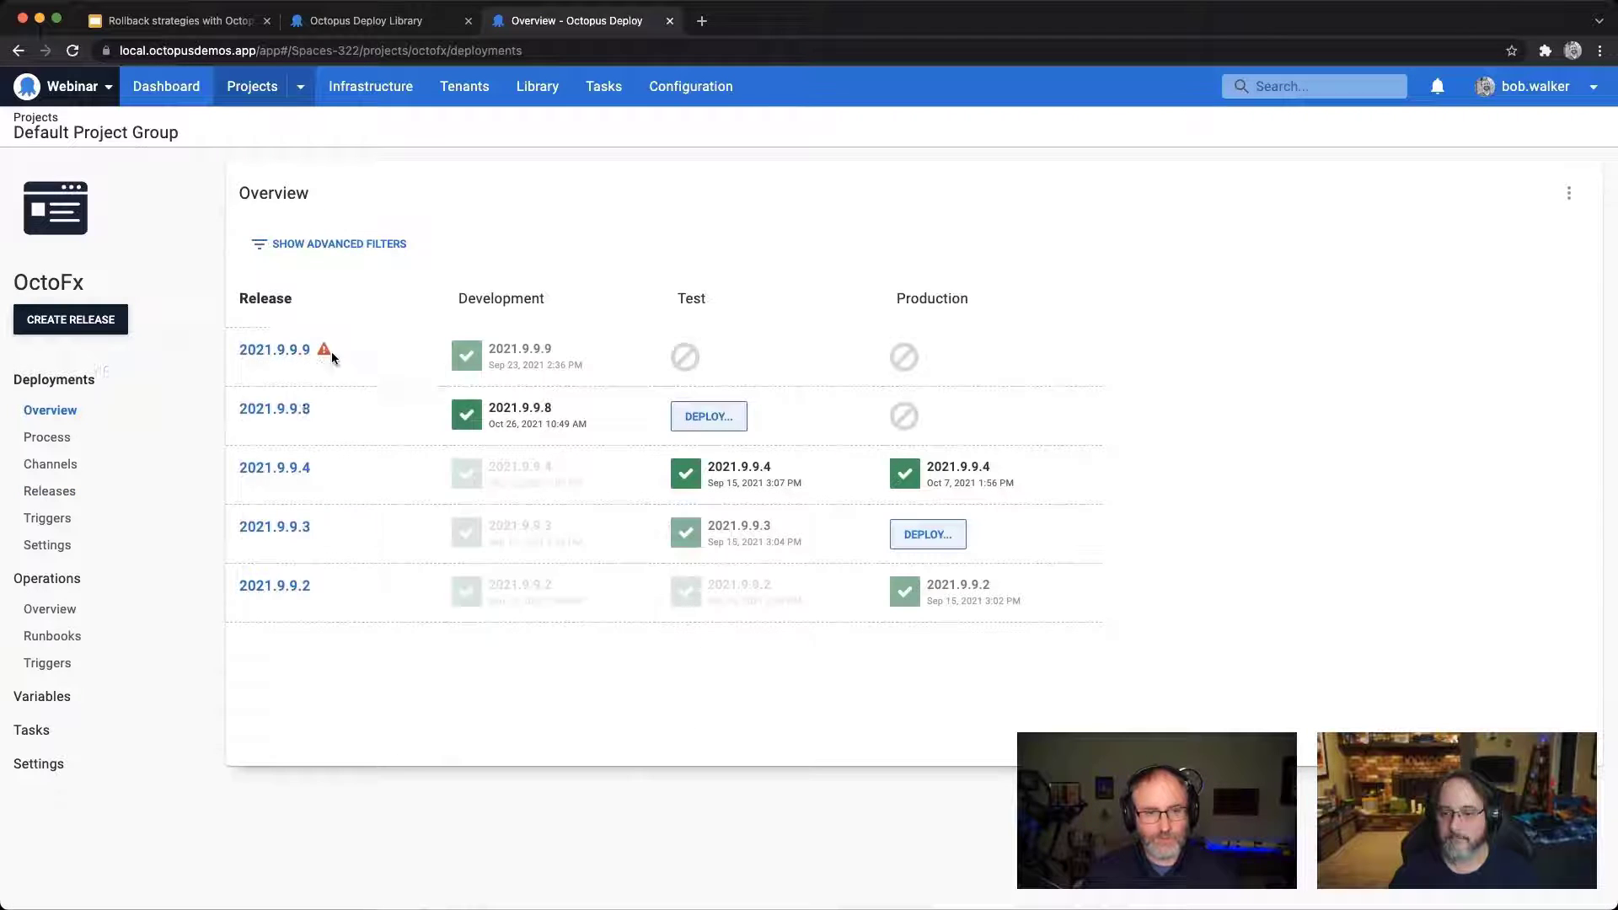
pyautogui.moveTo(325, 355)
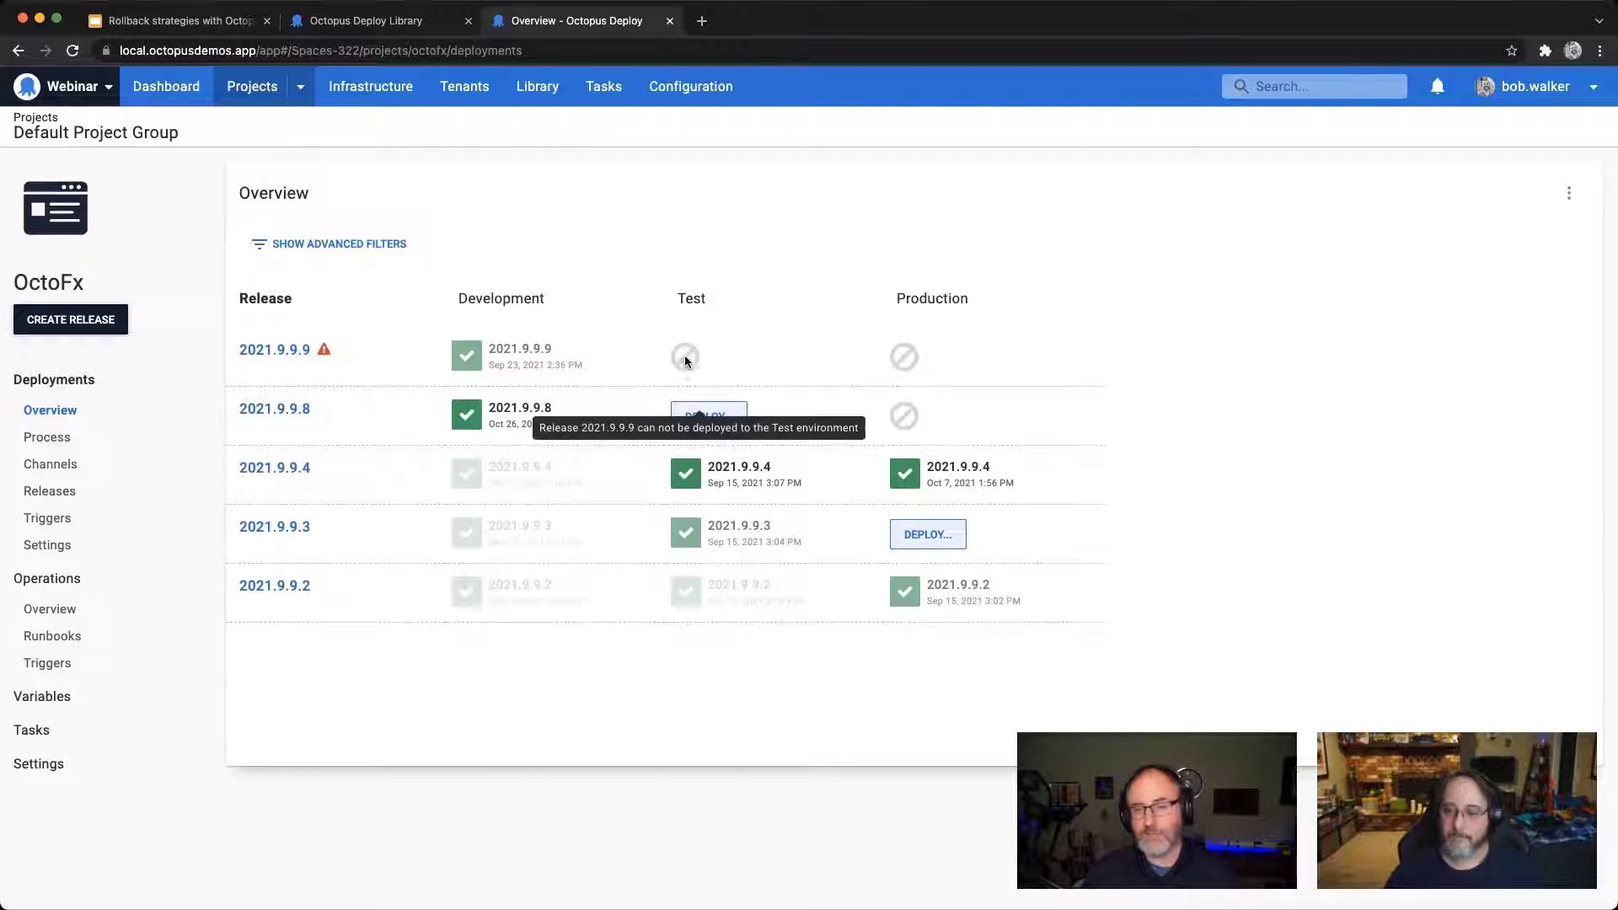
pyautogui.moveTo(688, 355)
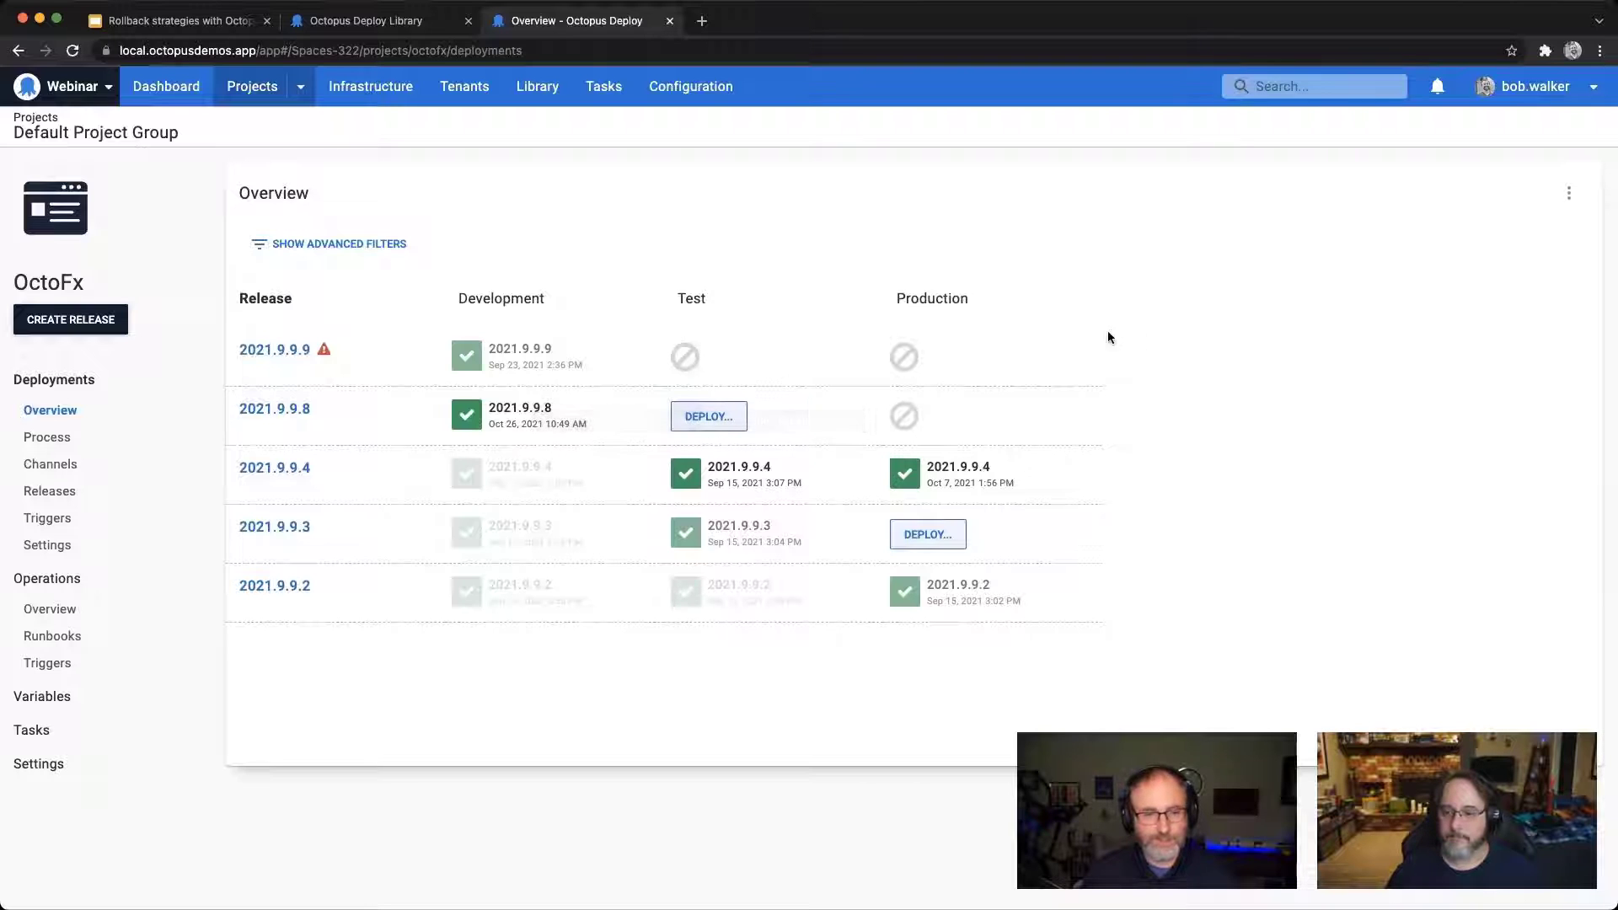
# Step: Add a Calculate Deployment Mode step to the OctoFx deployment process from the library step templates
pyautogui.click(71, 446)
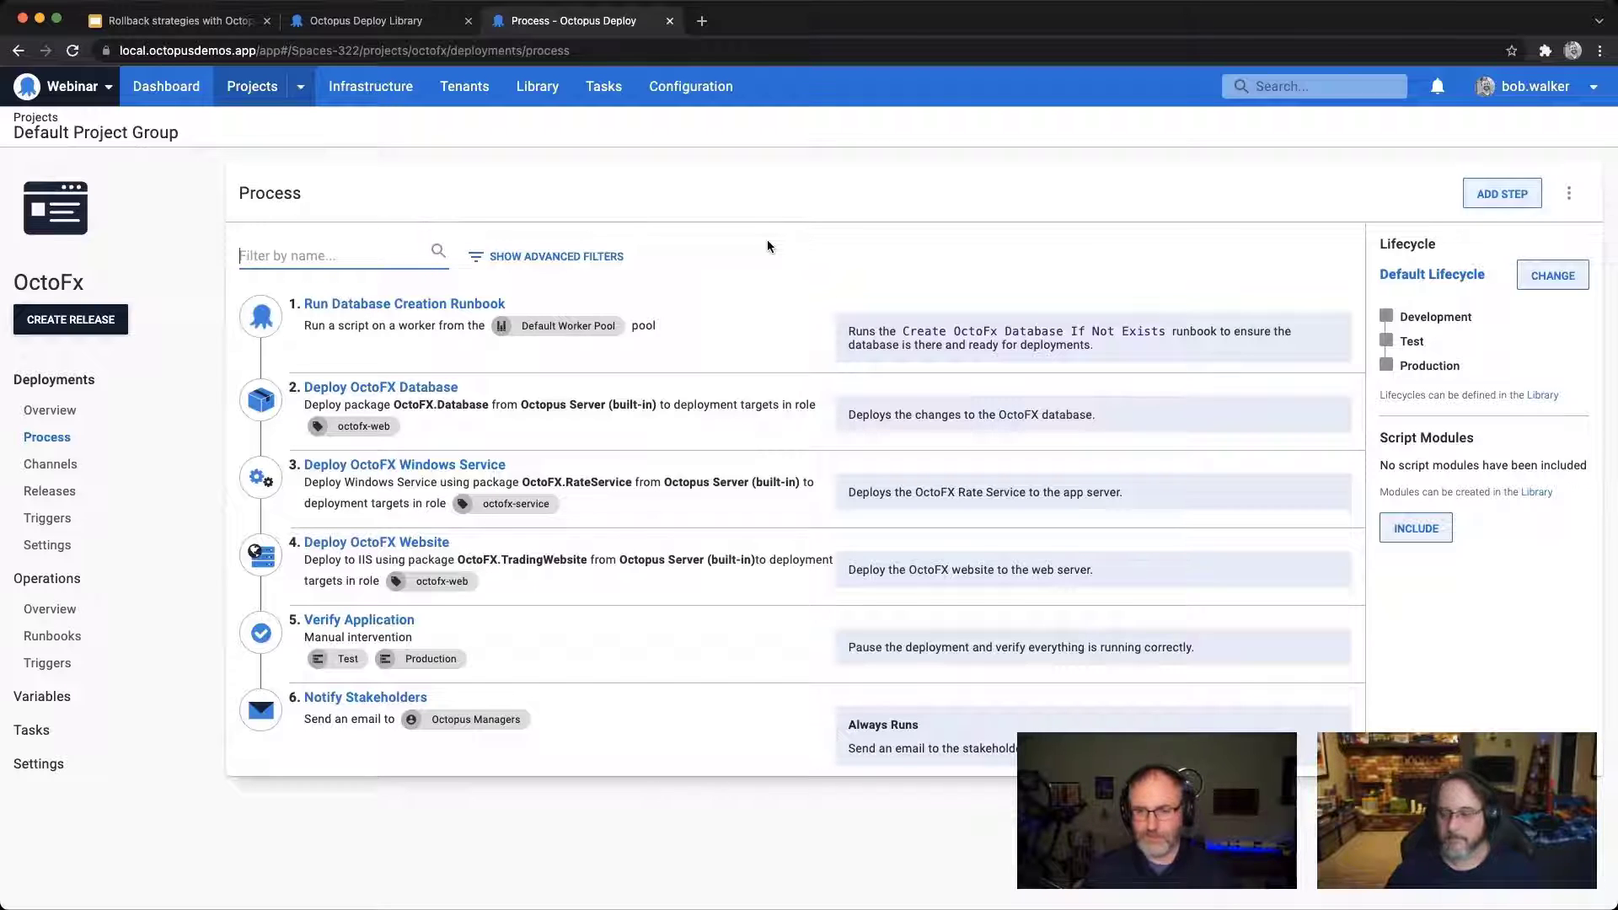
pyautogui.click(1482, 201)
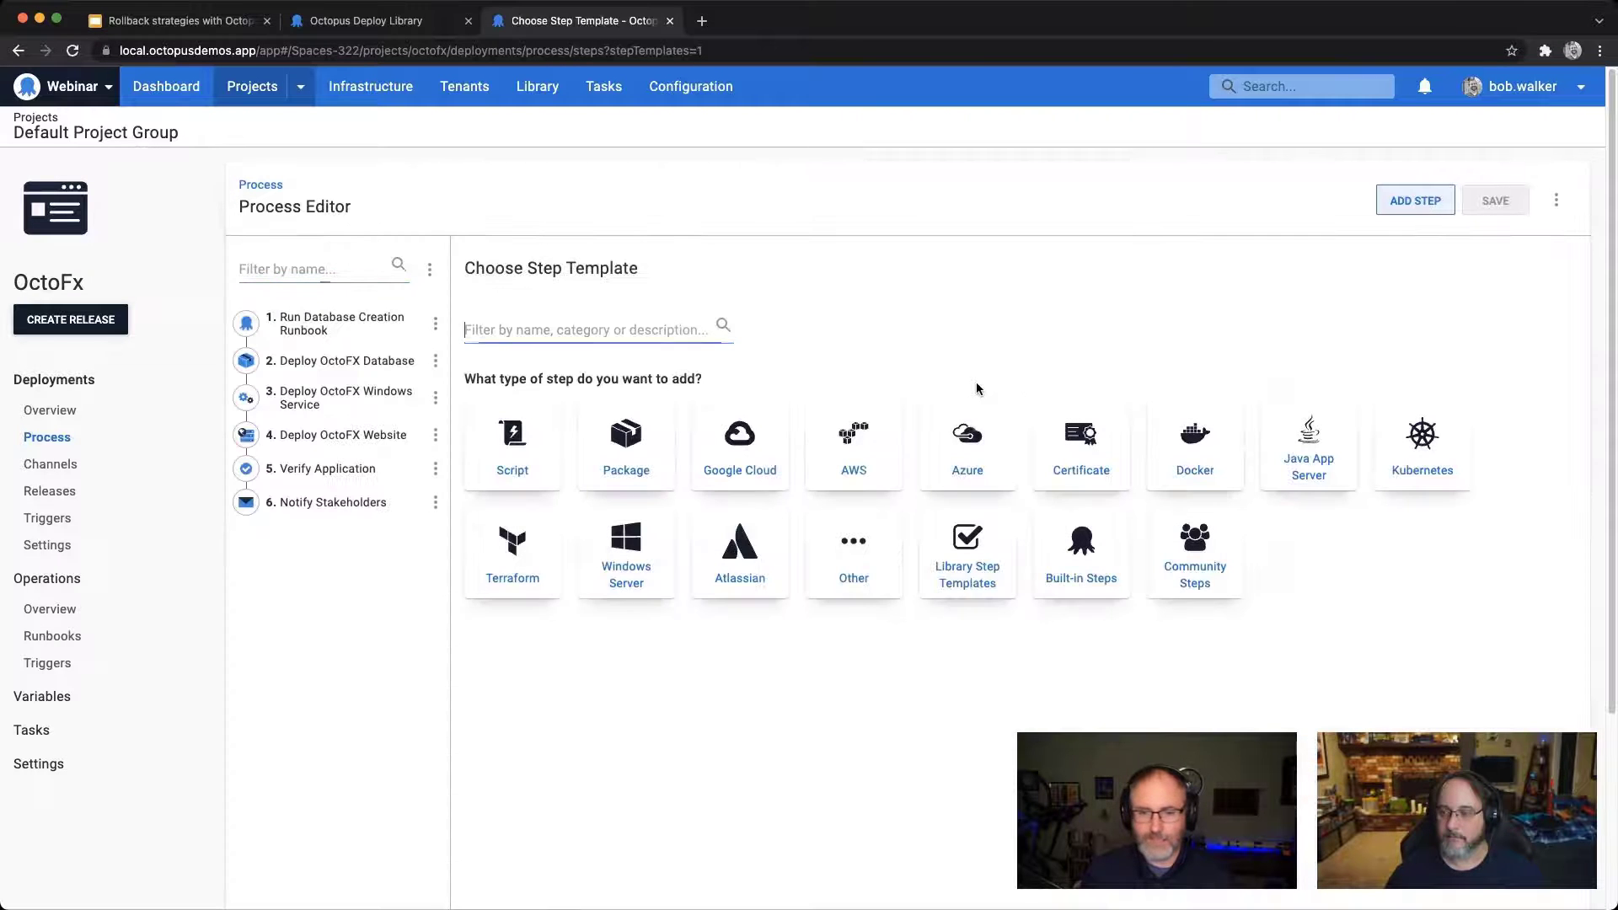
pyautogui.click(981, 575)
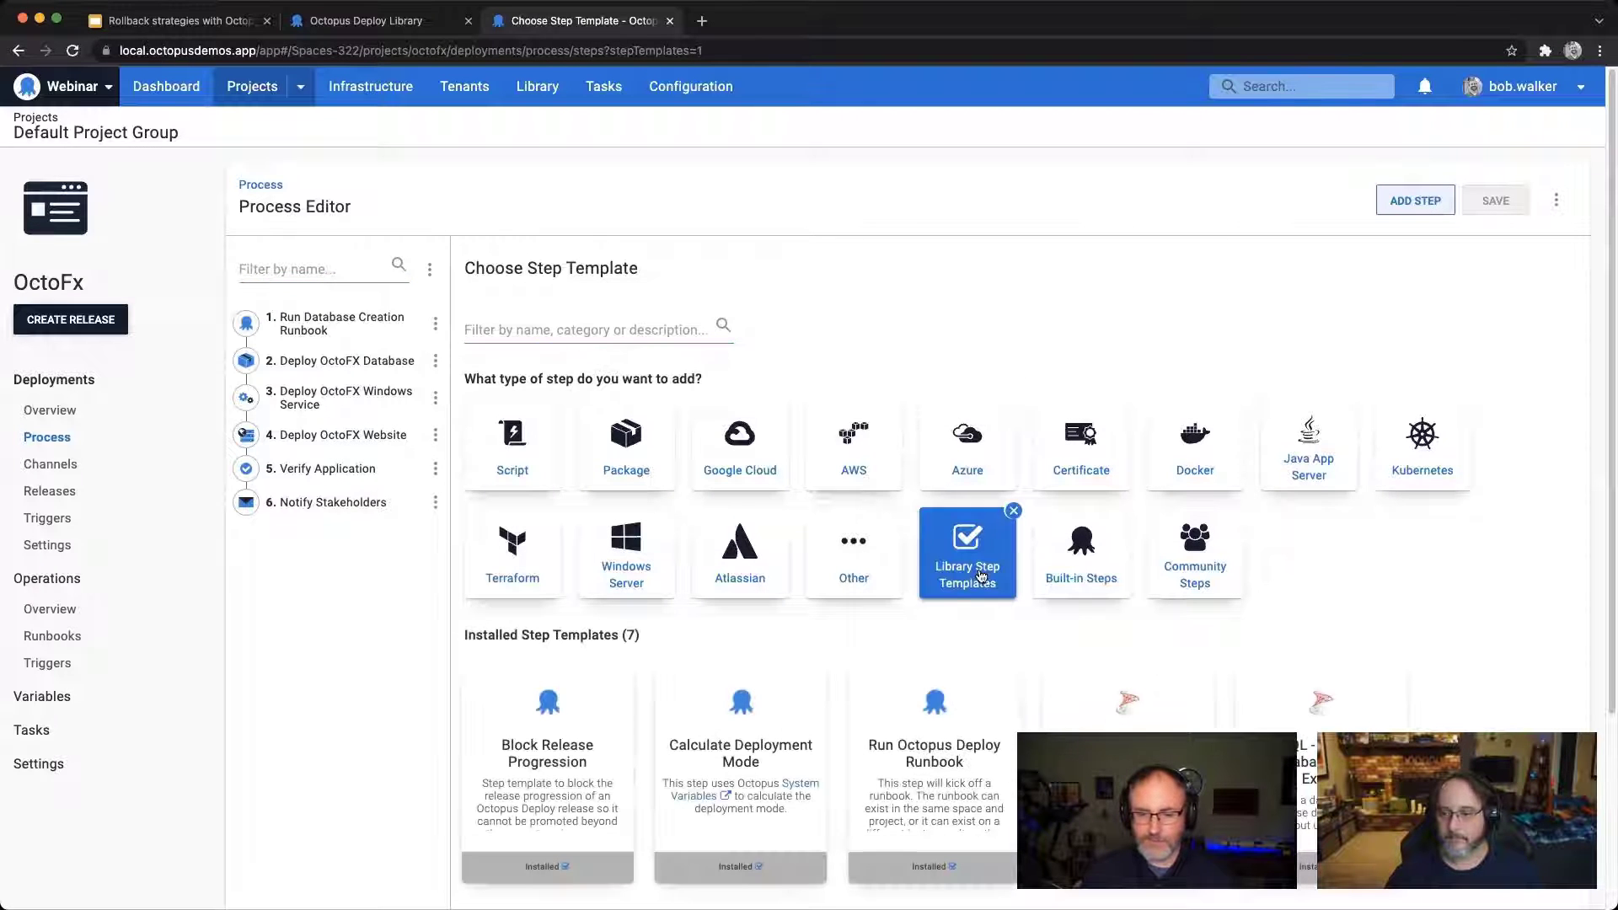
pyautogui.click(738, 774)
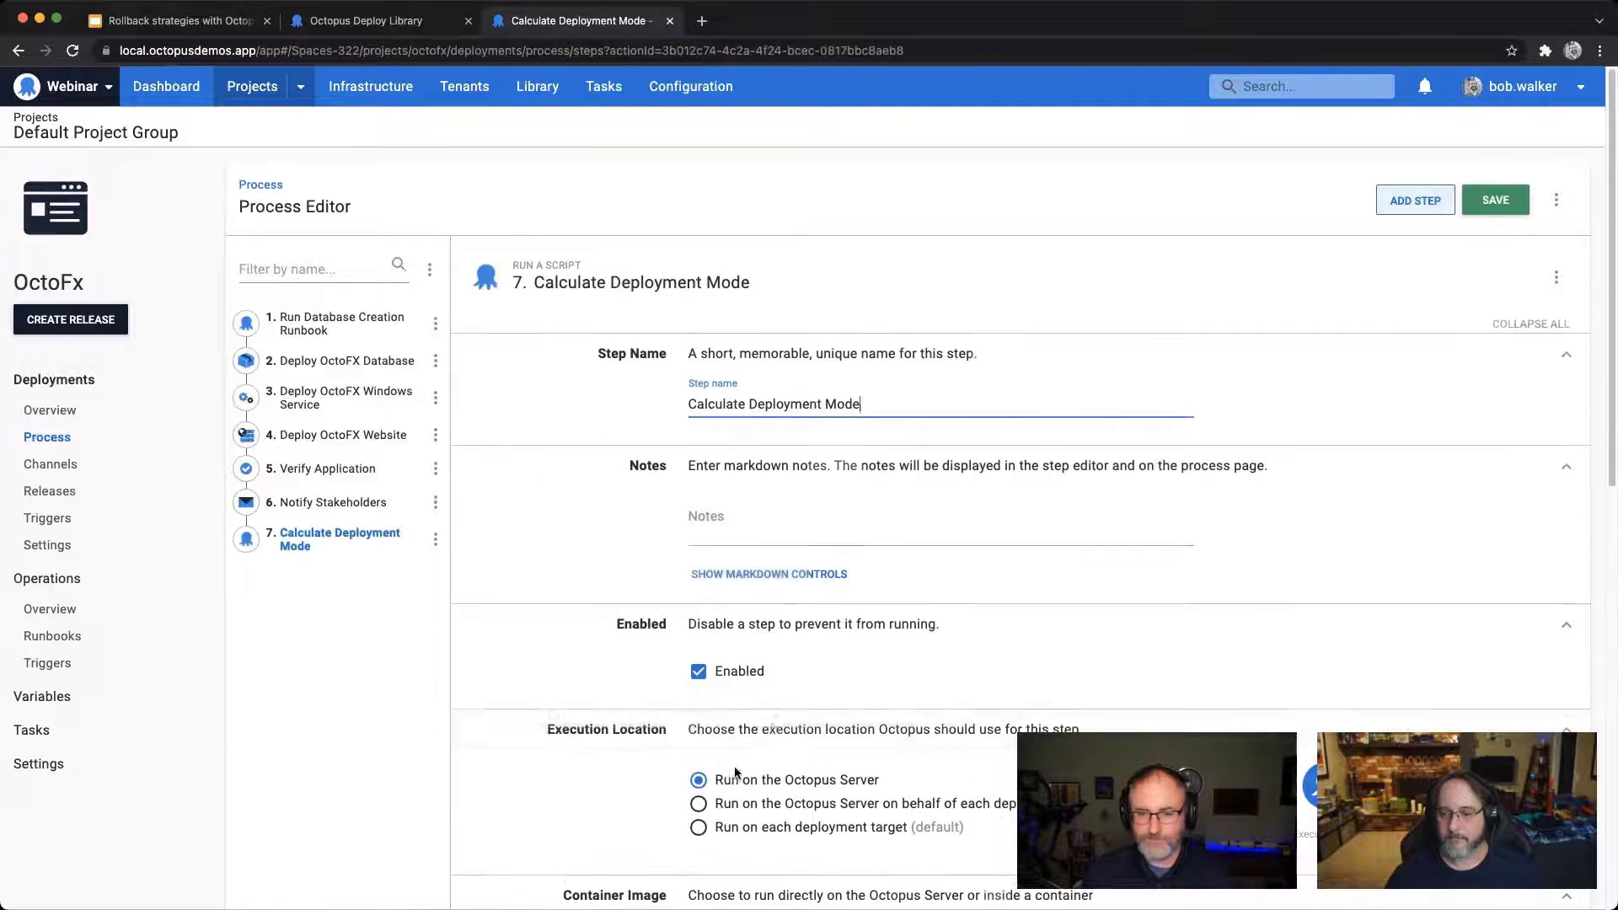
# Step: Fill the new step's notes with "**Always Runs**" and "Step to determine if we are deploying, redeploying, or rolling back."
pyautogui.press('super+Tab')
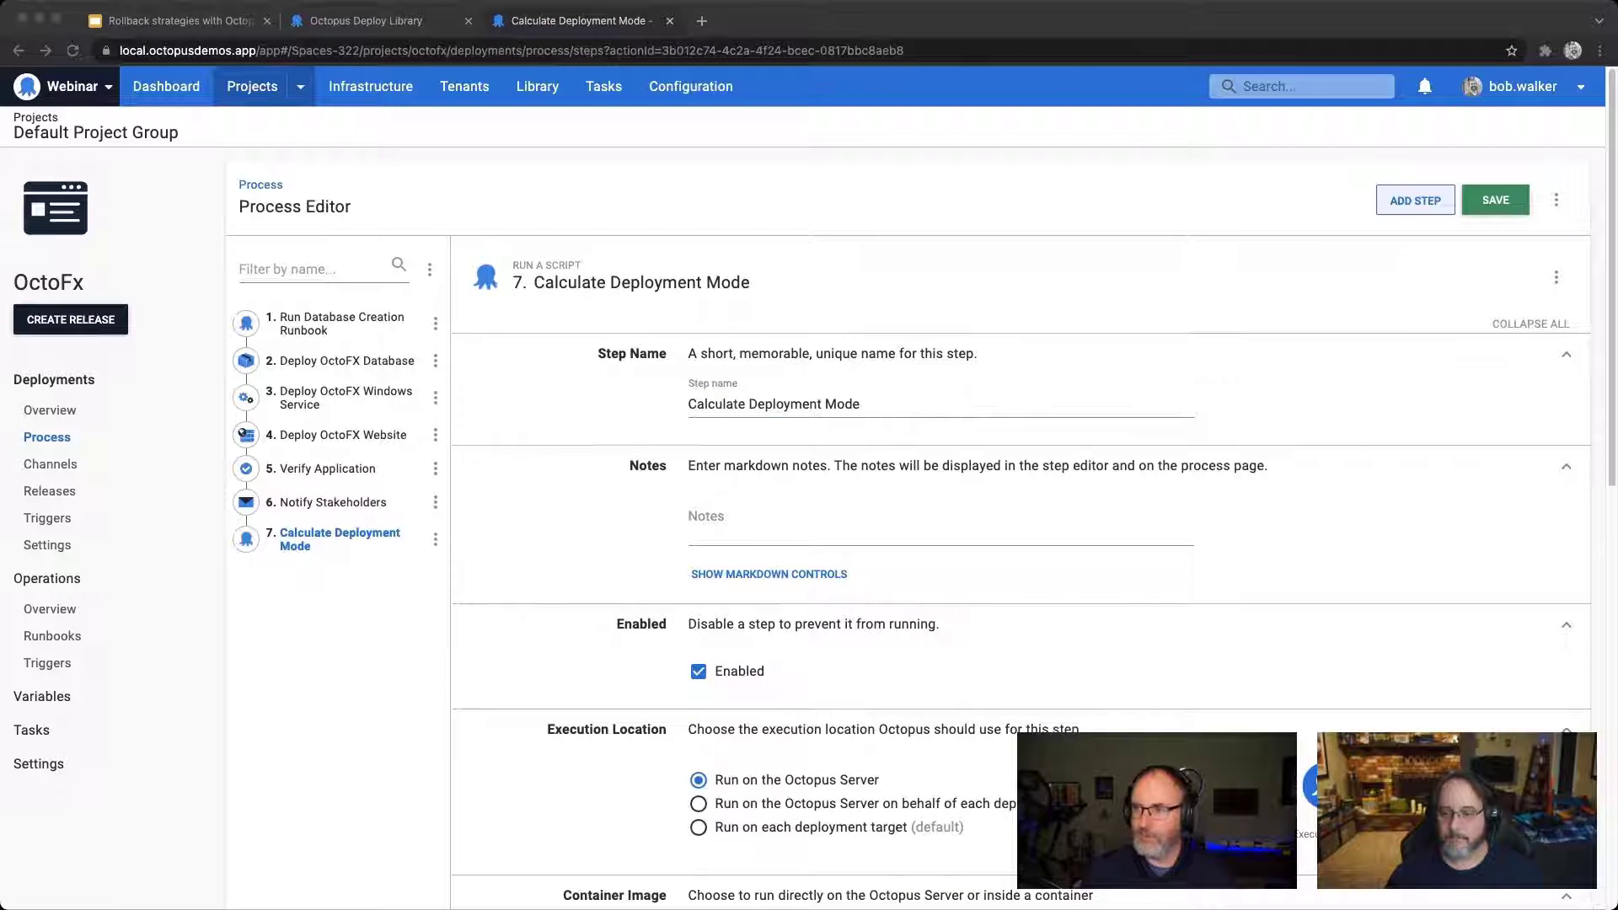
pyautogui.press('super+Tab')
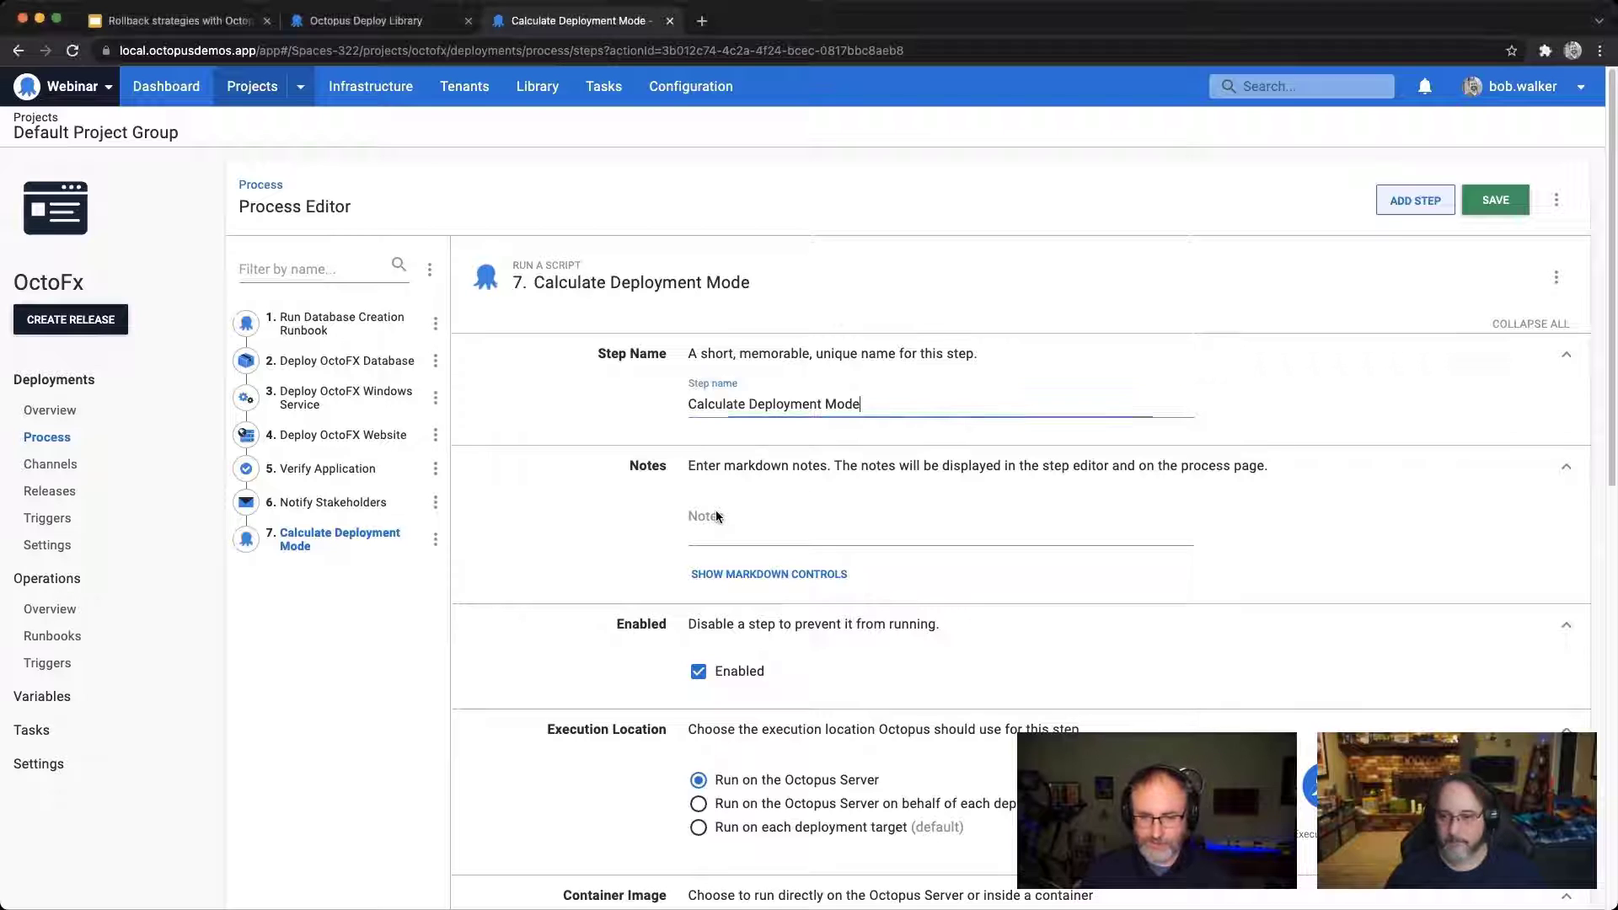
pyautogui.click(714, 515)
pyautogui.write('**Always Runs**  Step to determine if we are deploying, redeploying, or rolling back.')
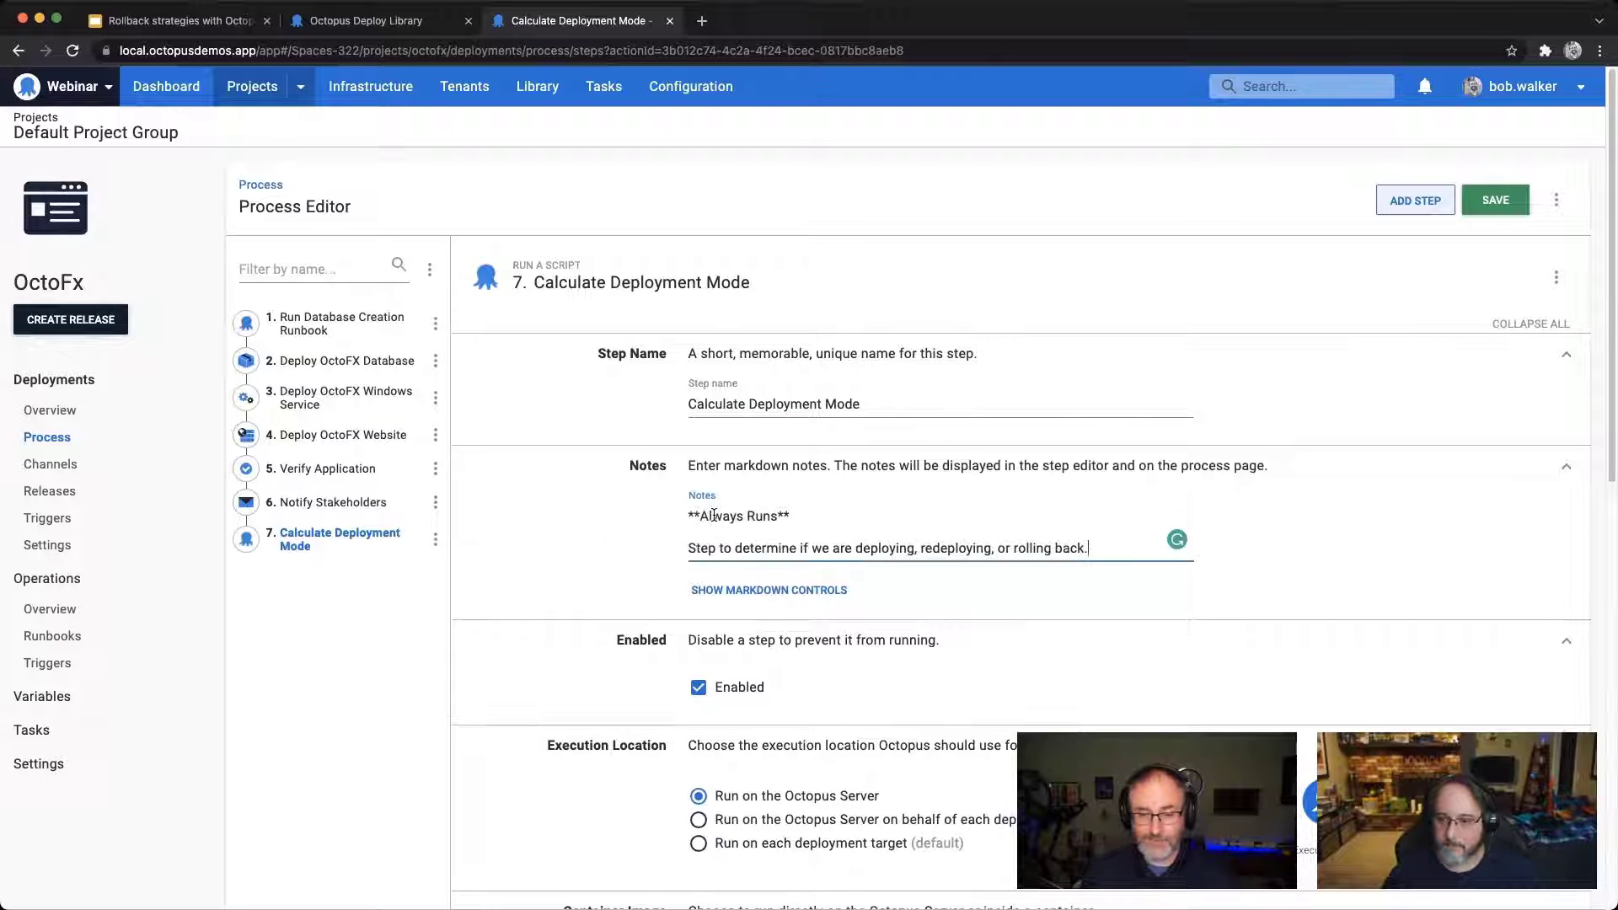
pyautogui.click(691, 478)
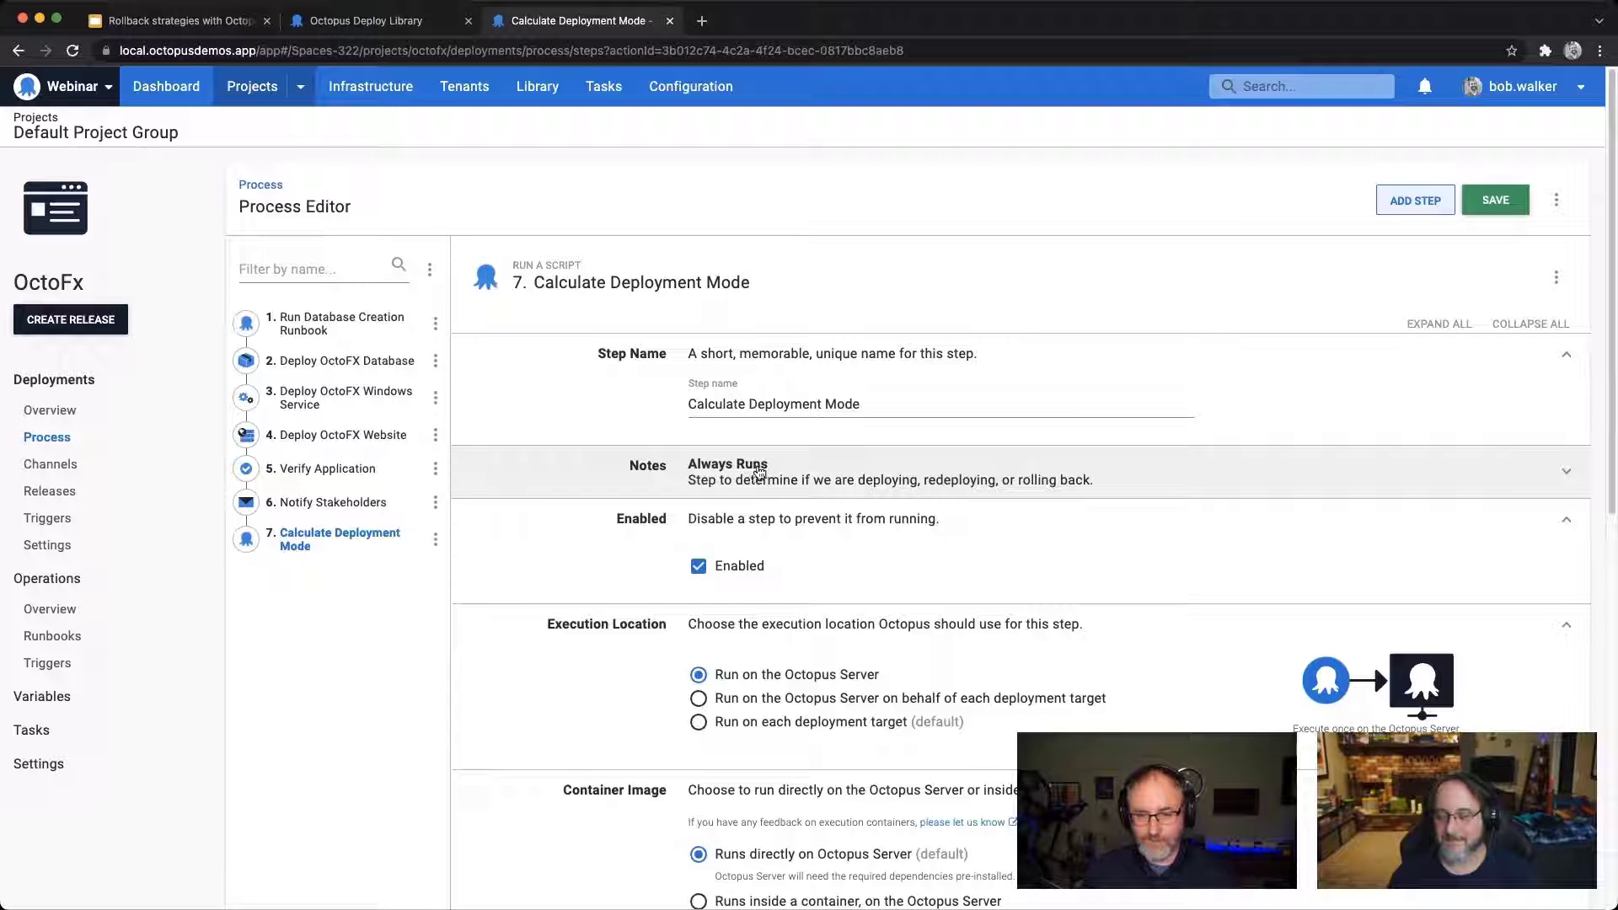
# Step: Reorder the deployment process so that Calculate Deployment Mode comes first, ahead of Run Database Creation Runbook
pyautogui.click(430, 269)
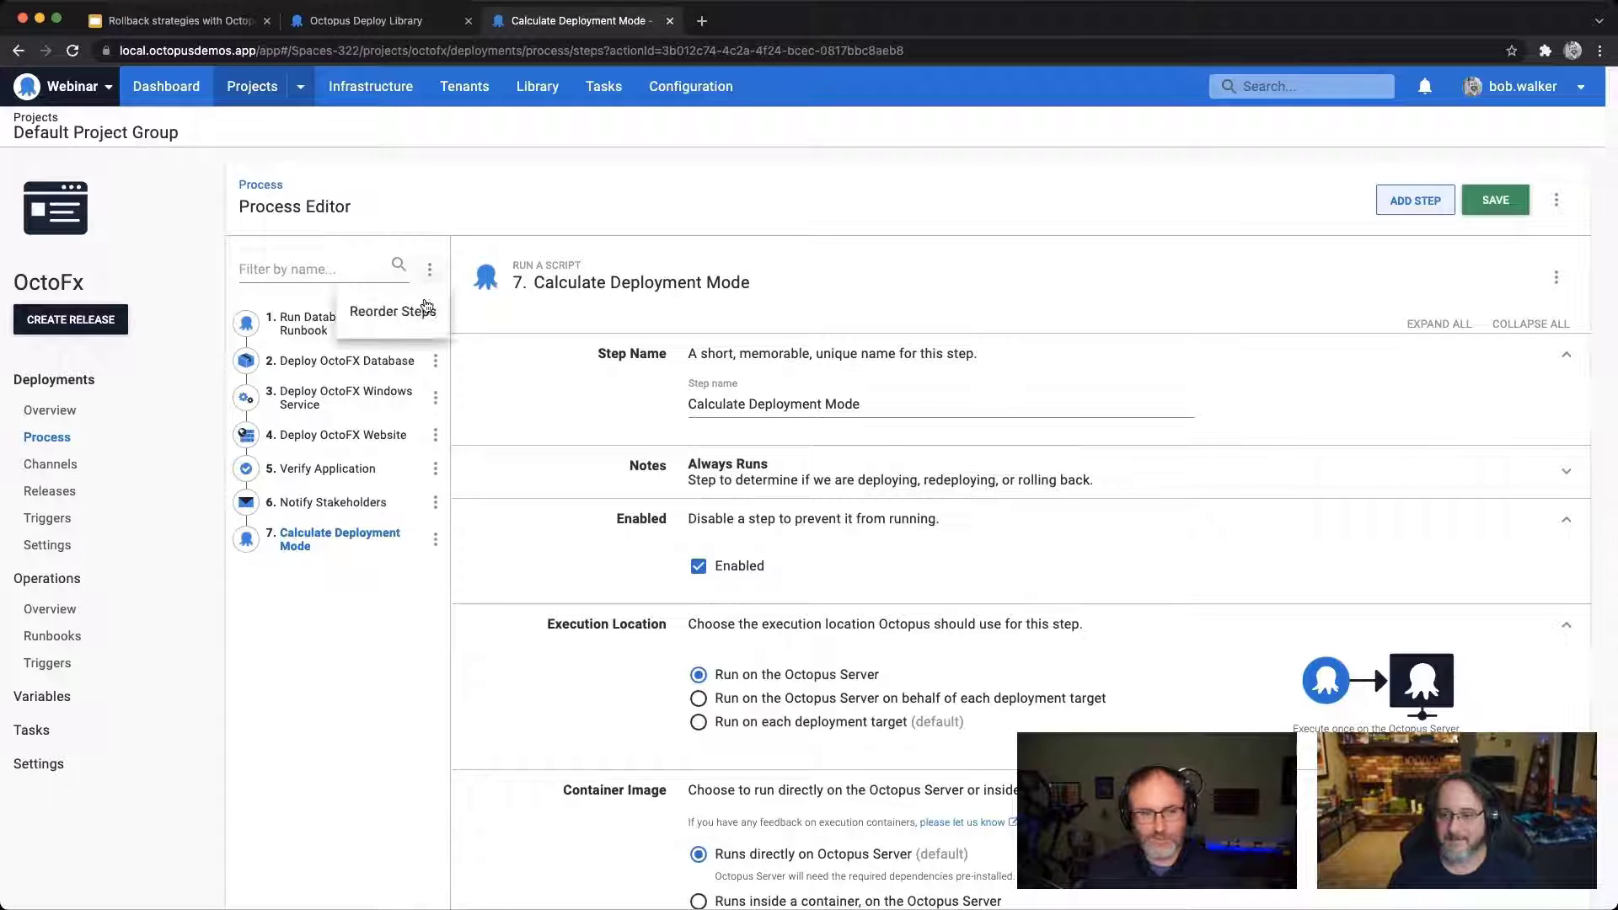
pyautogui.click(390, 310)
pyautogui.moveTo(712, 598); pyautogui.dragTo(675, 362)
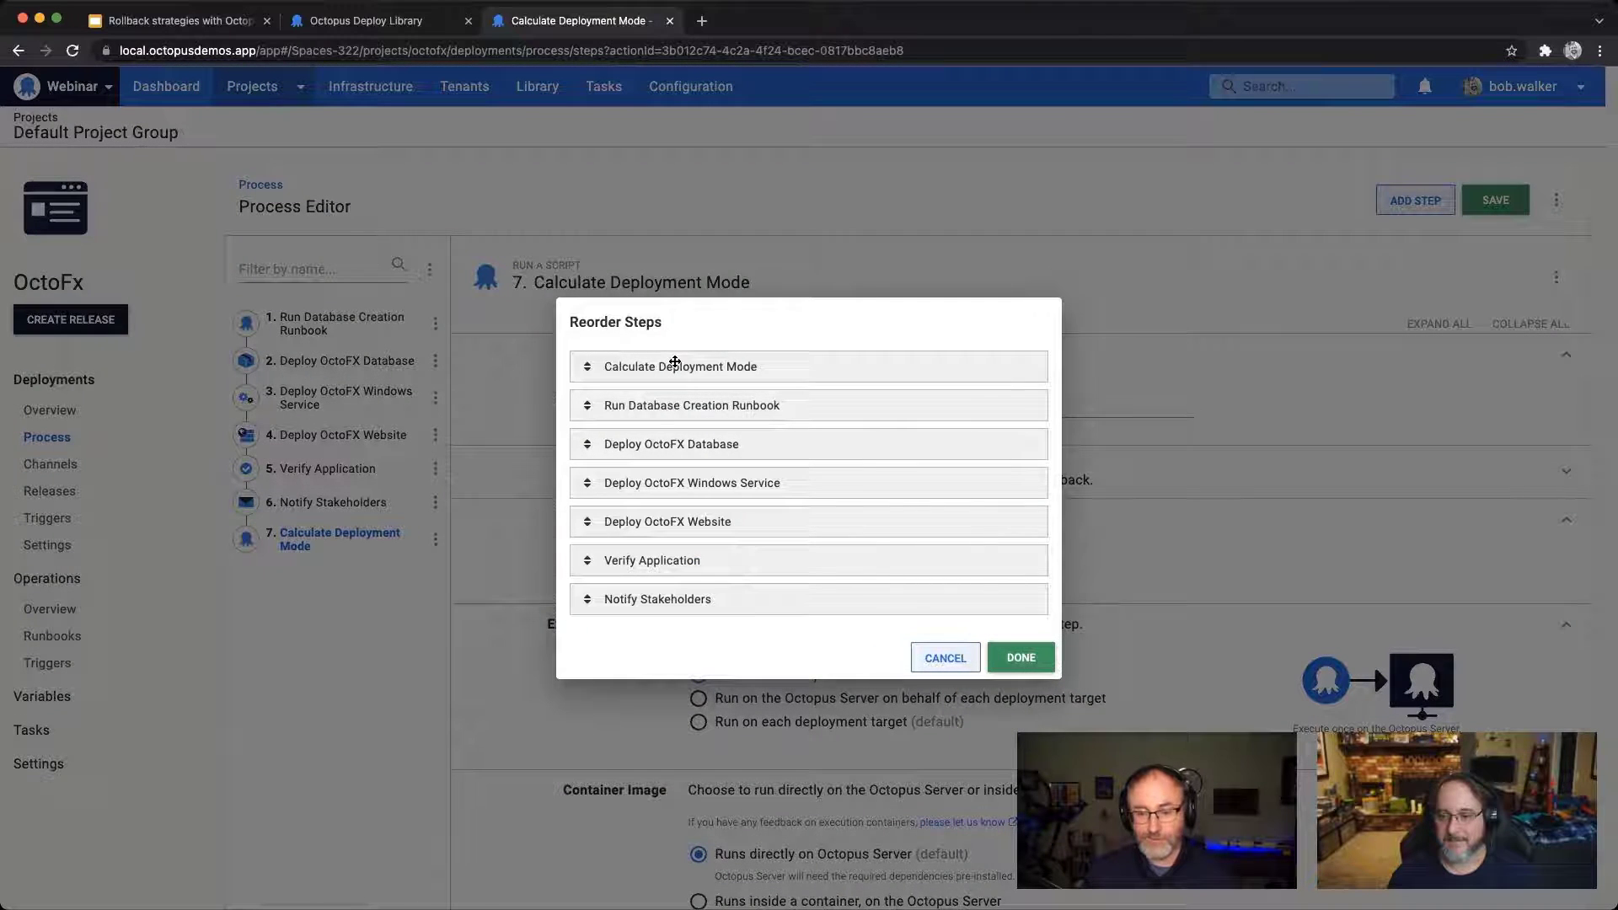
pyautogui.click(1015, 658)
pyautogui.scroll(-3, 1000, 425)
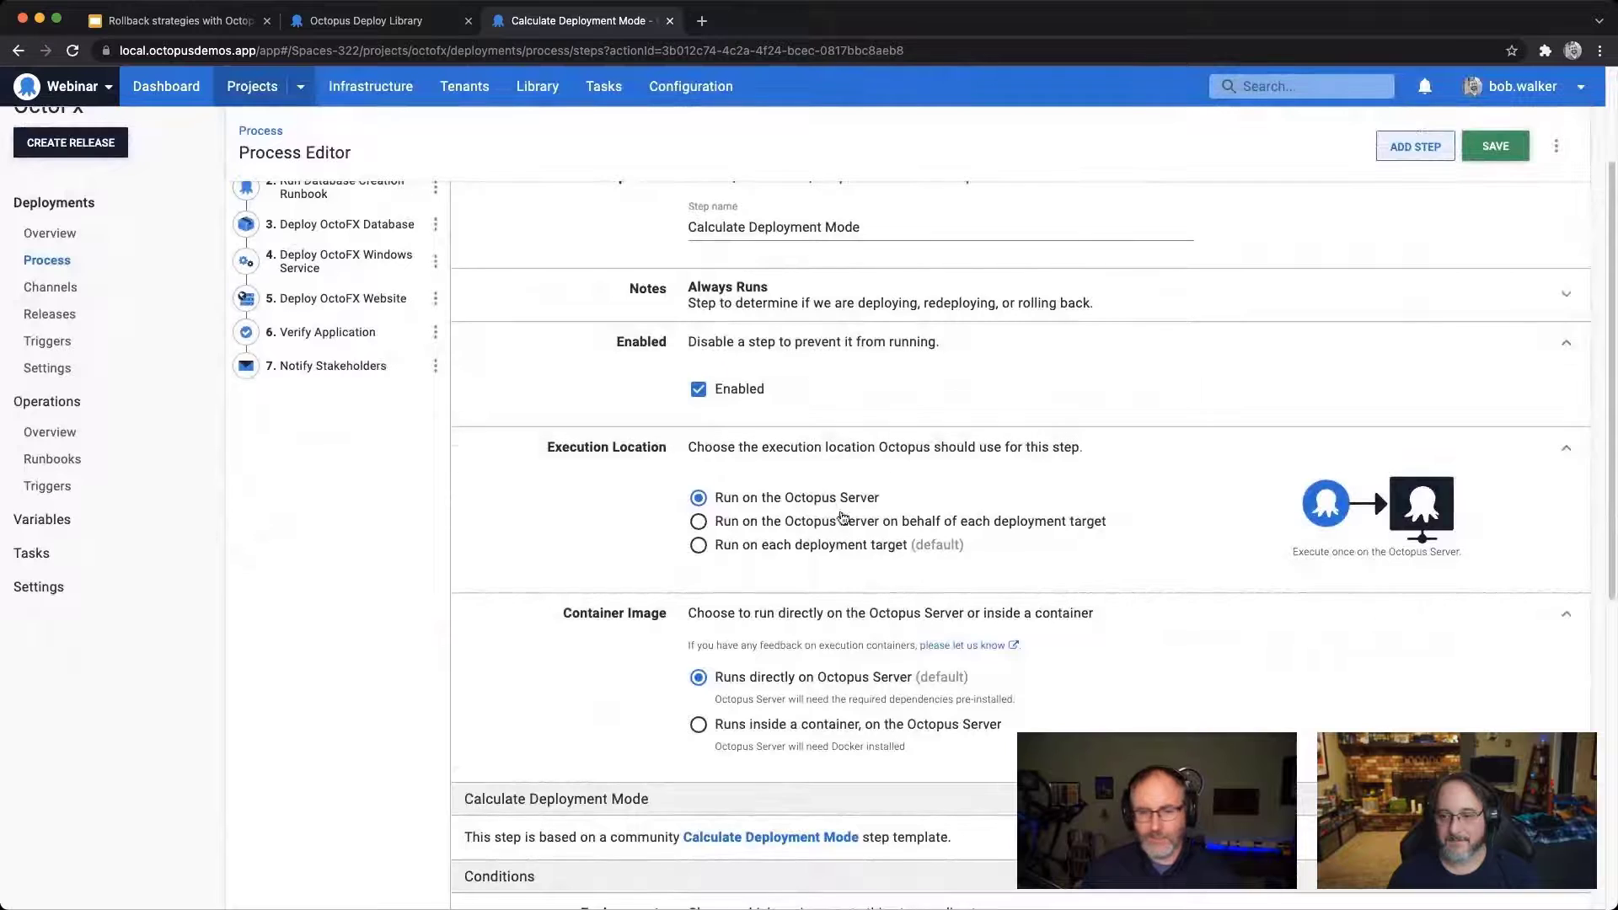
pyautogui.scroll(-1, 1096, 514)
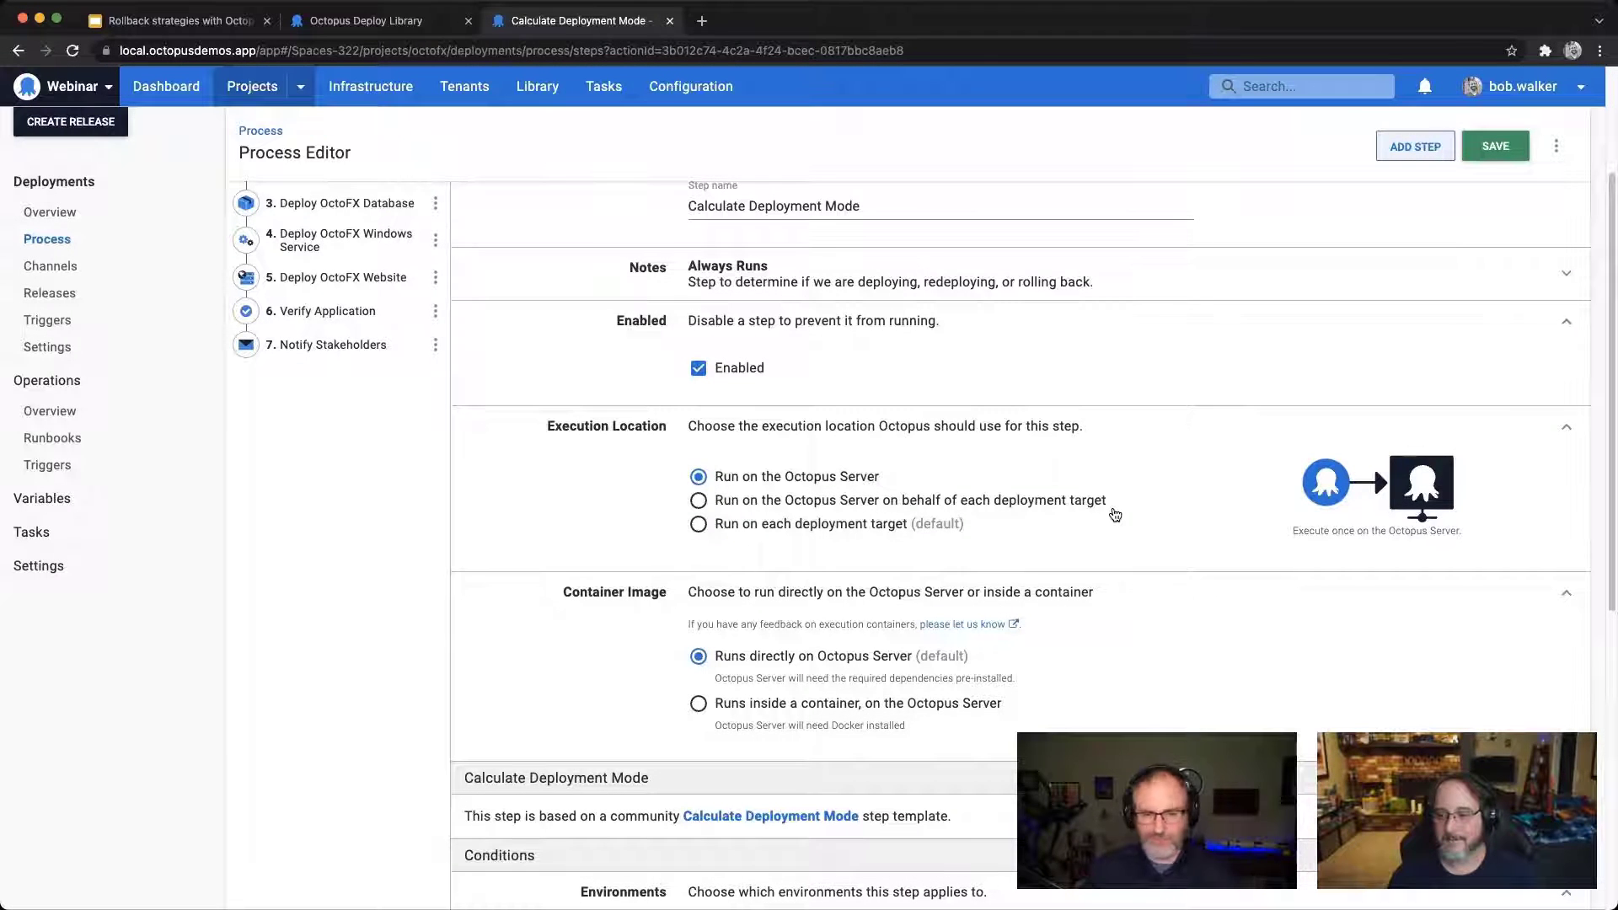
pyautogui.scroll(-1, 1159, 525)
pyautogui.scroll(-7, 1159, 524)
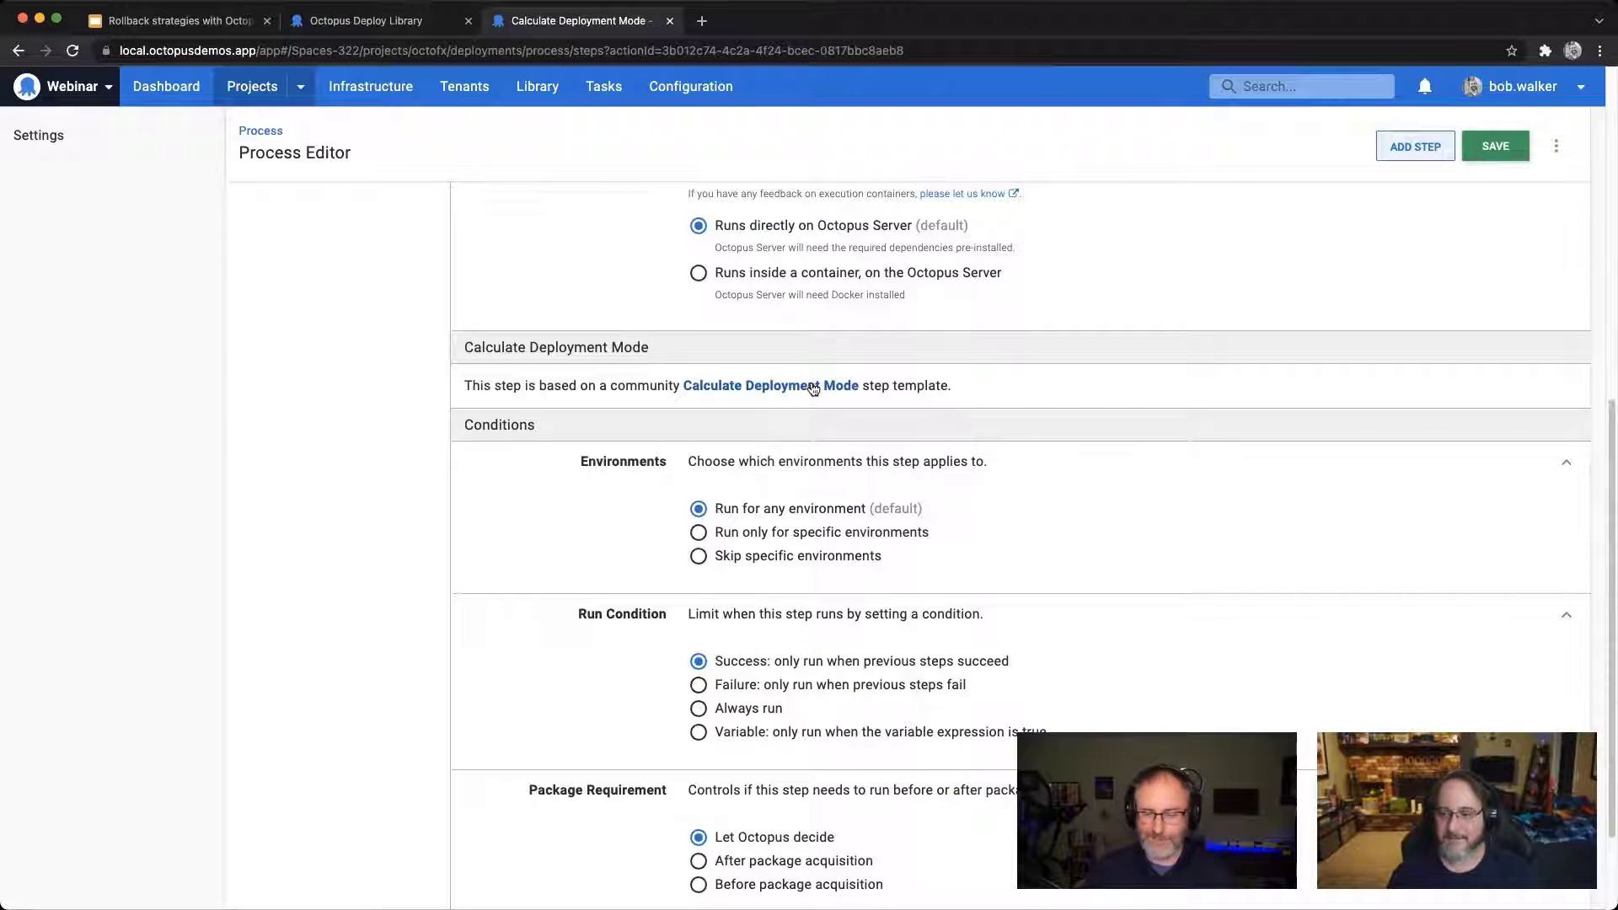
pyautogui.scroll(9, 813, 388)
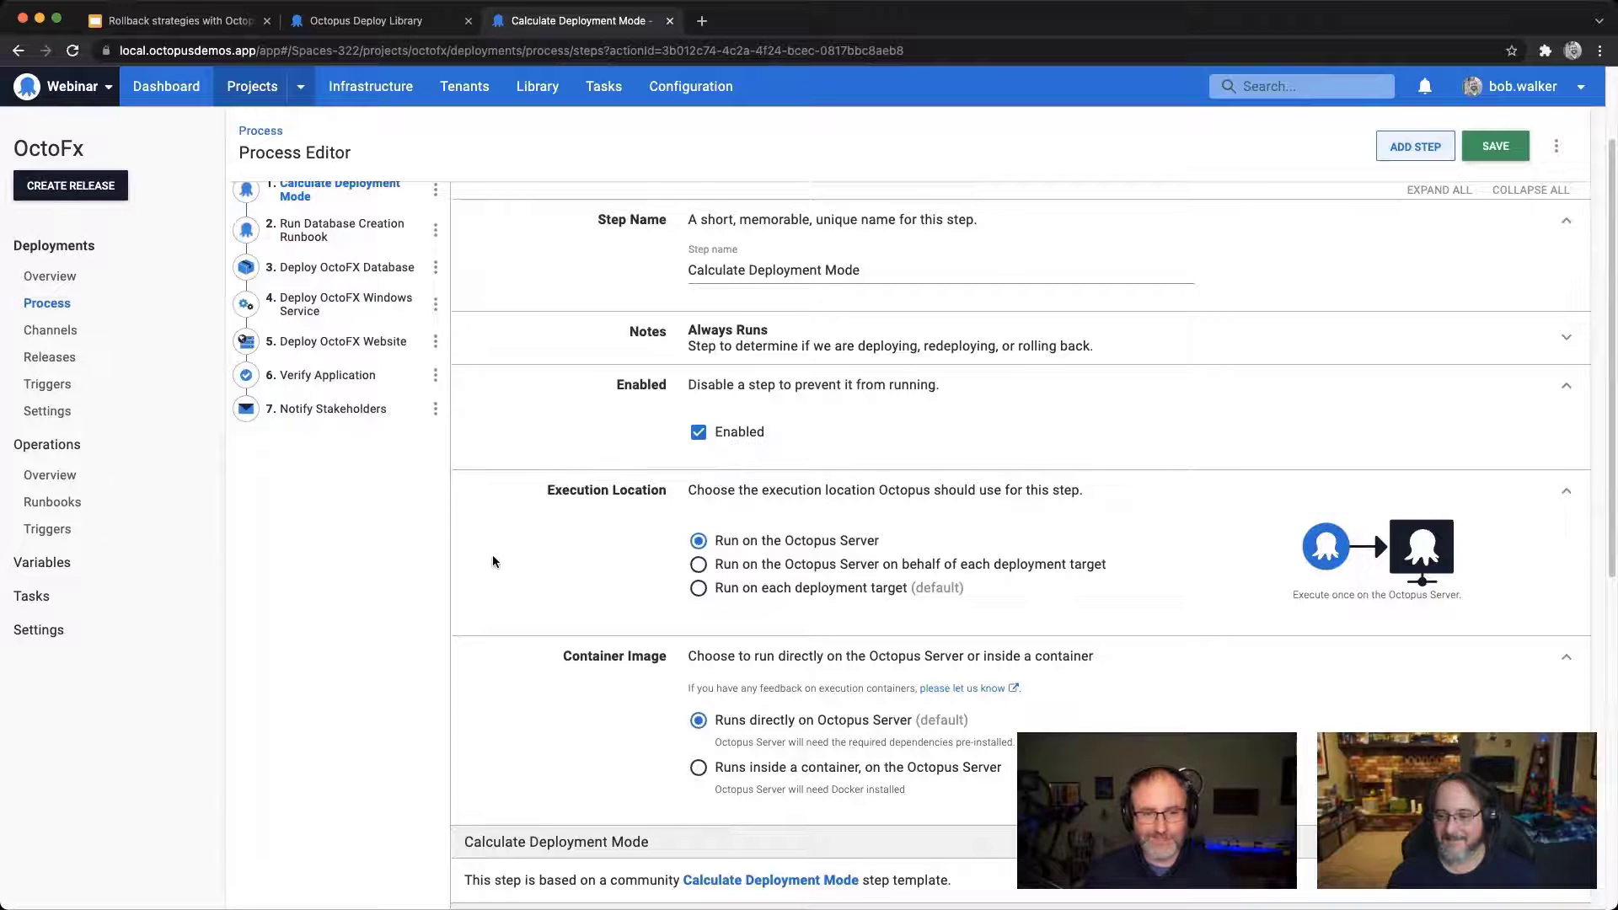
pyautogui.scroll(2, 493, 561)
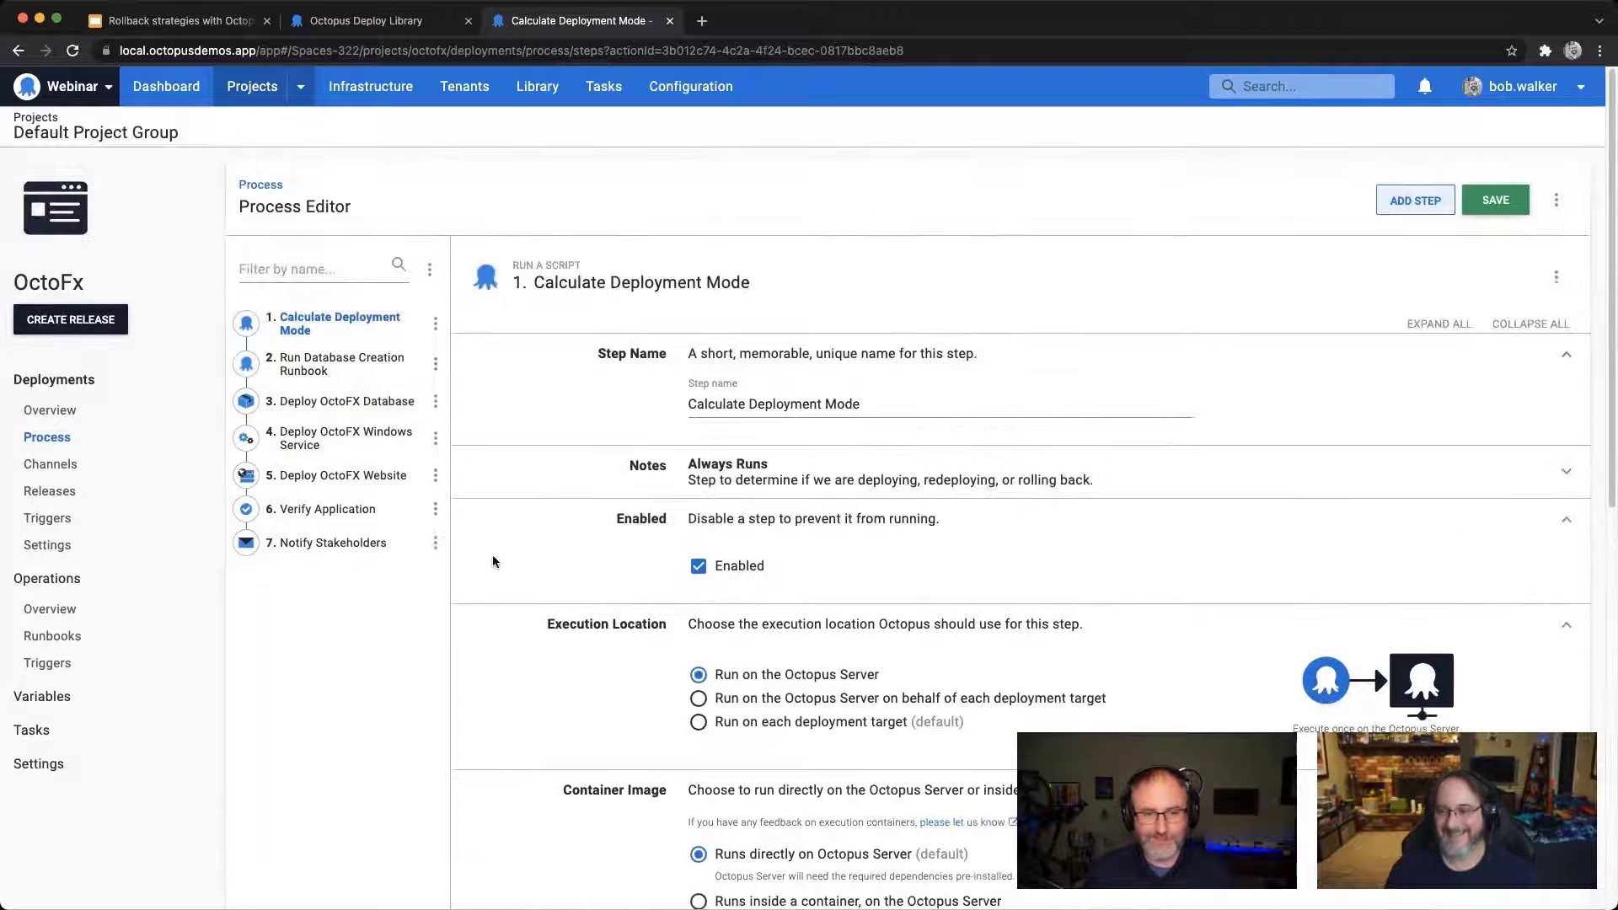
# Step: Set the Run Database Creation Runbook step's run condition to the variable expression "#{unless Octopus.Deployment.Error}#{Octopus.Action[Calculate Deployment Mode].Output.RunOnDeploy}#{/unless}"
pyautogui.click(312, 368)
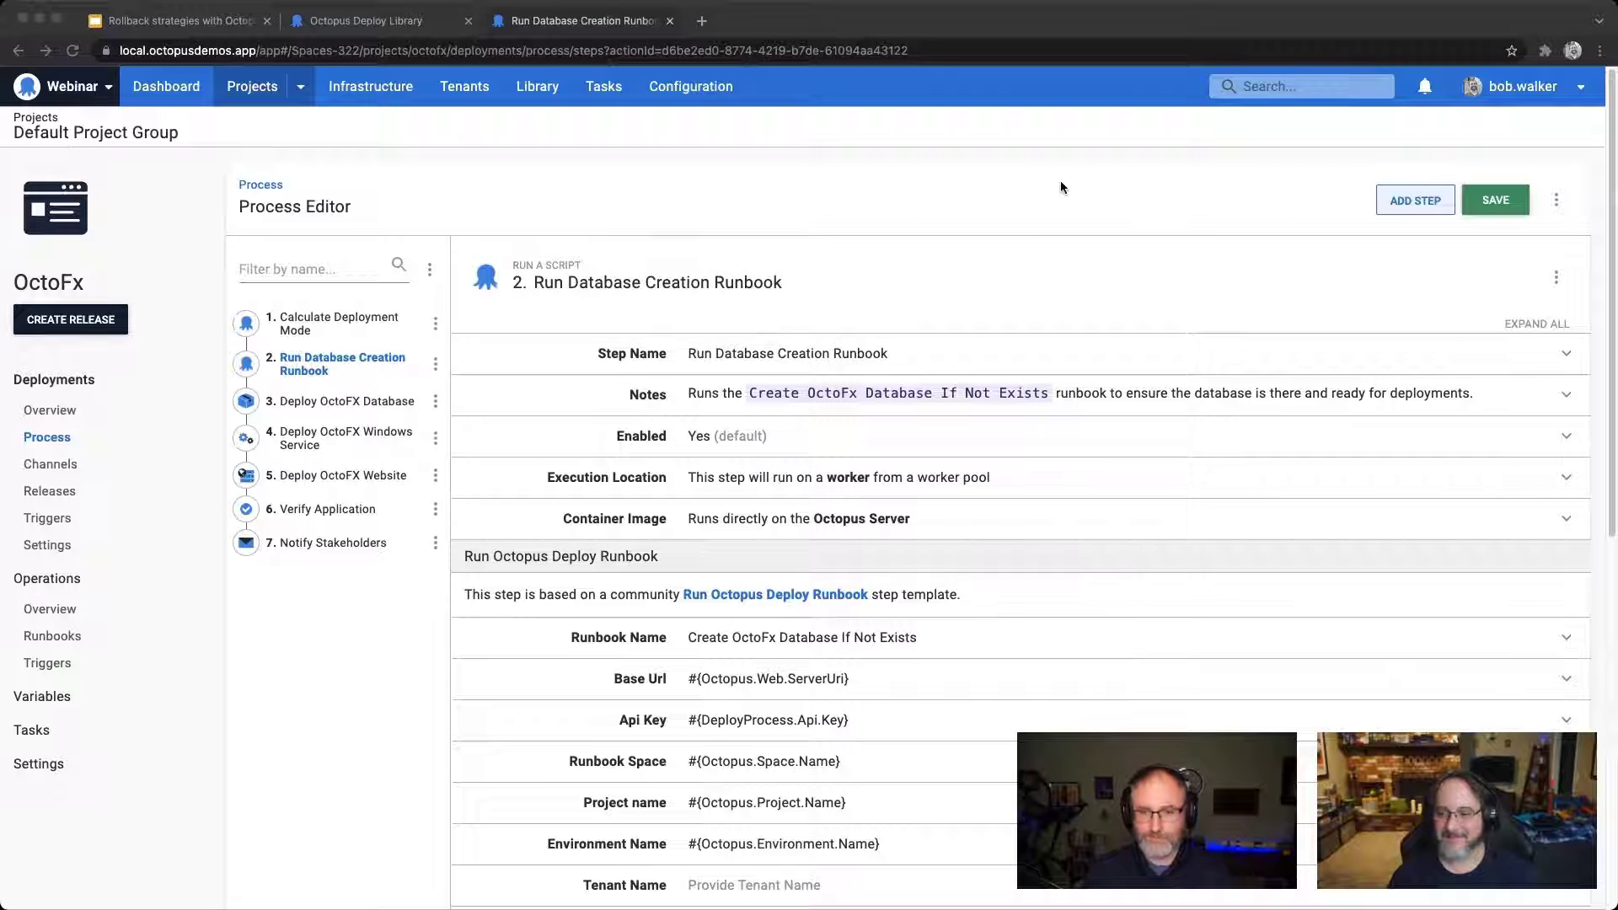
pyautogui.click(1013, 231)
pyautogui.scroll(-2, 897, 286)
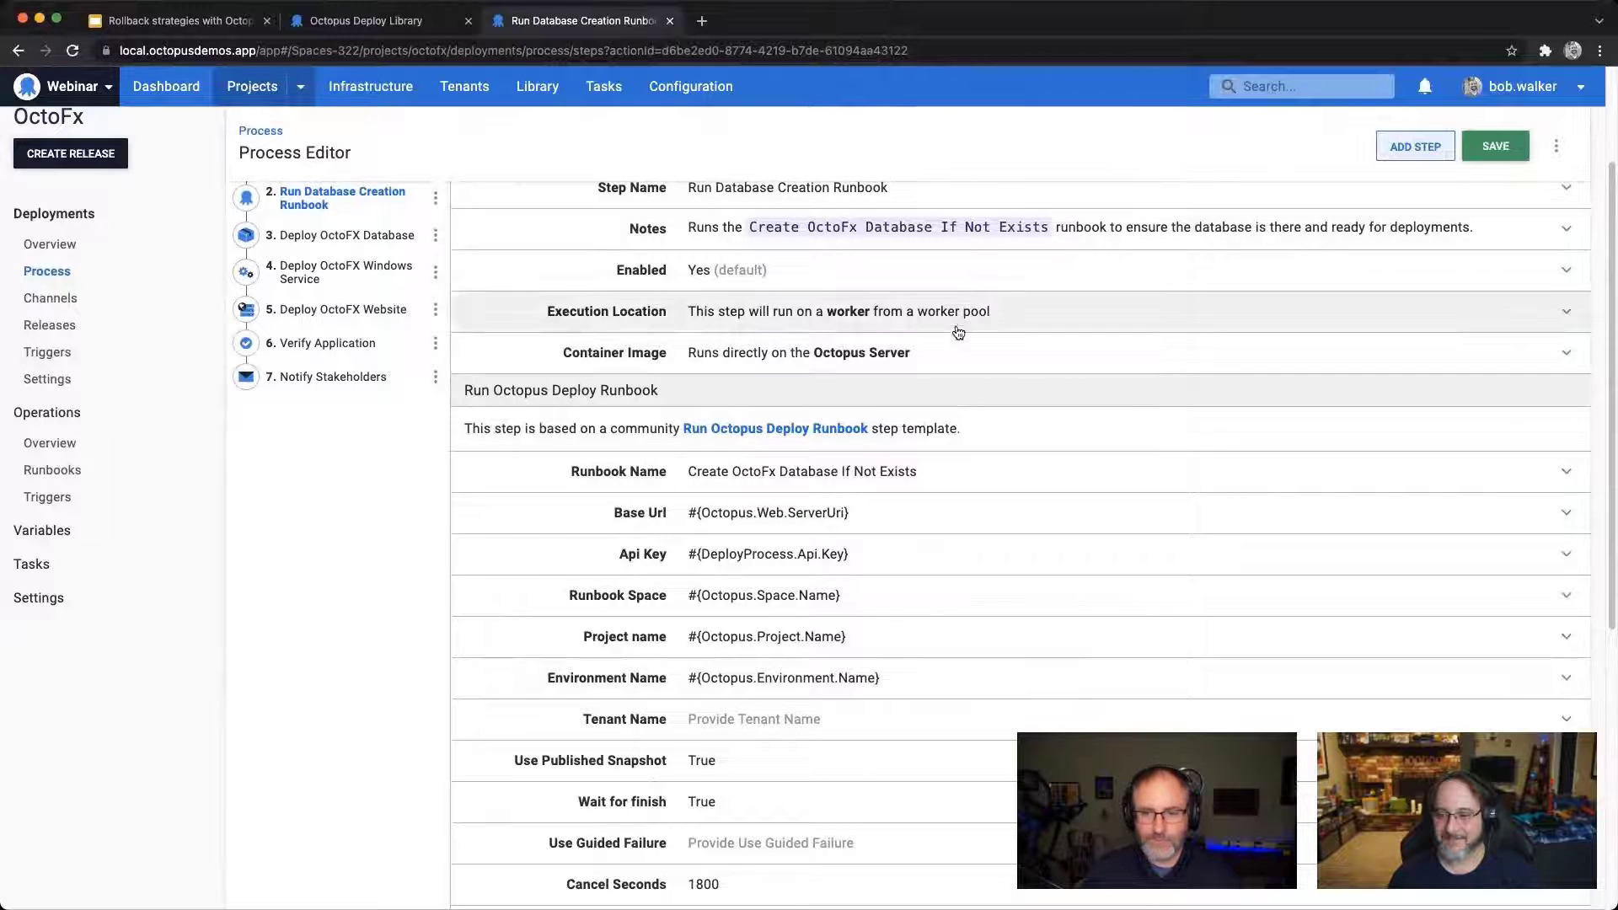
pyautogui.scroll(-6, 993, 337)
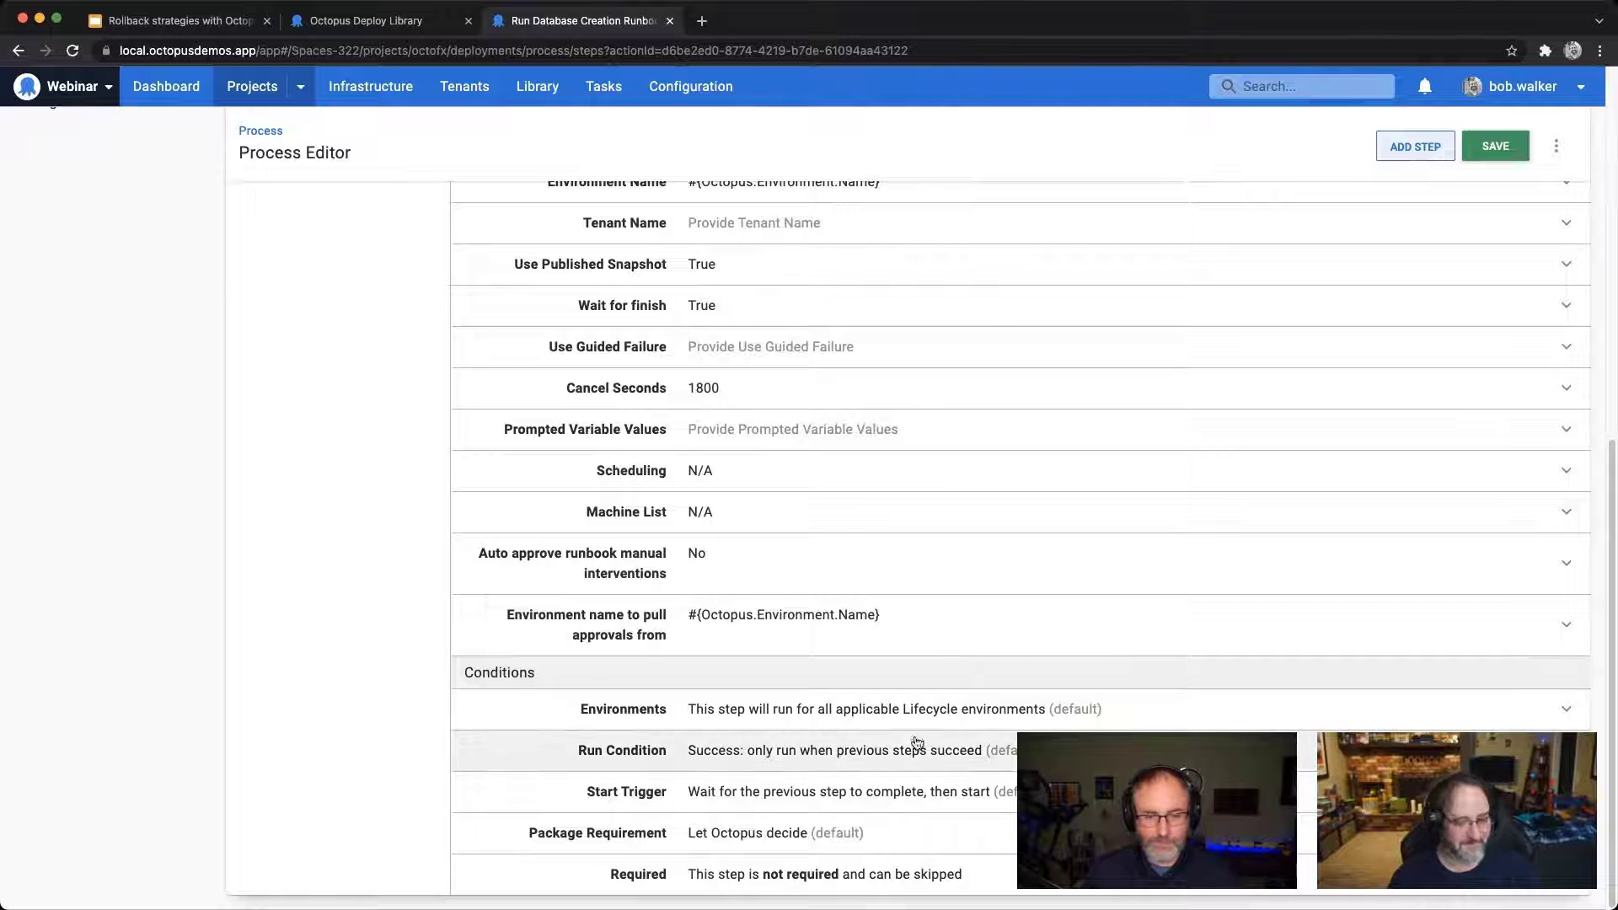
pyautogui.click(1054, 744)
pyautogui.scroll(-1, 1061, 722)
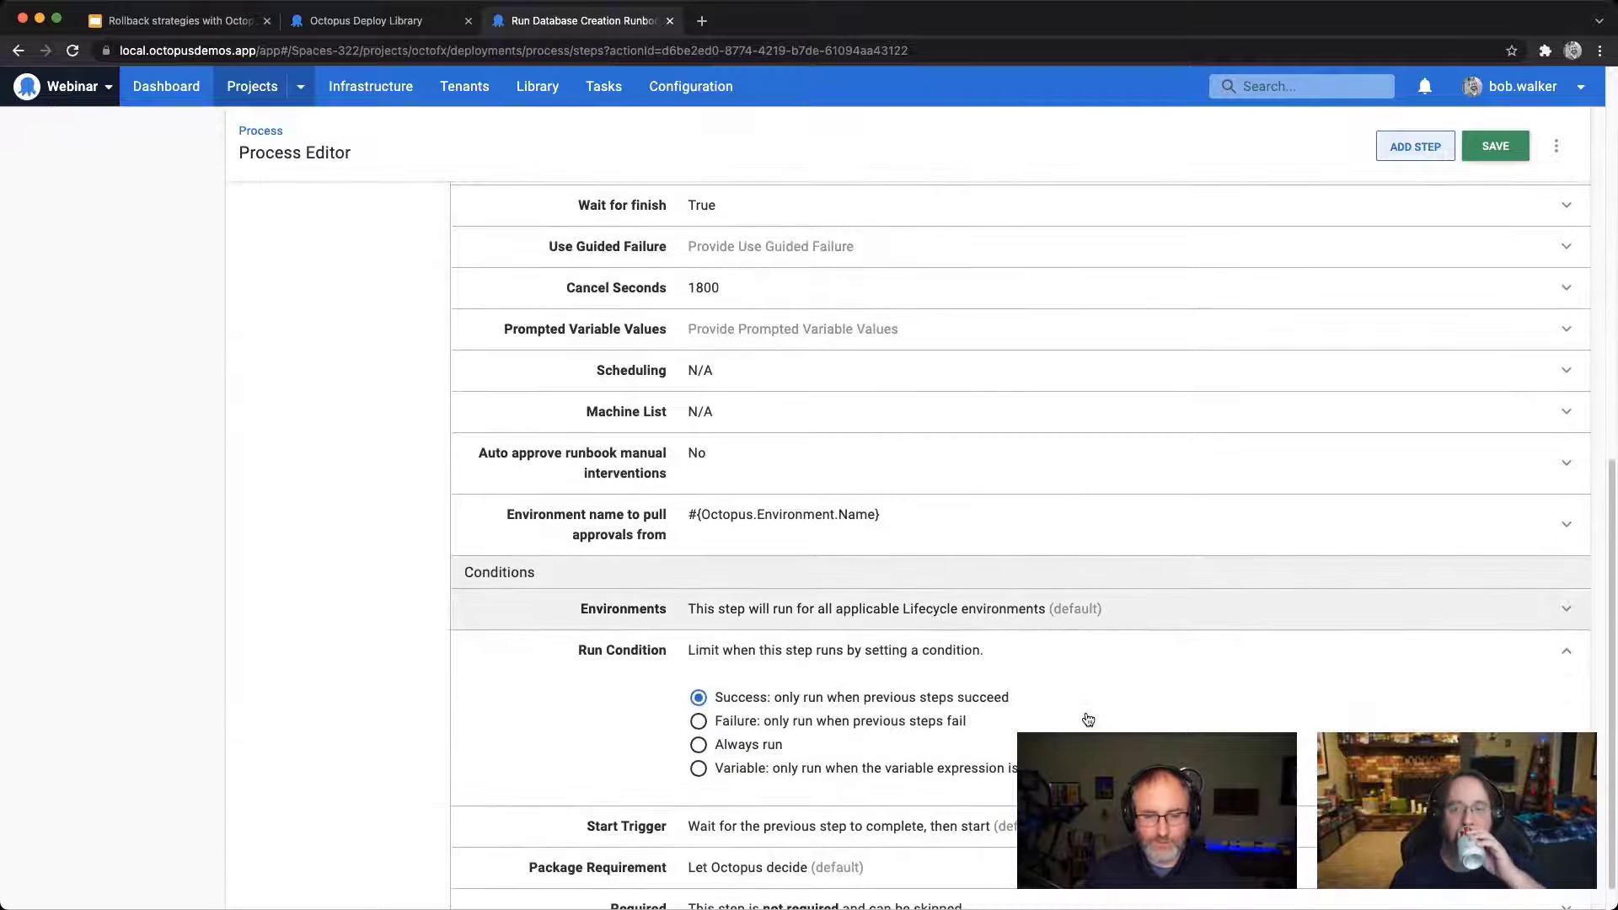
pyautogui.click(927, 770)
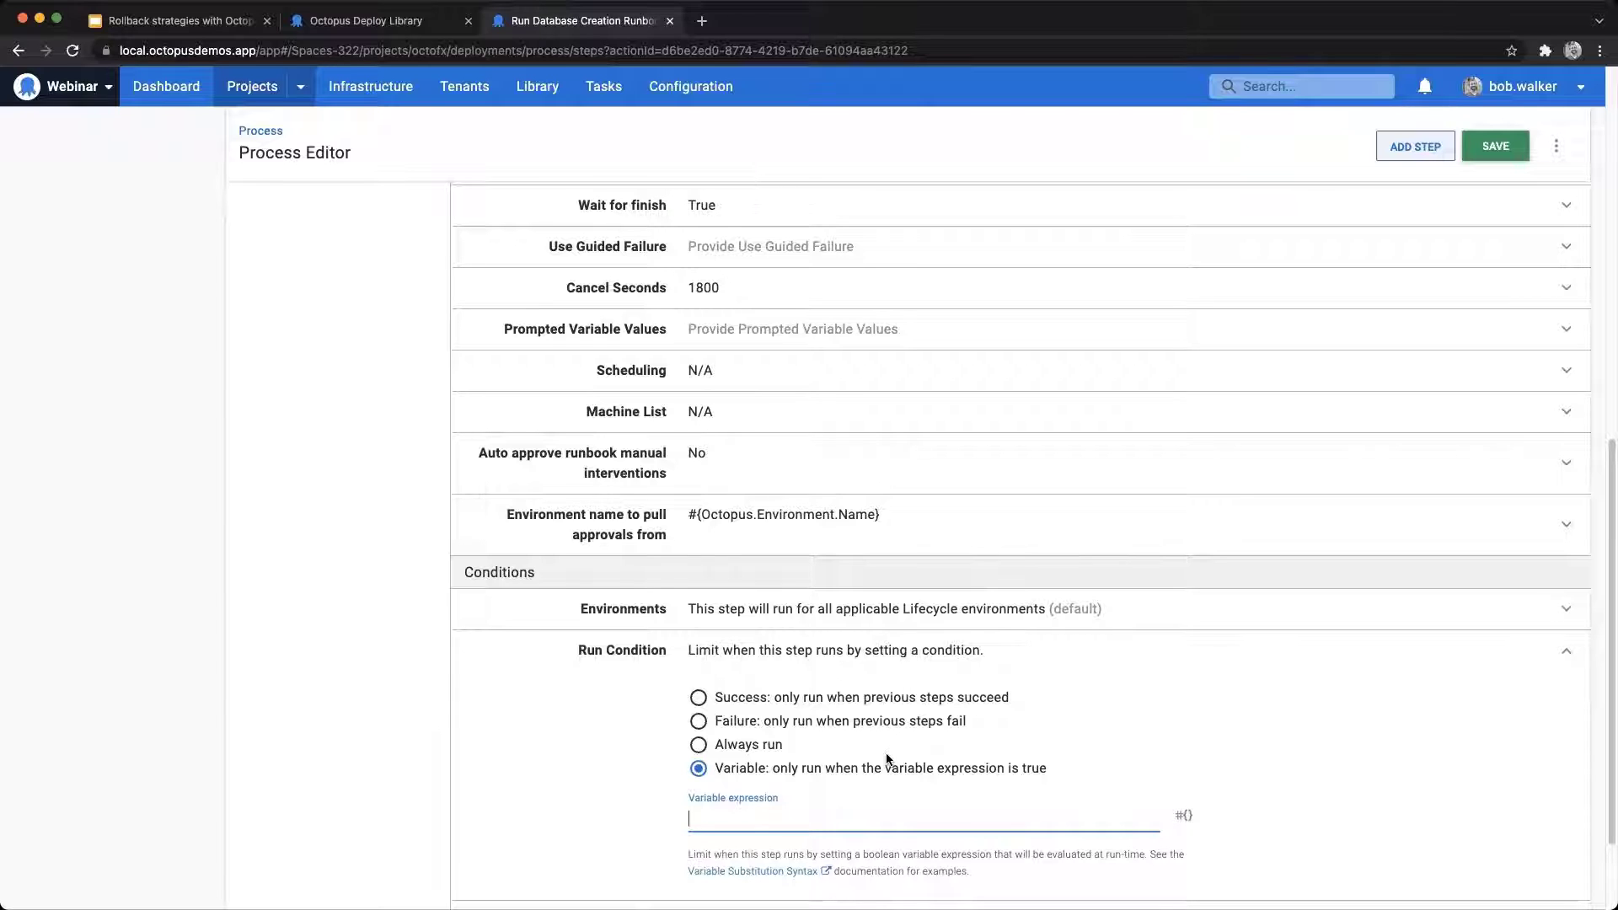
pyautogui.write('True')
pyautogui.click(698, 747)
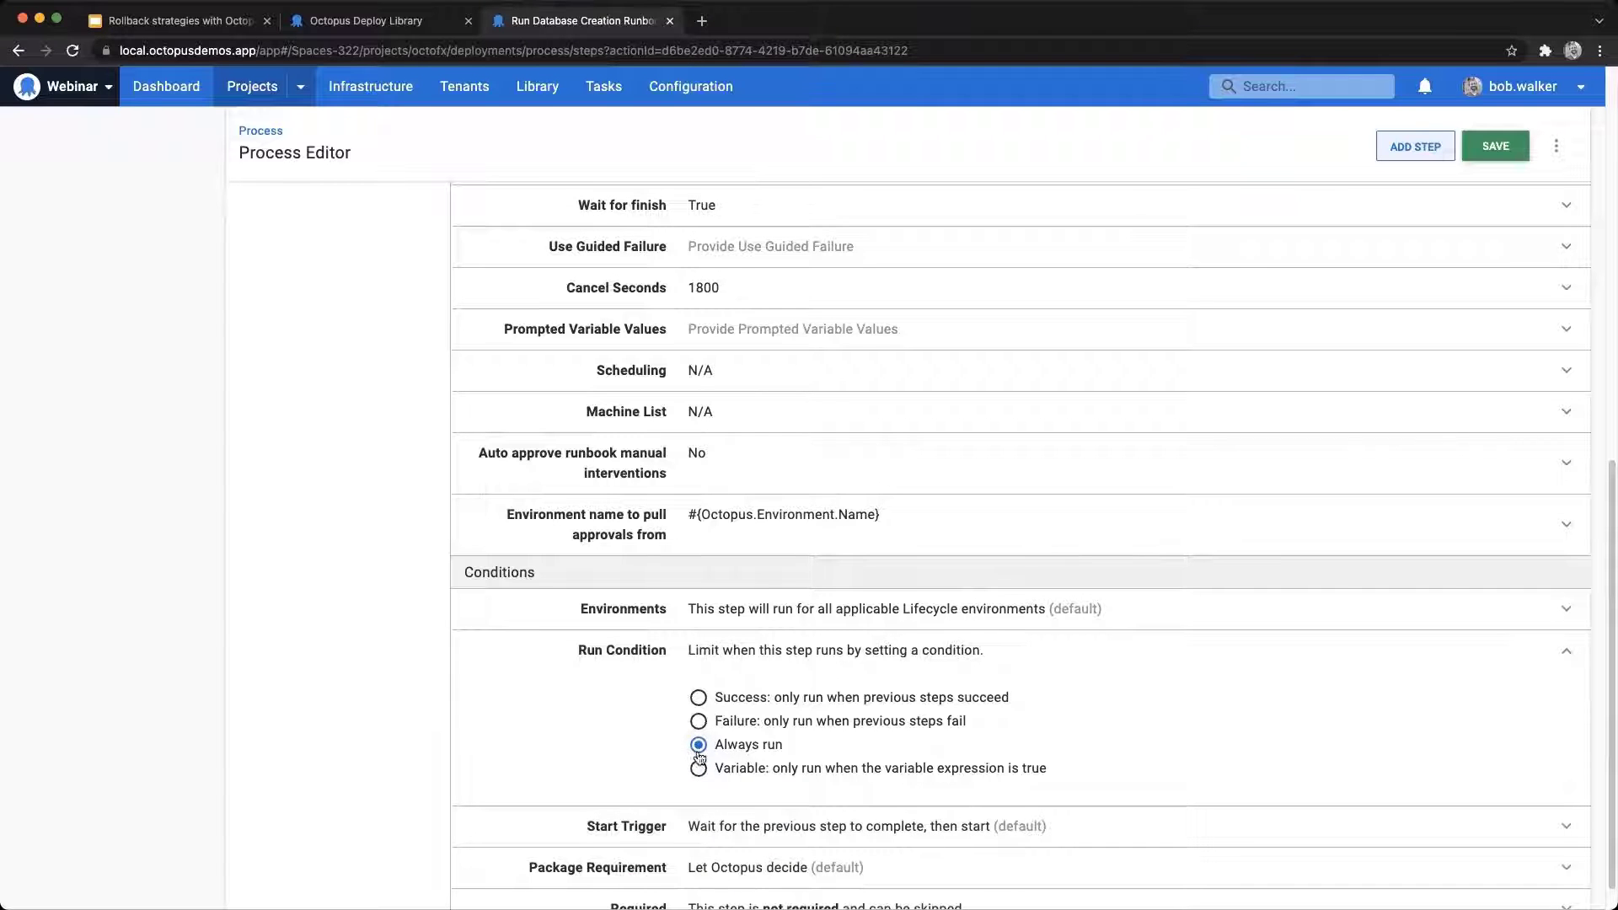
pyautogui.click(698, 769)
pyautogui.click(808, 816)
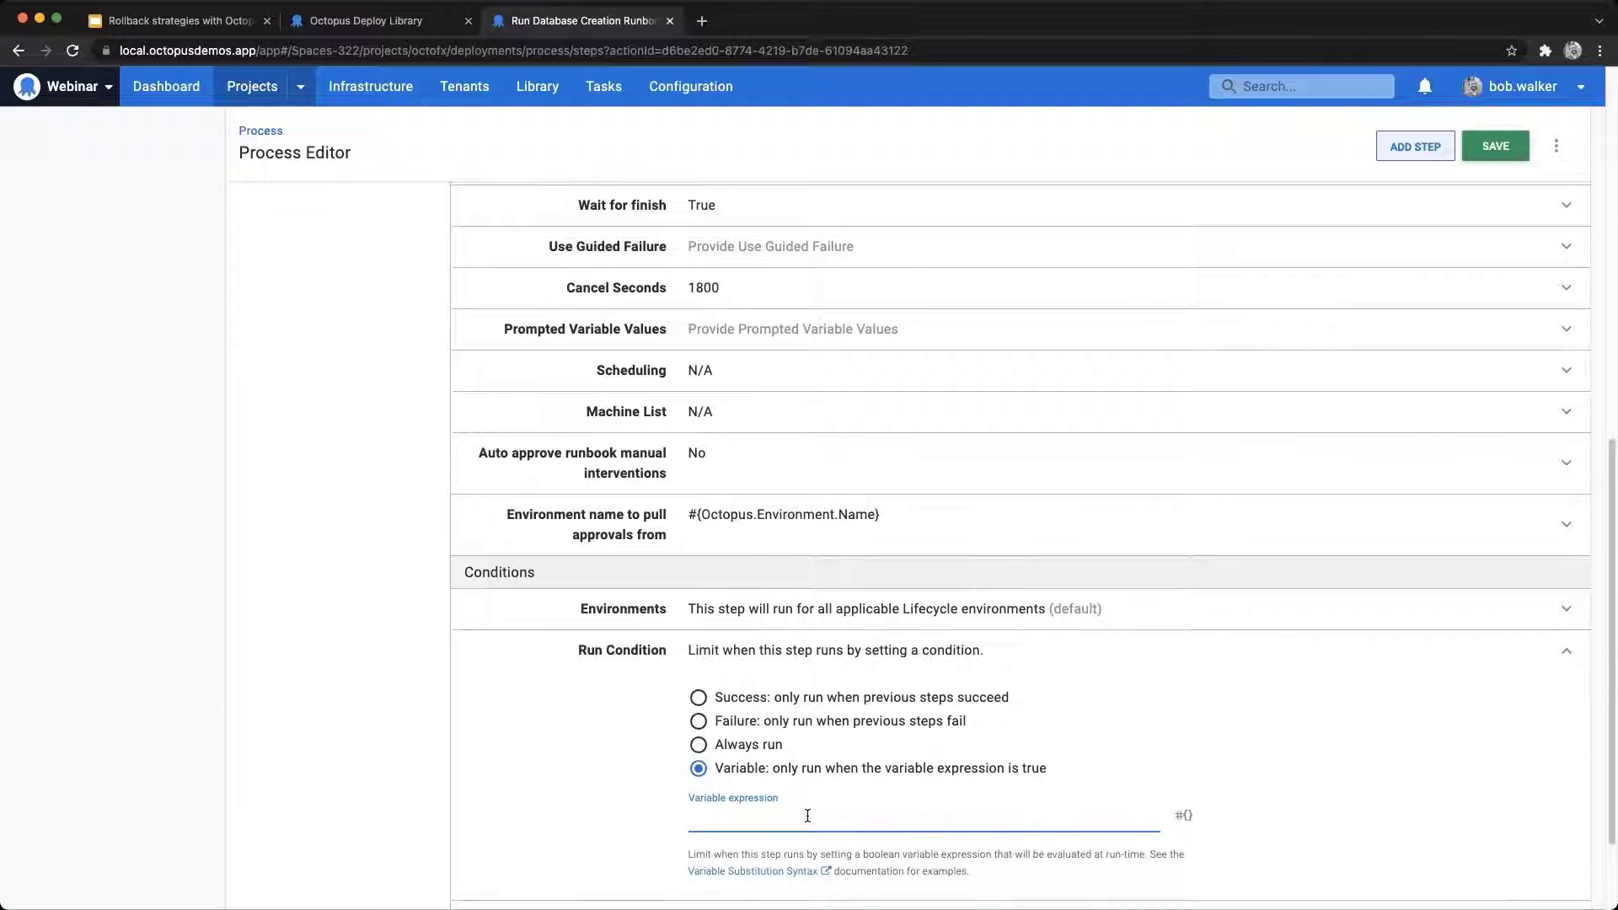
pyautogui.press('super+v')
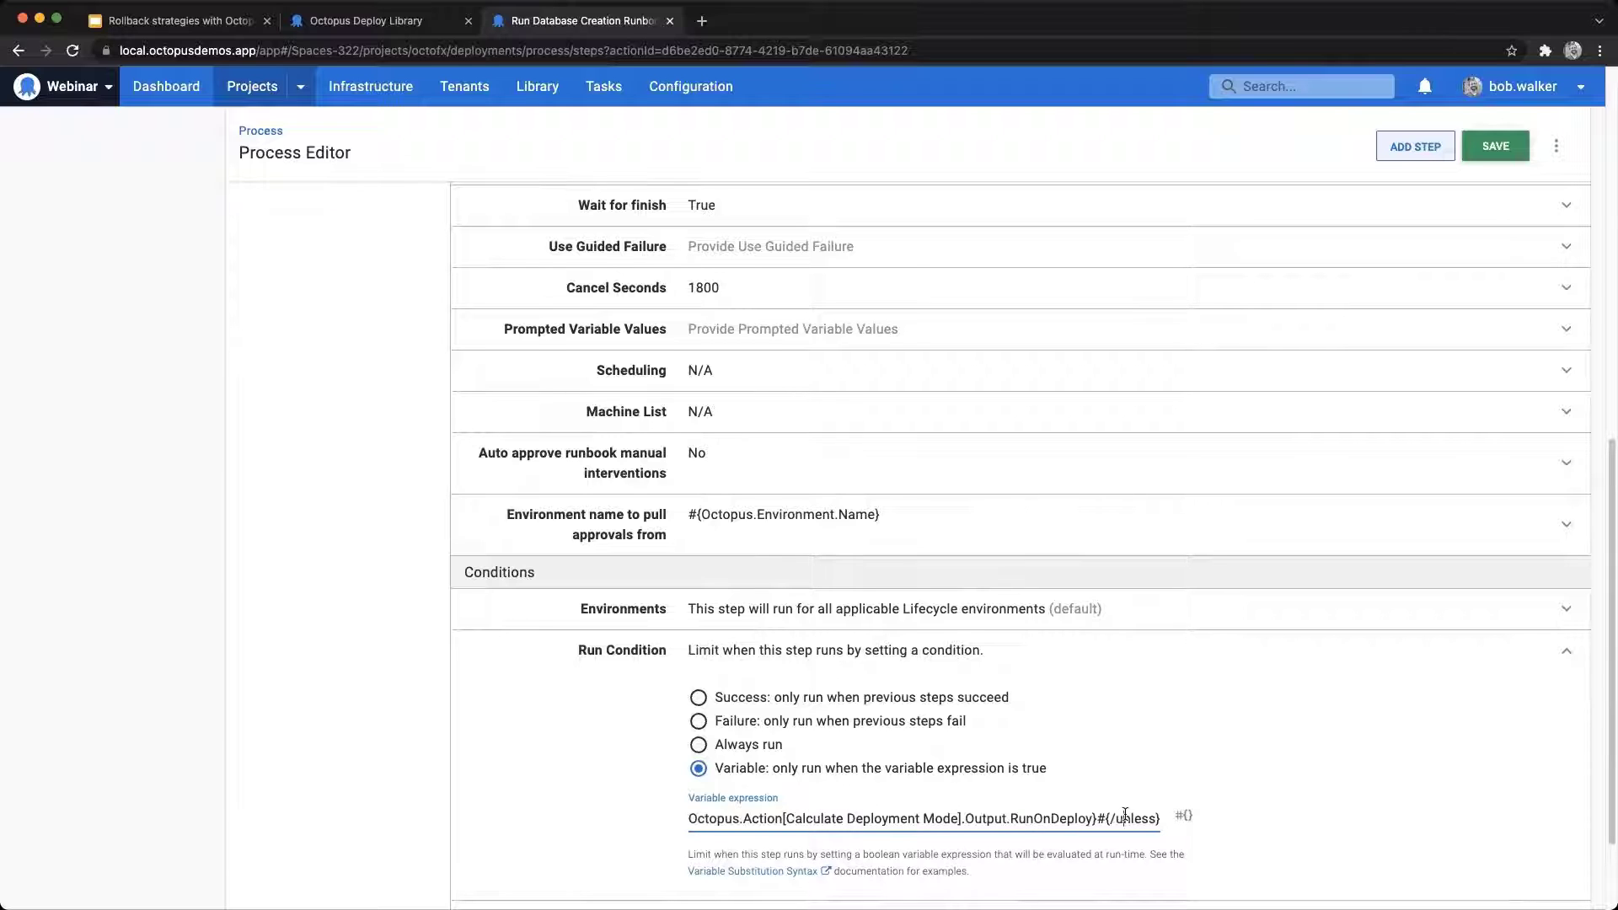
# Step: Examine the run condition's variable expression from its opening unless clause to the closing one
pyautogui.moveTo(1093, 818); pyautogui.dragTo(702, 816)
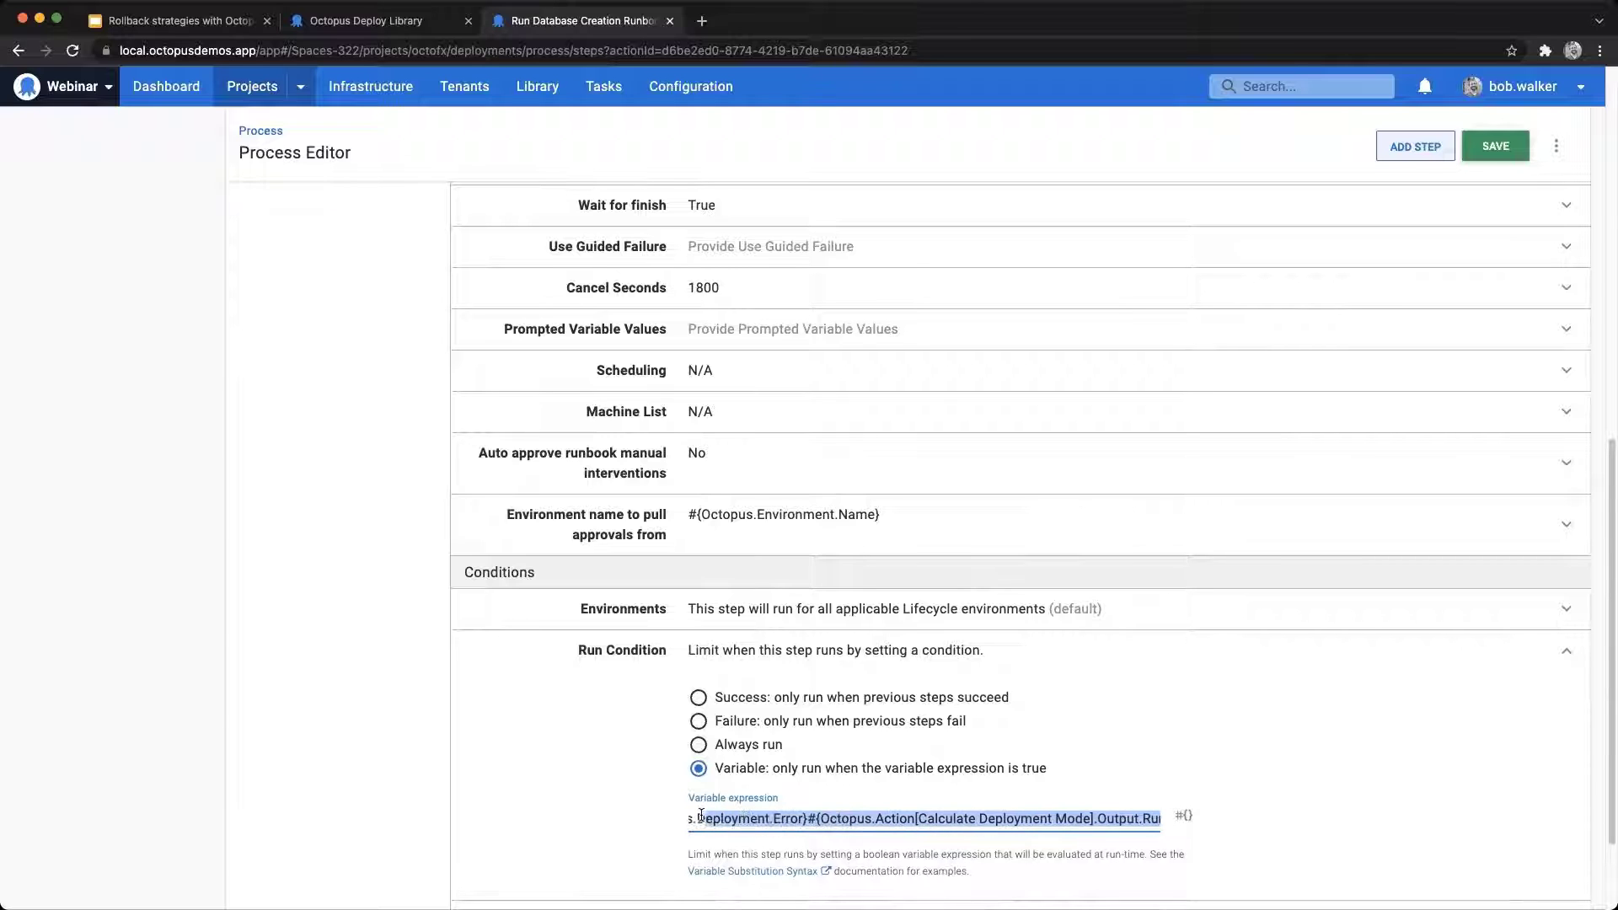
pyautogui.click(851, 817)
pyautogui.click(825, 818)
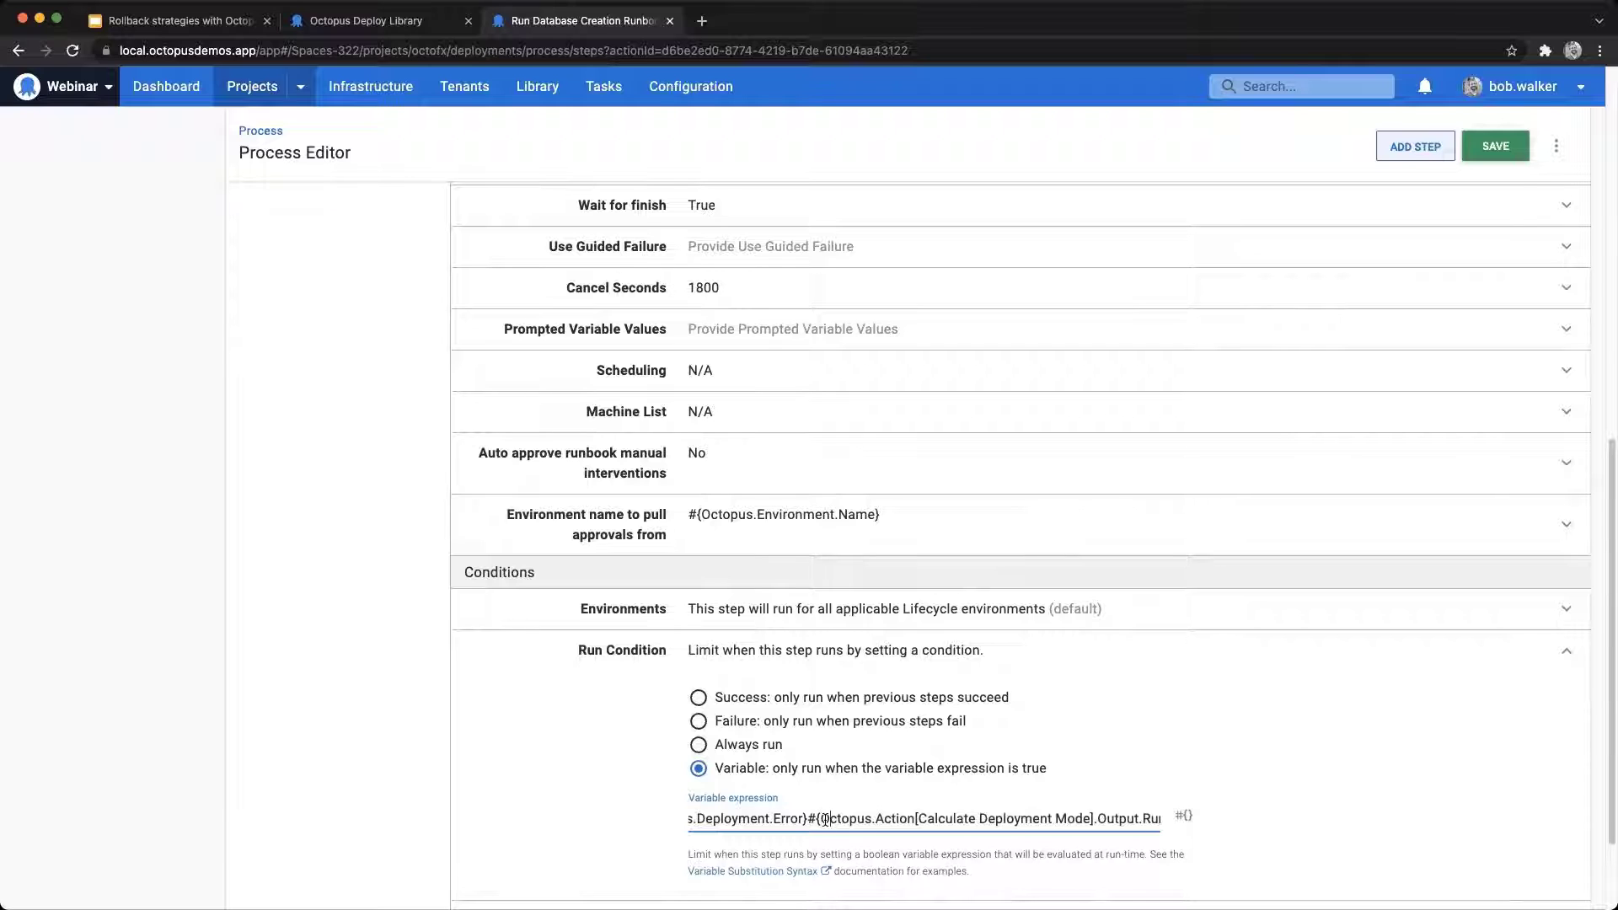
pyautogui.press('super+Right')
pyautogui.press('Left')
pyautogui.press('Left')
pyautogui.press('Left')
pyautogui.press('Left')
pyautogui.press('Left')
pyautogui.press('Left')
pyautogui.press('Left')
pyautogui.press('Left')
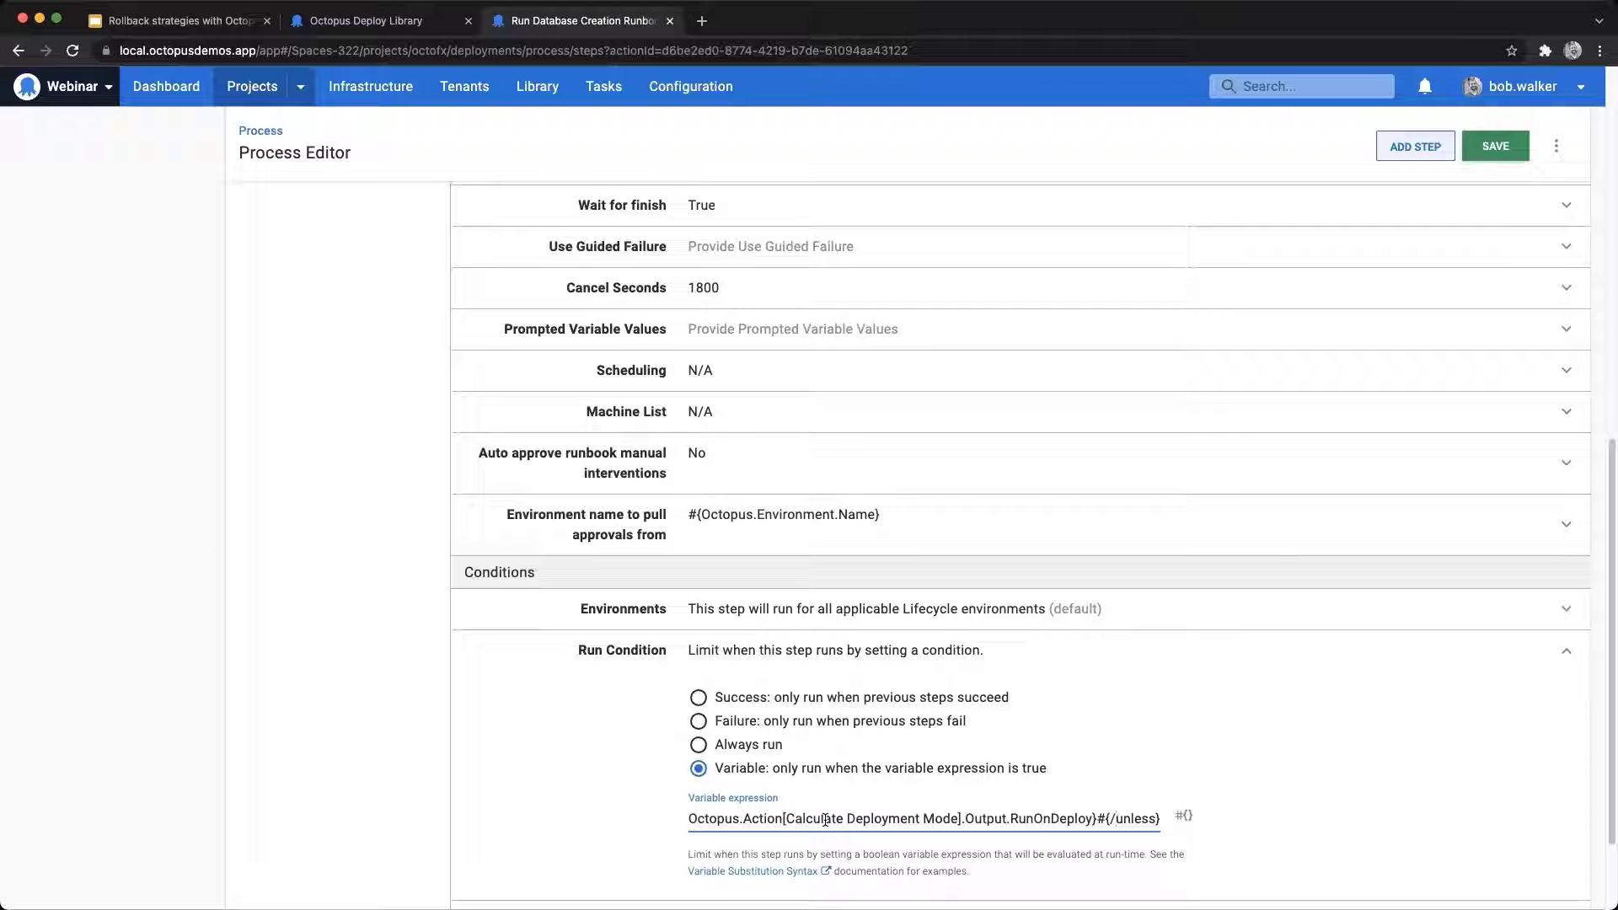
pyautogui.press('super+Left')
pyautogui.press('Right')
pyautogui.press('Right')
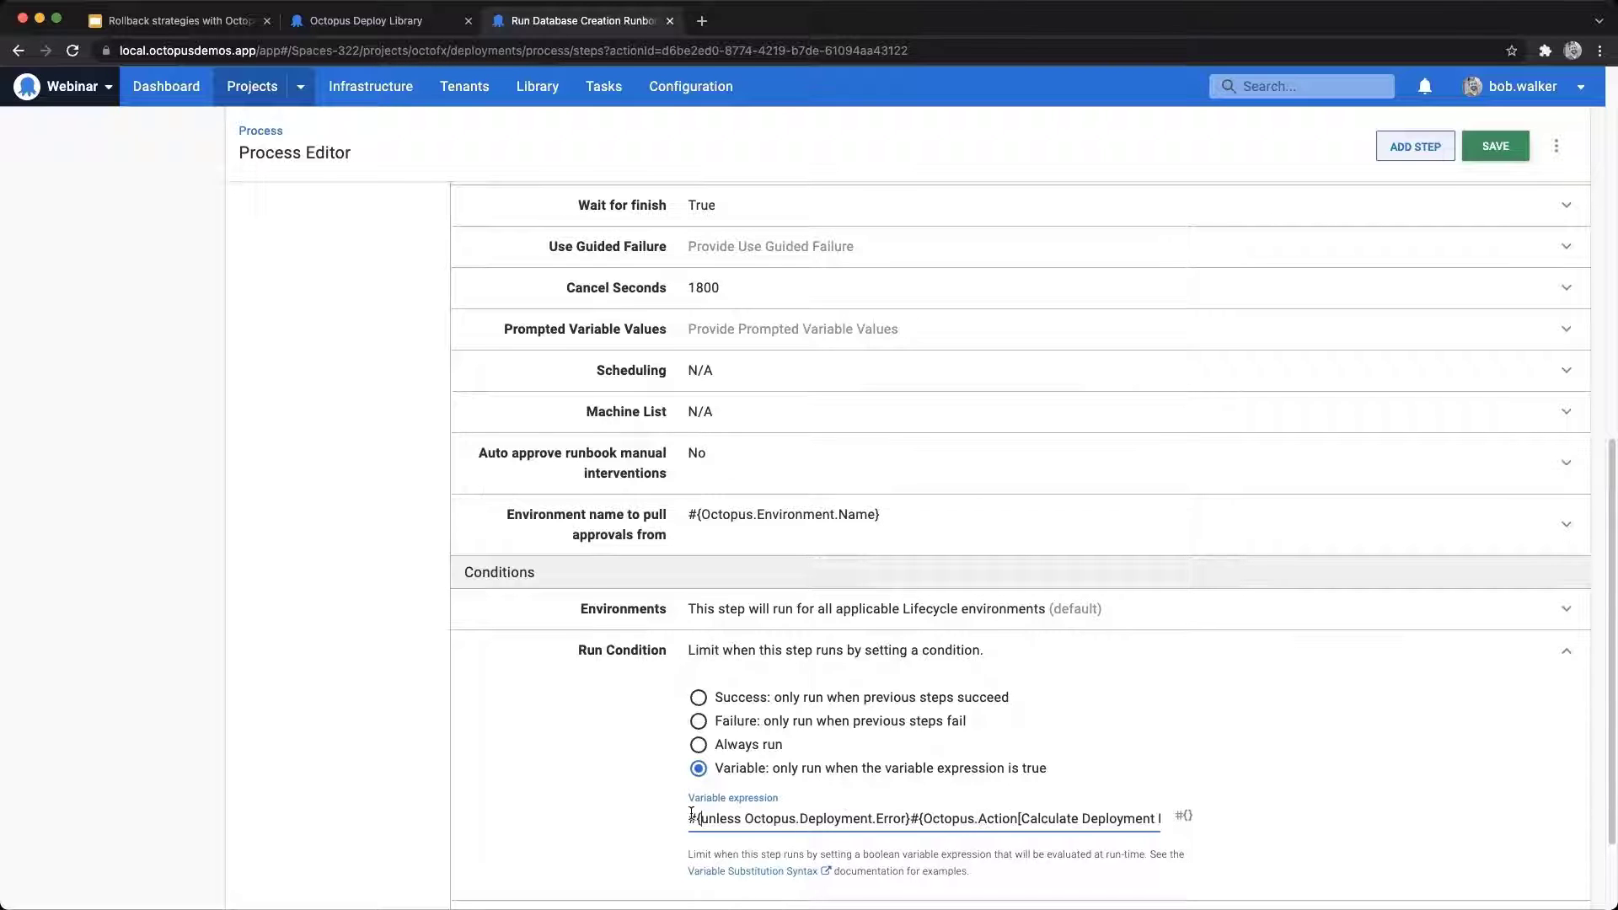
# Step: Try changing the opening and closing unless clauses of the variable expression to if clauses
pyautogui.doubleClick(727, 819)
pyautogui.write('if')
pyautogui.press('super+Right')
pyautogui.press('Left')
pyautogui.hotkey('alt', 'shift', 'Left')
pyautogui.write('if')
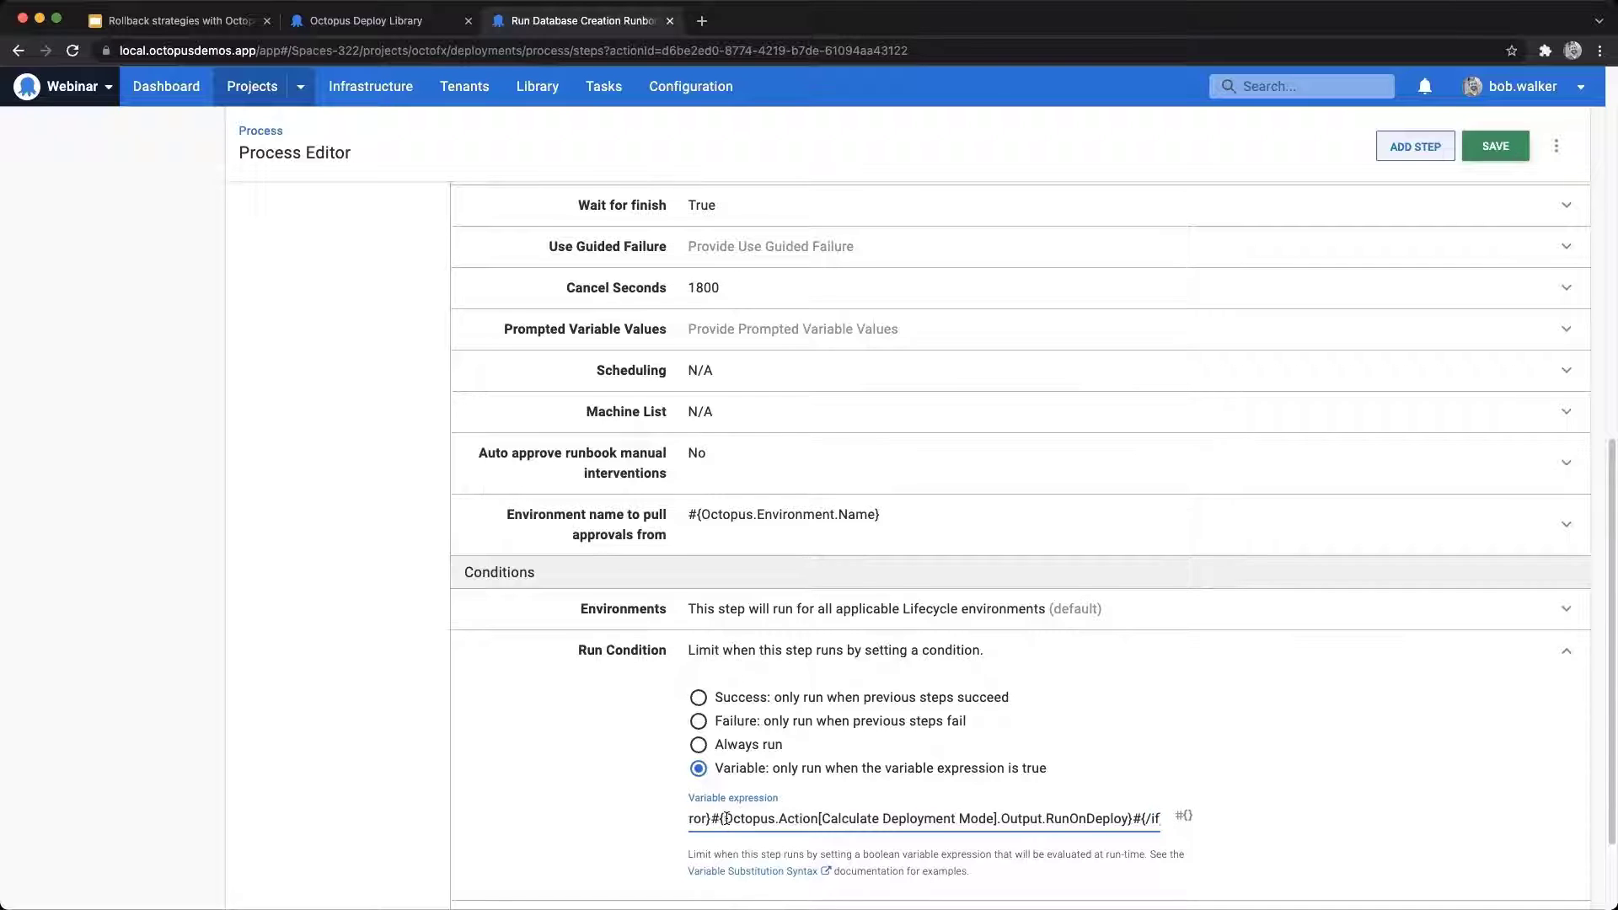
# Step: Replace the edited if expression with the original RunOnDeploy expression wrapped in an unless clause
pyautogui.press('Right')
pyautogui.press('super+shift+Left')
pyautogui.press('super+v')
pyautogui.press('super+Left')
# Step: Set the Deploy OctoFX Database step's run condition to the same variable expression, using the RunOnDeploy output inside an unless Octopus.Deployment.Error clause
pyautogui.scroll(10, 422, 662)
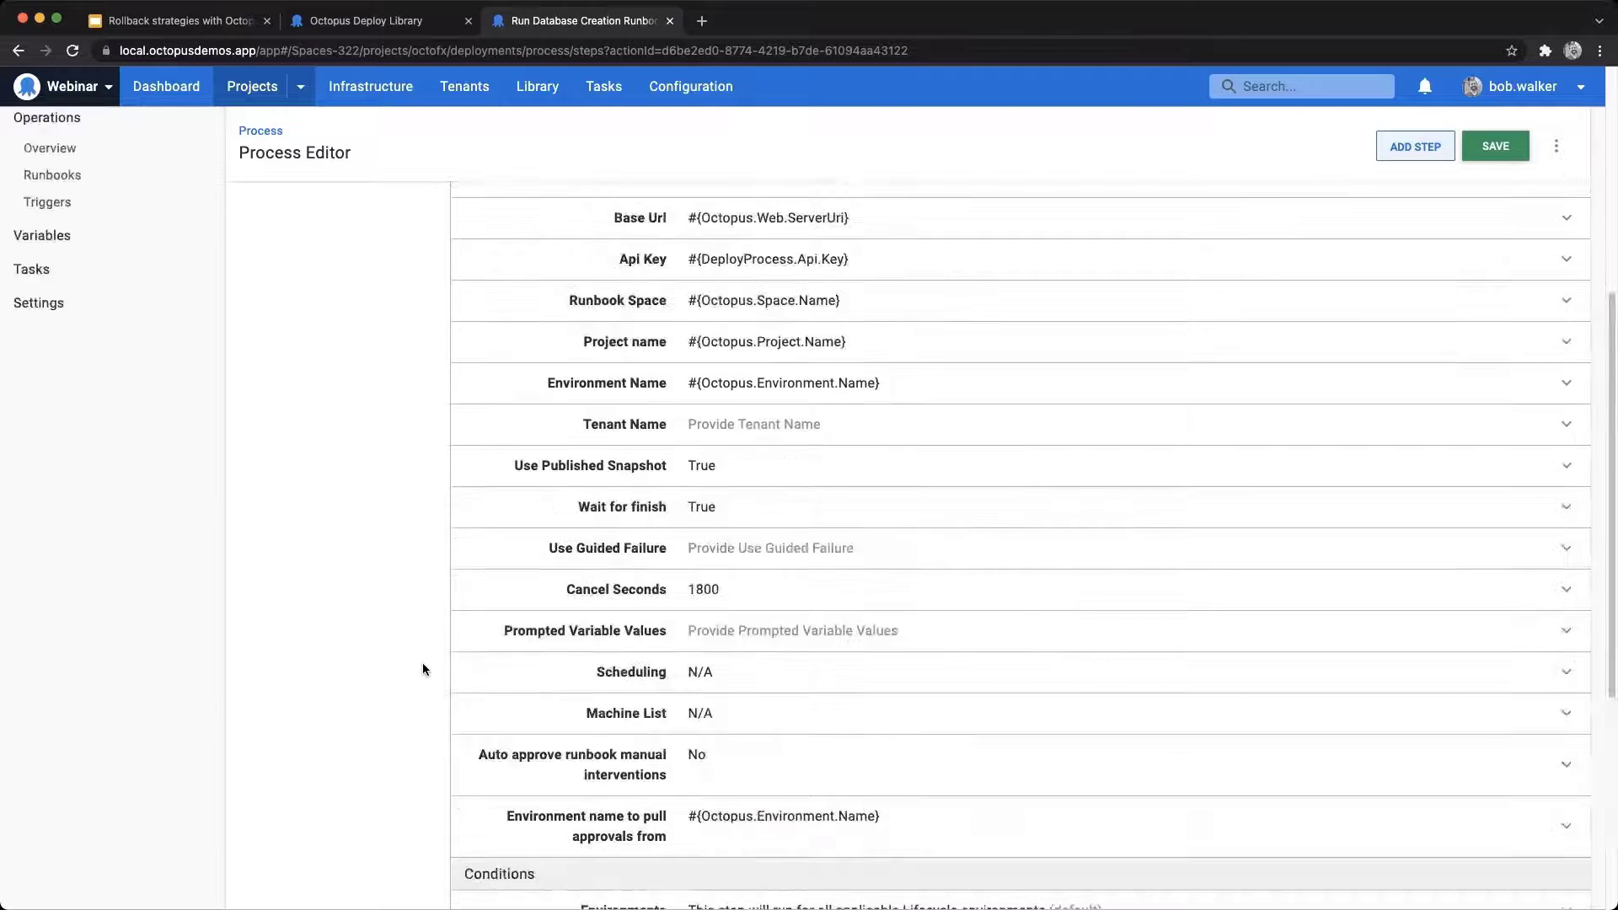
pyautogui.click(376, 402)
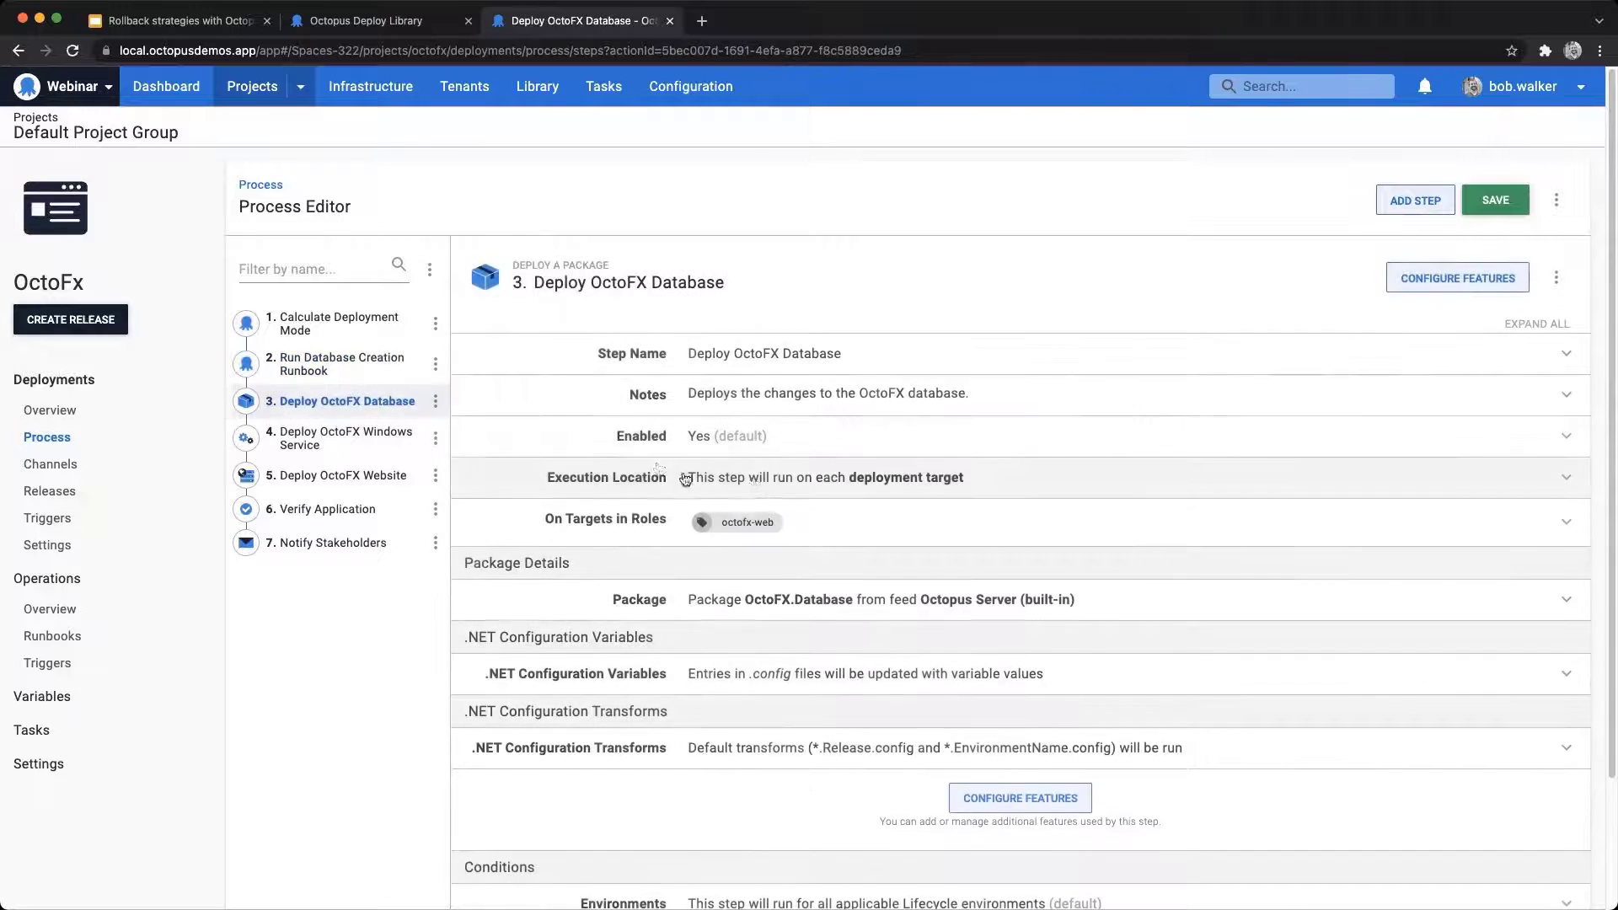
pyautogui.scroll(-3, 754, 484)
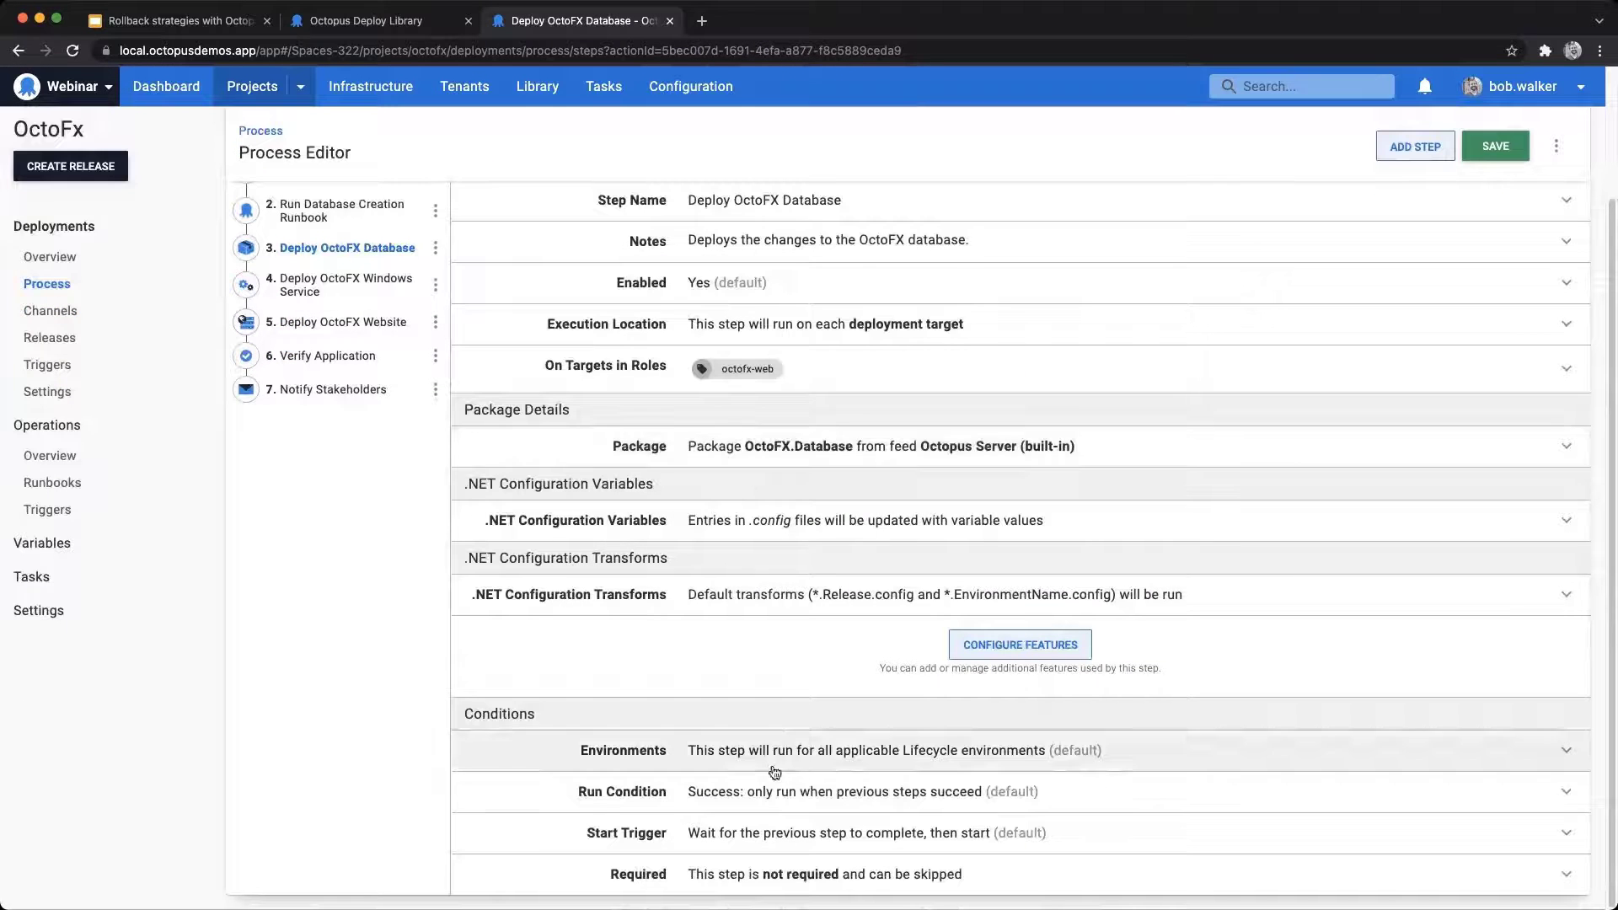
pyautogui.click(822, 791)
pyautogui.scroll(-2, 822, 792)
pyautogui.click(823, 780)
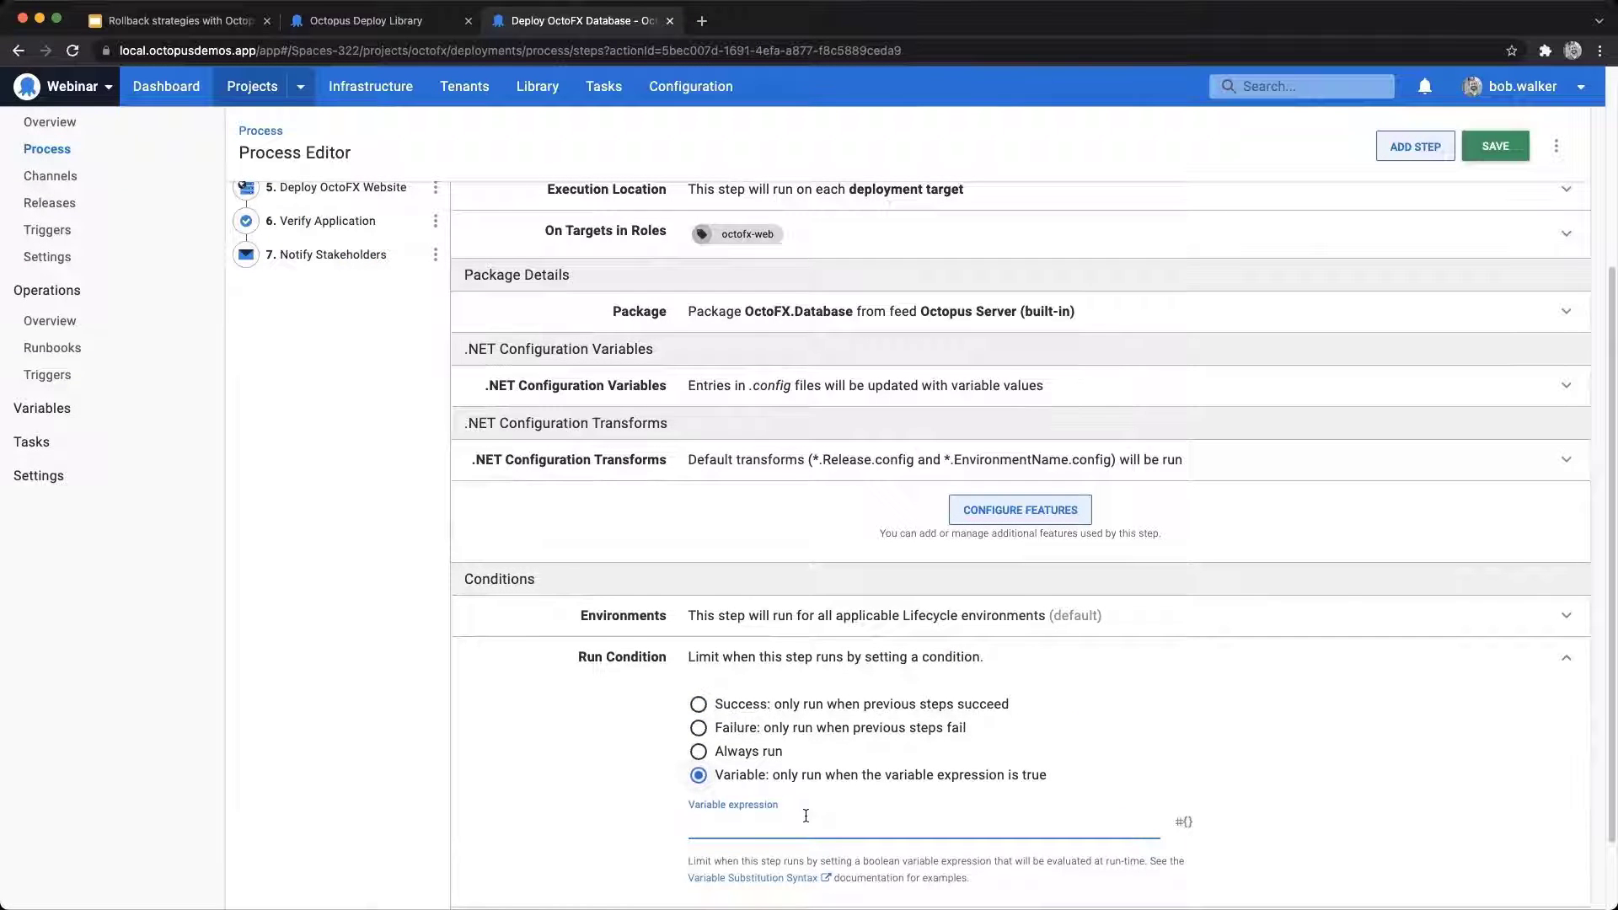
pyautogui.write('Octopus.Action[Calculate Deployment Mode].Output.RunOnDeploy}#{/unless}')
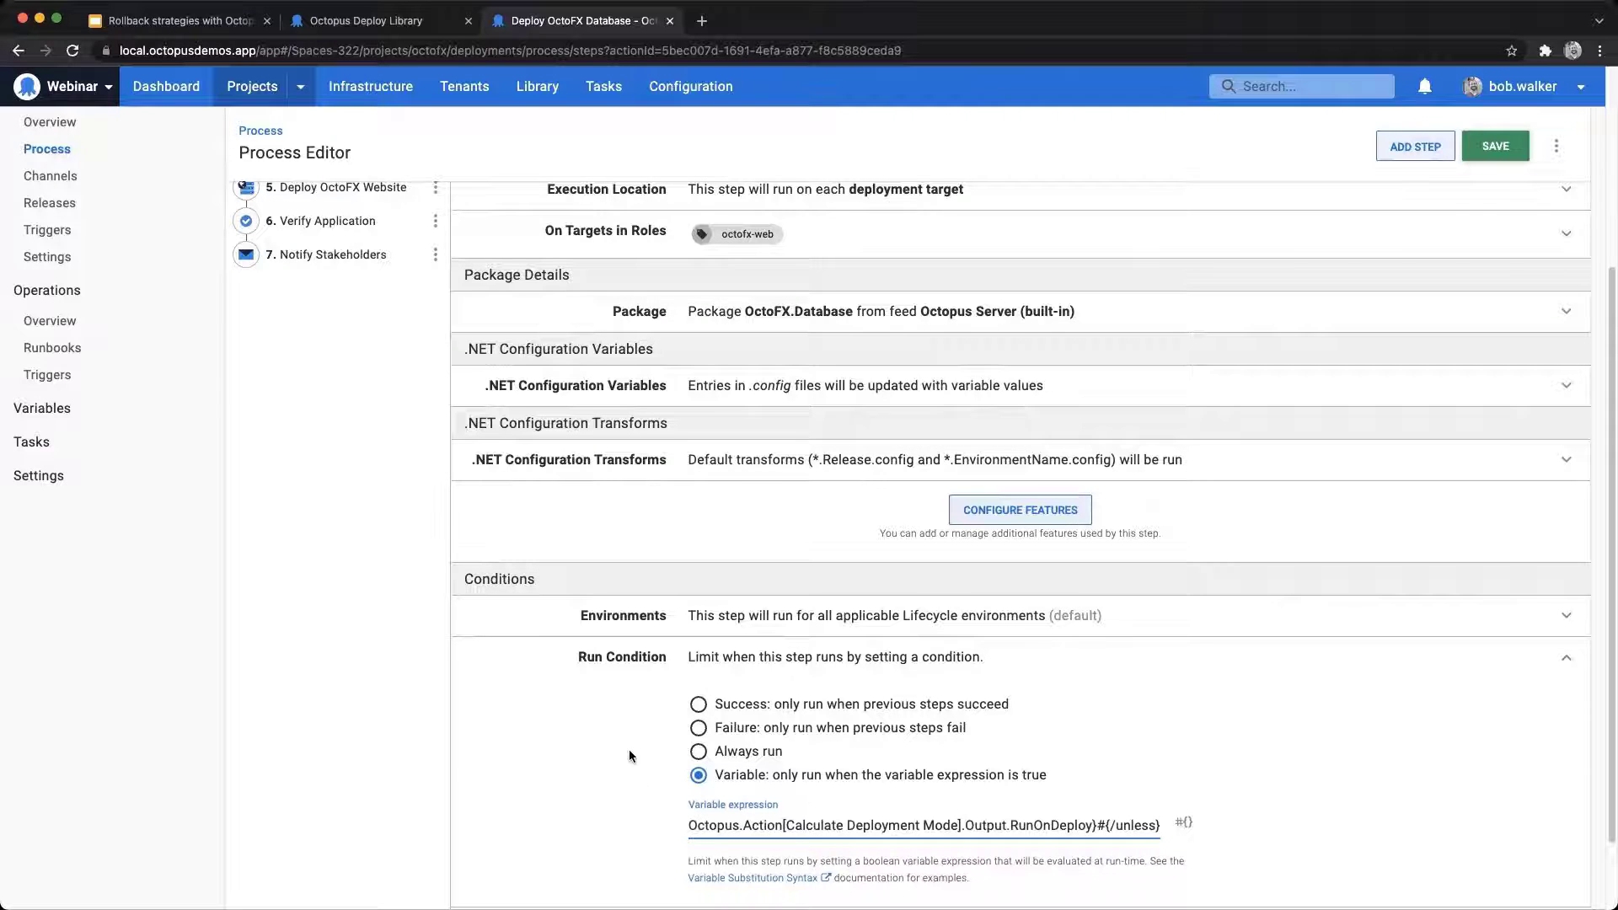
# Step: Set the Deploy OctoFX Windows Service step's run condition to the variable expression "#{unless Octopus.Deployment.Error}#{Octopus.Action[Calculate Deployment Mode].Output.RunOnDeployOrRollback}#{/unless}"
pyautogui.scroll(4, 629, 750)
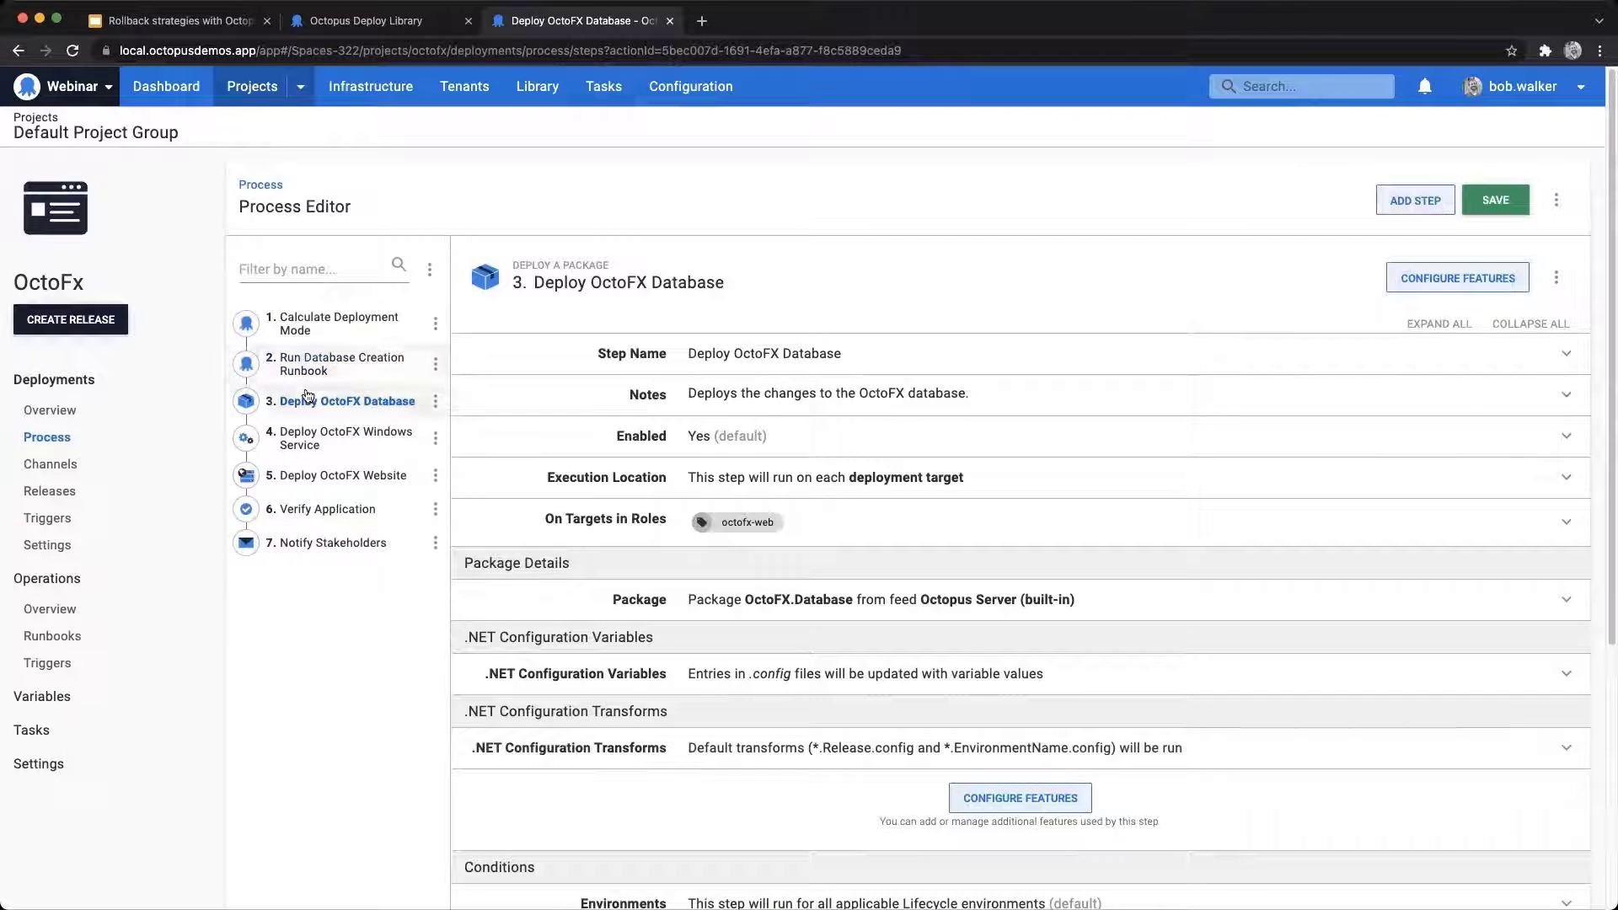
pyautogui.click(309, 442)
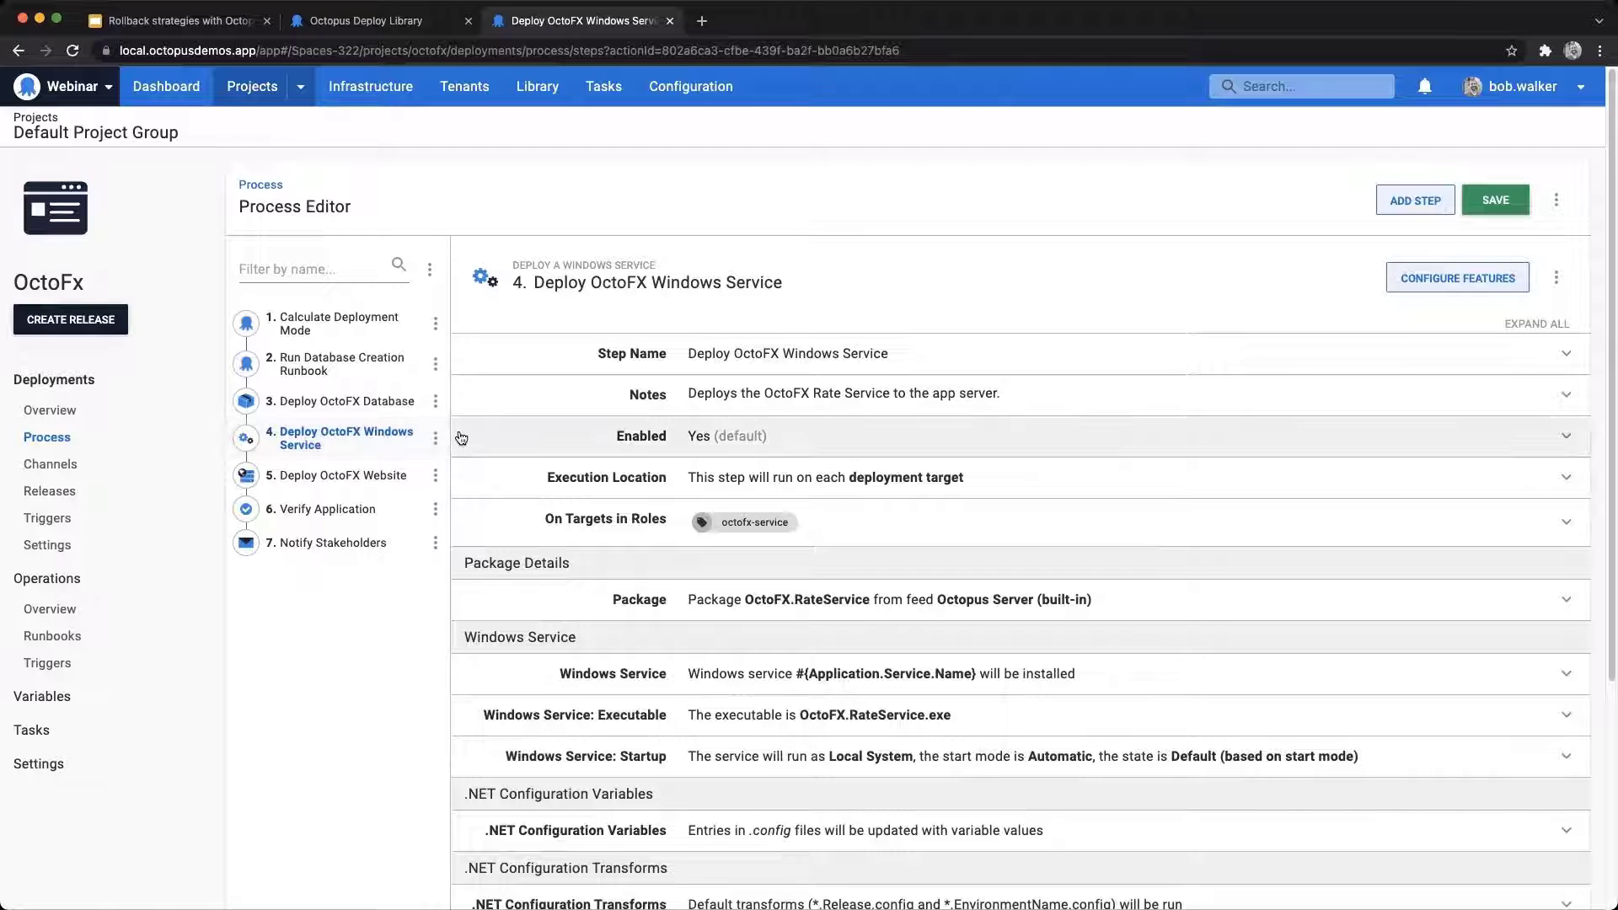
pyautogui.scroll(-1, 415, 409)
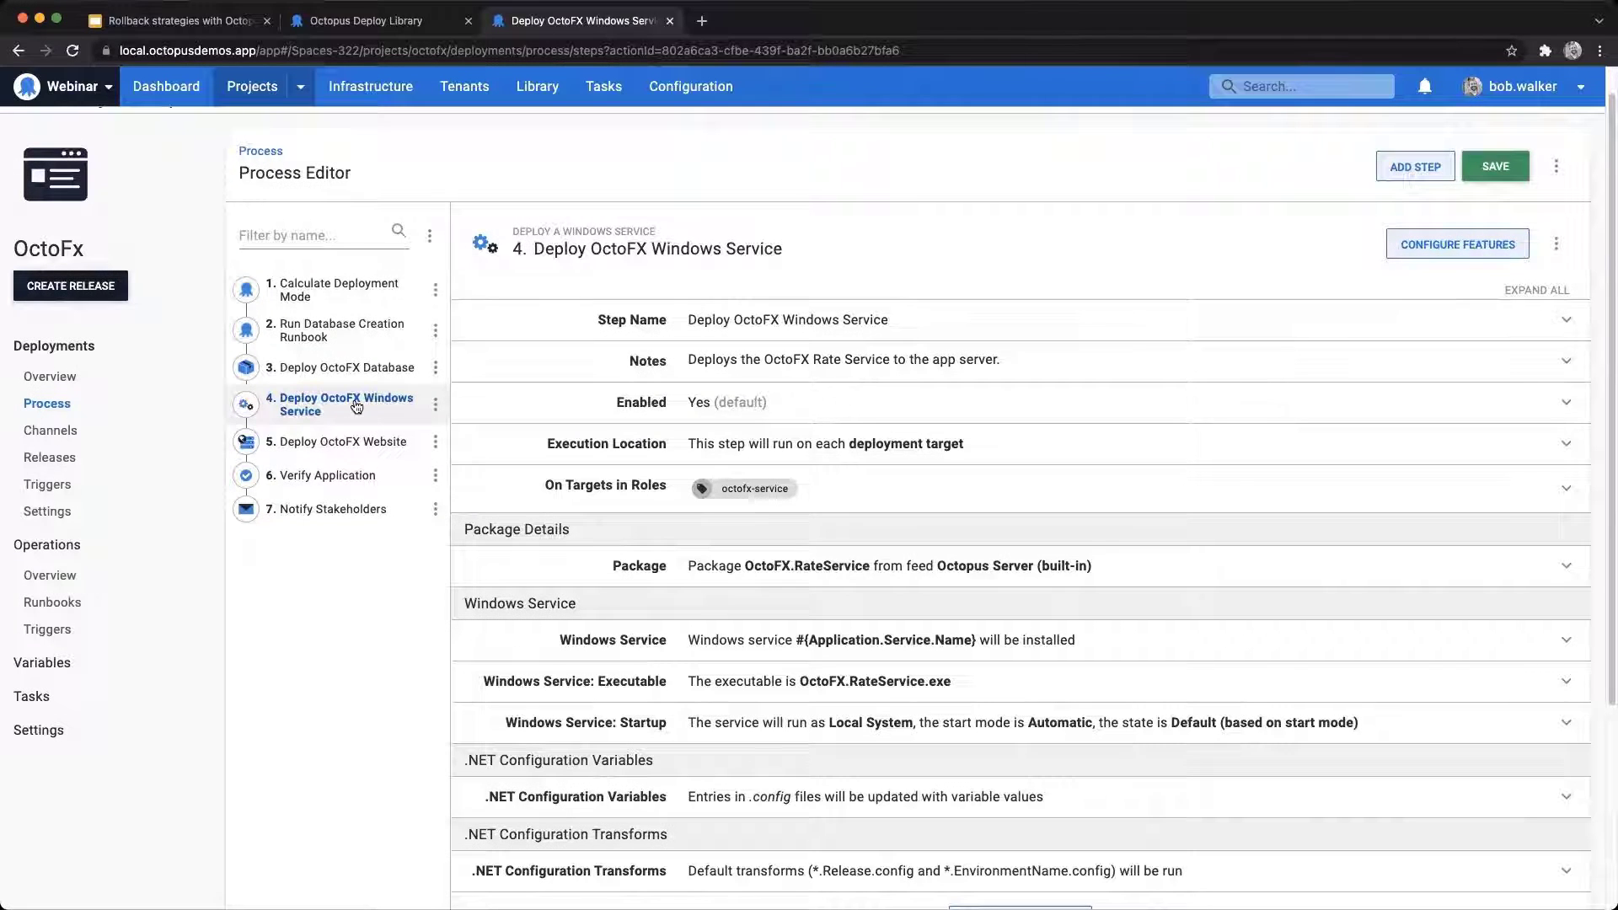
pyautogui.scroll(-3, 478, 406)
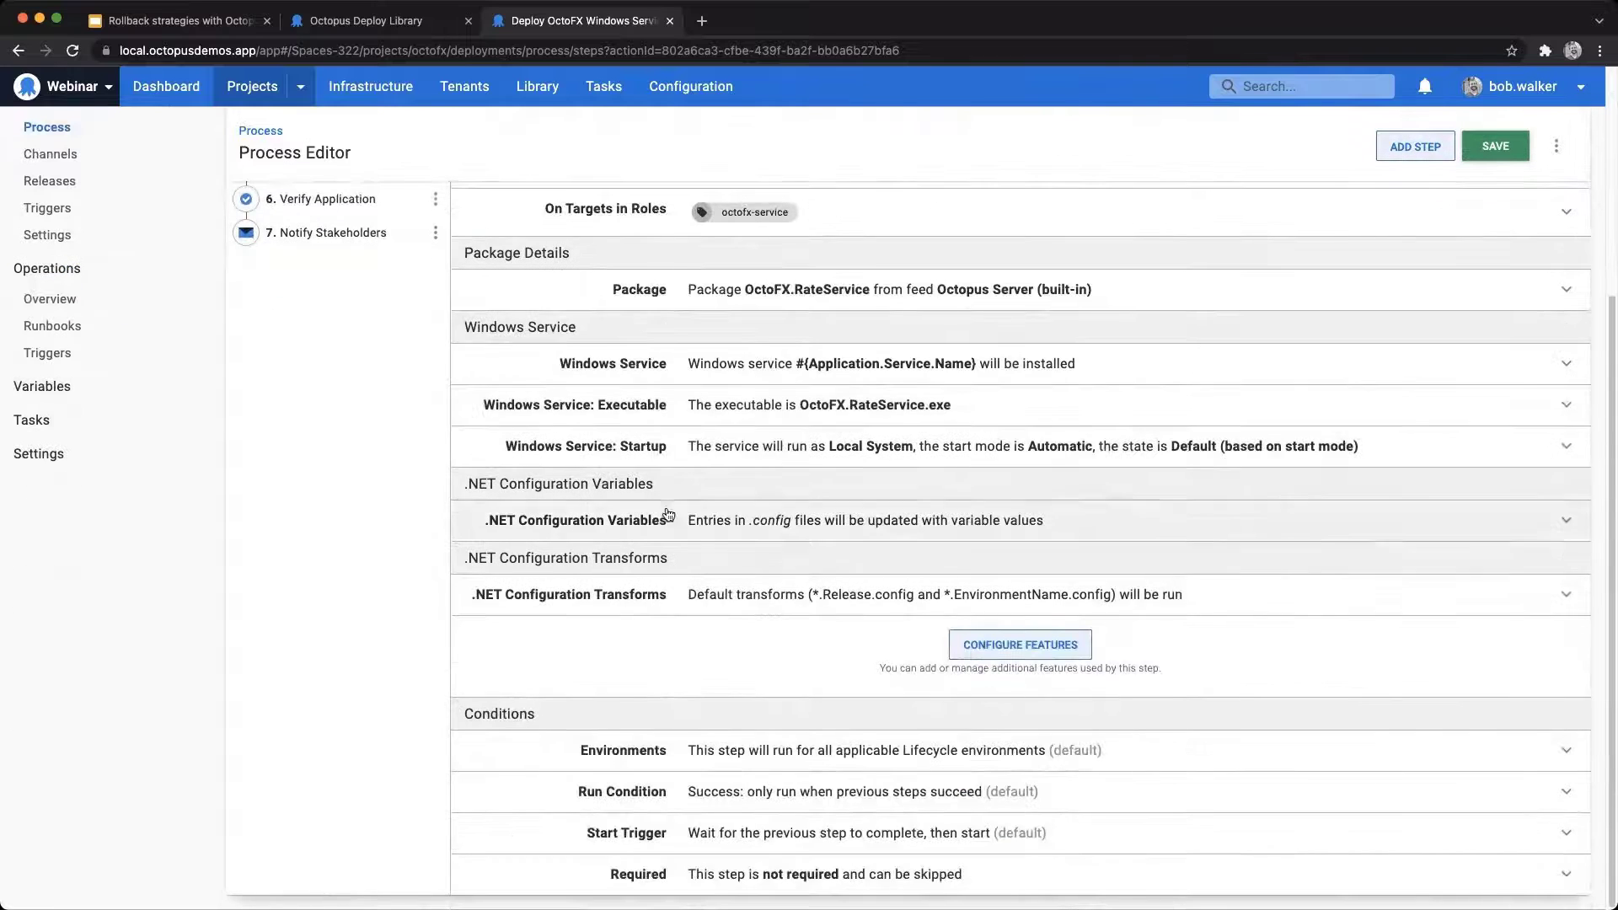
pyautogui.press('super+Tab')
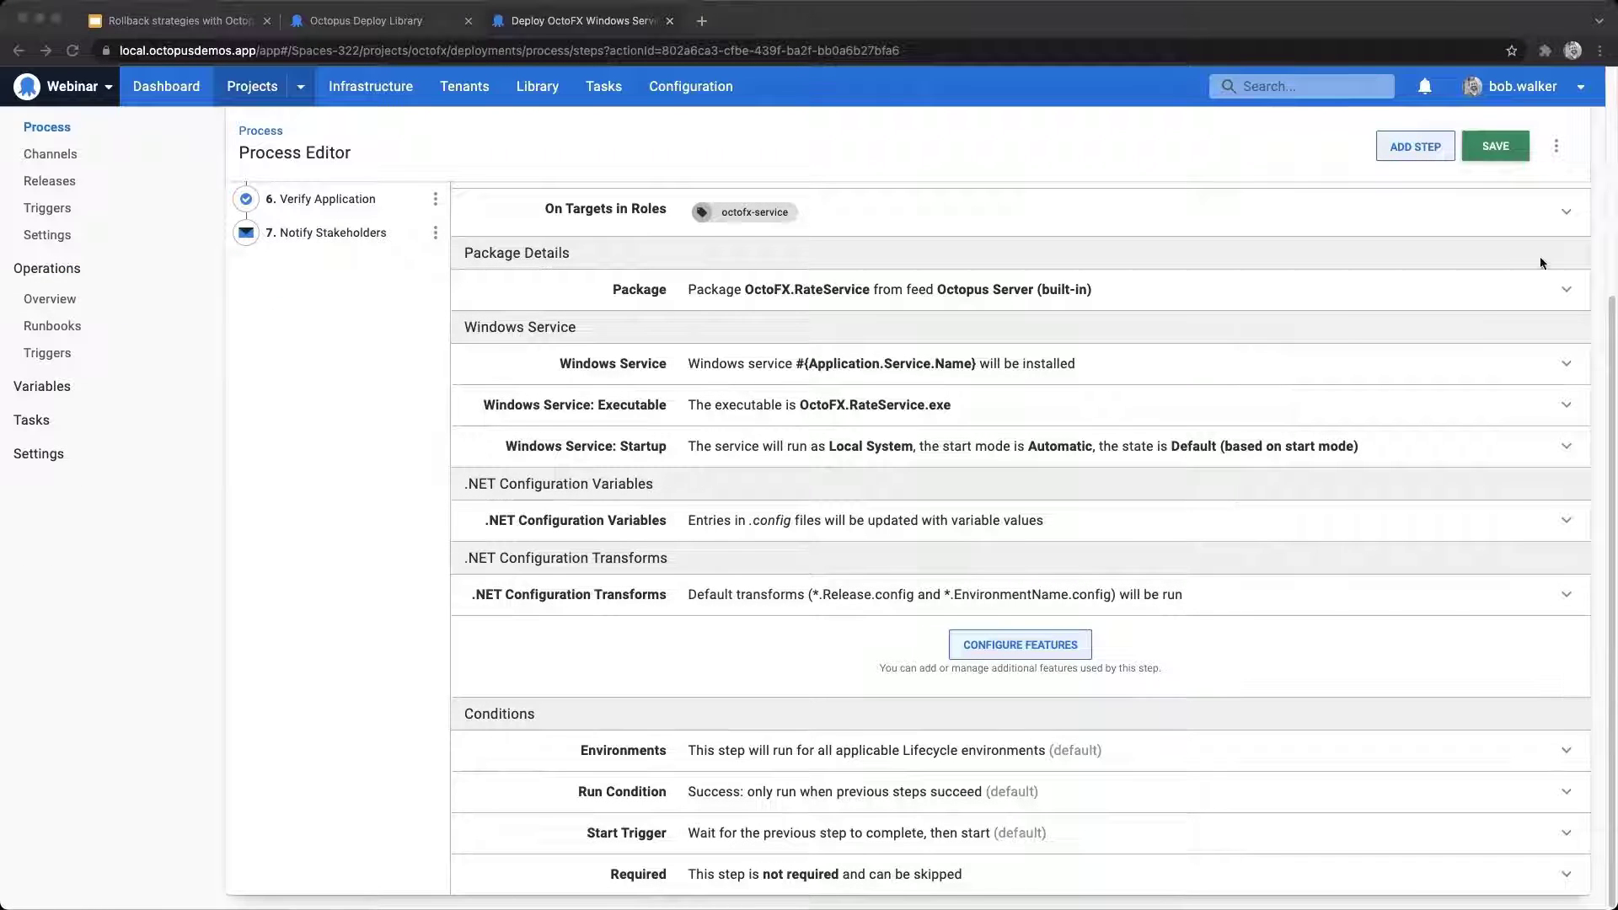
pyautogui.click(923, 796)
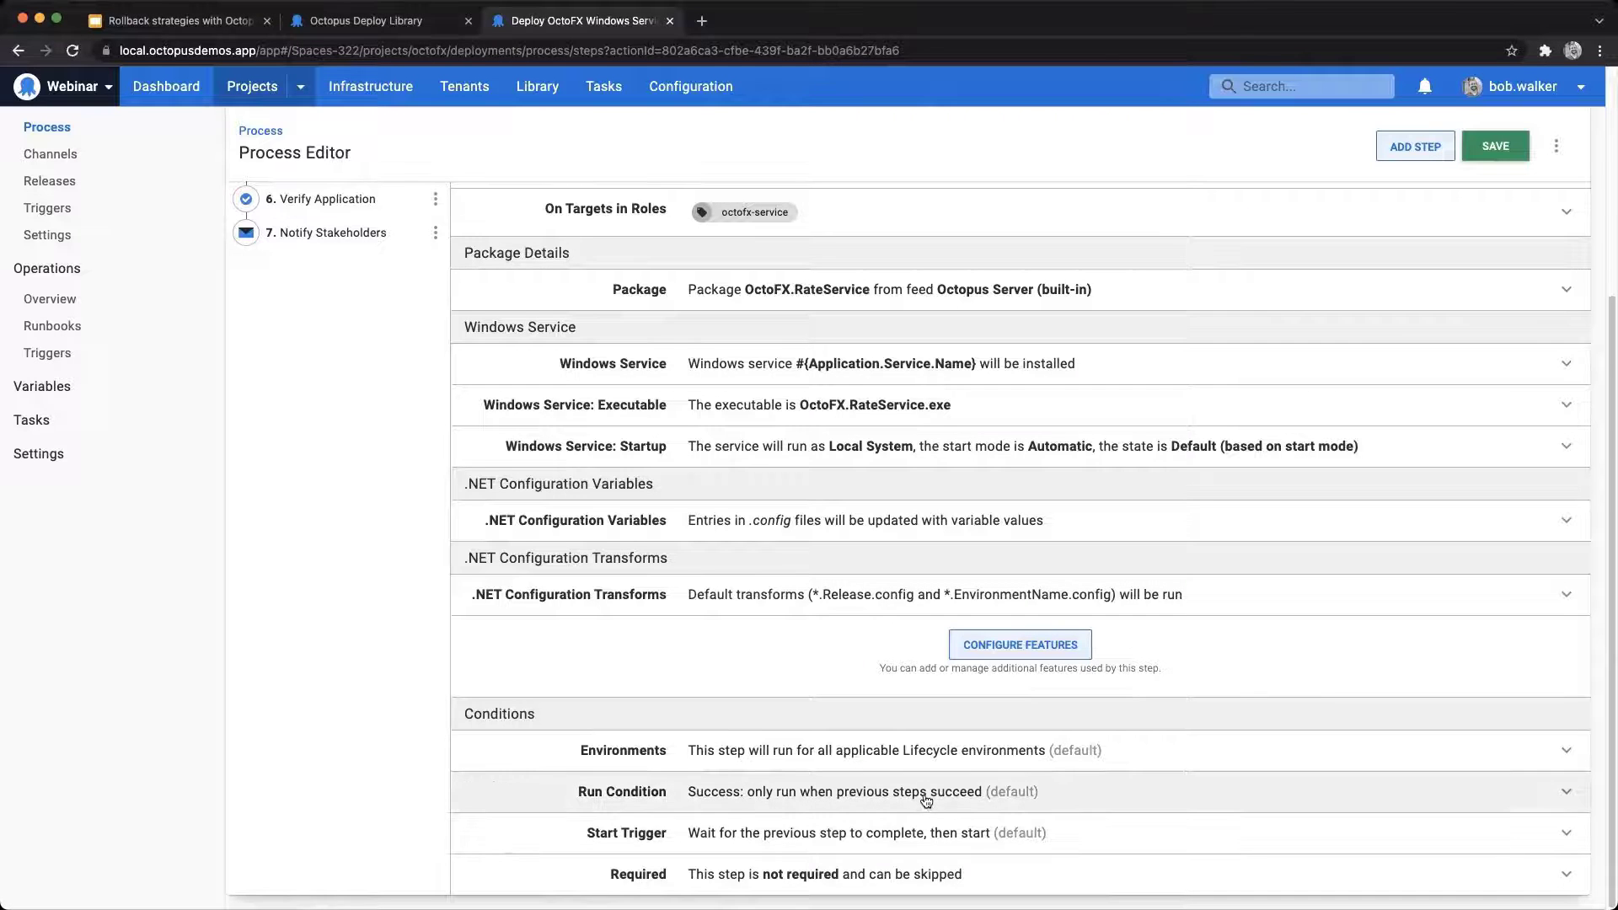
pyautogui.click(923, 796)
pyautogui.scroll(-2, 847, 839)
pyautogui.click(852, 844)
pyautogui.scroll(-3, 1087, 788)
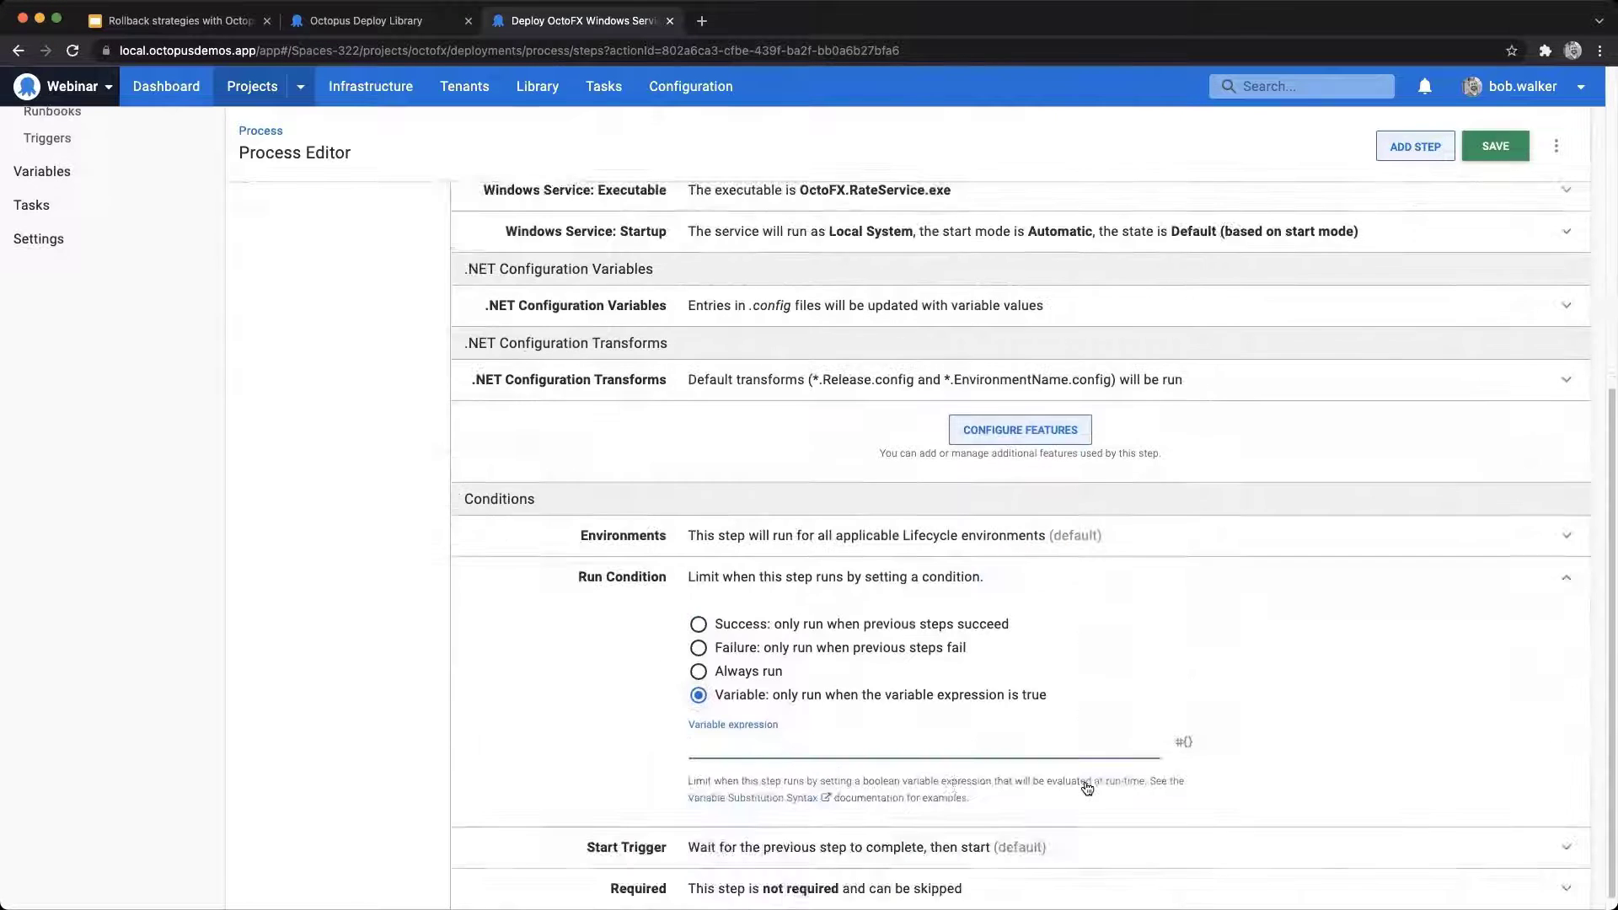
pyautogui.write('#{unless Octopus.Action[Calculate Deployment Mode].Output.RunOnDeployOrRollback}#{/unless}')
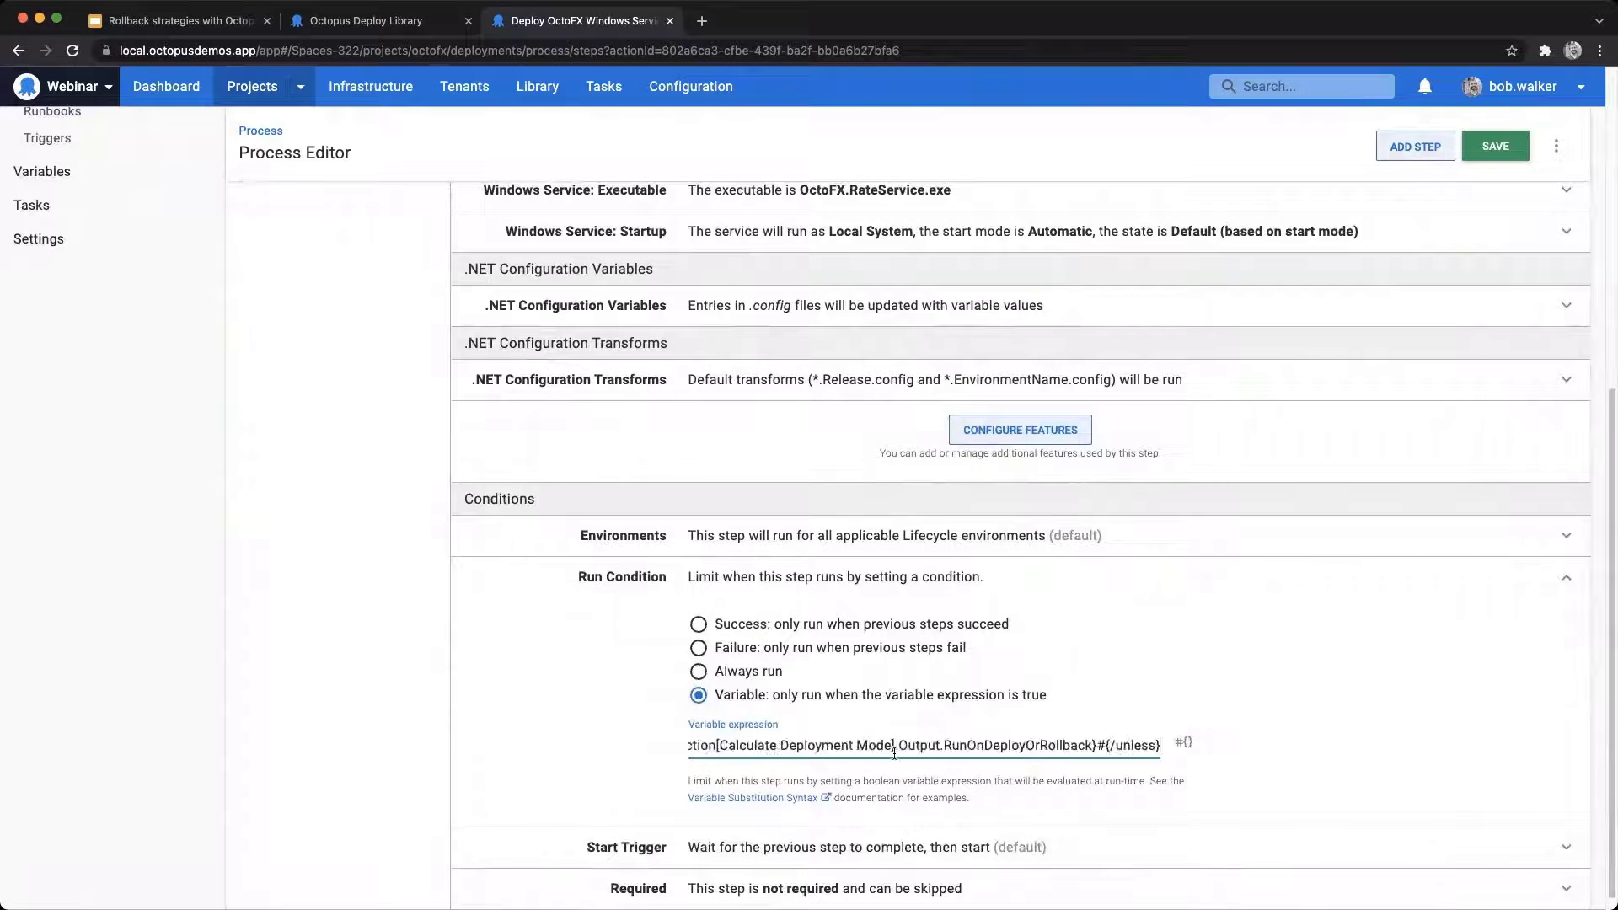
# Step: Look up RunOnDeployOrRollback among the deployment mode run conditions on the library page and return to the Windows Service step
pyautogui.doubleClick(1009, 746)
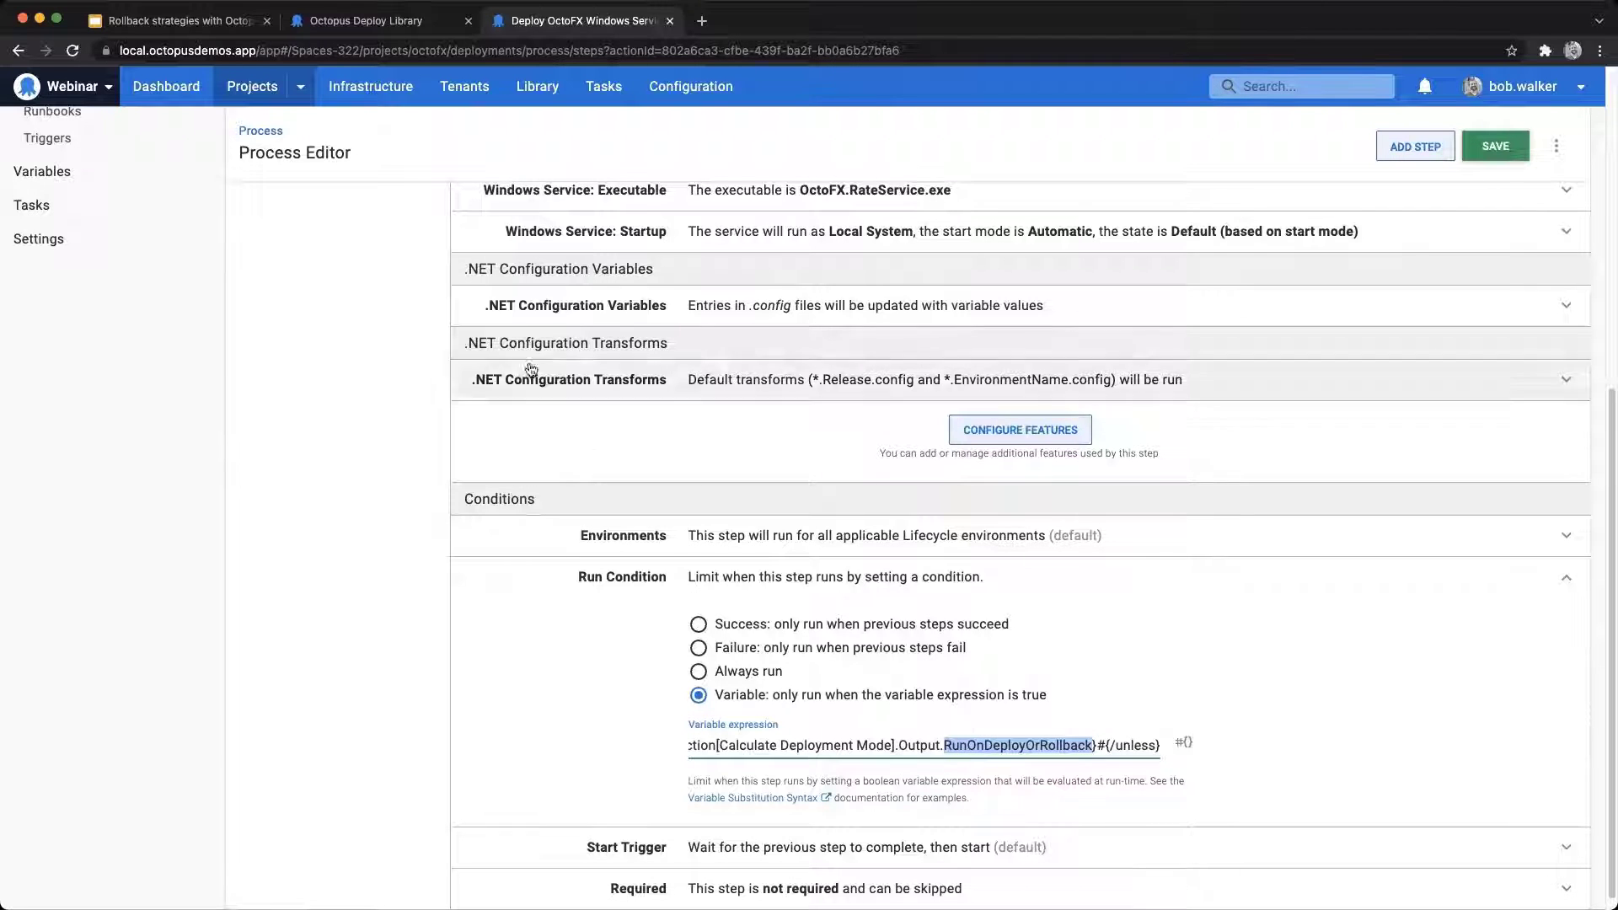
pyautogui.click(410, 23)
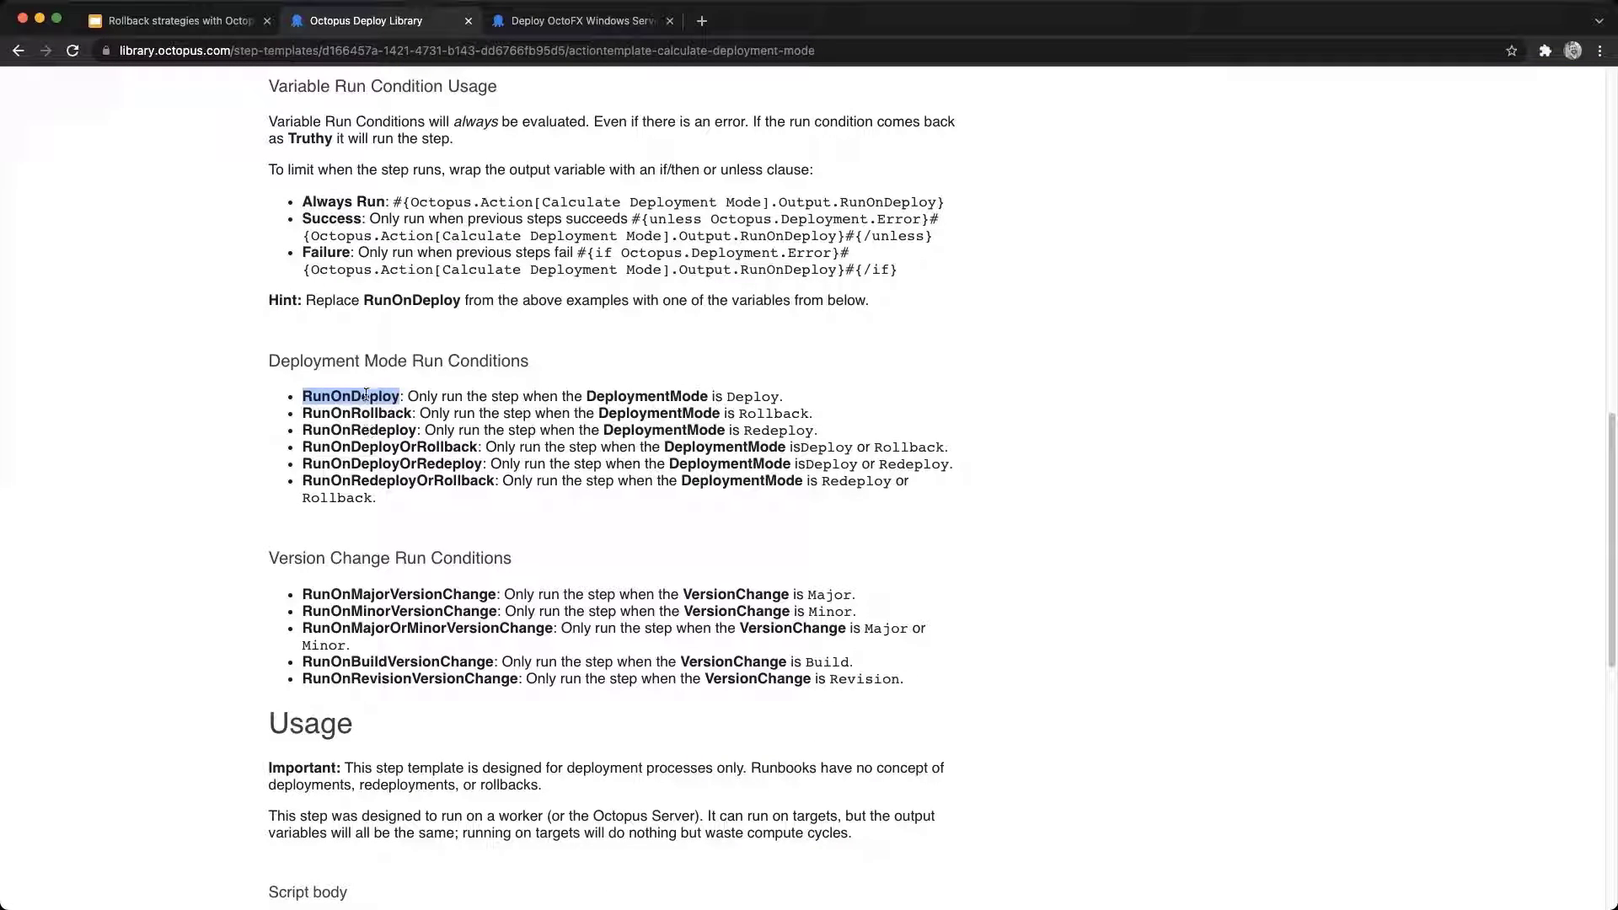
pyautogui.doubleClick(366, 448)
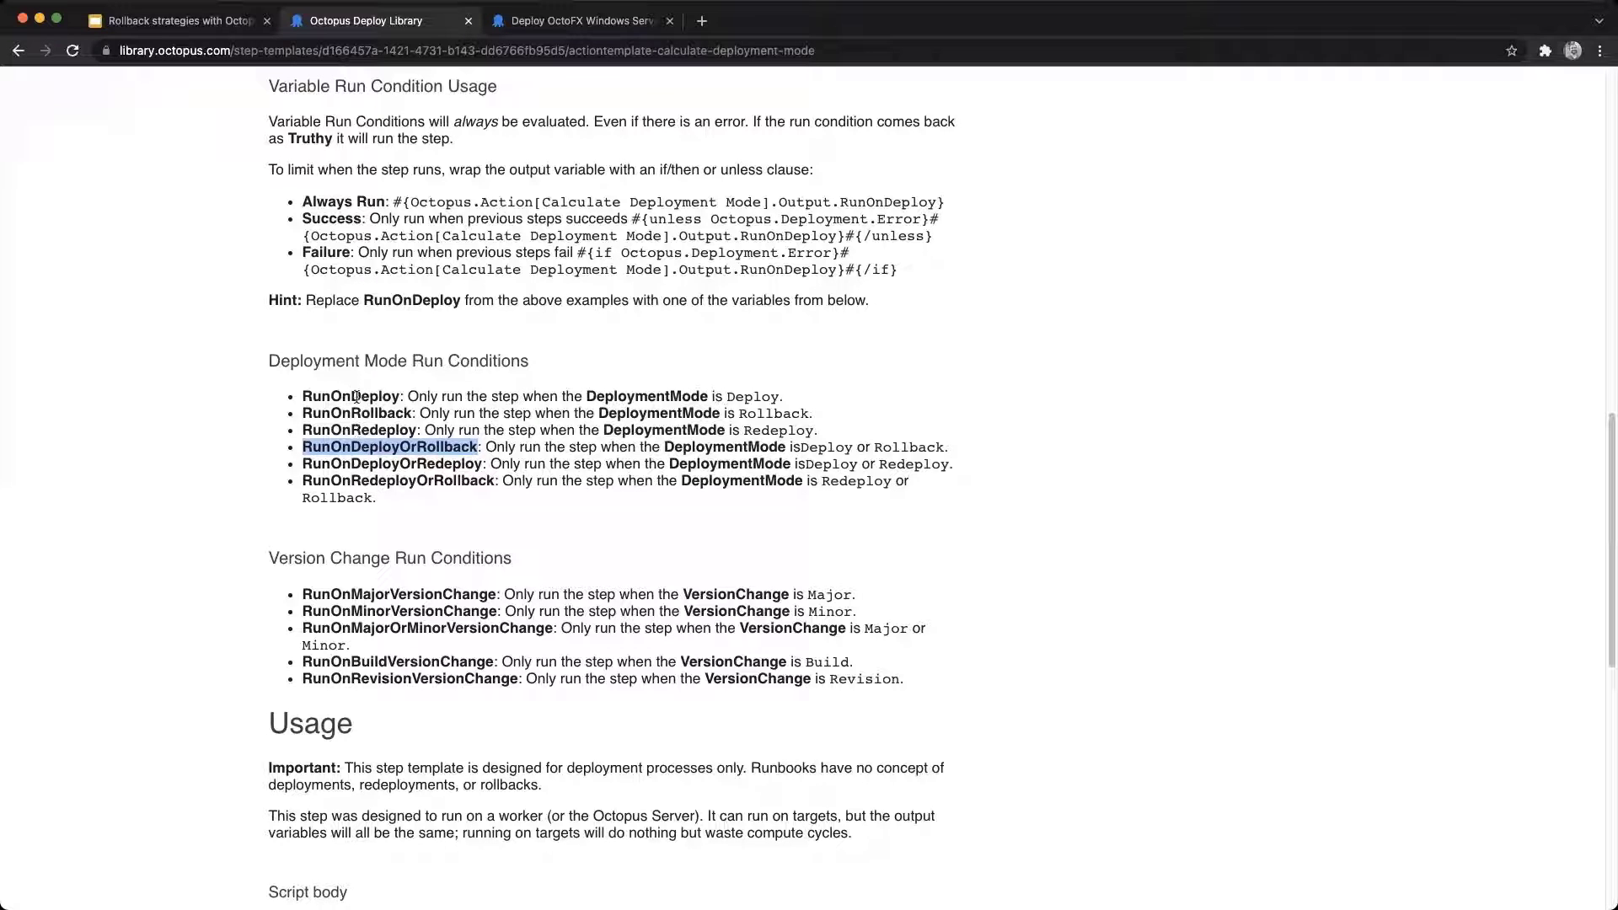
pyautogui.click(531, 21)
pyautogui.scroll(-1, 755, 489)
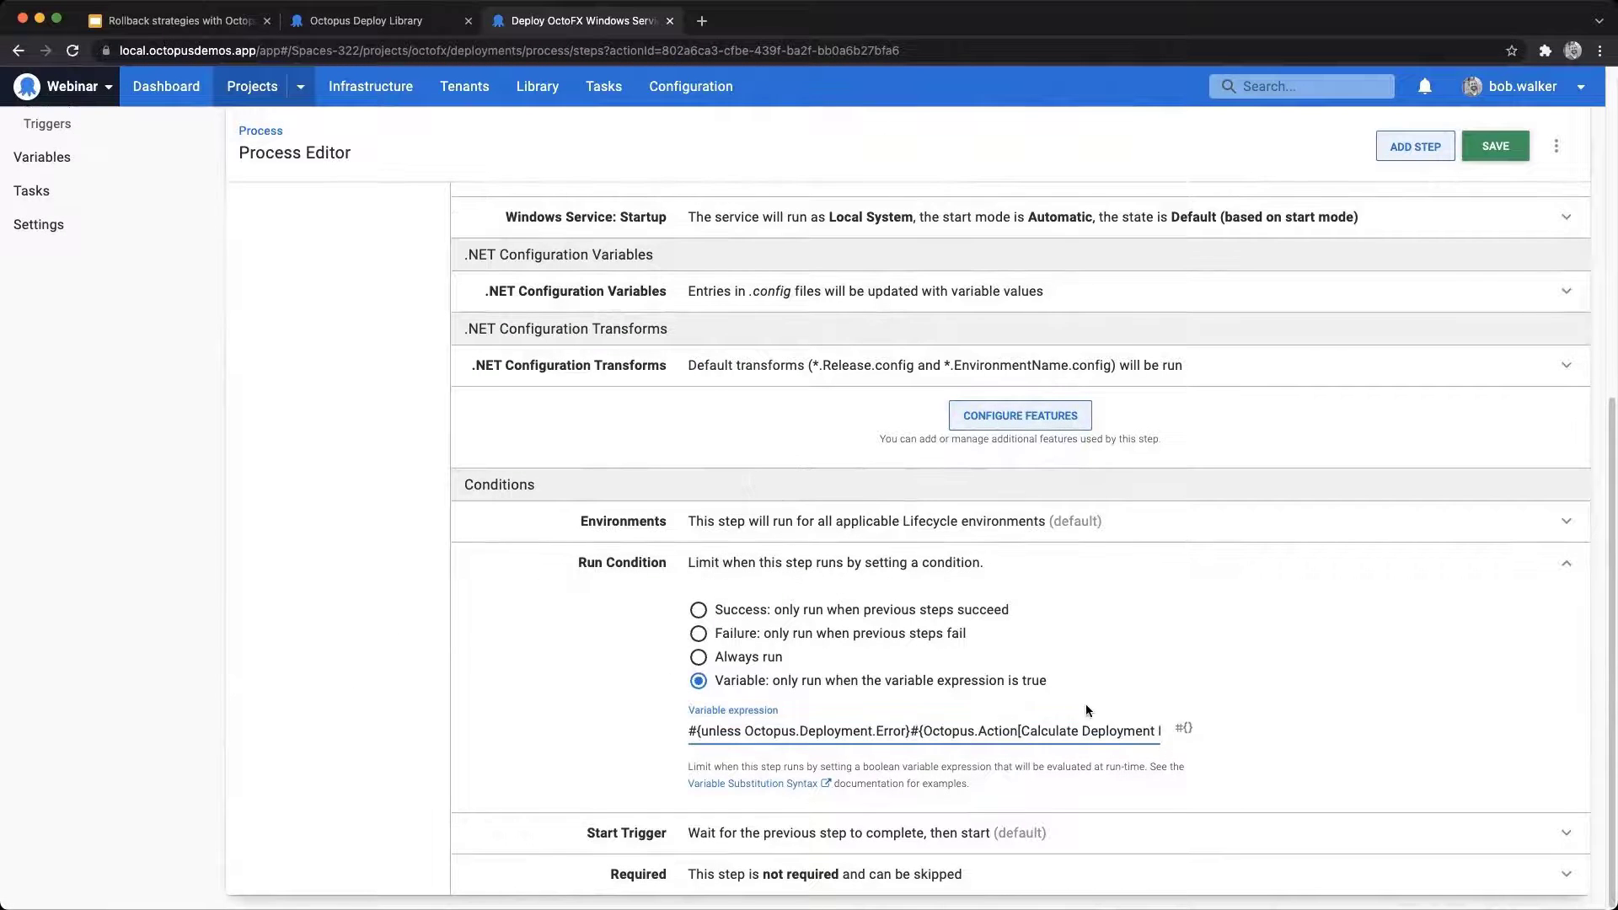
# Step: Set the Verify Application step's run condition to a variable expression using the Calculate Deployment Mode RunOnDeployOrRollback output inside the unless clause
pyautogui.scroll(10, 578, 668)
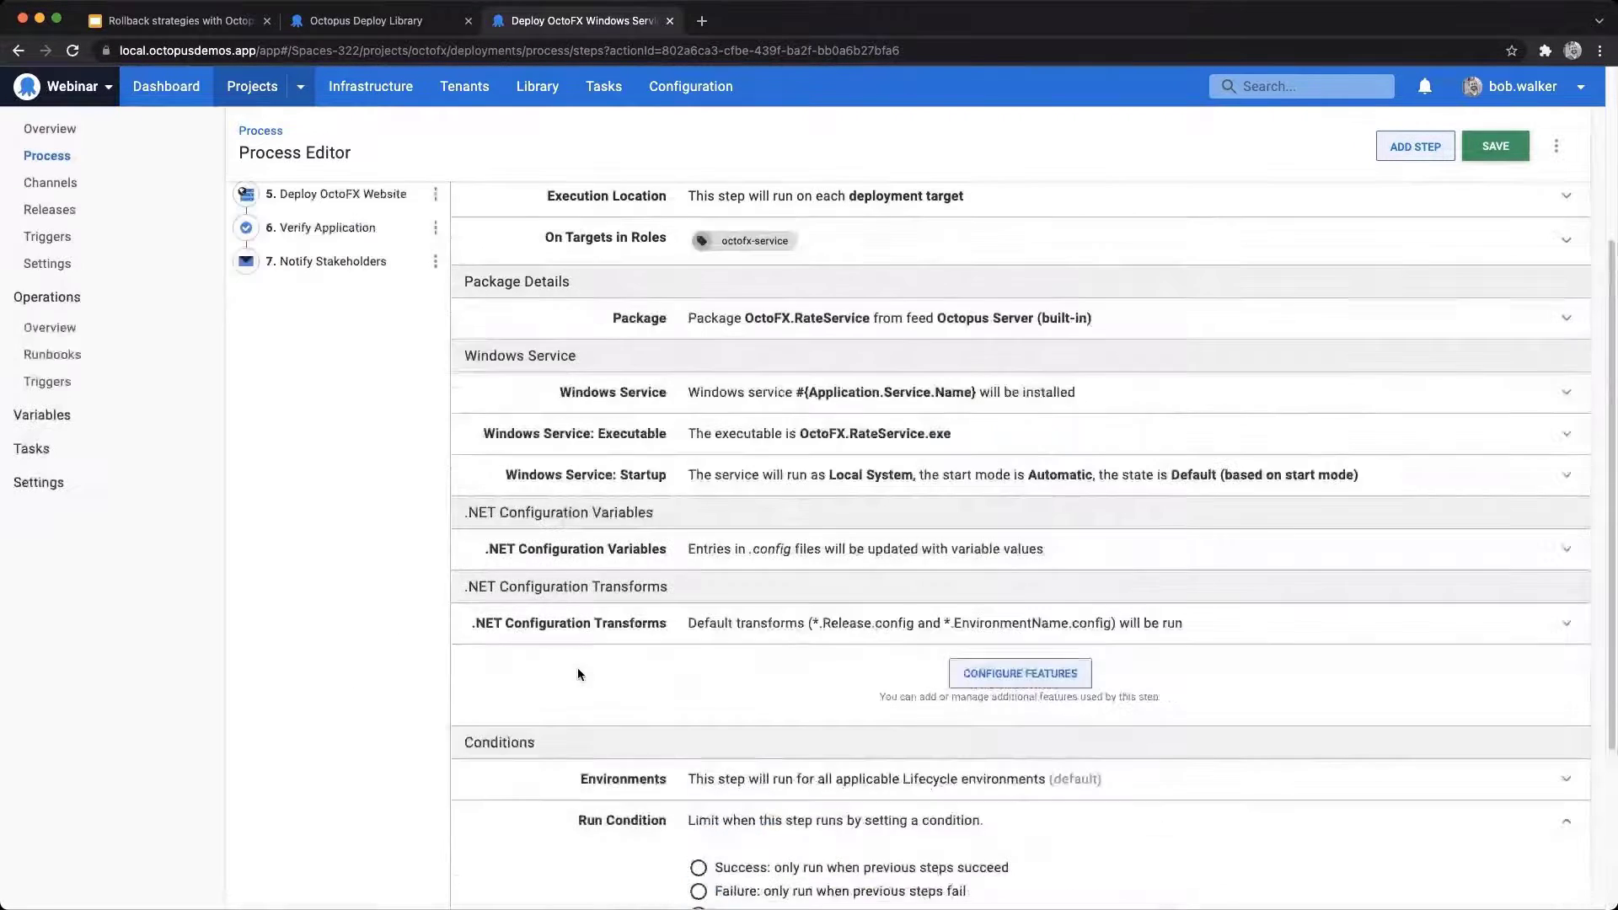
pyautogui.click(331, 506)
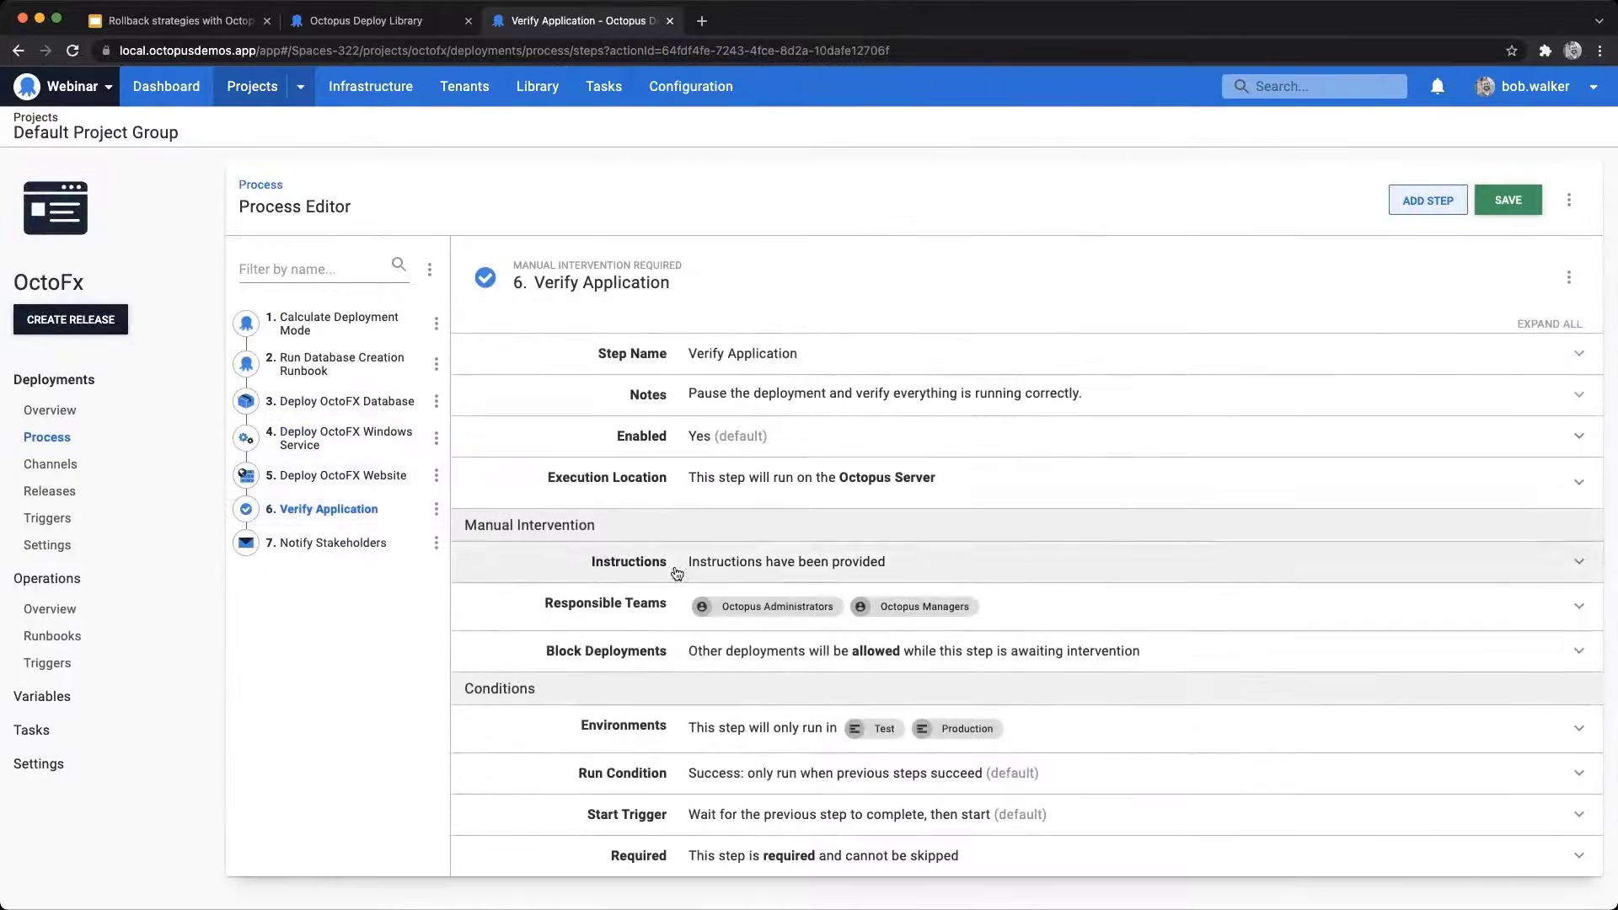
pyautogui.click(788, 771)
pyautogui.scroll(-2, 1012, 801)
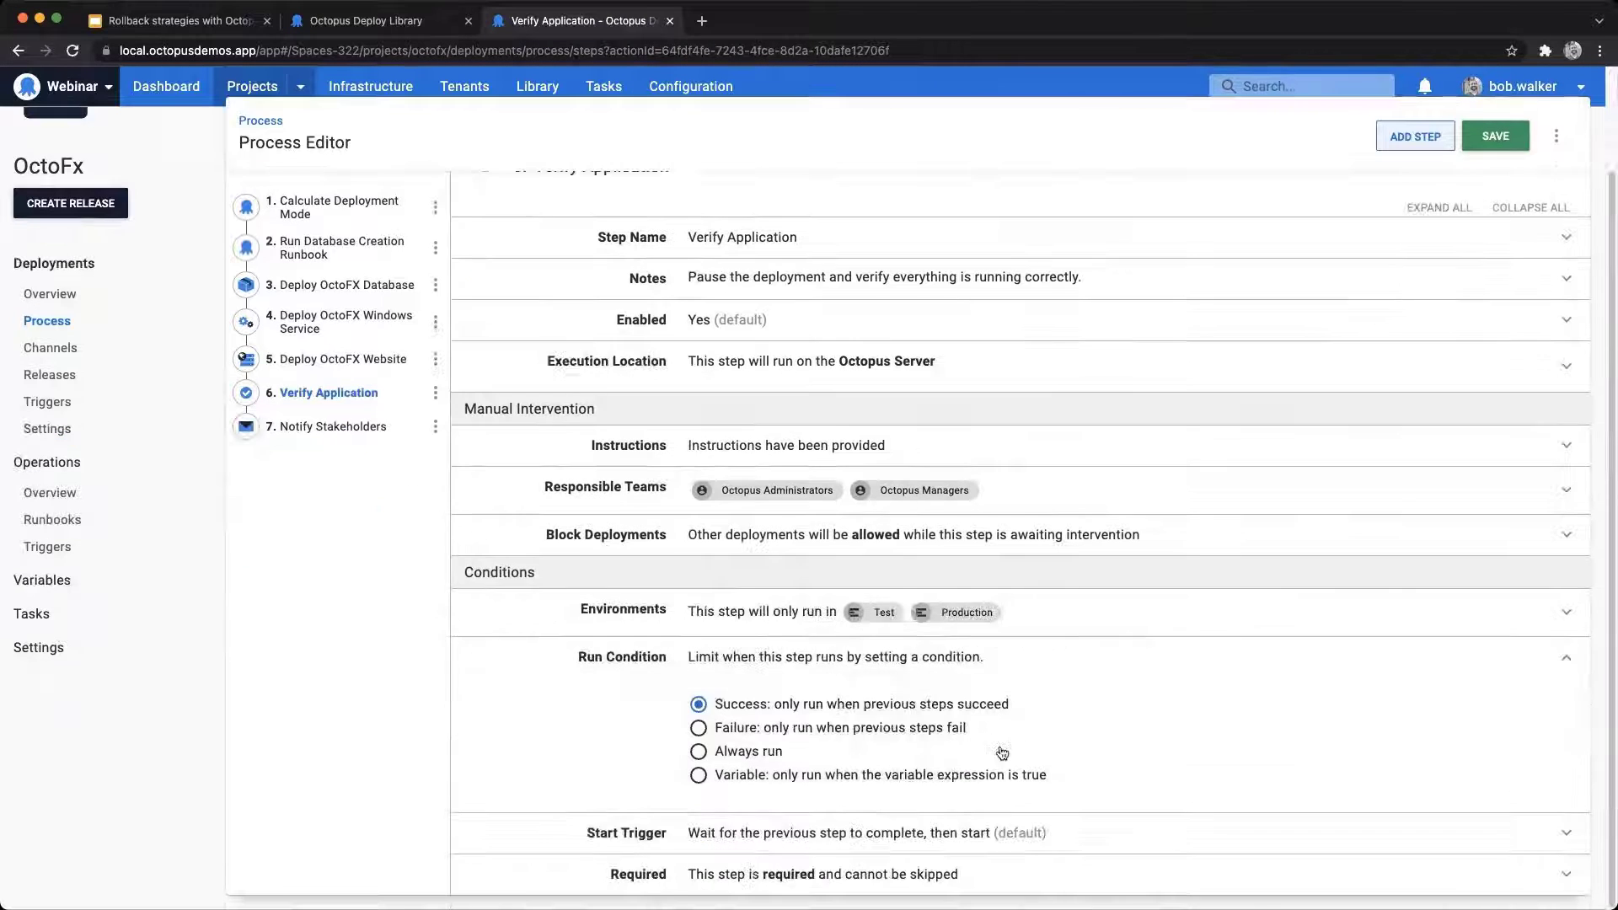
pyautogui.click(933, 777)
pyautogui.press('super+v')
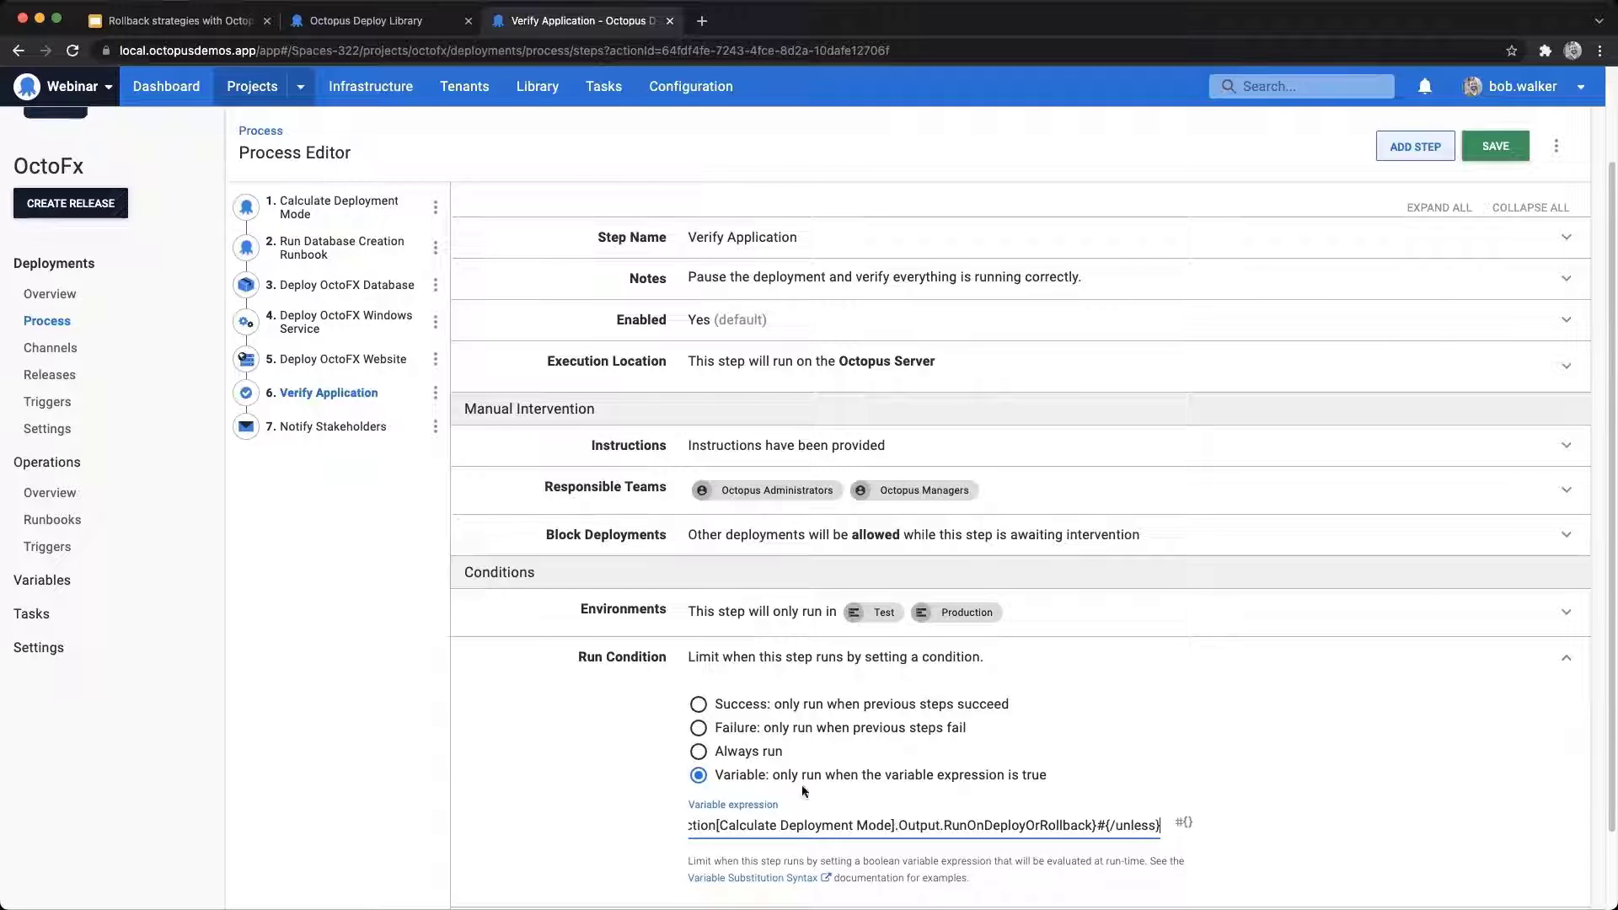
# Step: Add a Block Release Progression step to the deployment process from the community step template
pyautogui.scroll(3, 419, 636)
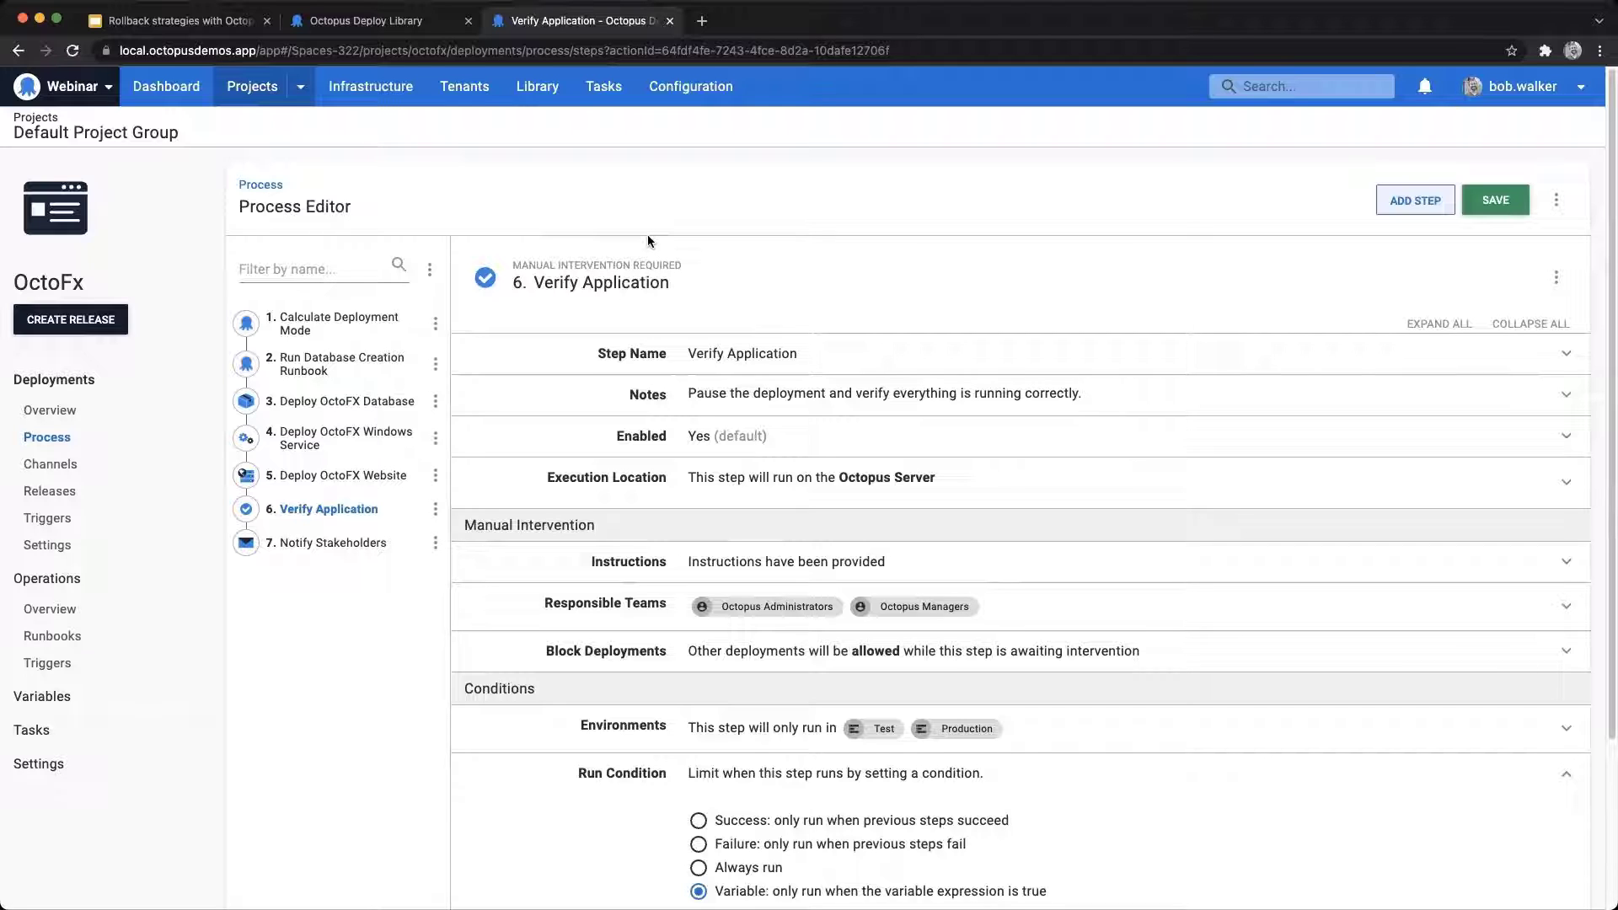
pyautogui.click(1403, 200)
pyautogui.click(965, 586)
pyautogui.click(548, 775)
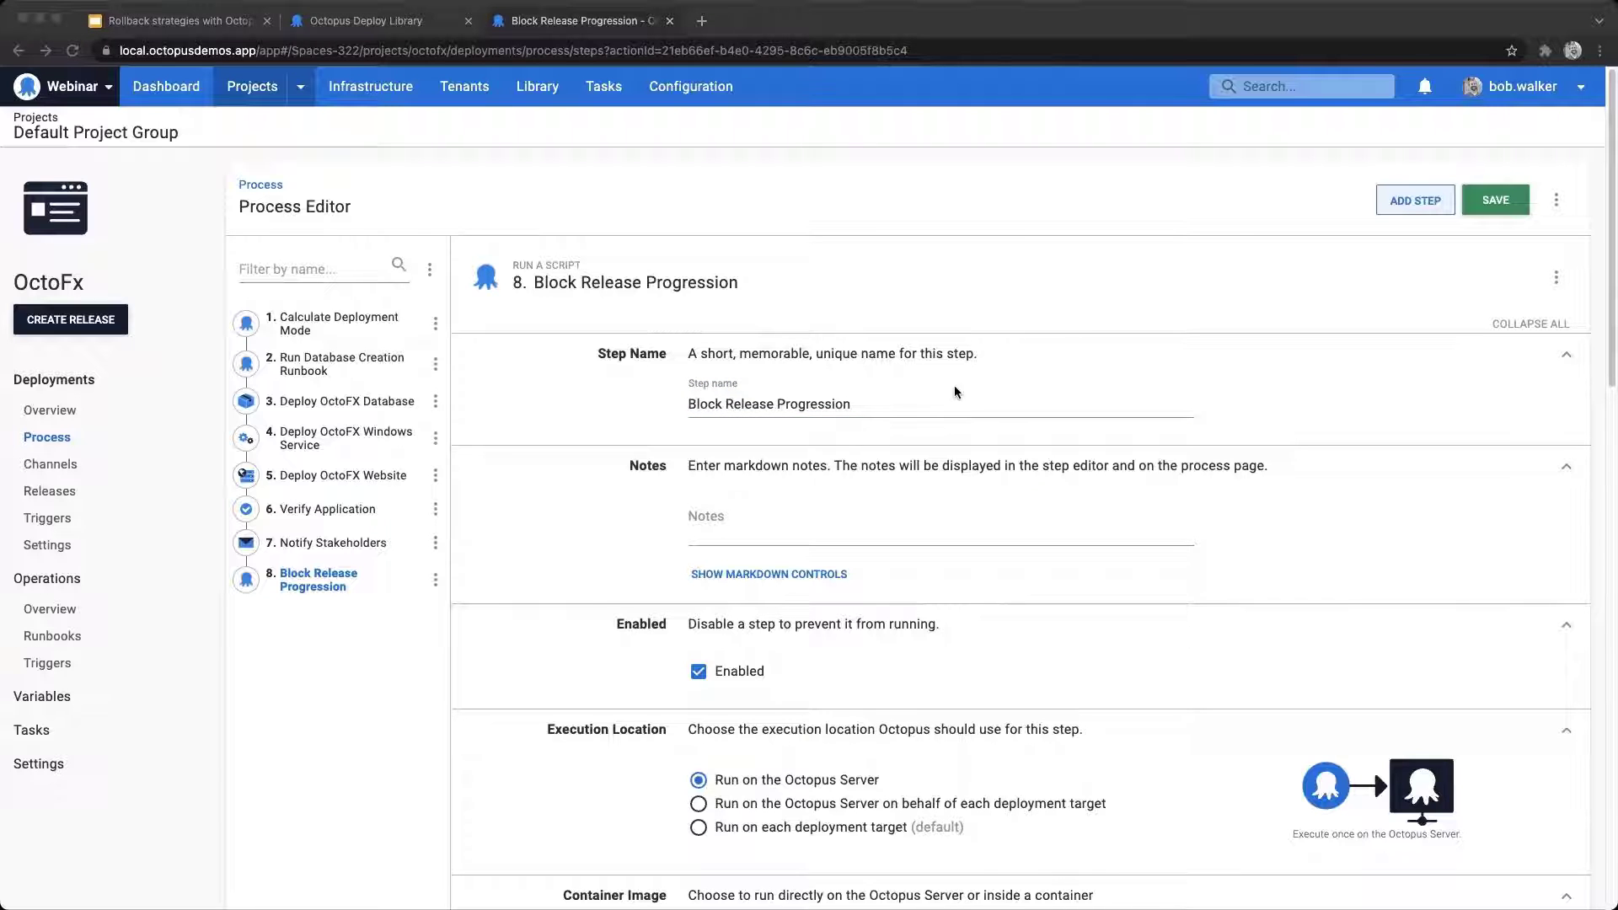
# Step: Enter the Block Release Progression notes: "**Runs on Rollbacks only**" and that it blocks the rolled back release from being deployed to other environments
pyautogui.click(761, 518)
pyautogui.write('**Runs on Rollbacks only**  Blocks the progression on the rolled back release so it cannot be deployed to other environments.')
pyautogui.doubleClick(778, 516)
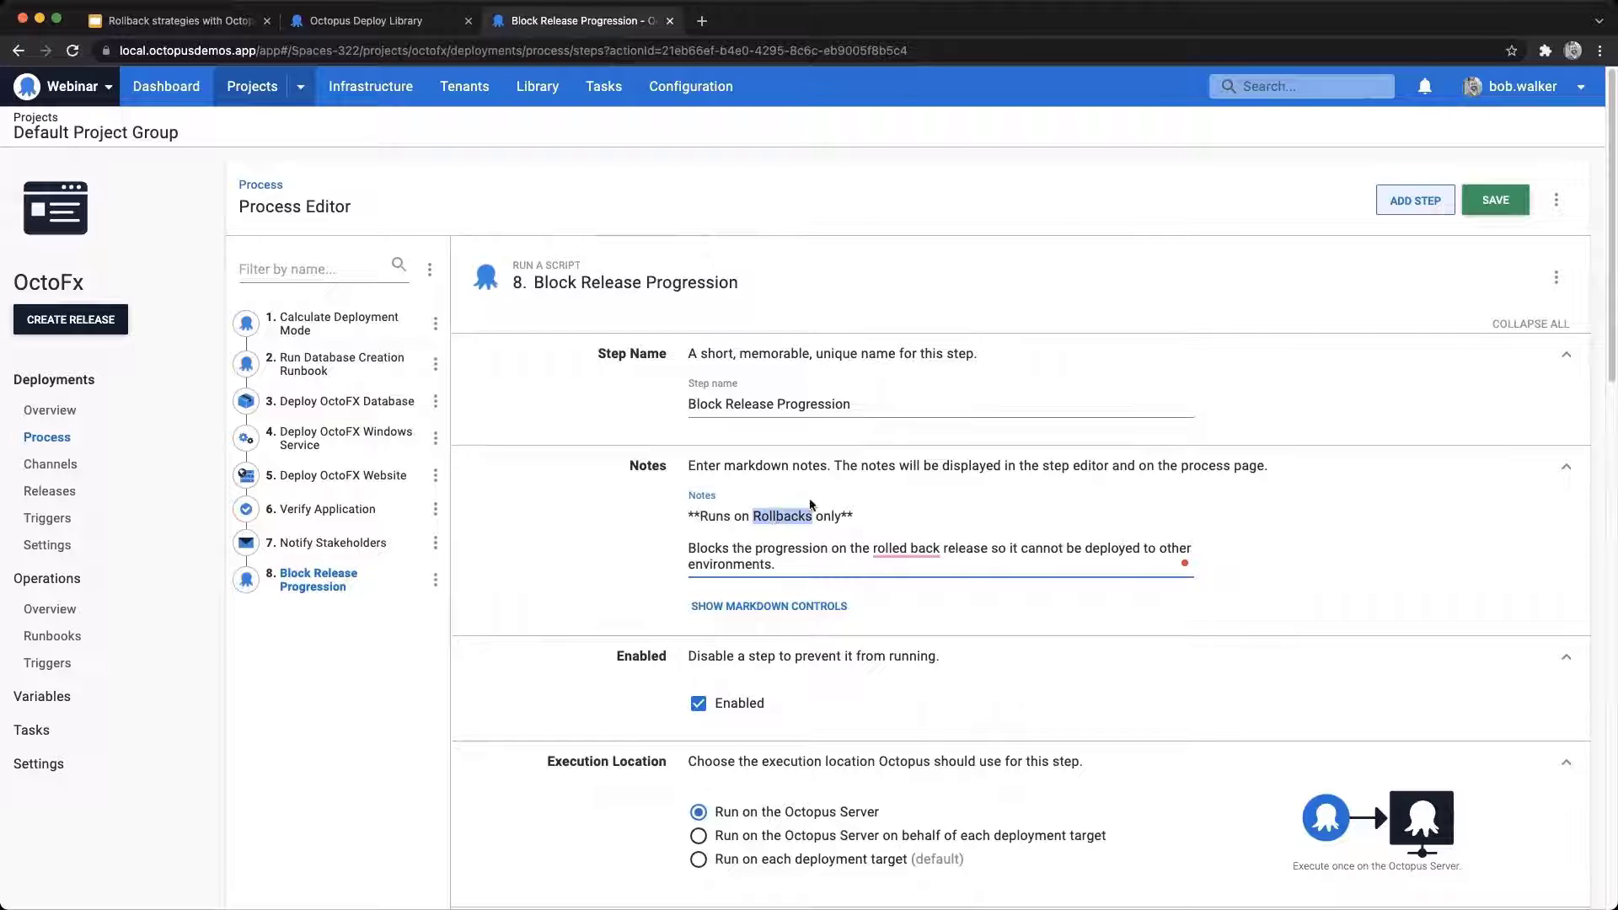
# Step: Bind the Block Release Progression step's Octopus API Key parameter to the DeployProcess.Api.Key variable
pyautogui.scroll(-5, 1283, 502)
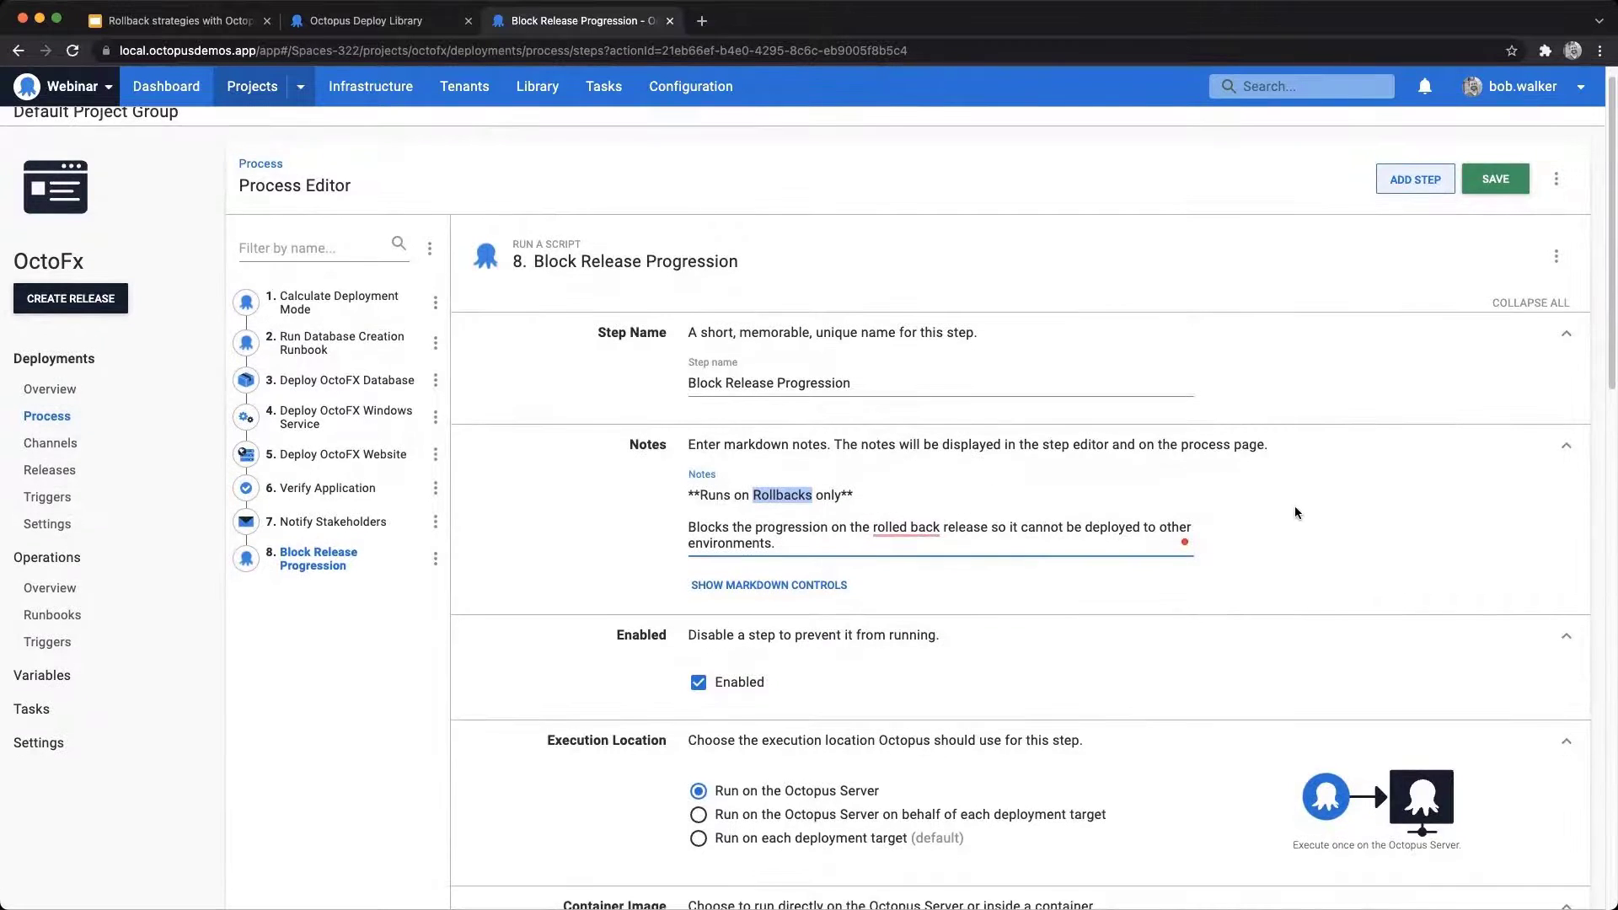
pyautogui.scroll(-3, 1191, 519)
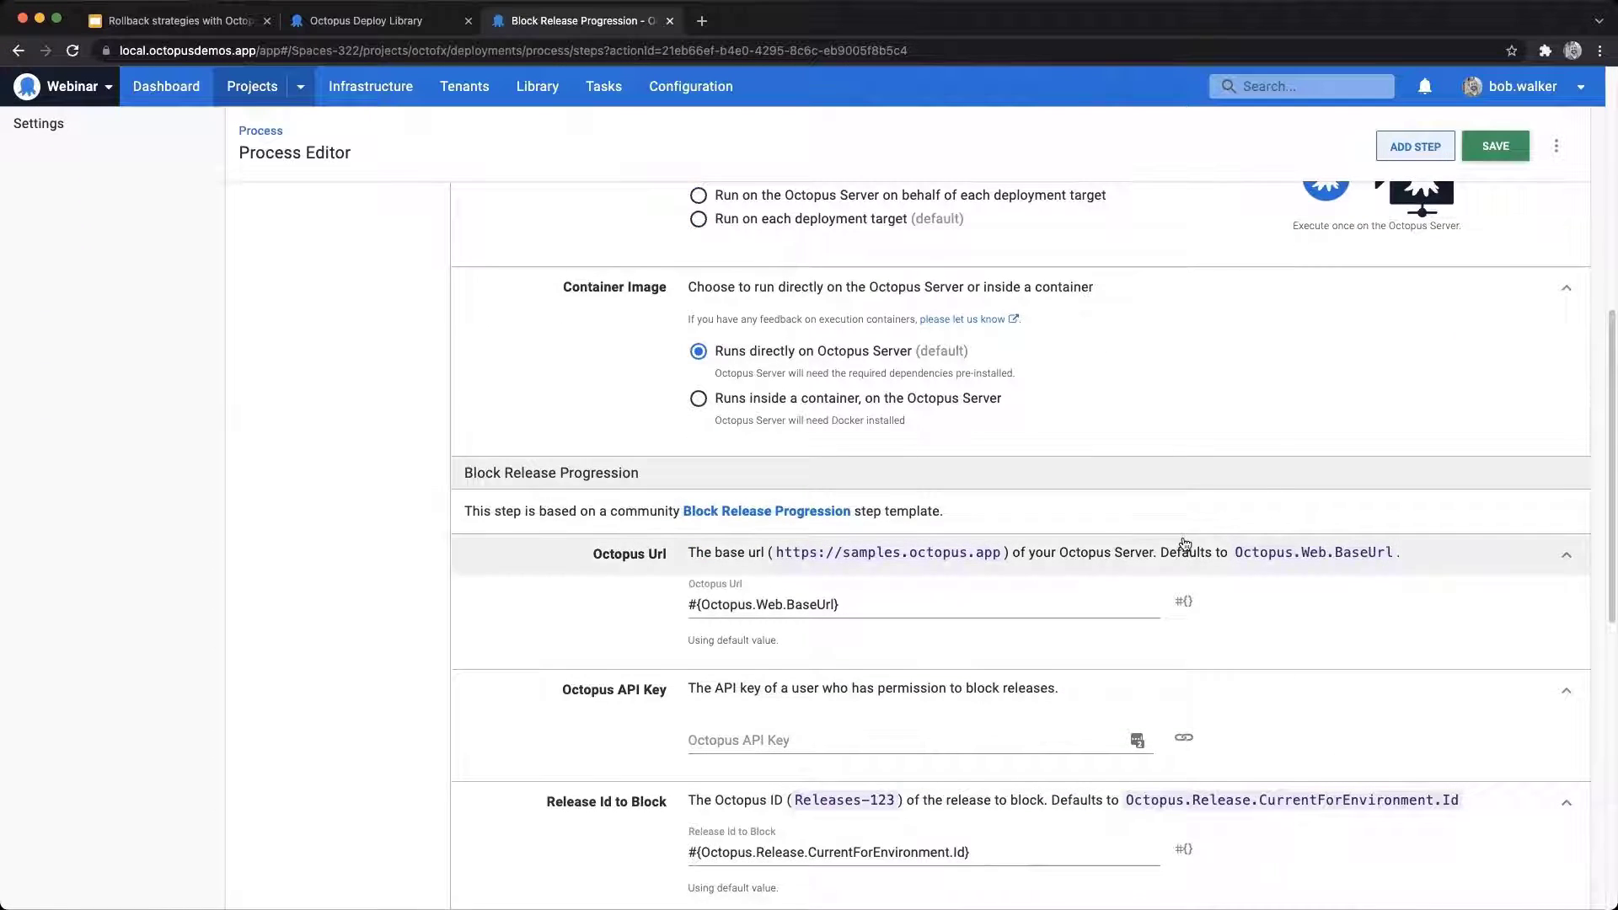
pyautogui.scroll(-1, 1189, 523)
pyautogui.click(1183, 675)
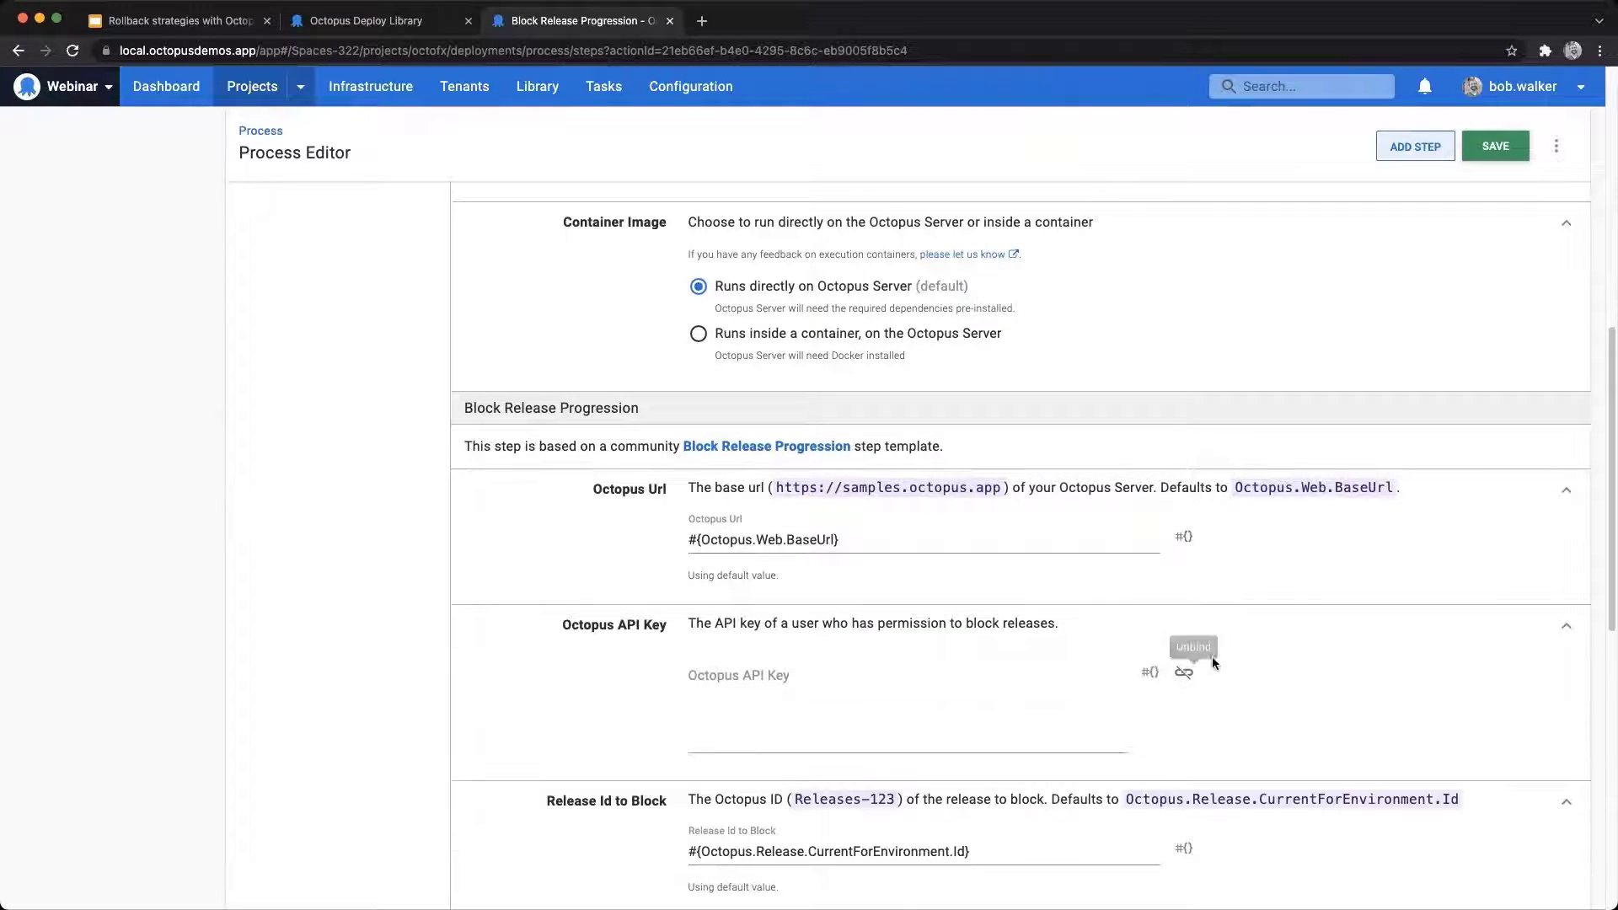
pyautogui.click(1151, 671)
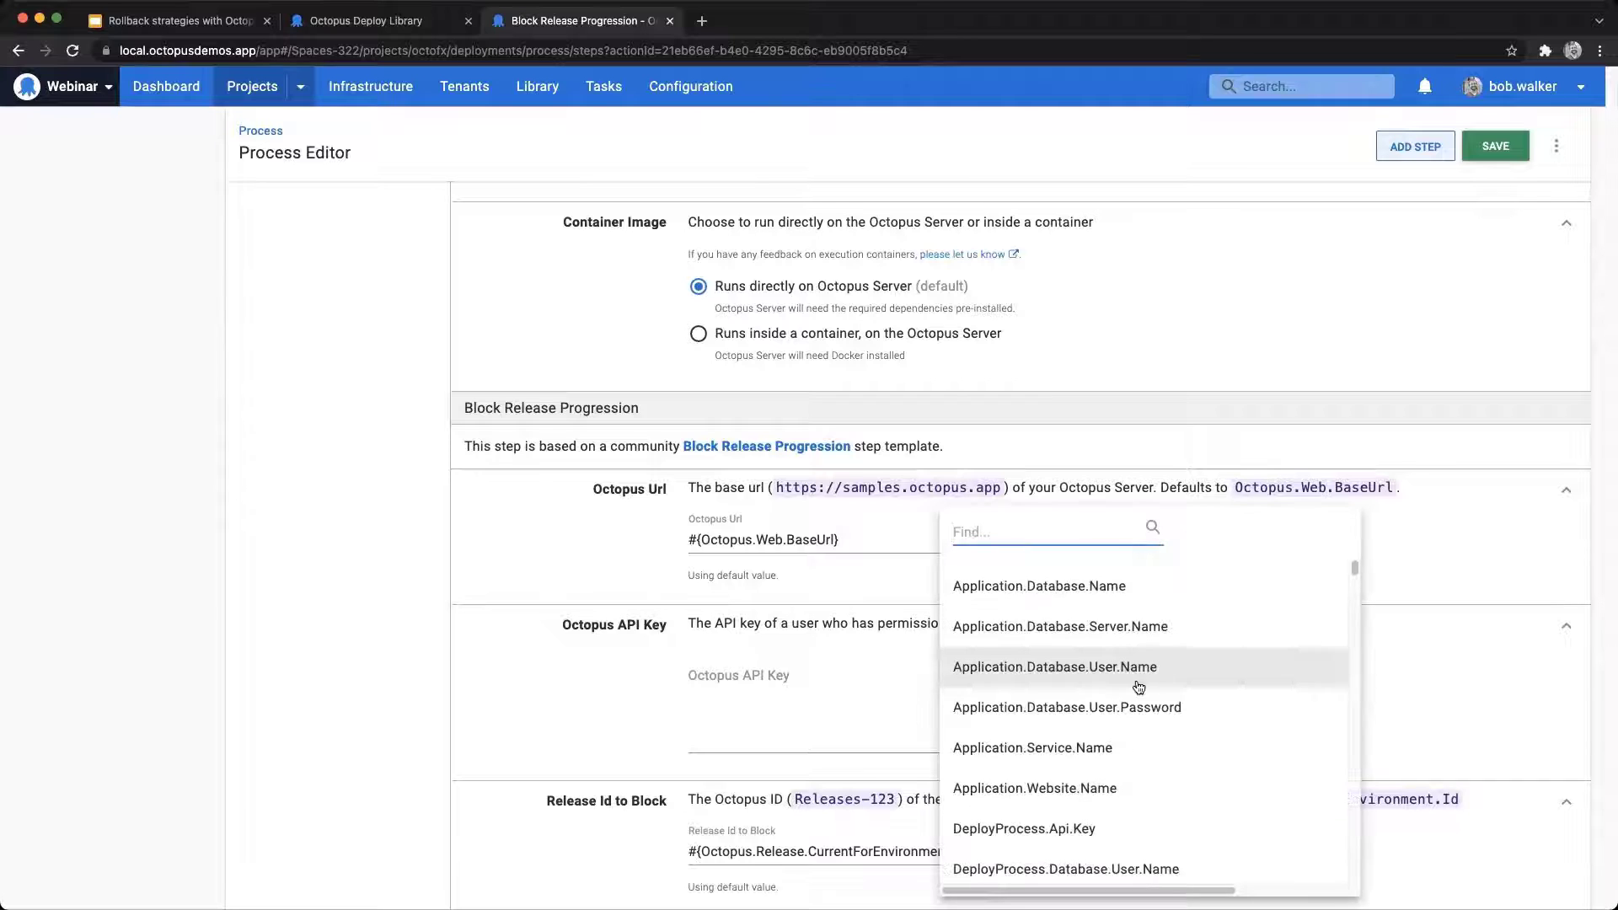
pyautogui.click(1096, 829)
# Step: Set the reason for blocking the release to "Rolled back to #{Octopus.Release.Number}"
pyautogui.scroll(-1, 1060, 616)
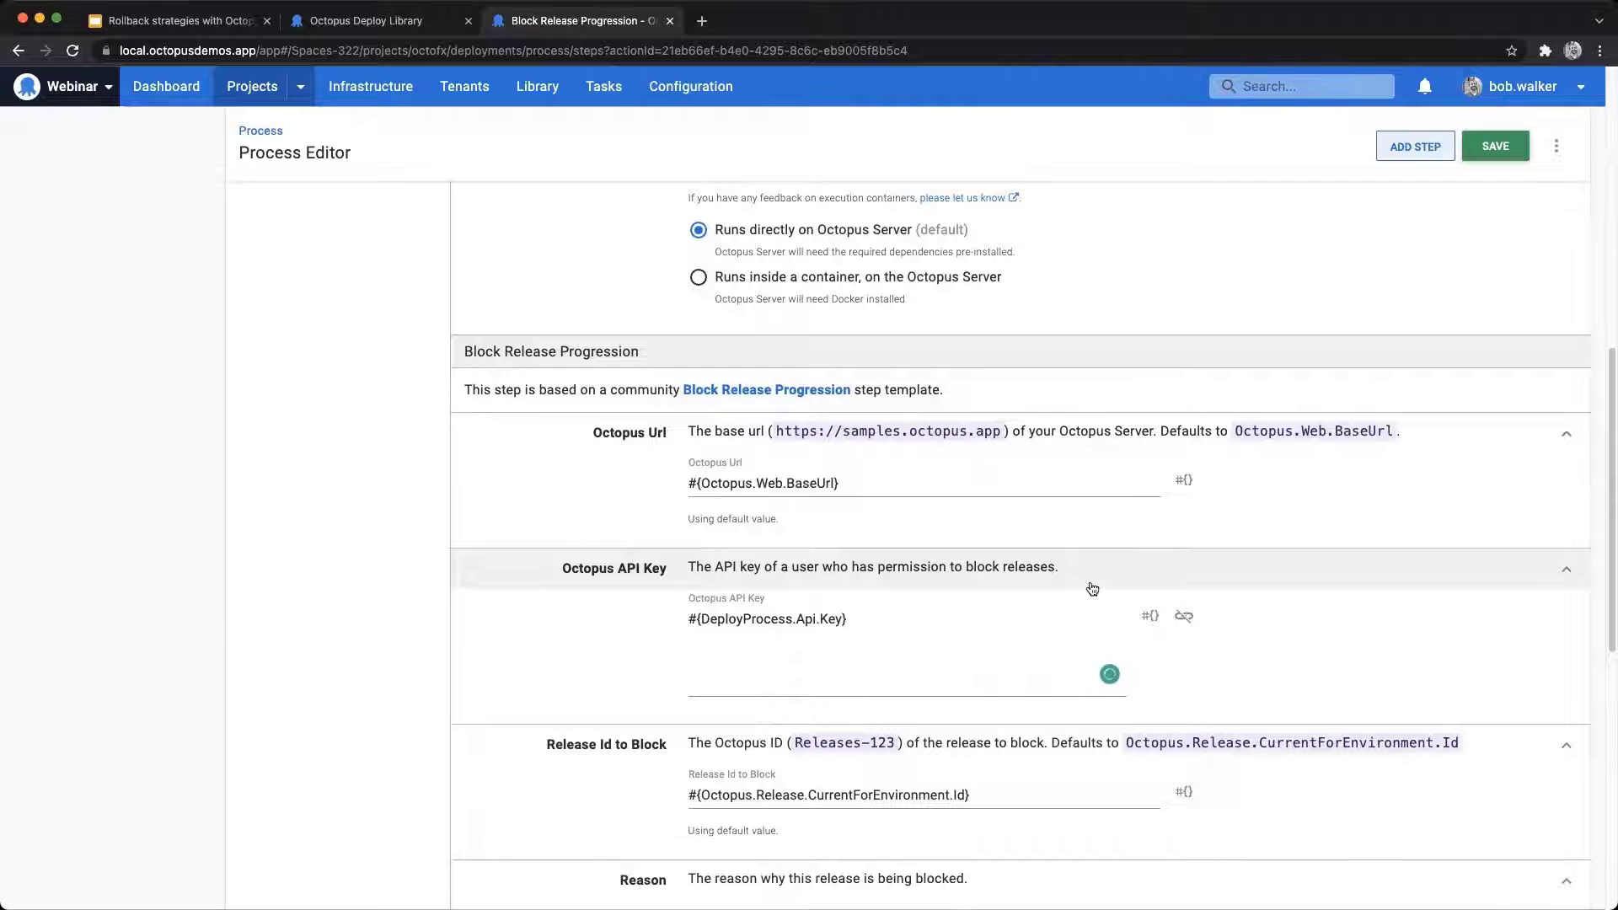
pyautogui.scroll(-1, 901, 480)
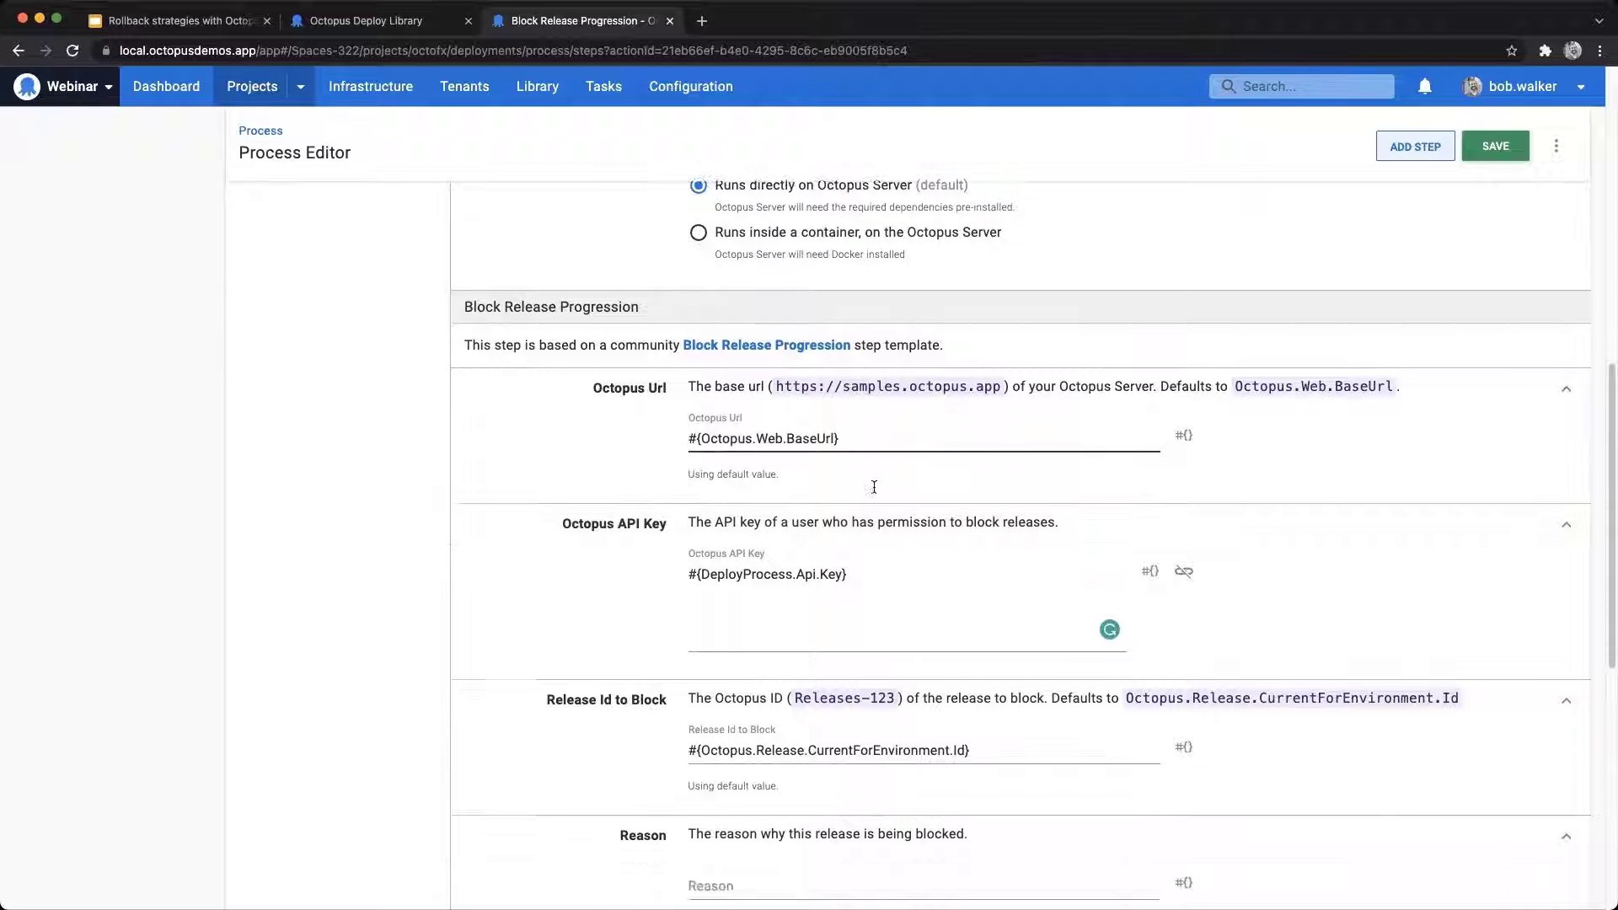
pyautogui.scroll(-1, 834, 554)
pyautogui.click(823, 807)
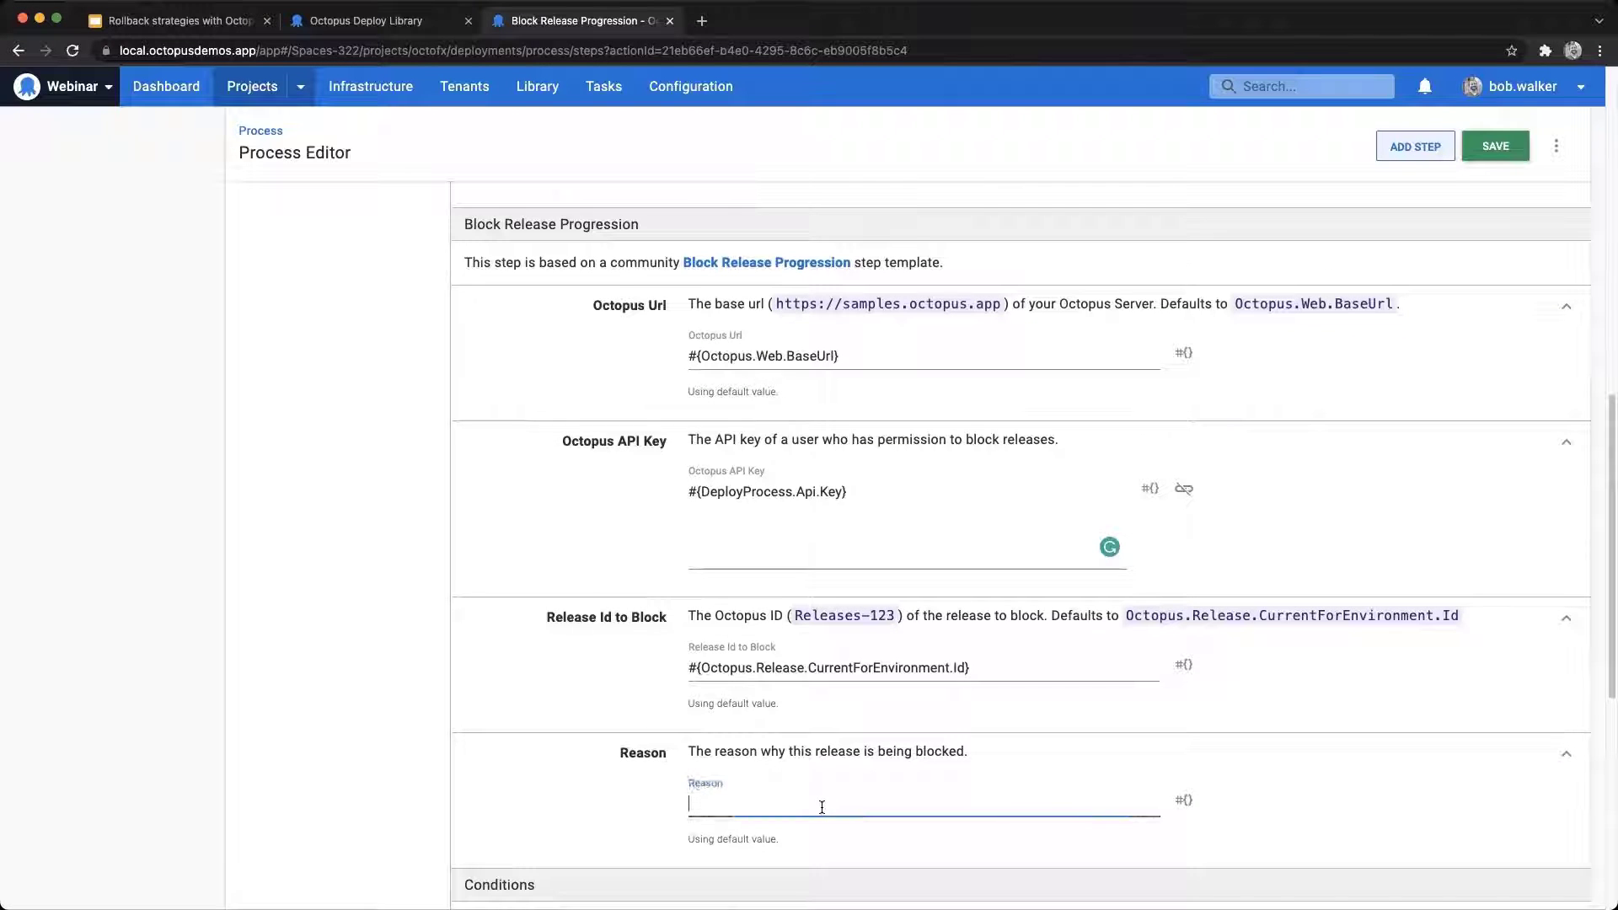
pyautogui.press('super+Tab')
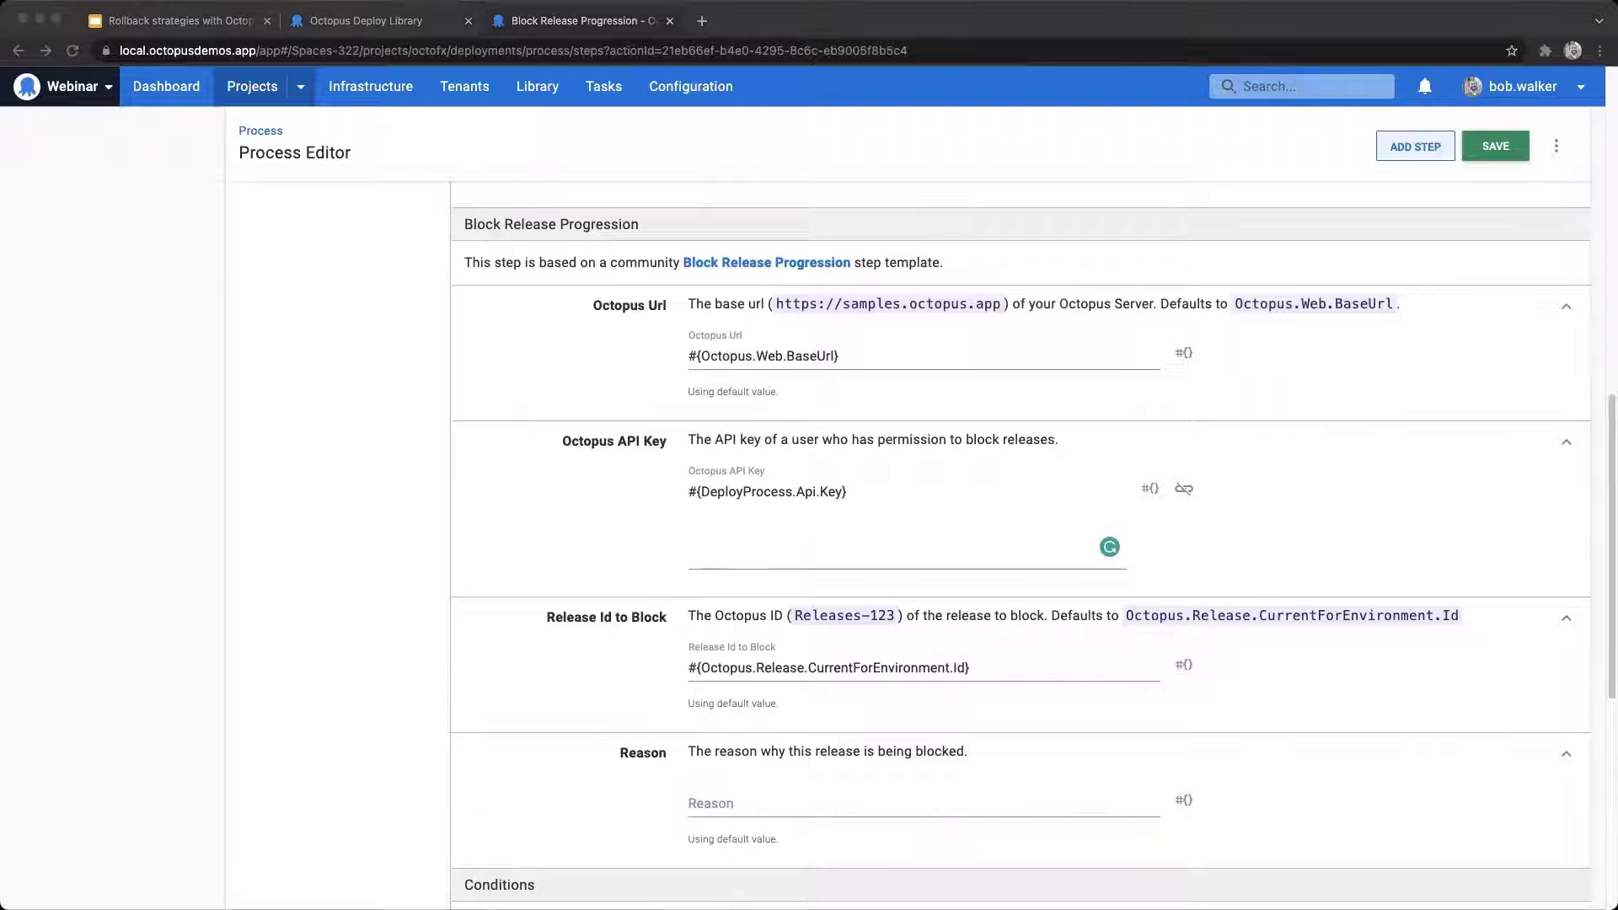
pyautogui.click(871, 806)
pyautogui.write('Rolled back to #{Octopus.Release.Number}')
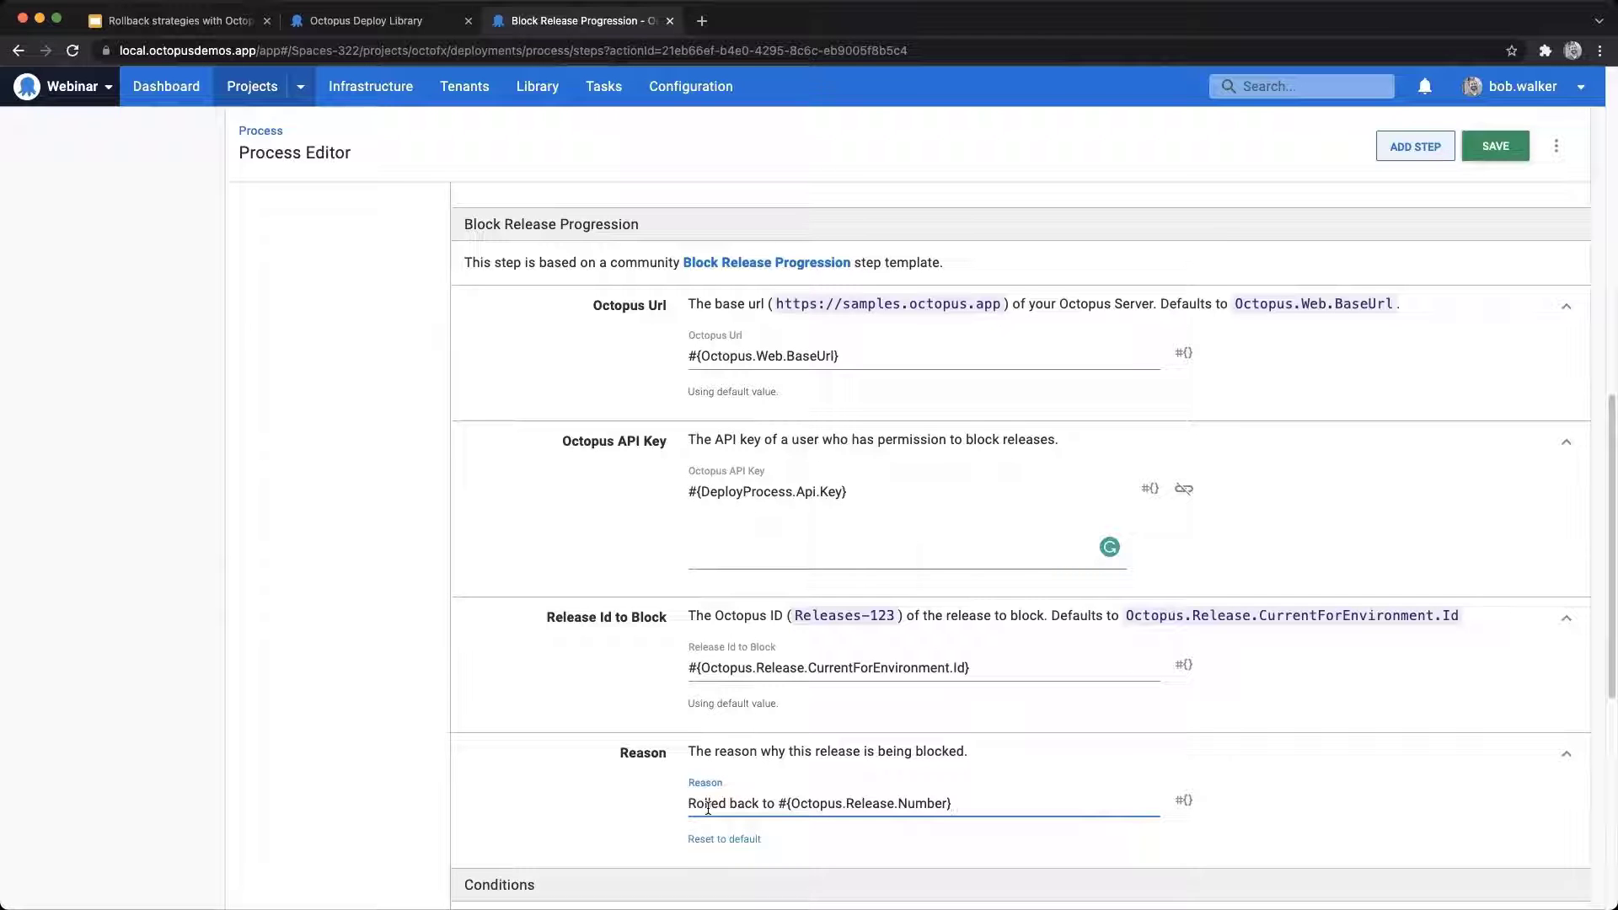
# Step: Set the Block Release Progression step's run condition to a variable expression using the Calculate Deployment Mode RunOnRollback output inside the unless clause
pyautogui.scroll(-7, 1292, 793)
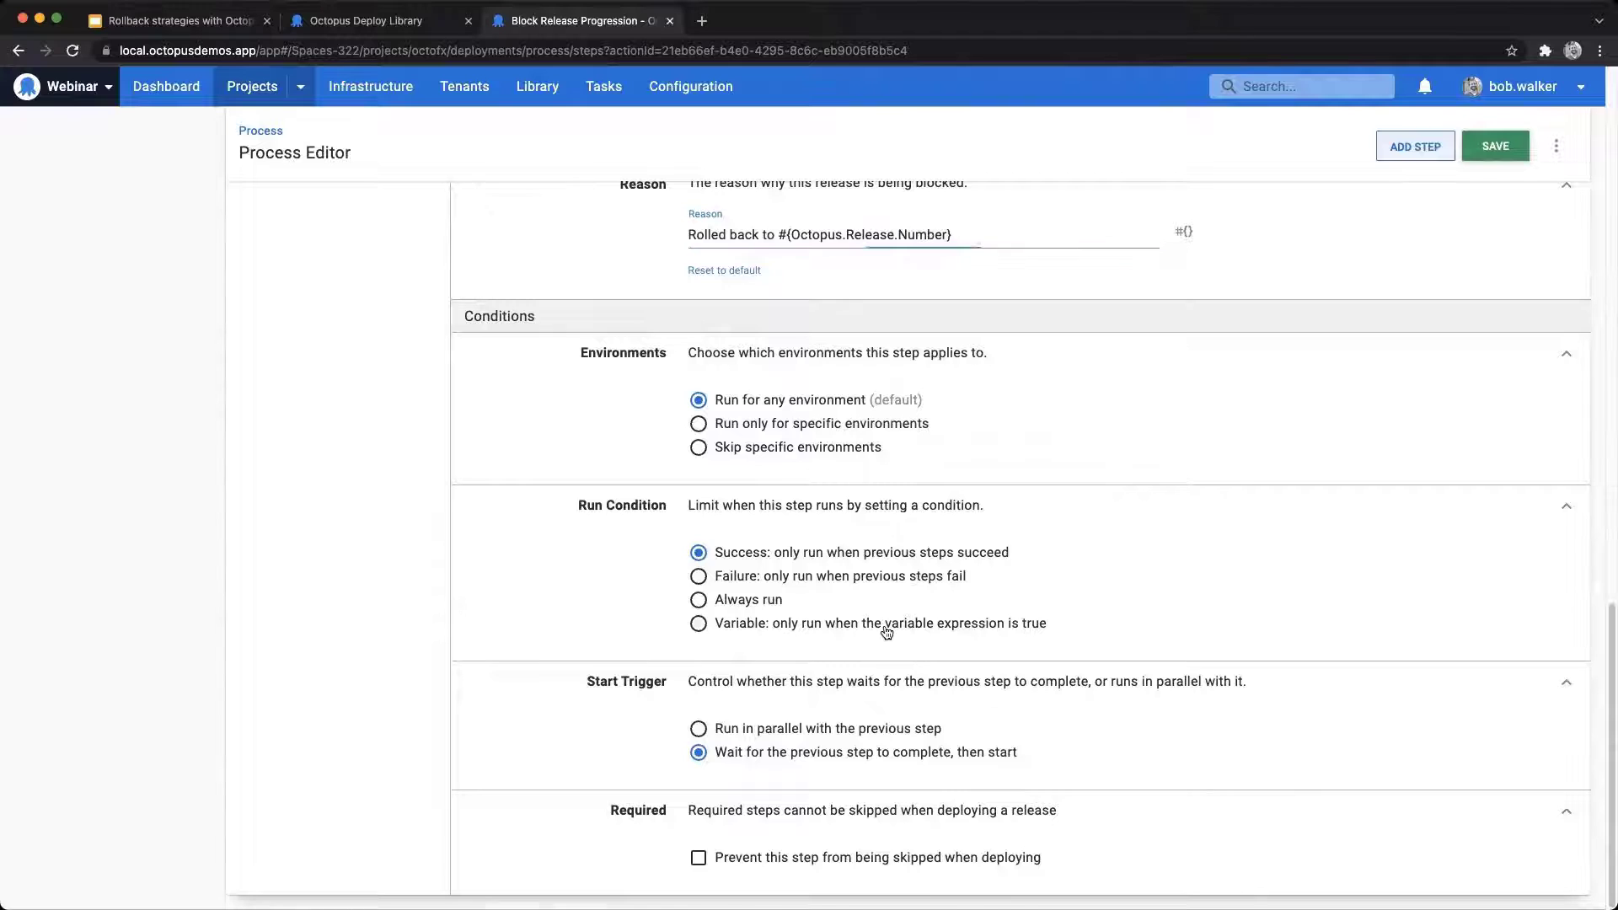
pyautogui.click(791, 624)
pyautogui.press('super+Tab')
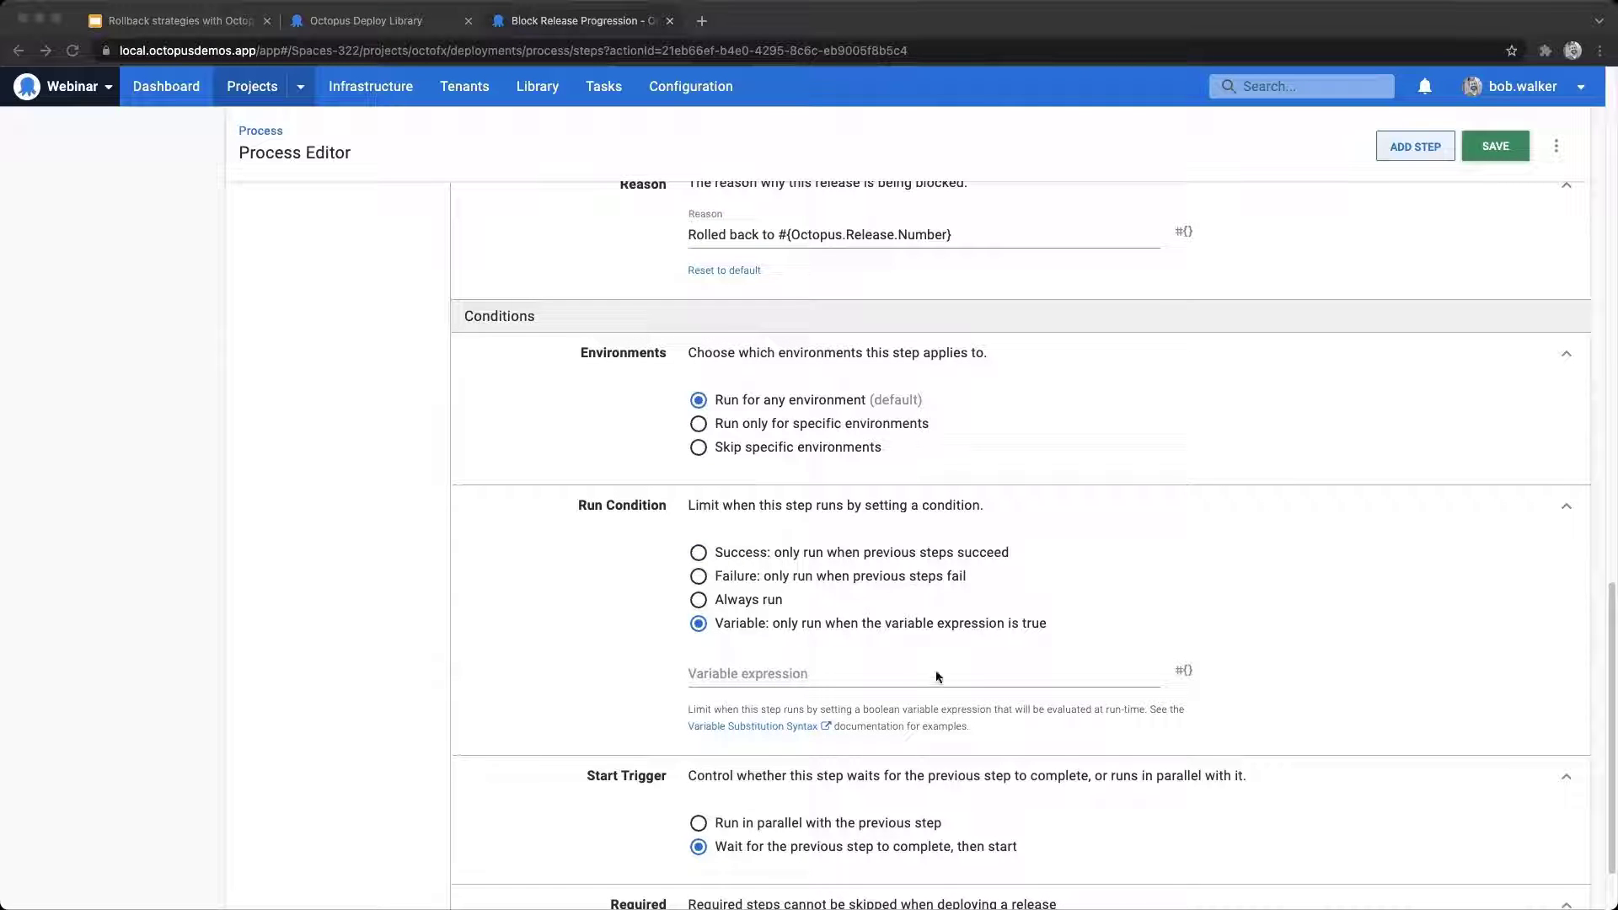
pyautogui.click(908, 674)
pyautogui.write('#{unless Octopus.Action[Calculate Deployment Mode].Output.RunOnRollback}#{/unless}')
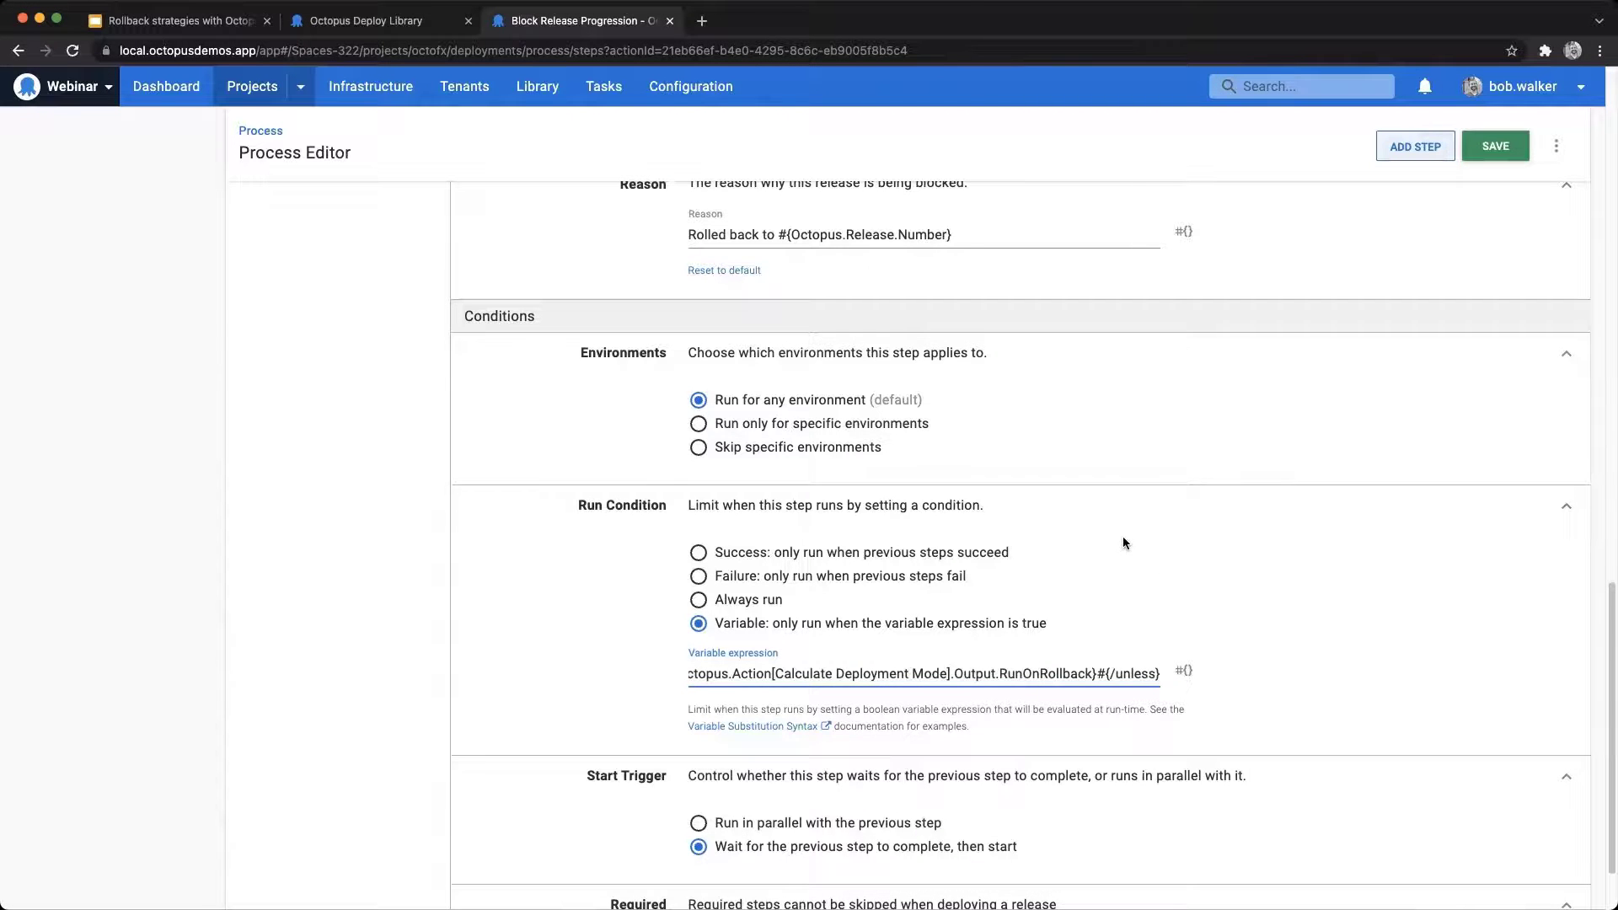
# Step: Reorder the steps so Block Release Progression comes before Notify Stakeholders, and save the deployment process
pyautogui.scroll(10, 1123, 539)
pyautogui.scroll(6, 1124, 543)
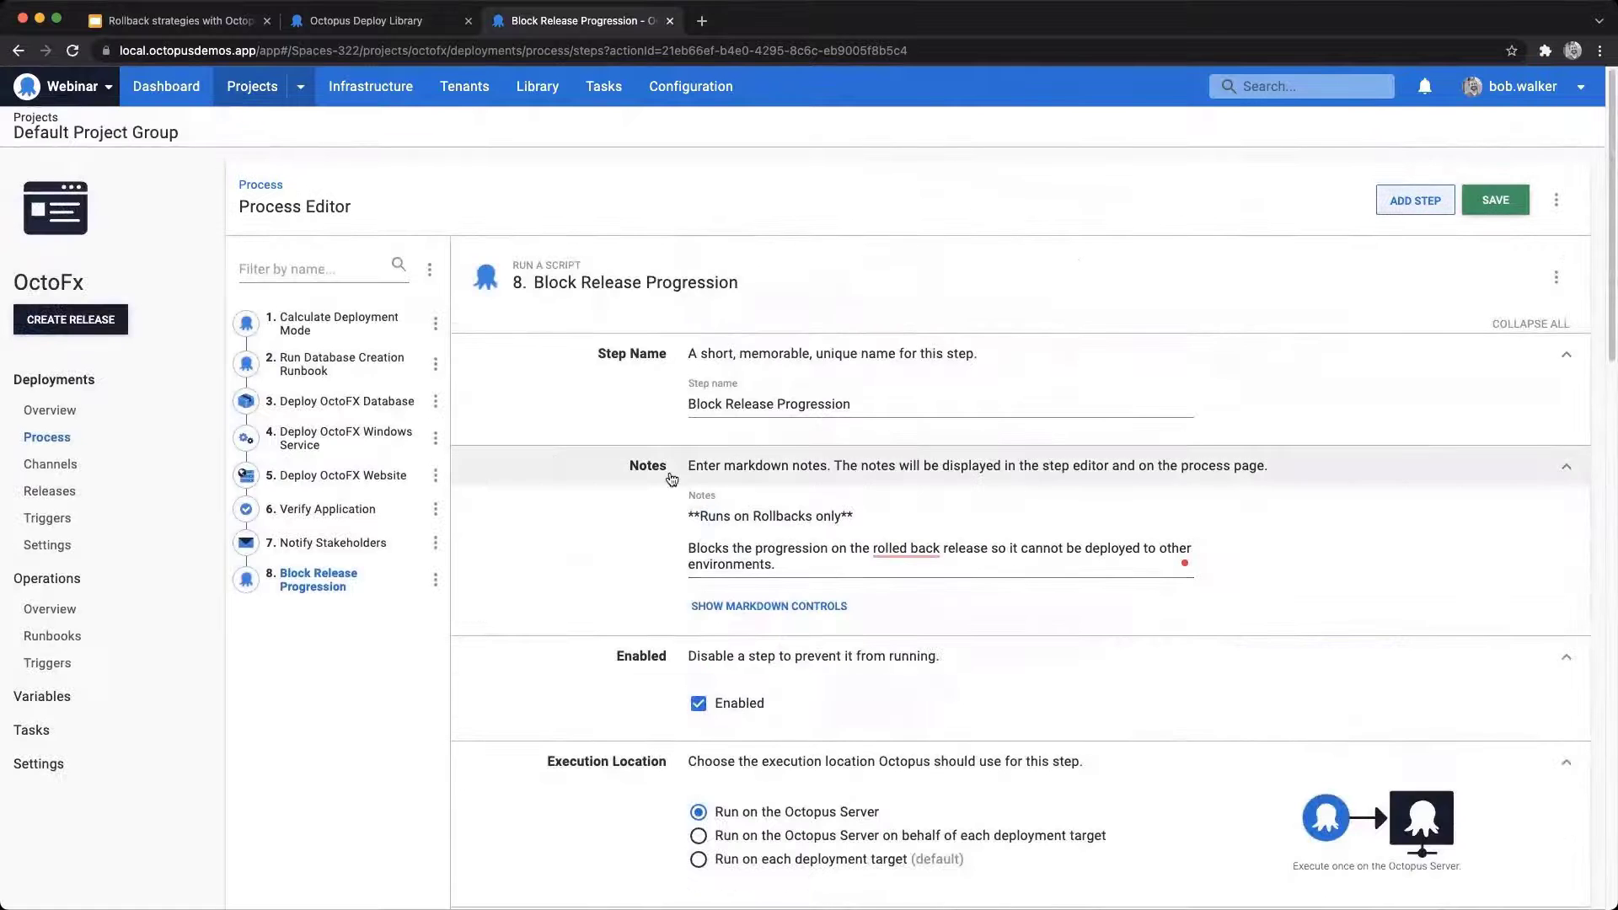
pyautogui.click(441, 279)
pyautogui.click(390, 314)
pyautogui.moveTo(692, 619); pyautogui.dragTo(680, 582)
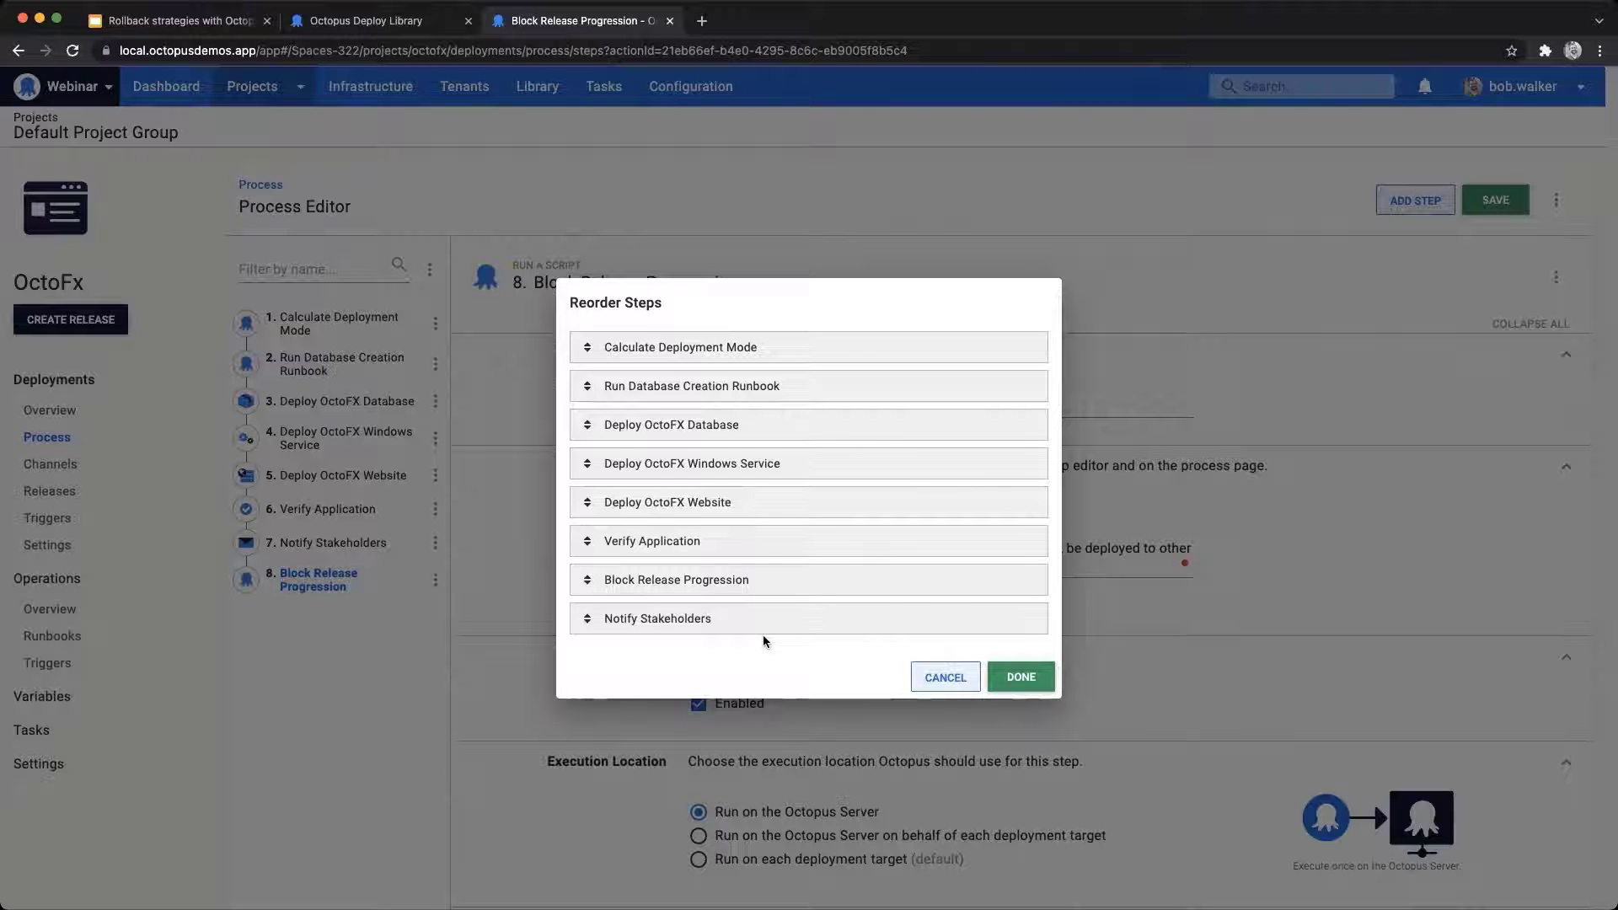
pyautogui.click(1000, 684)
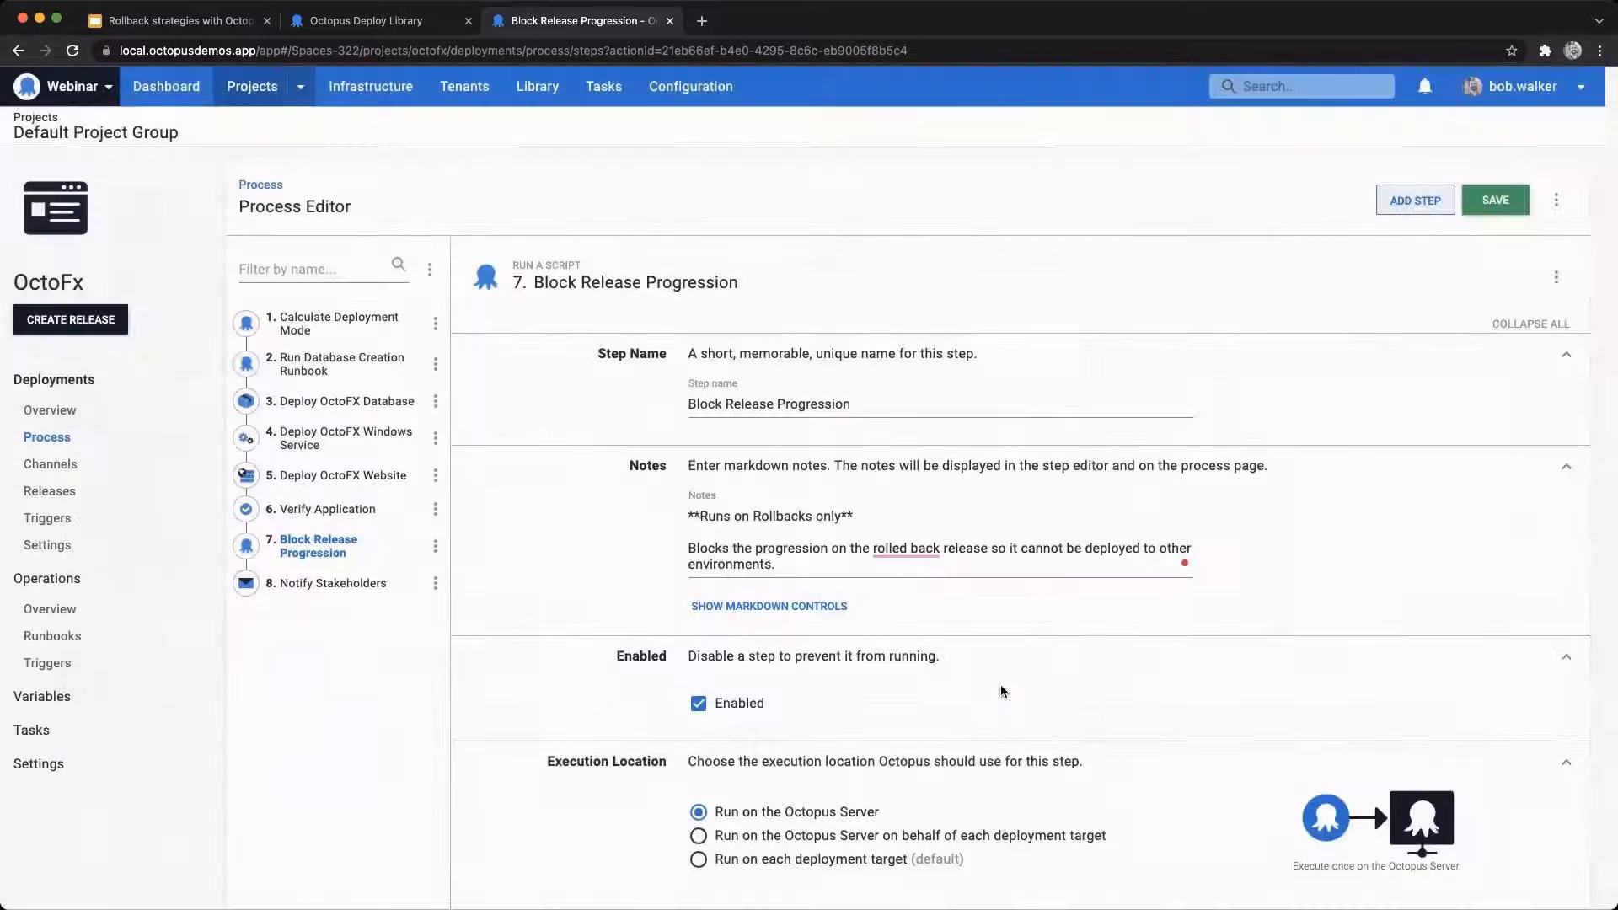
pyautogui.click(1492, 207)
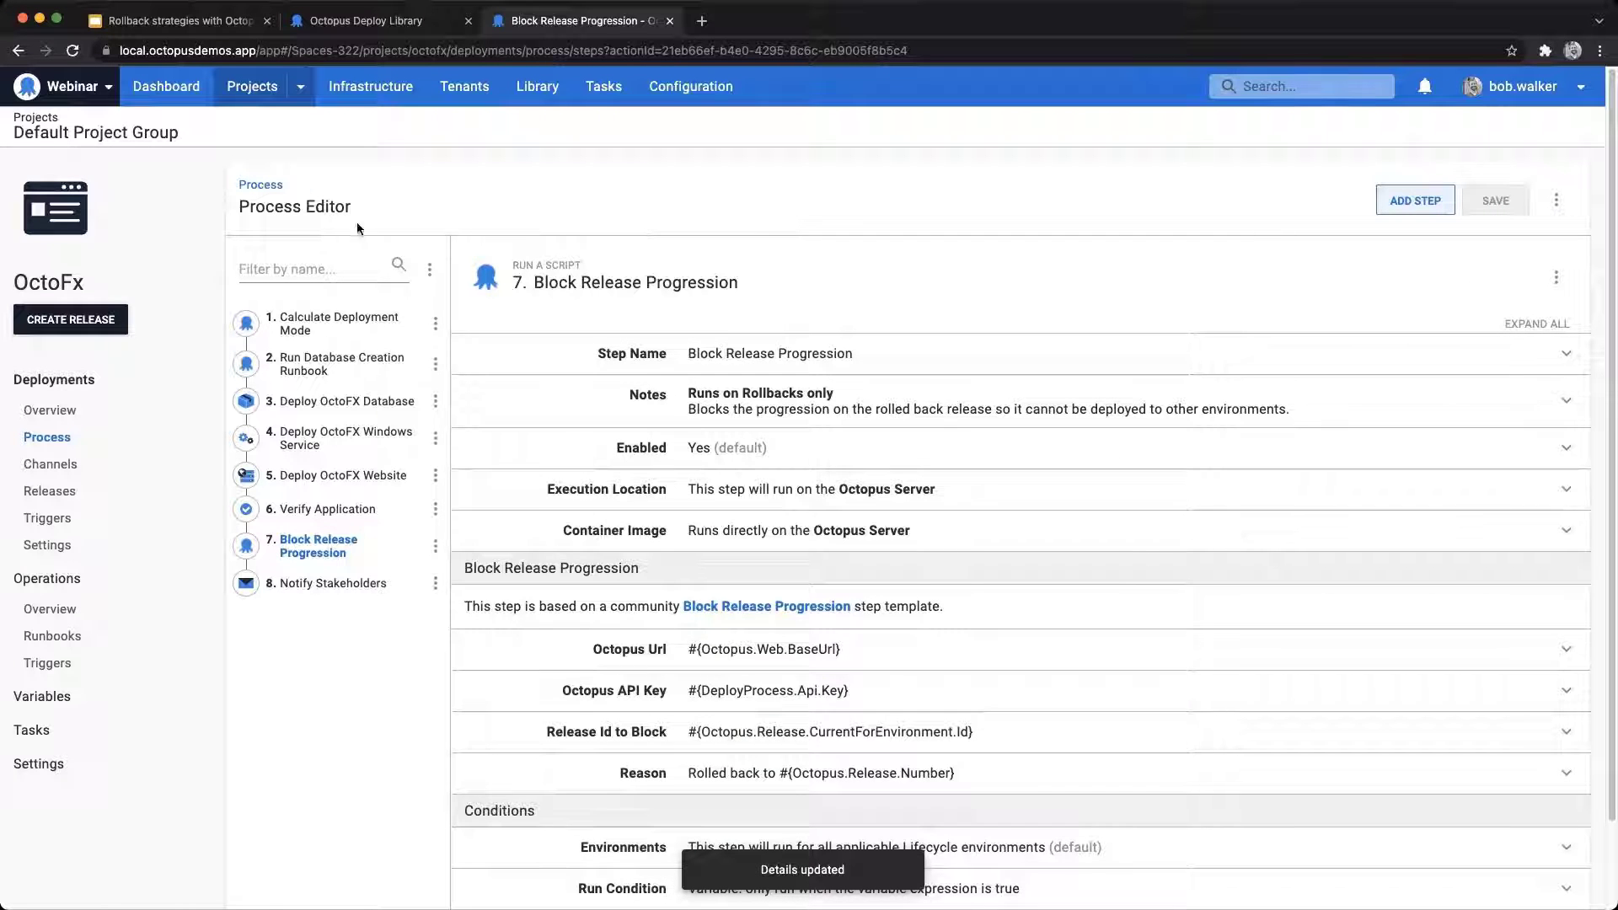
# Step: Review the saved process overview, then create an OctoFx release with the 2021.9.9.1 packages and deploy it to Development
pyautogui.click(270, 184)
pyautogui.scroll(-2, 649, 333)
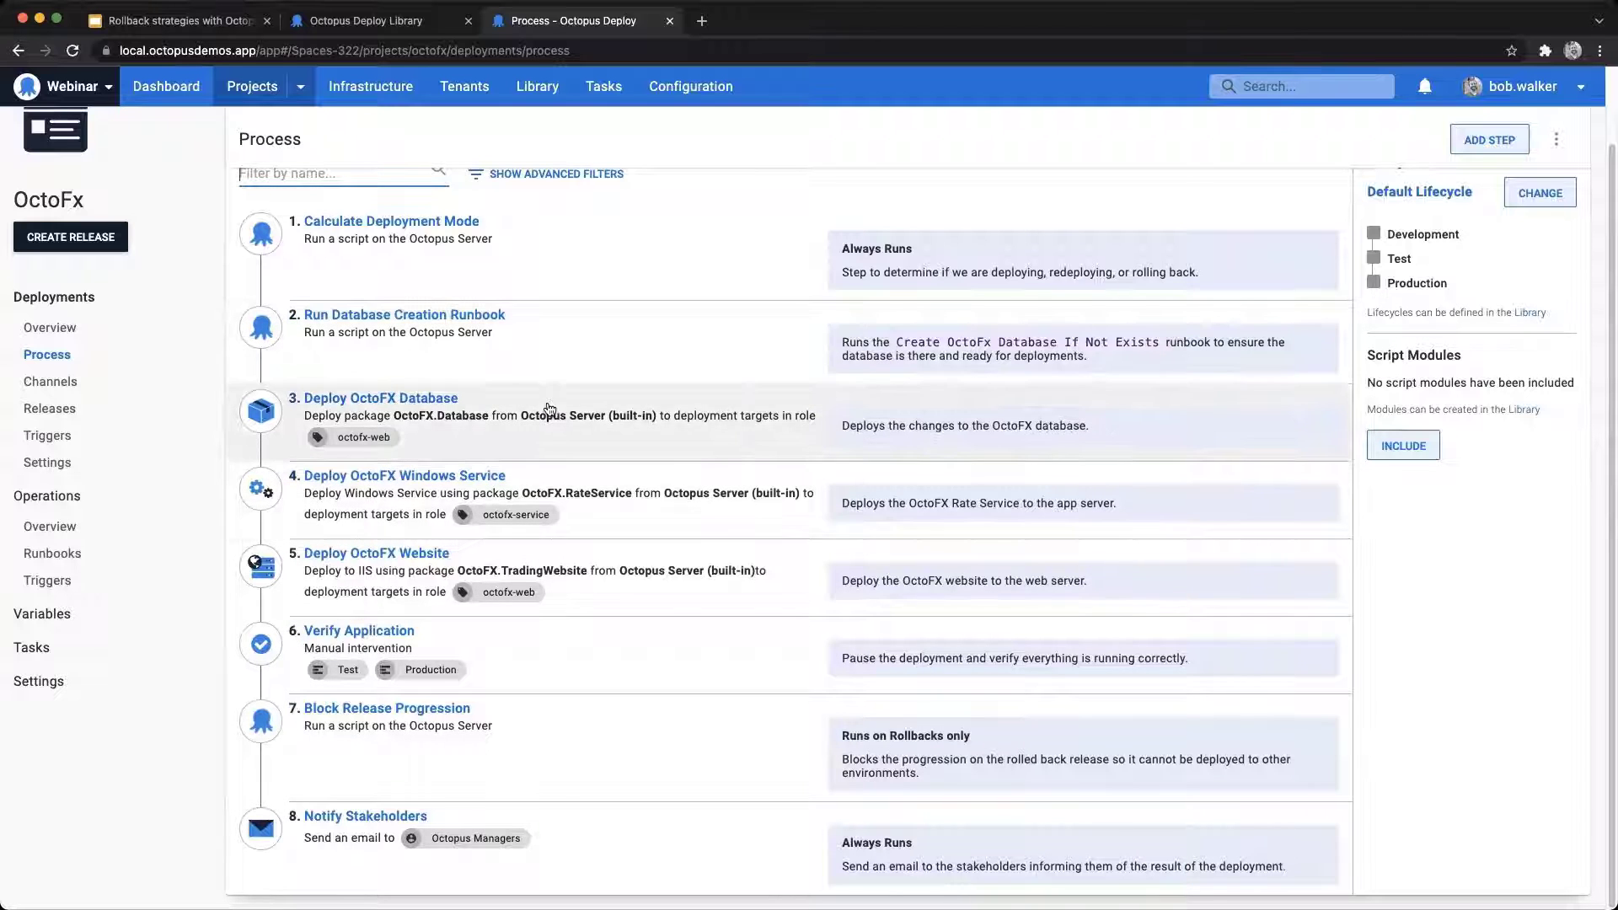
pyautogui.click(86, 240)
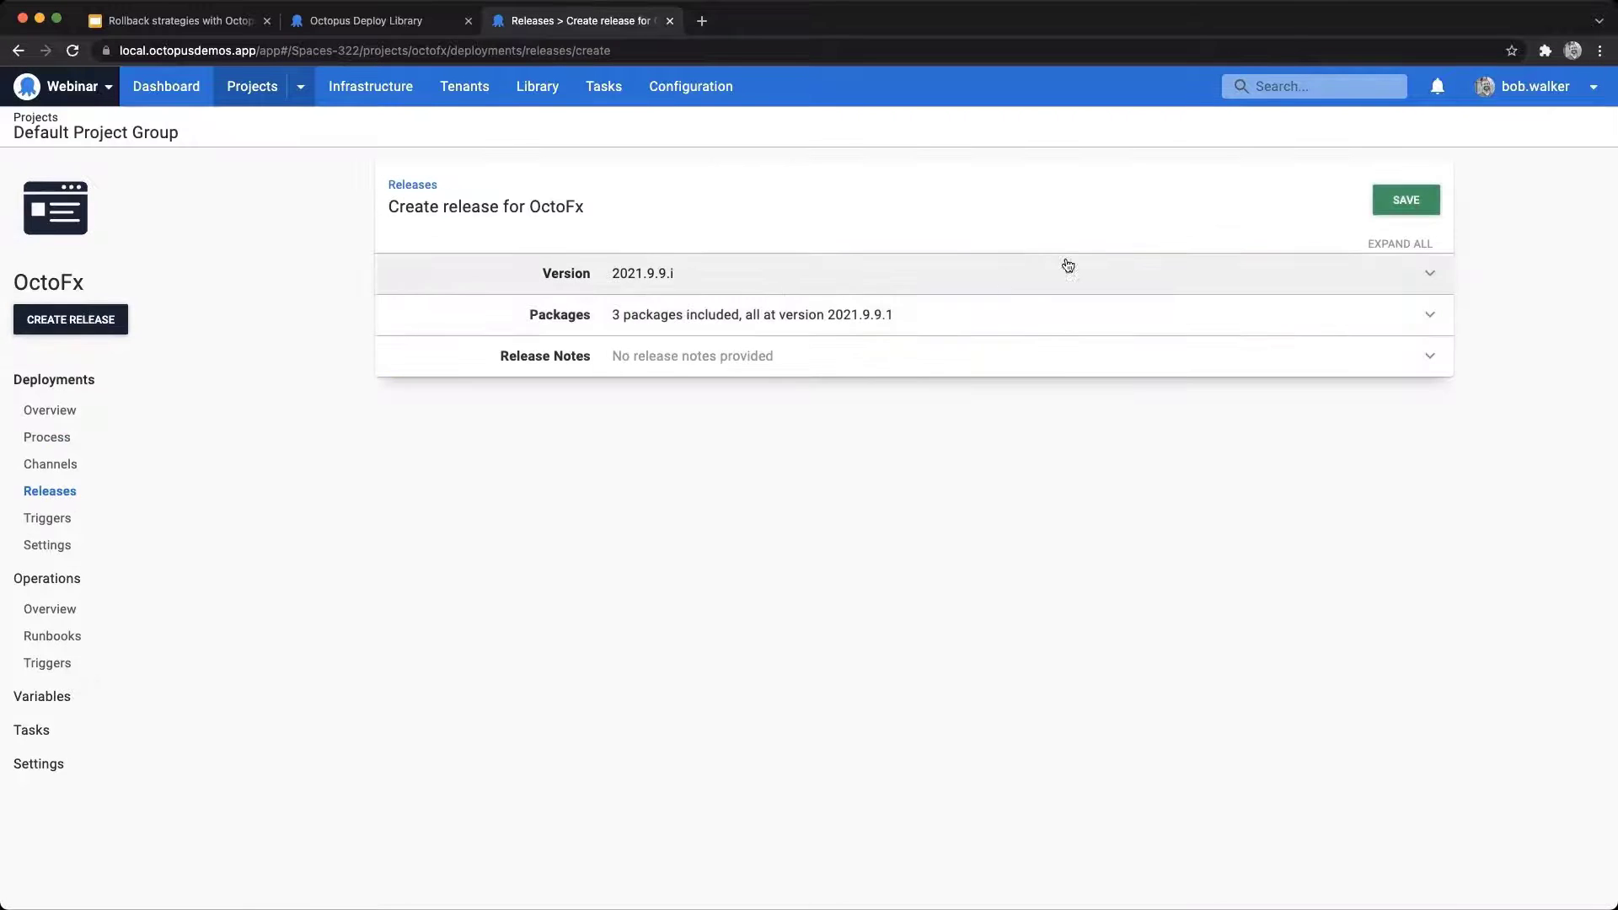
pyautogui.click(1394, 194)
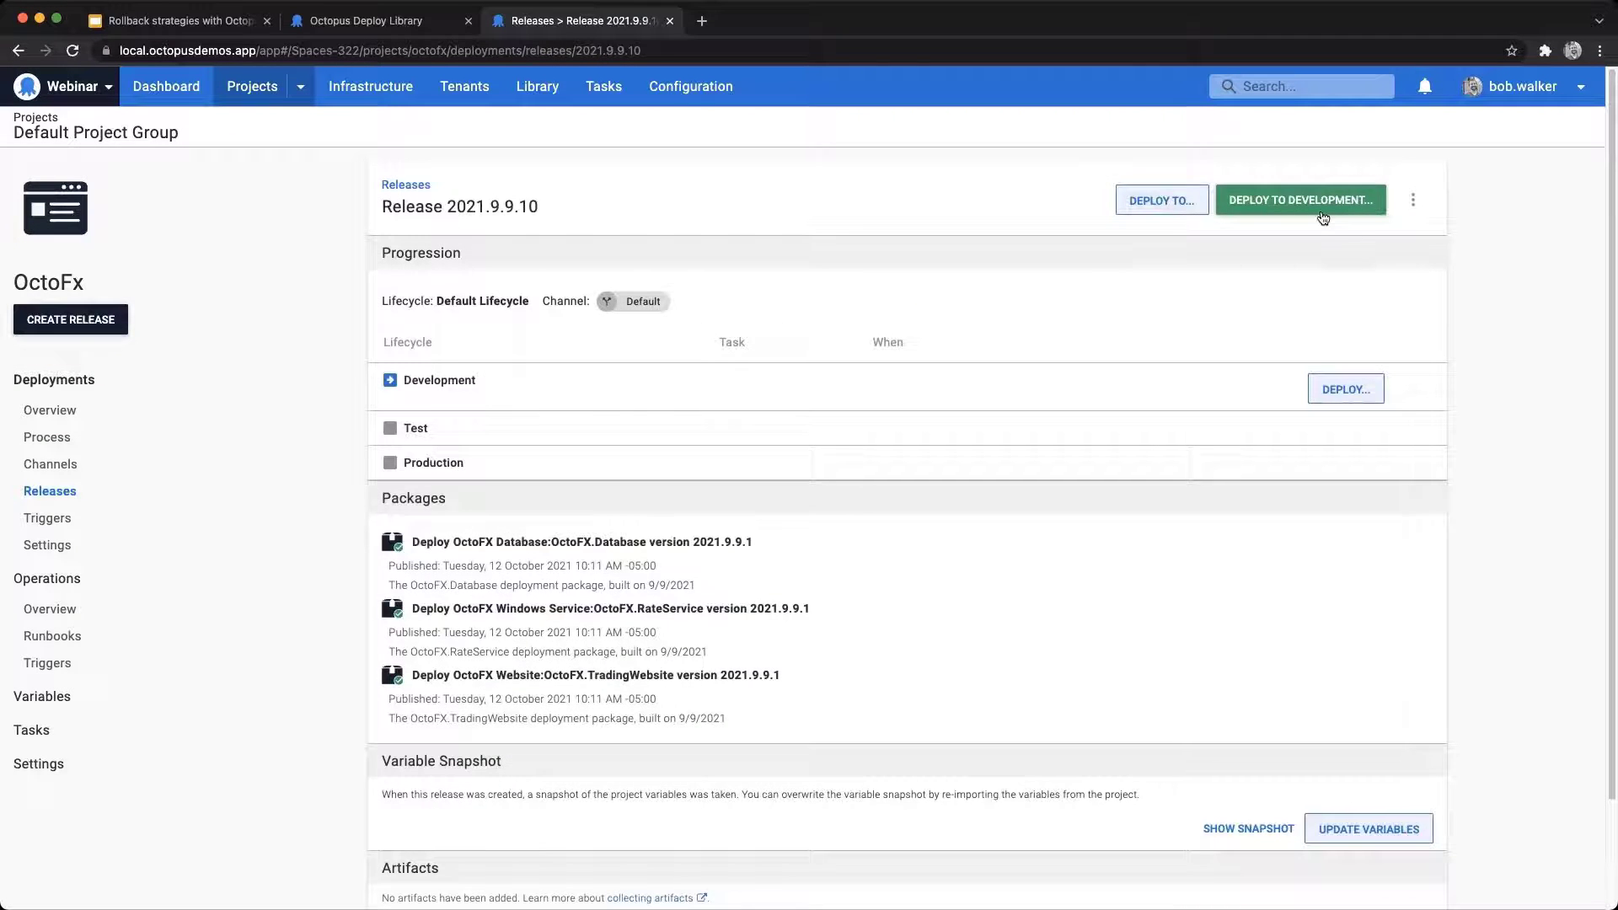
pyautogui.click(1333, 208)
pyautogui.click(1406, 200)
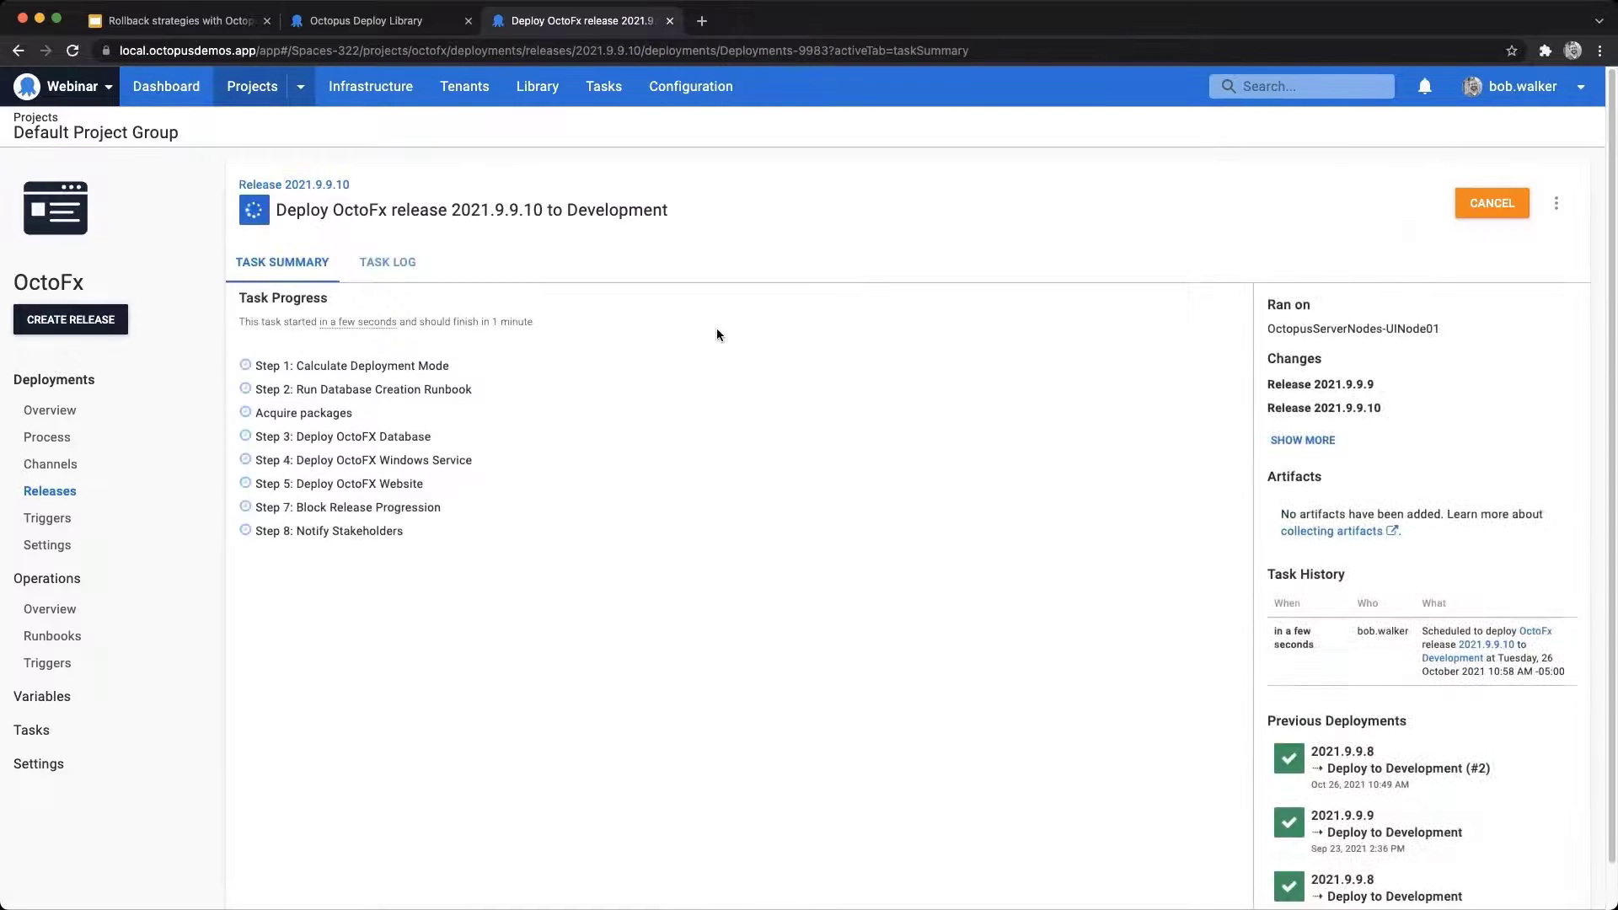
# Step: Create a second OctoFx release with the same package versions and deploy it to Development
pyautogui.click(59, 329)
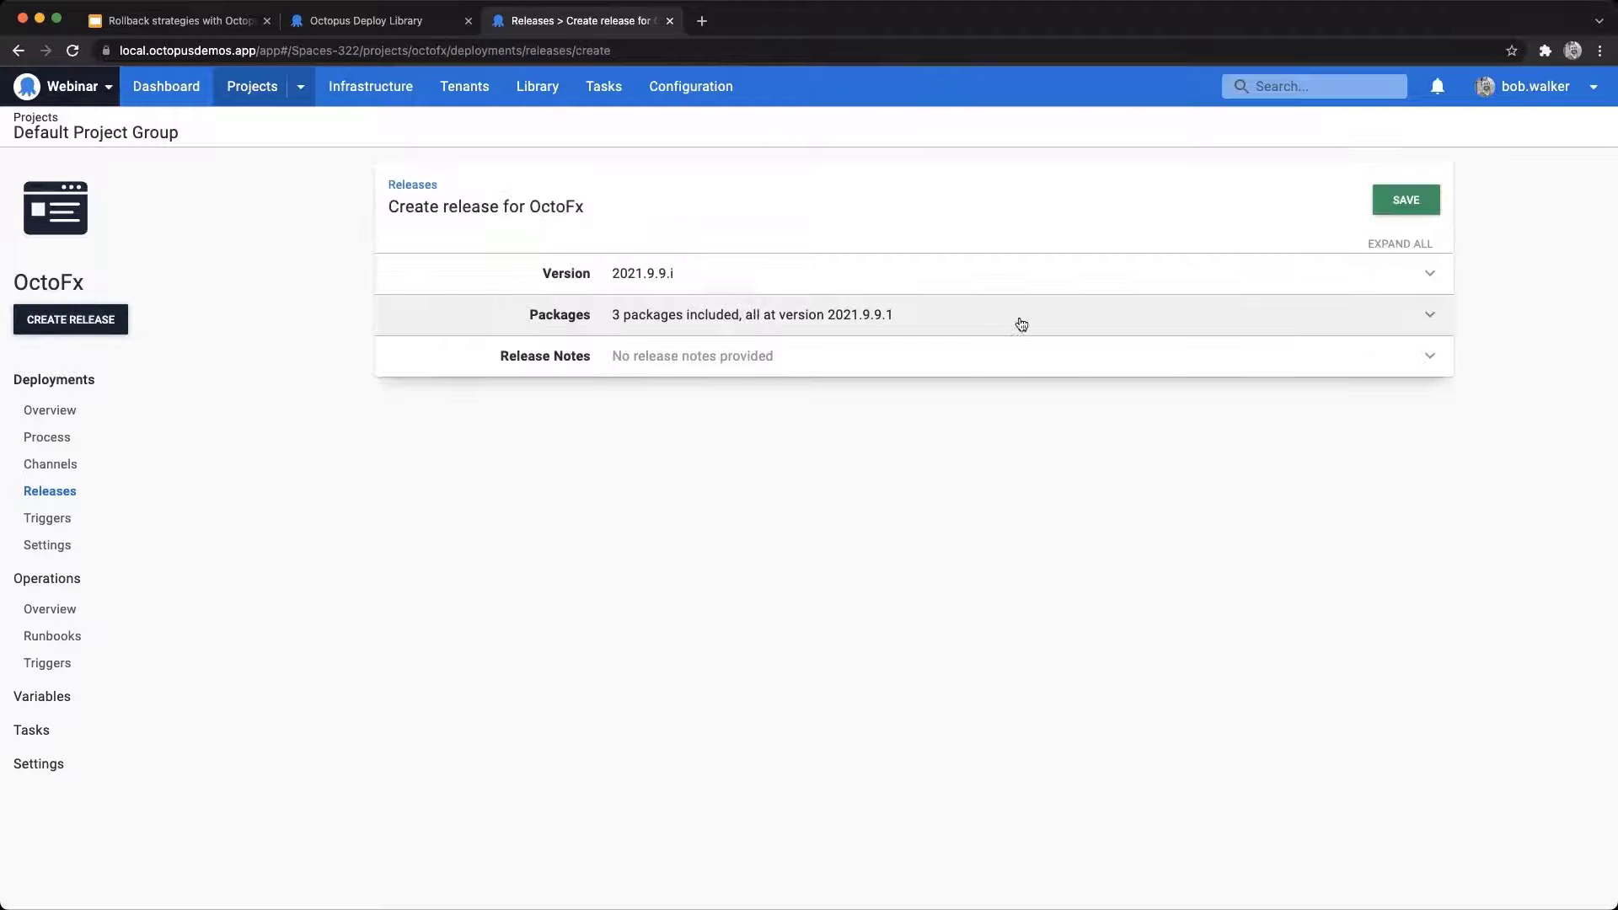
pyautogui.click(1421, 203)
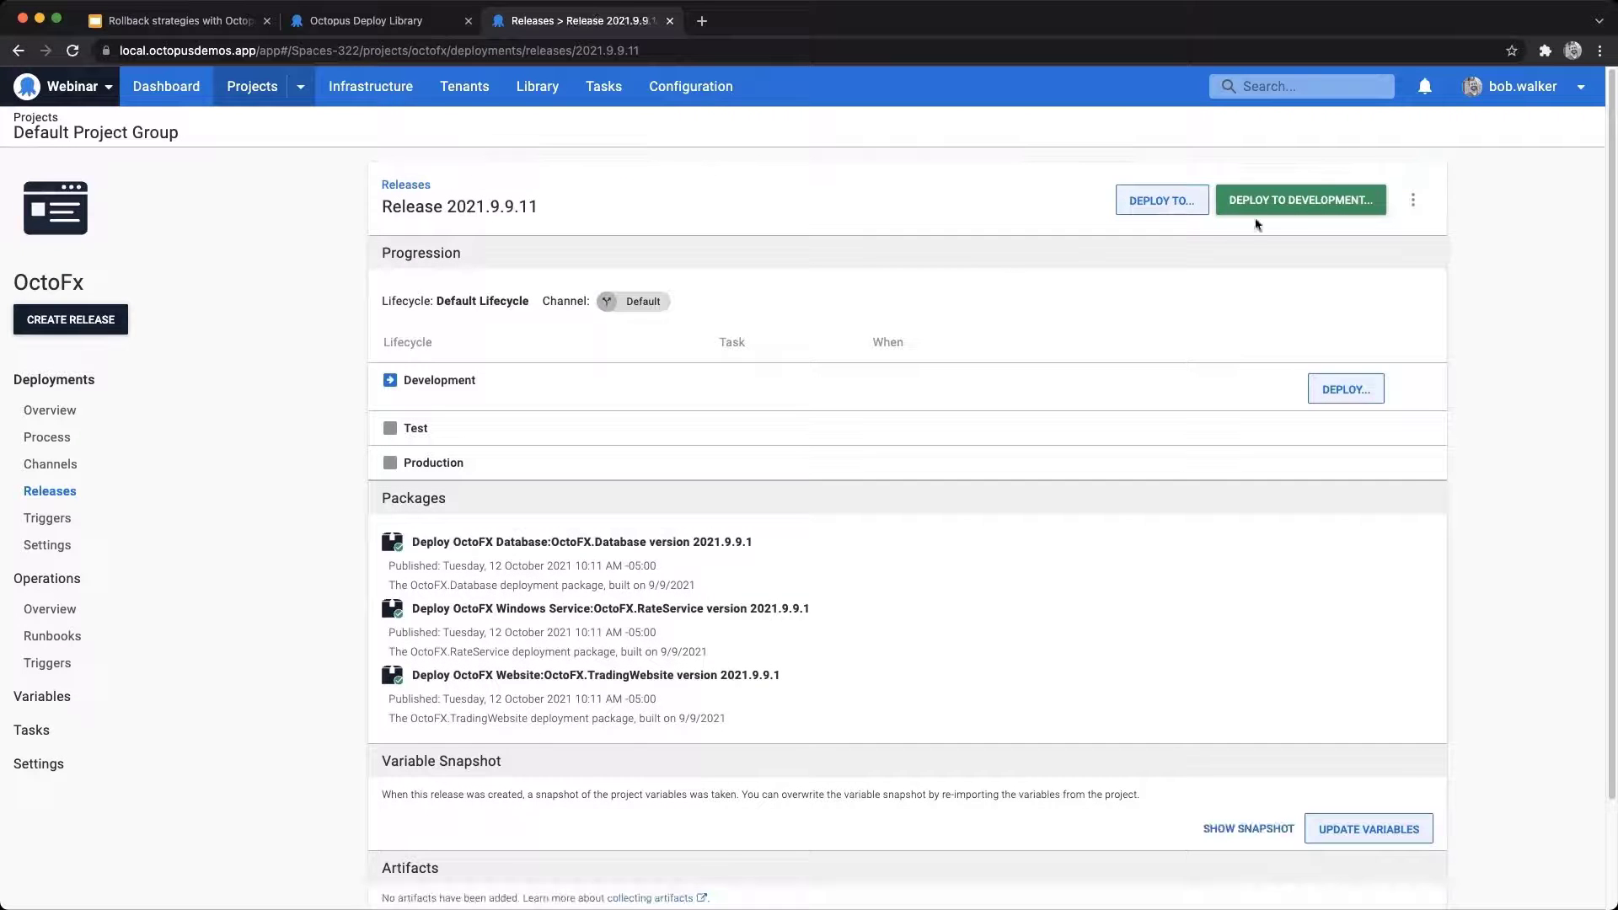
pyautogui.click(1283, 204)
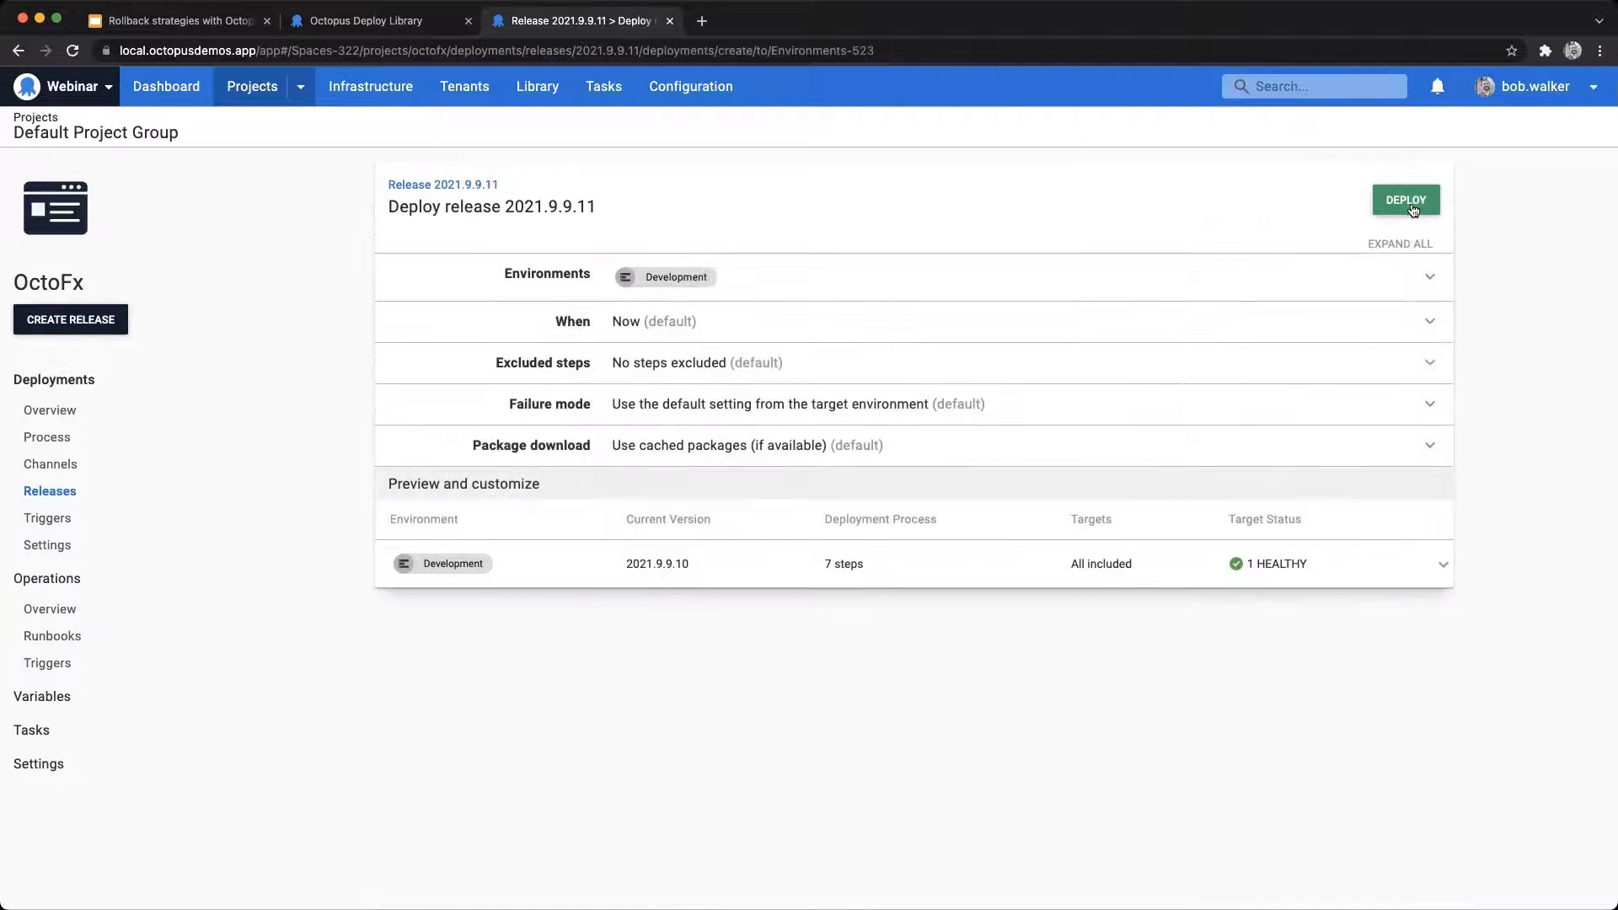
pyautogui.click(1406, 202)
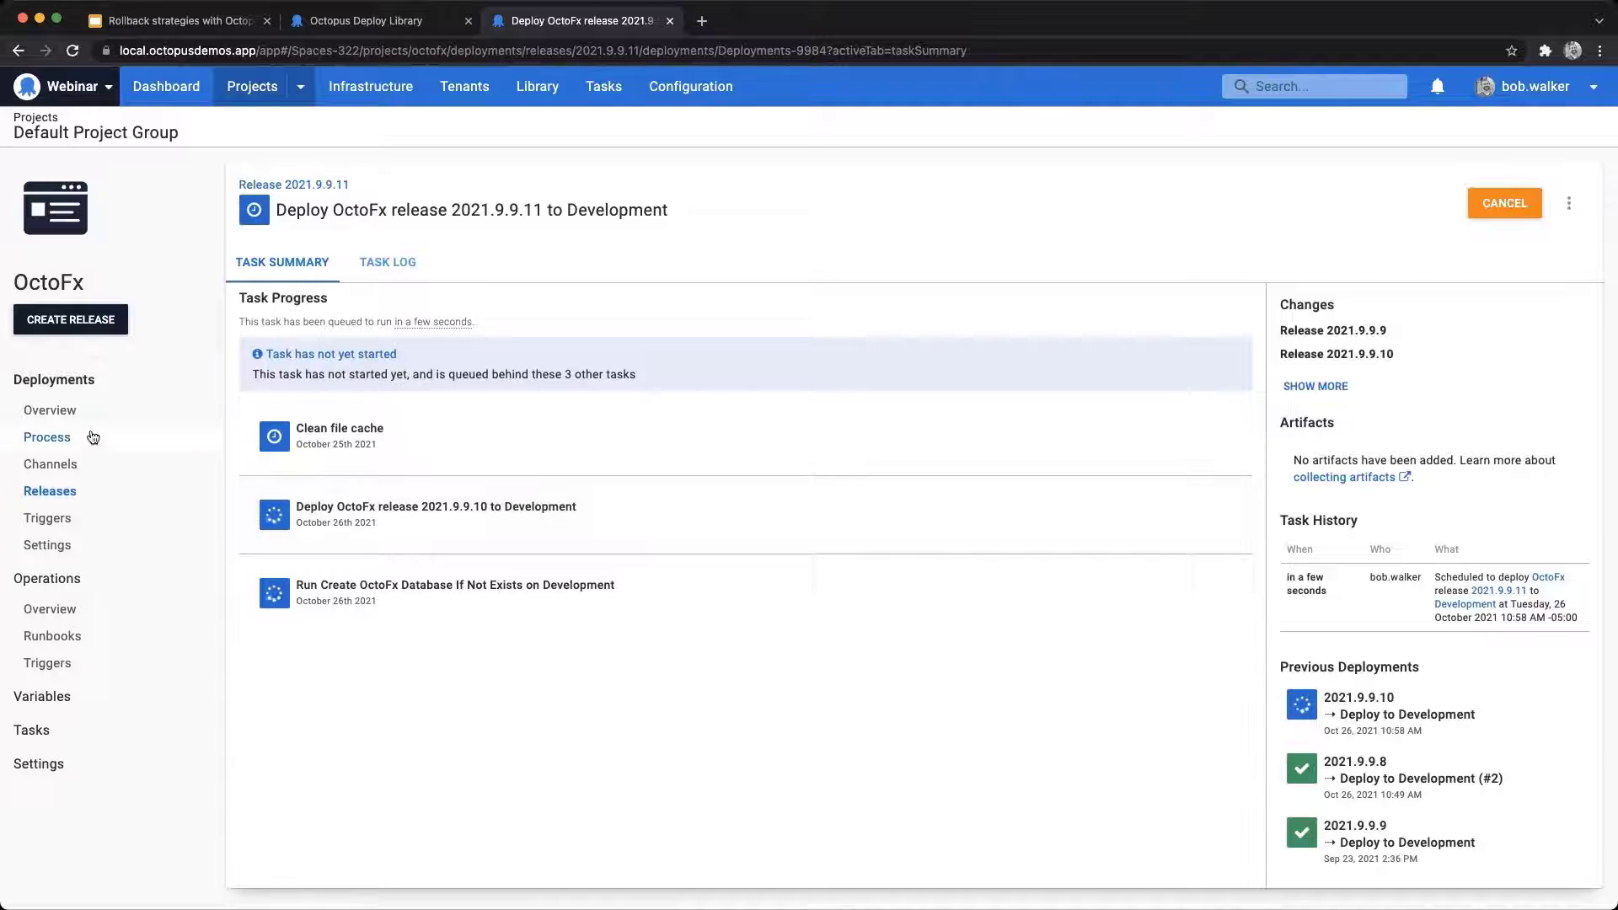
# Step: Open release 2021.9.9.10's Development deployment and examine the Calculate Deployment Mode output in its task summary
pyautogui.click(48, 411)
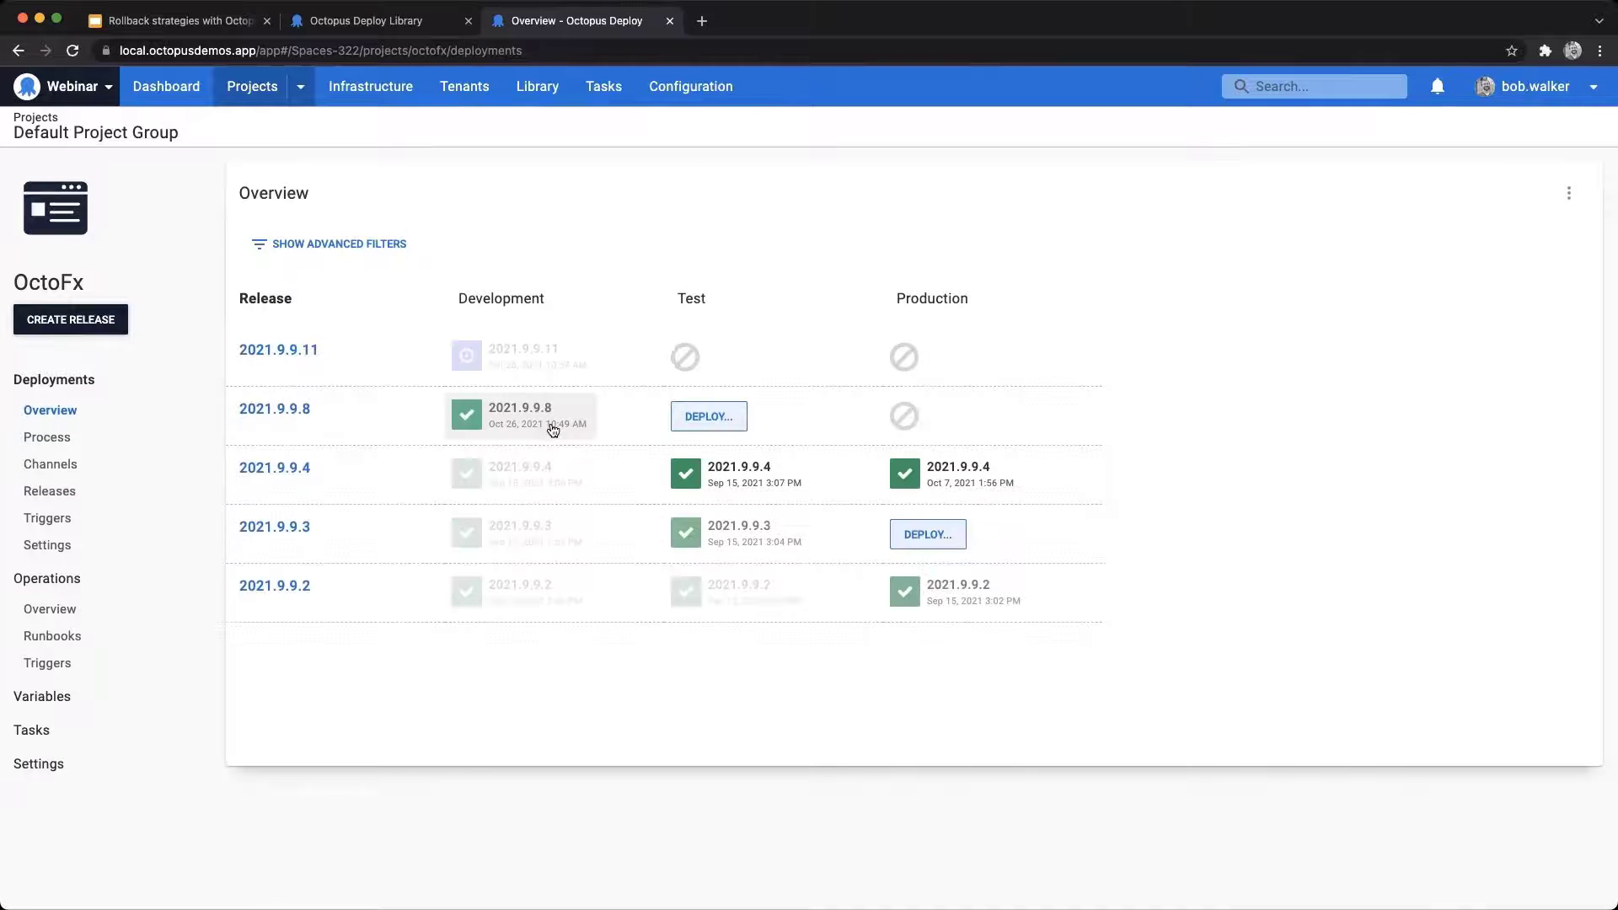
pyautogui.click(79, 492)
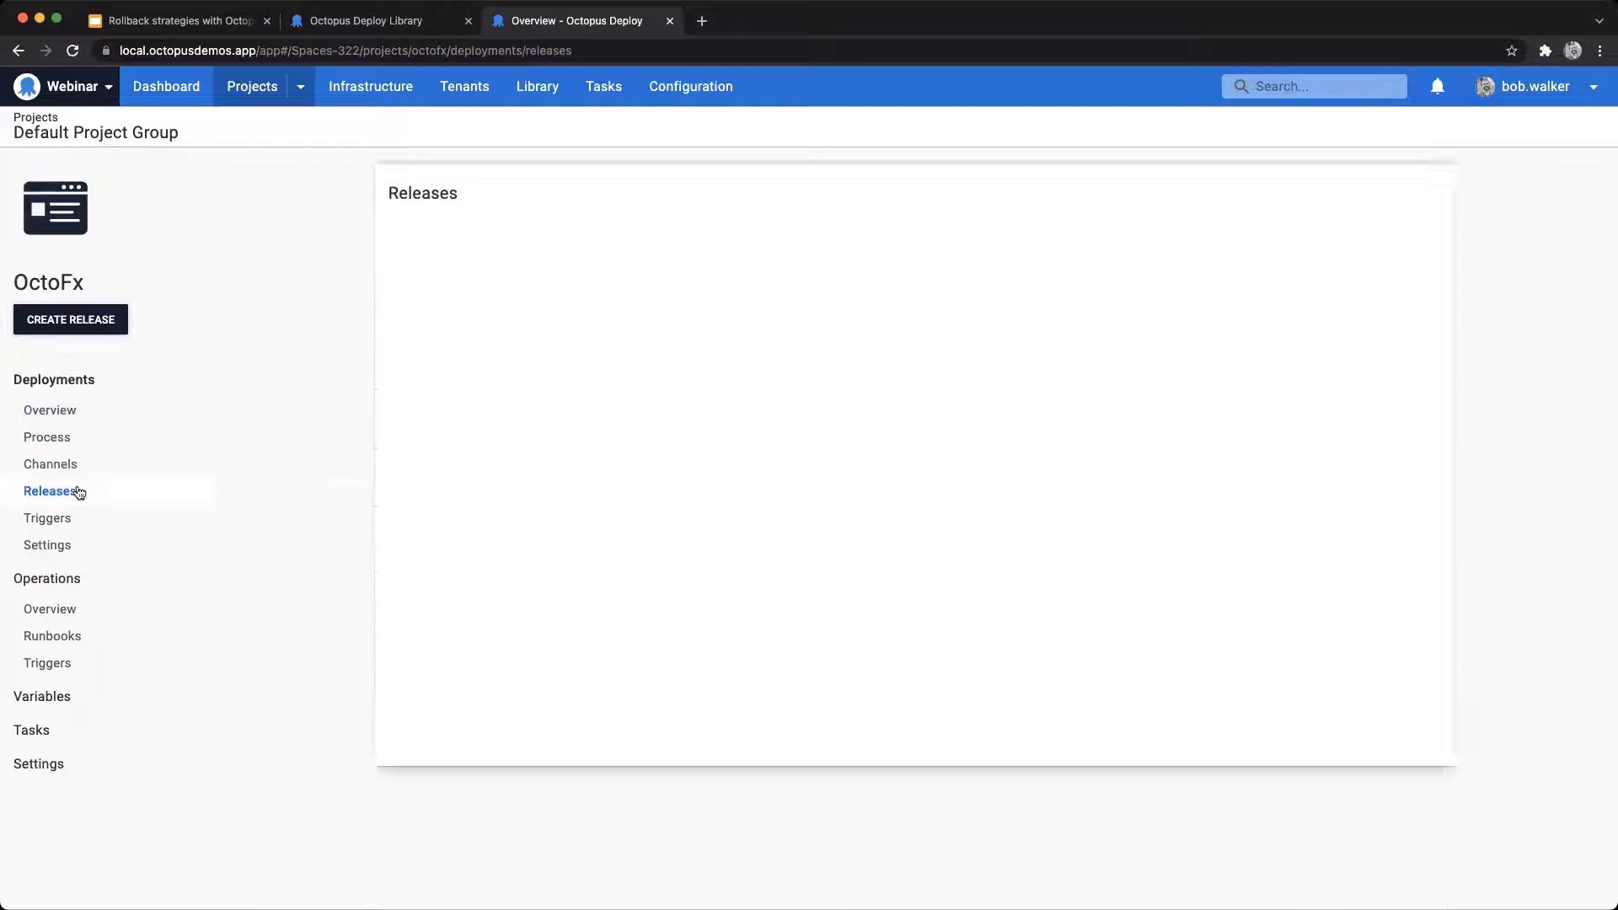
pyautogui.click(462, 398)
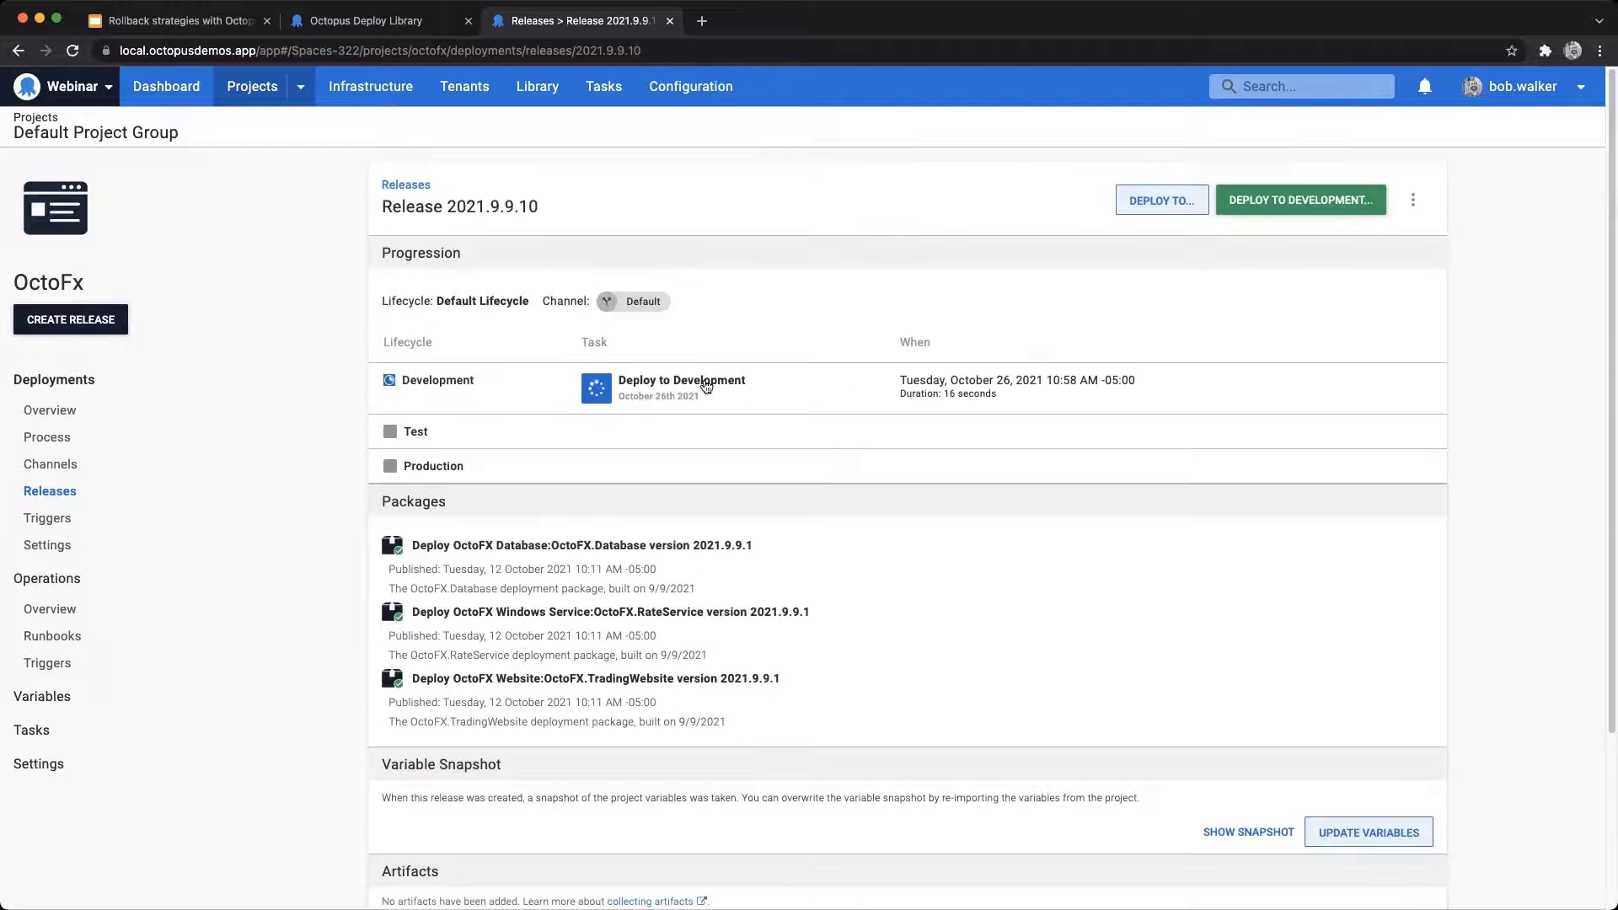
pyautogui.click(706, 384)
pyautogui.scroll(-2, 839, 316)
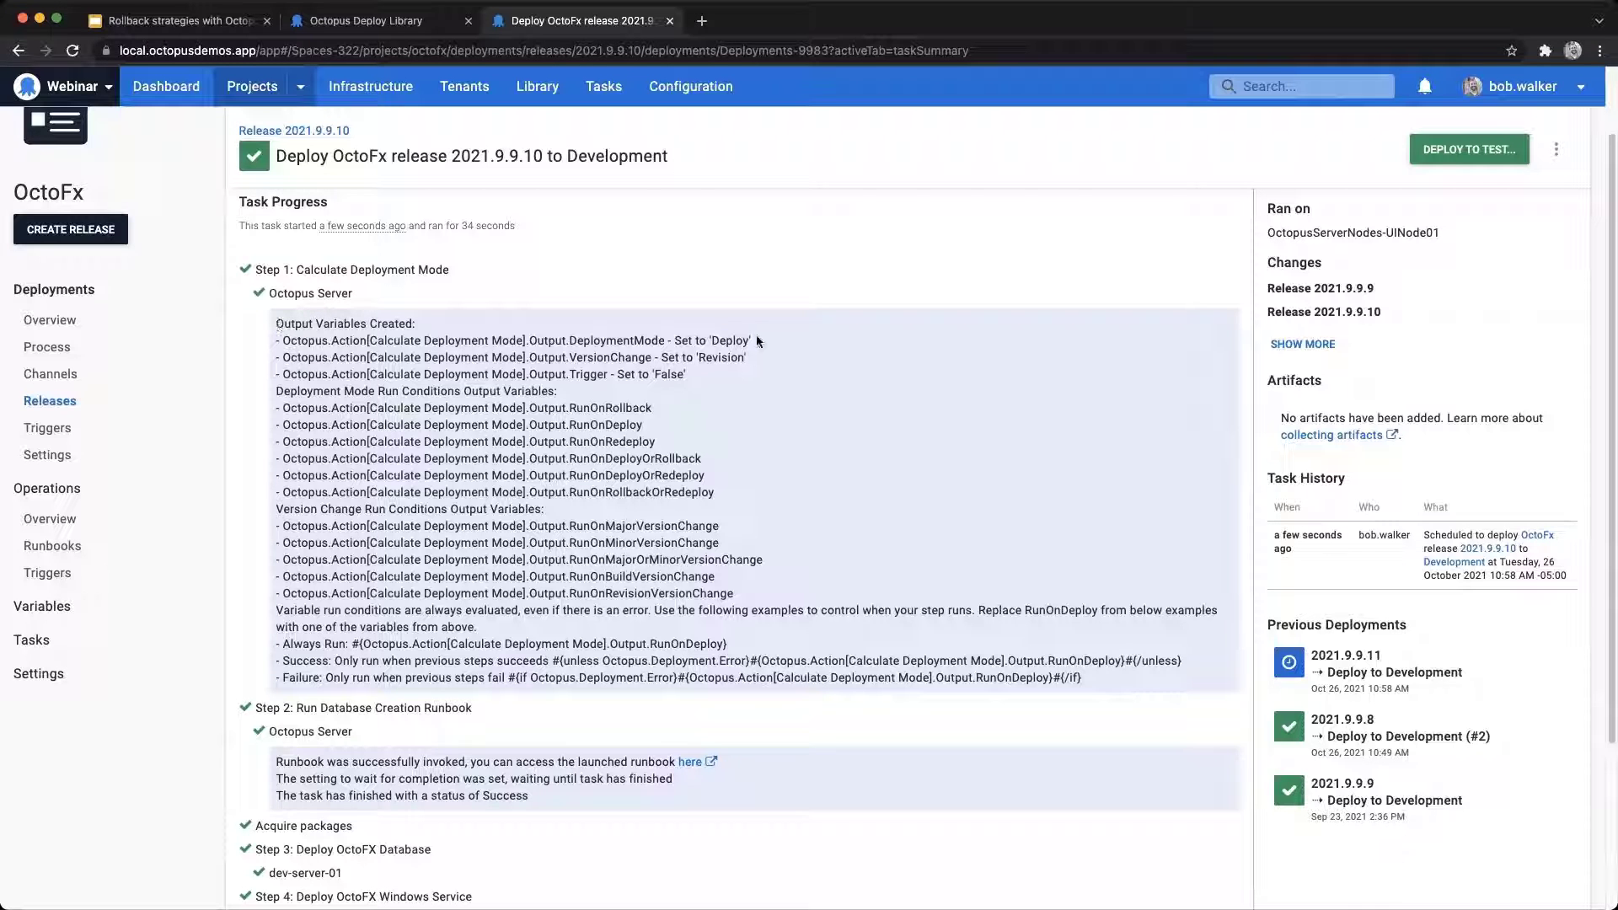
# Step: Review the DeploymentMode value, the version change run condition variables and the results of the remaining steps in the task summary
pyautogui.moveTo(751, 340); pyautogui.dragTo(572, 341)
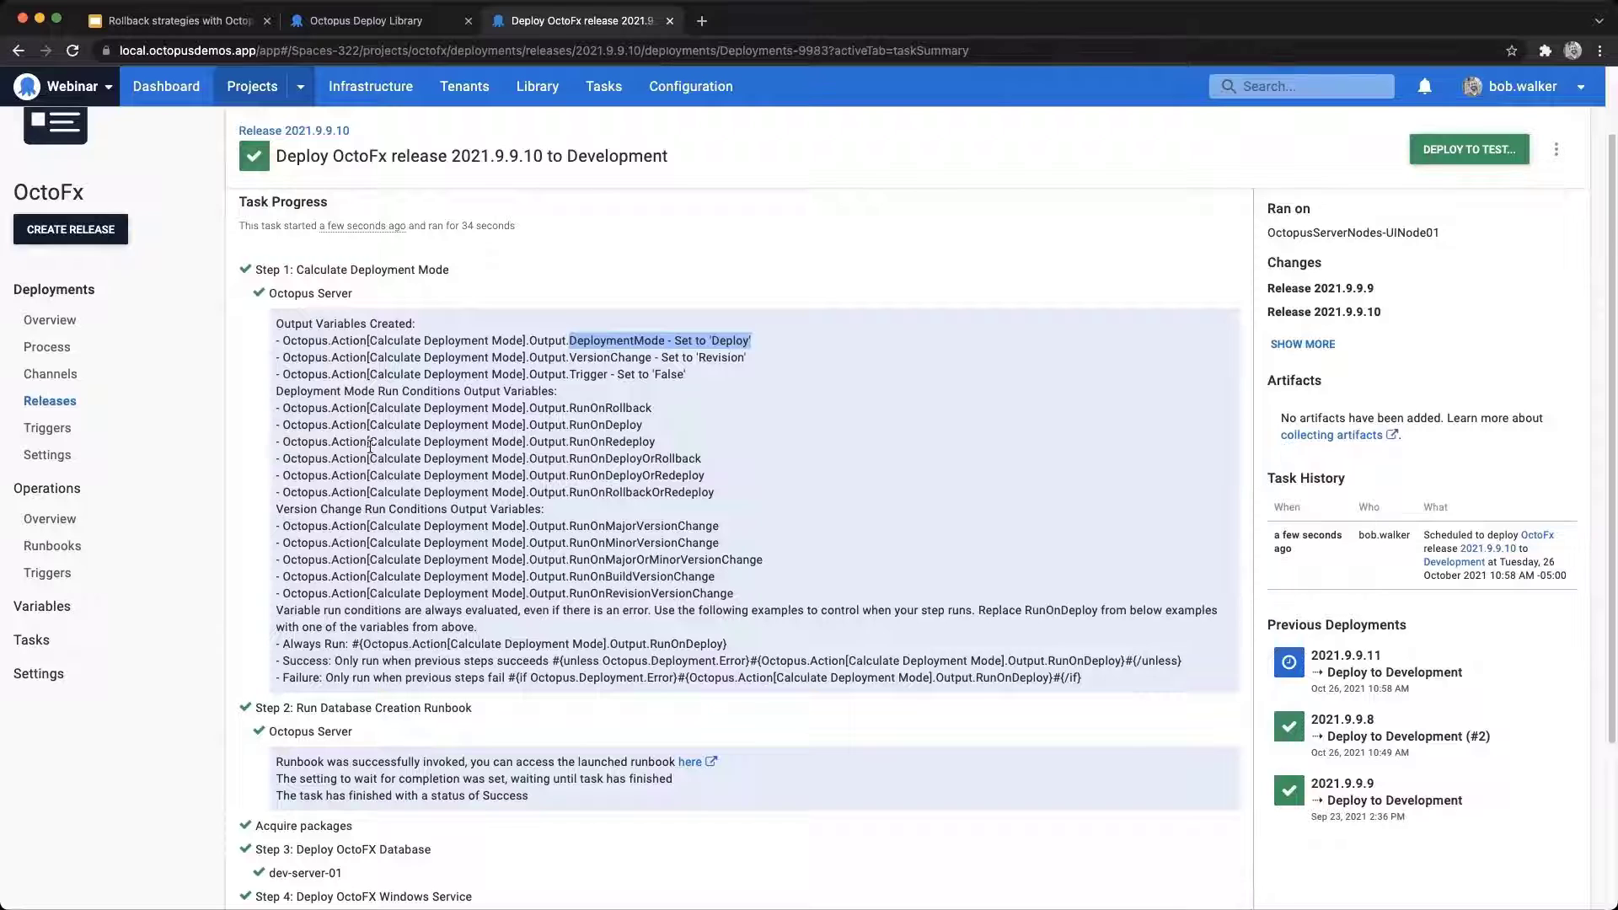
pyautogui.moveTo(735, 597); pyautogui.dragTo(286, 527)
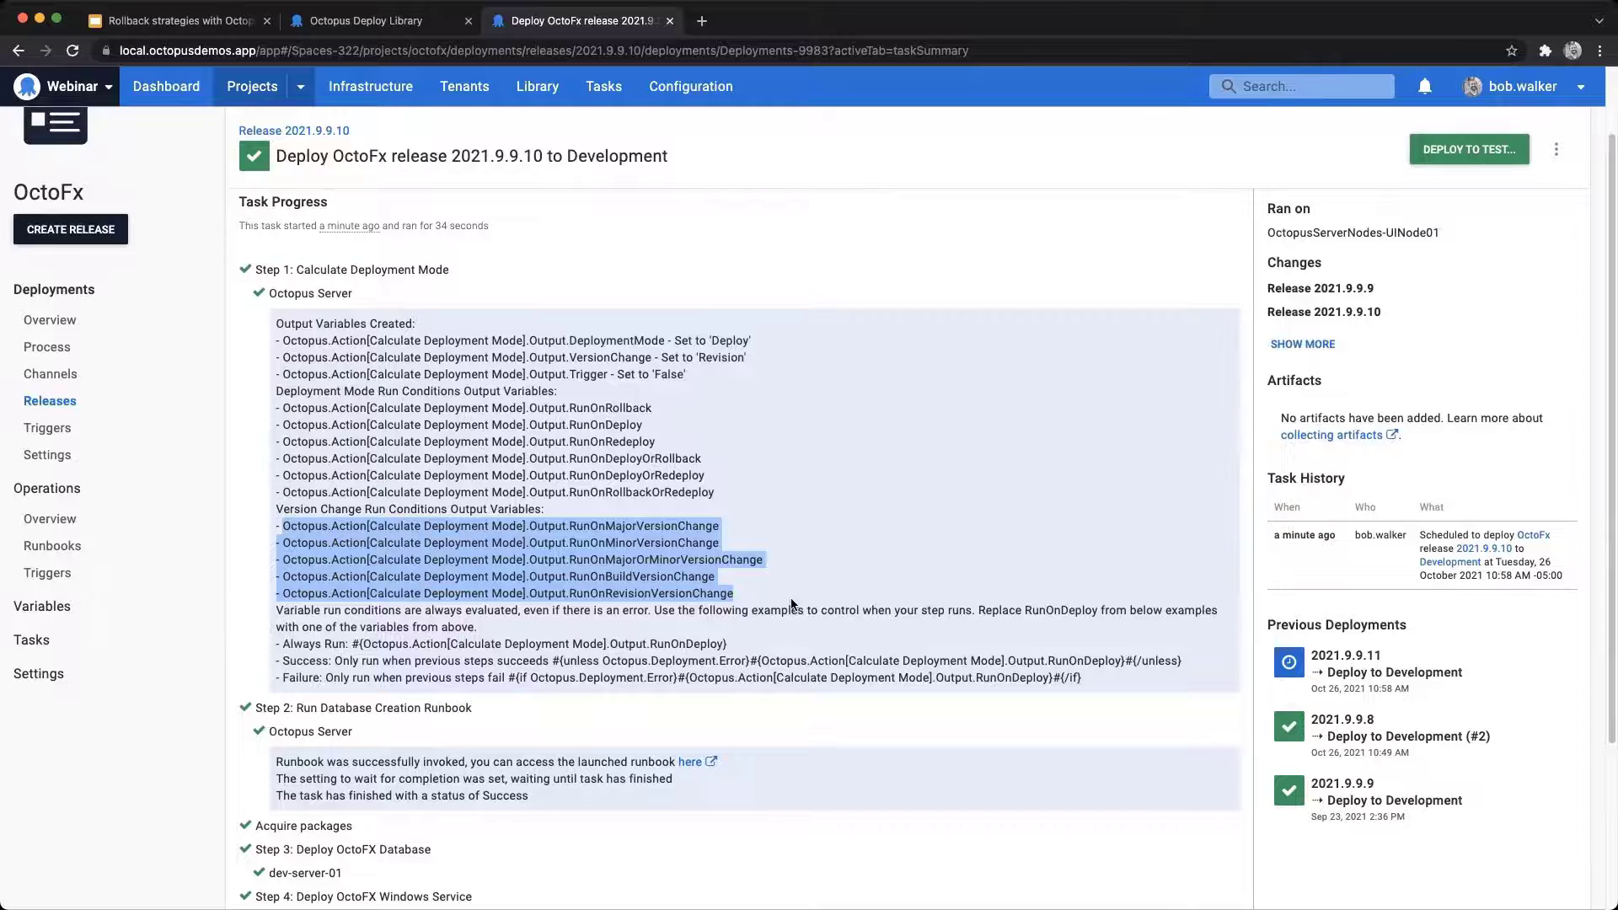
pyautogui.scroll(-2, 838, 598)
pyautogui.scroll(-3, 832, 459)
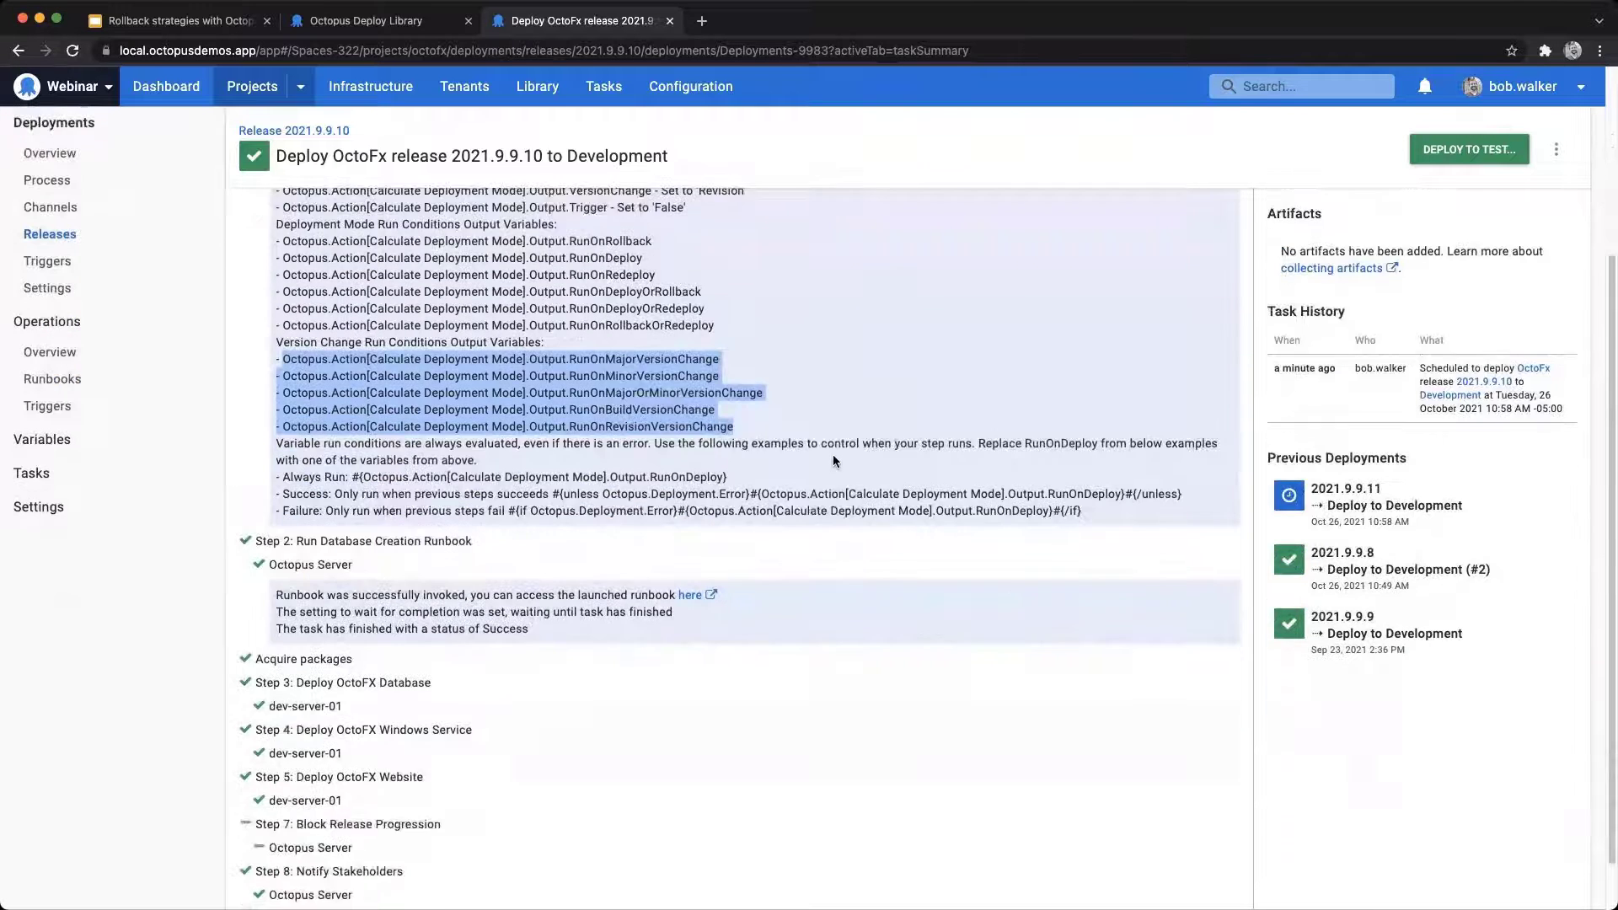
pyautogui.scroll(-2, 833, 459)
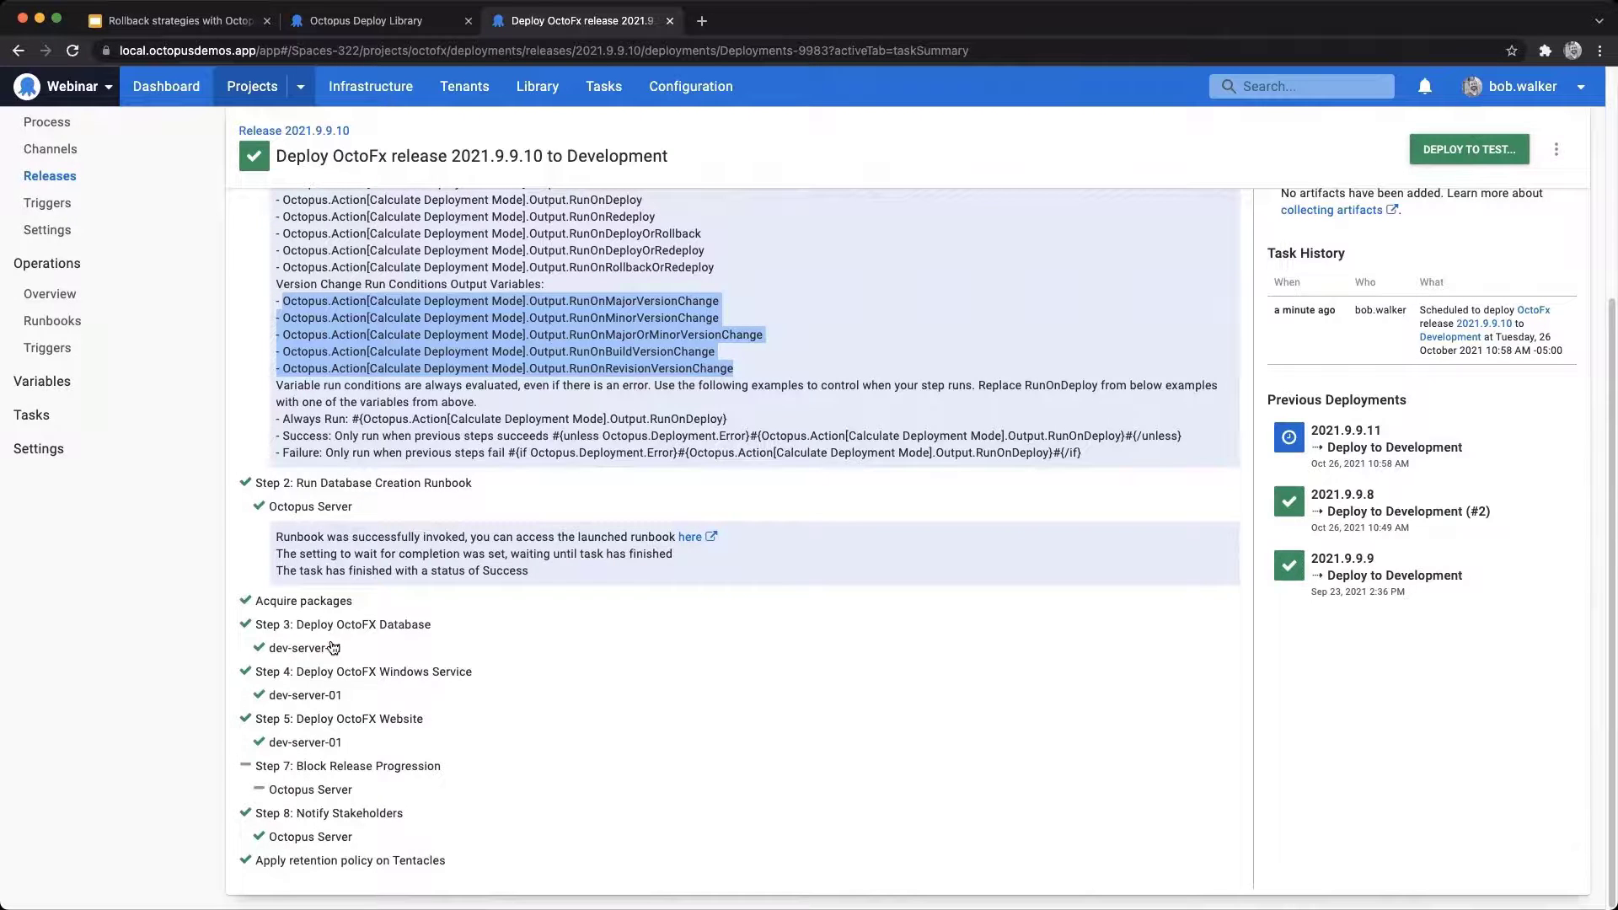
pyautogui.scroll(4, 333, 647)
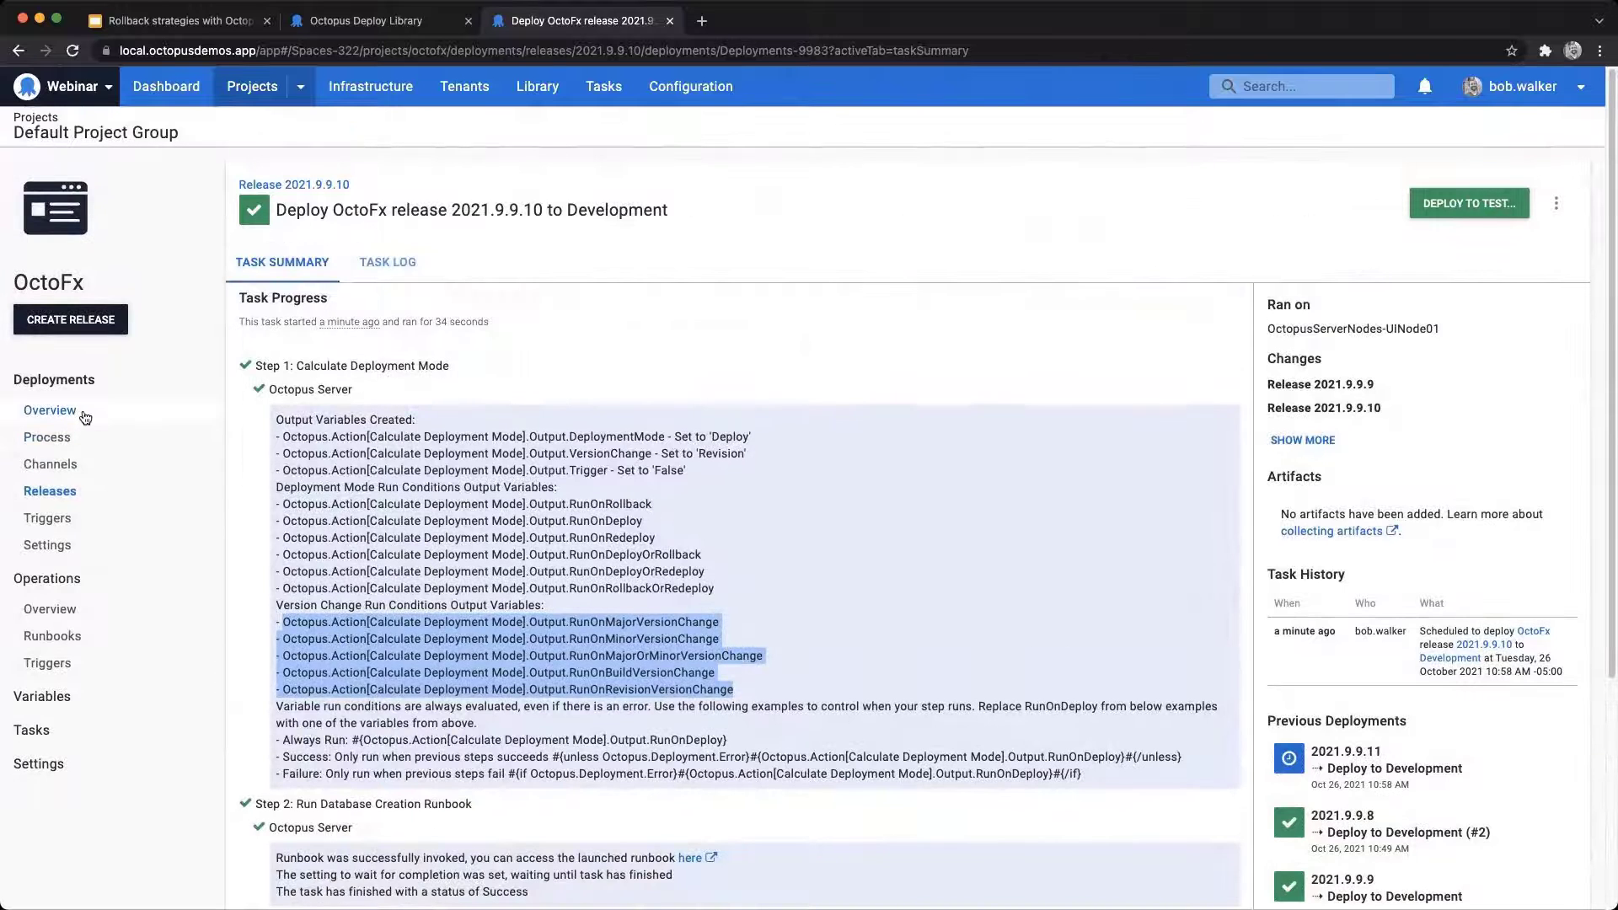
# Step: Open release 2021.9.9.11's Development deployment from the project overview and review its task summary
pyautogui.click(85, 418)
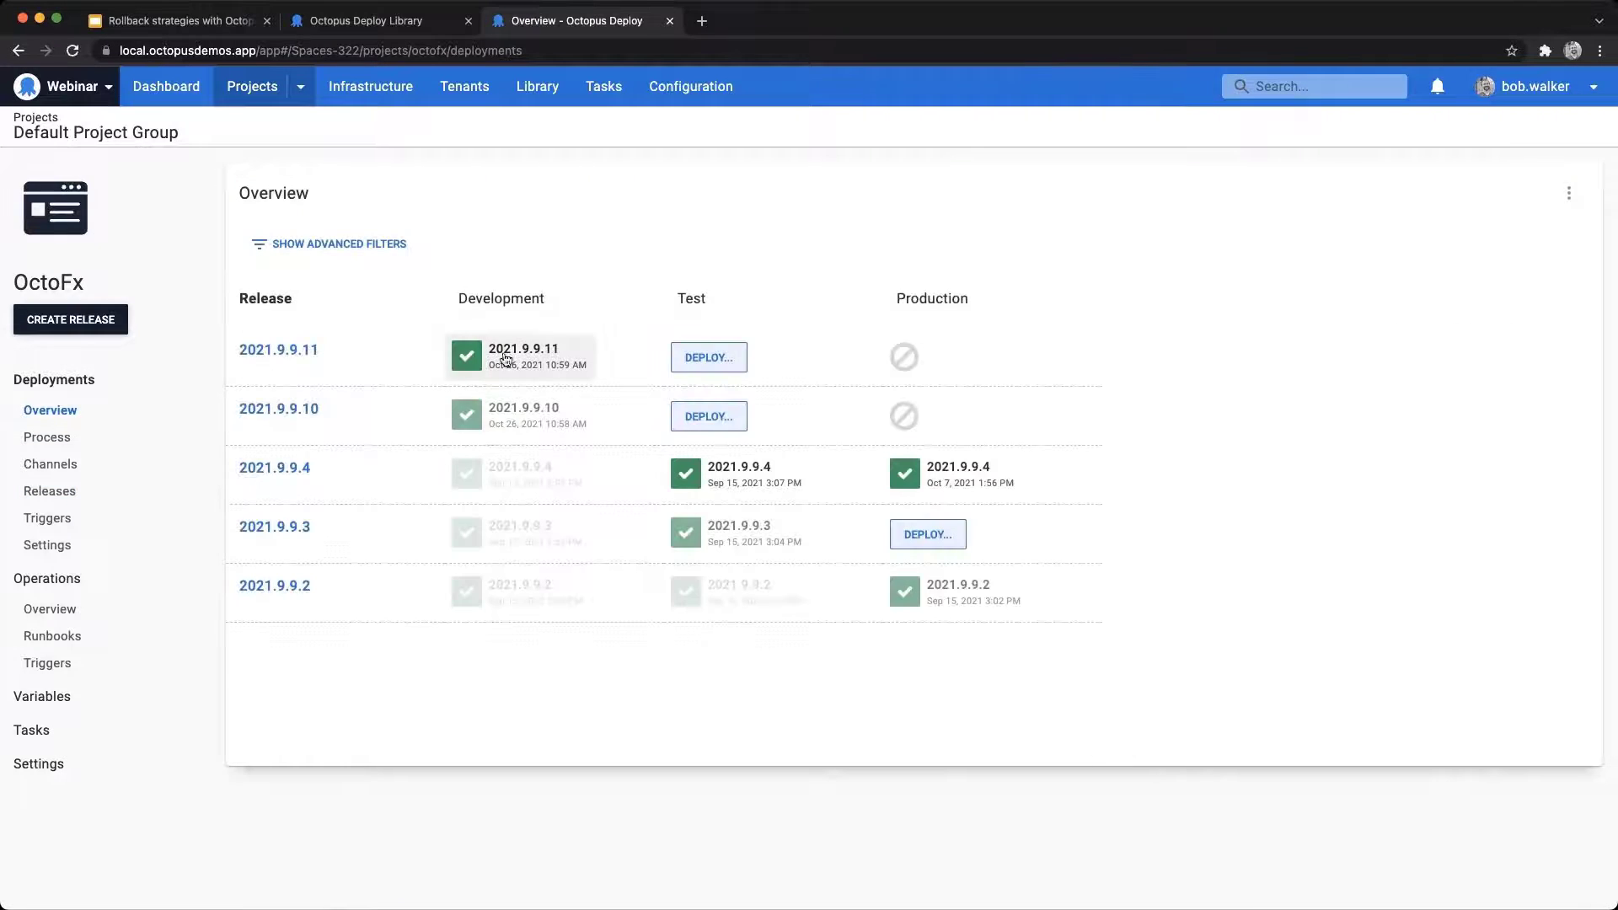
pyautogui.click(515, 353)
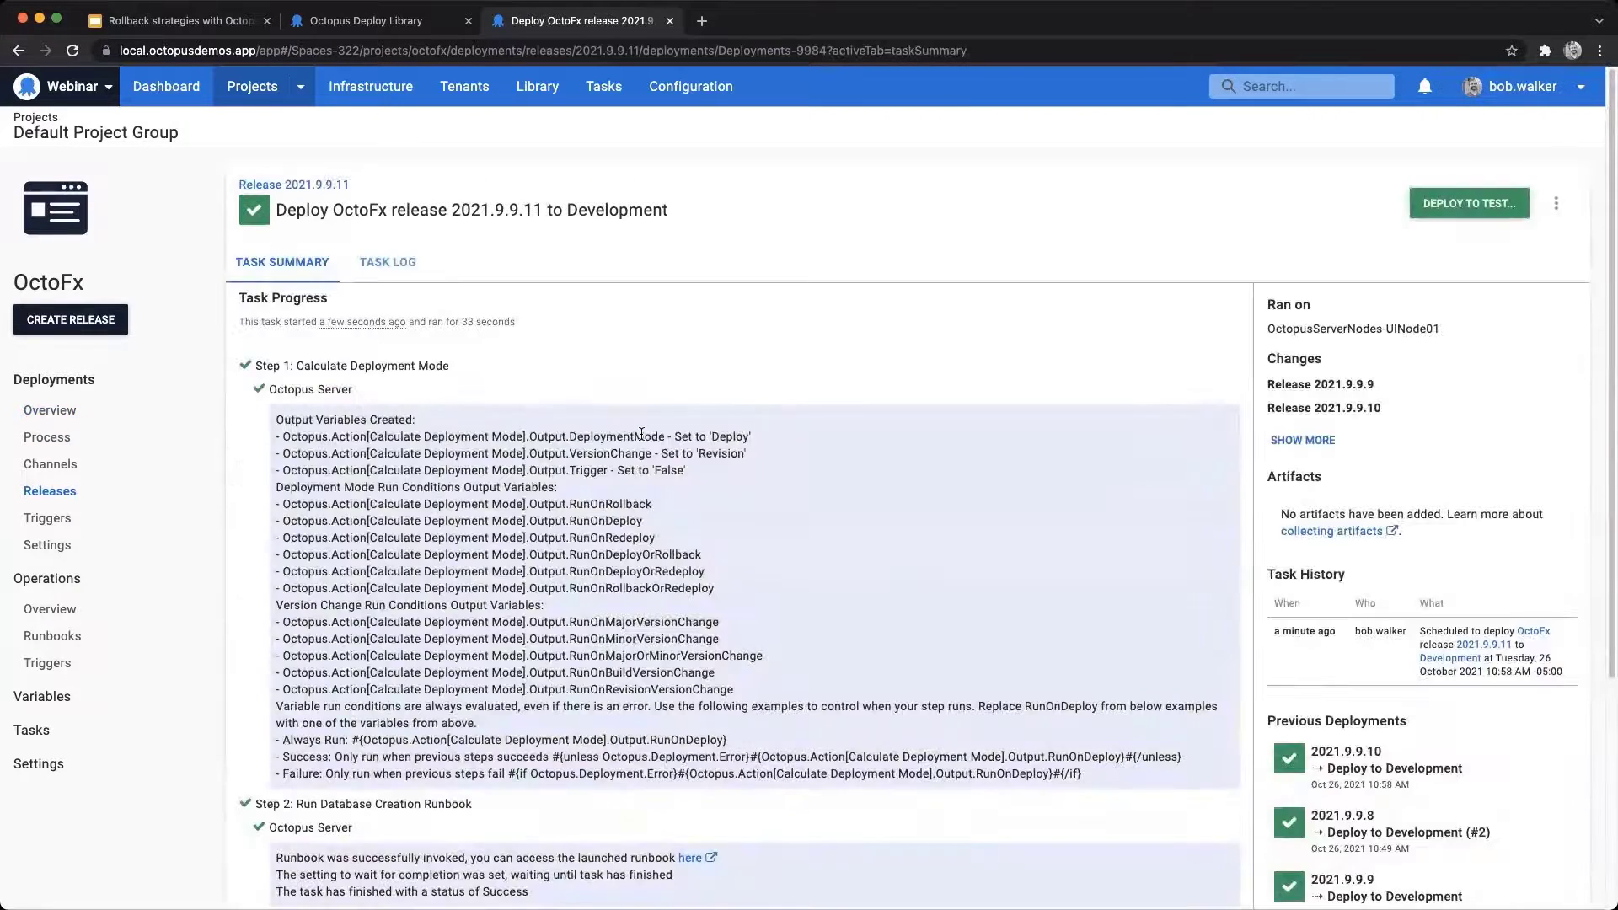
pyautogui.scroll(-4, 641, 434)
pyautogui.scroll(5, 642, 434)
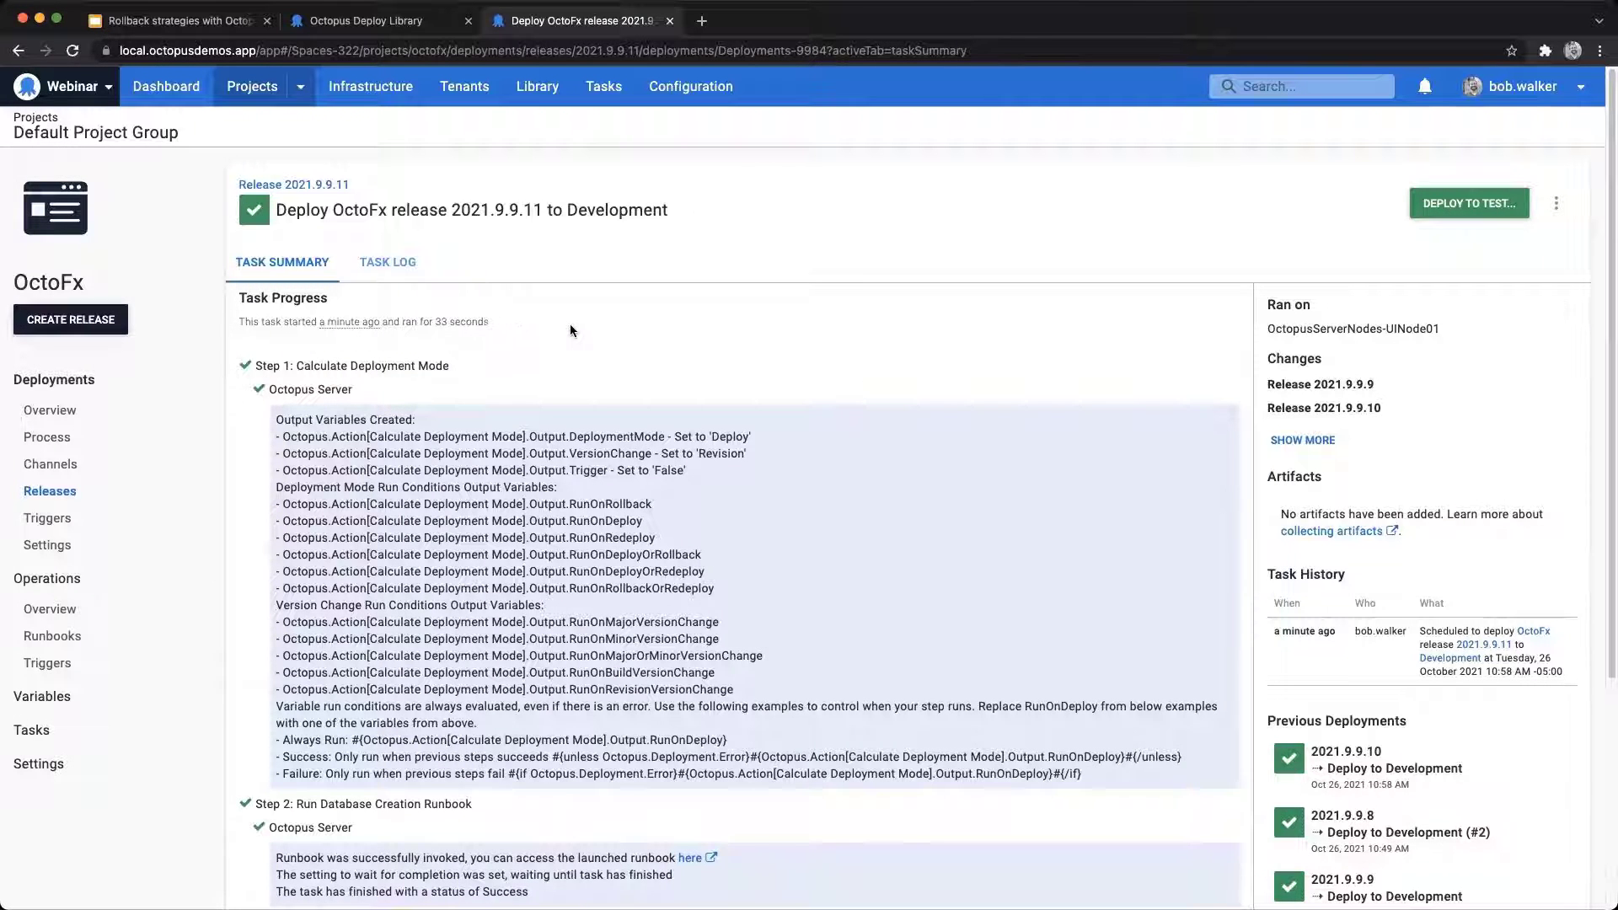
# Step: Return to the project overview, open release 2021.9.9.10's Development deployment and redeploy it to Development
pyautogui.press('super+Left')
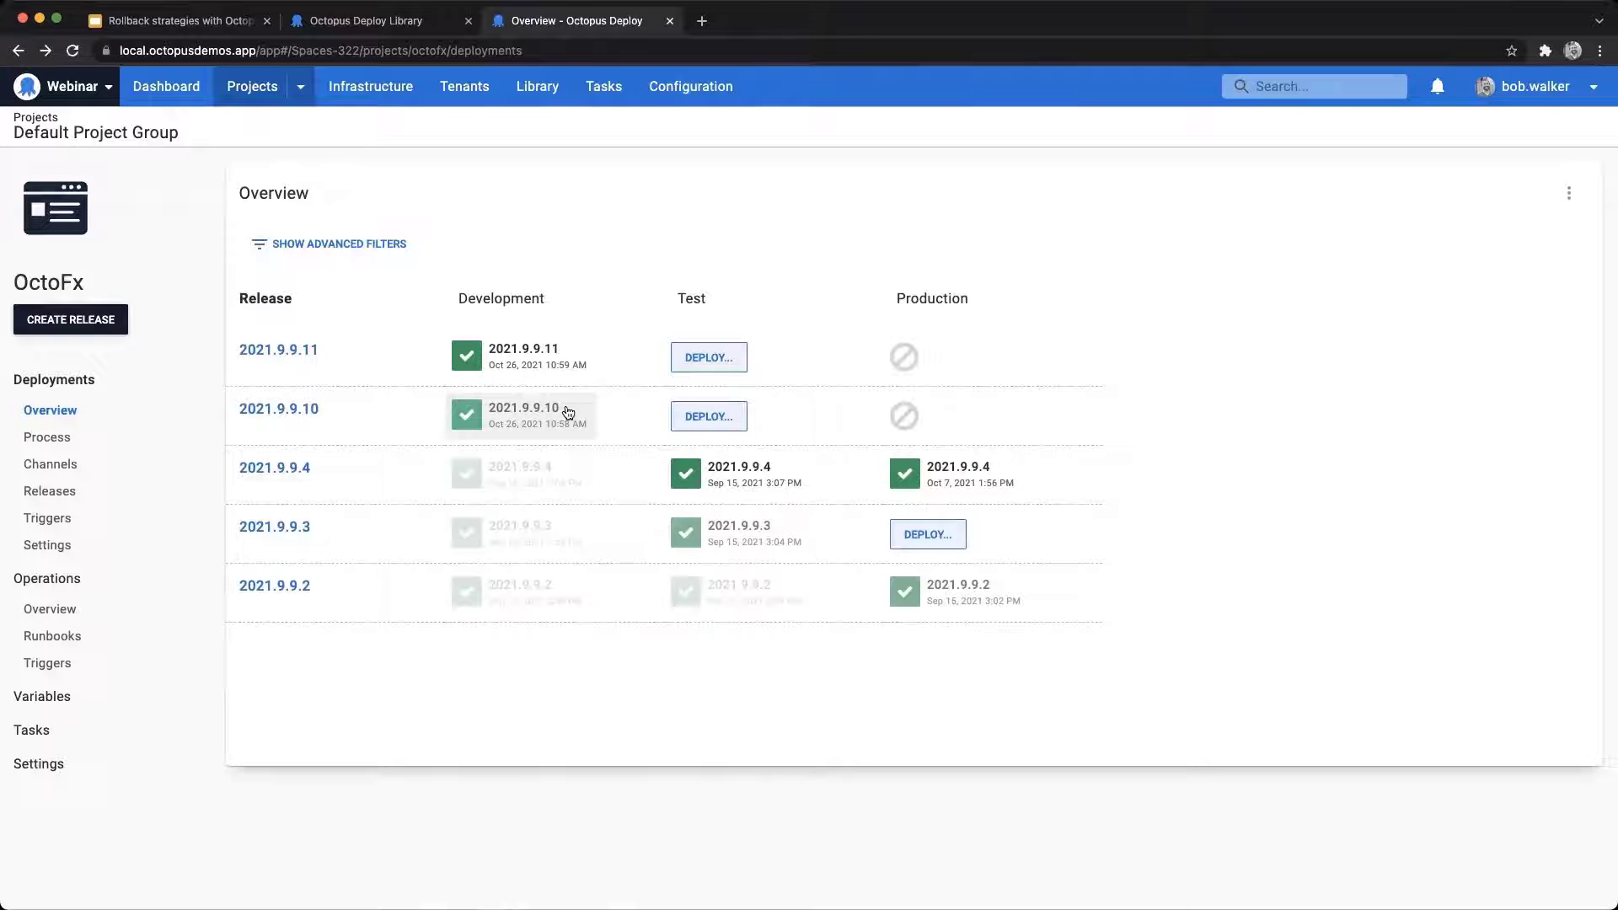
pyautogui.click(569, 413)
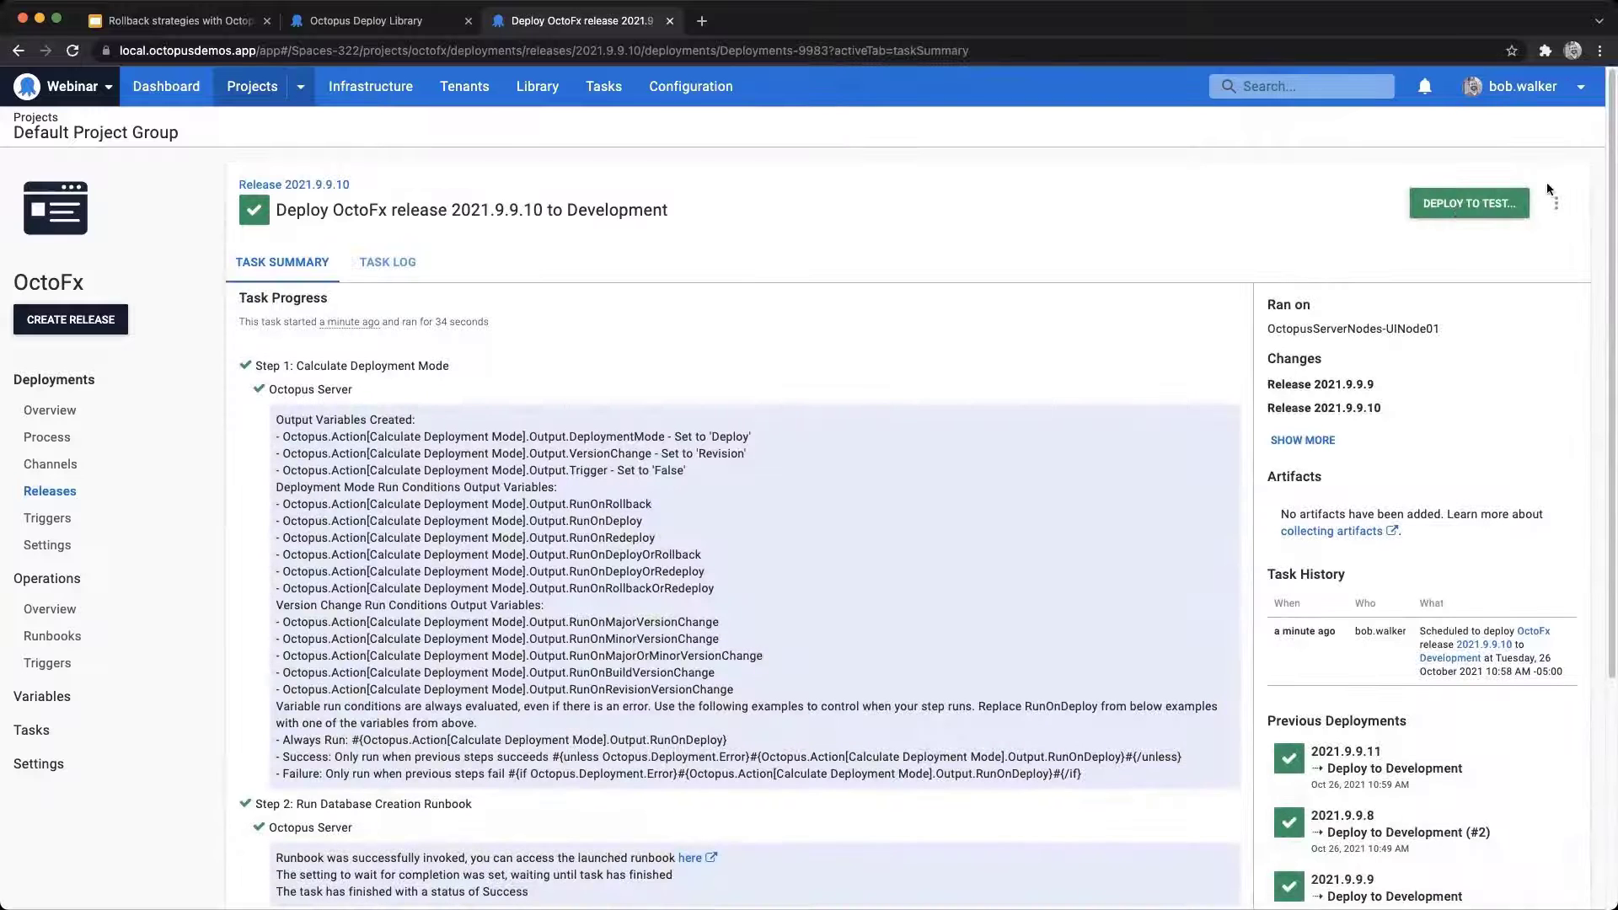
pyautogui.click(1553, 203)
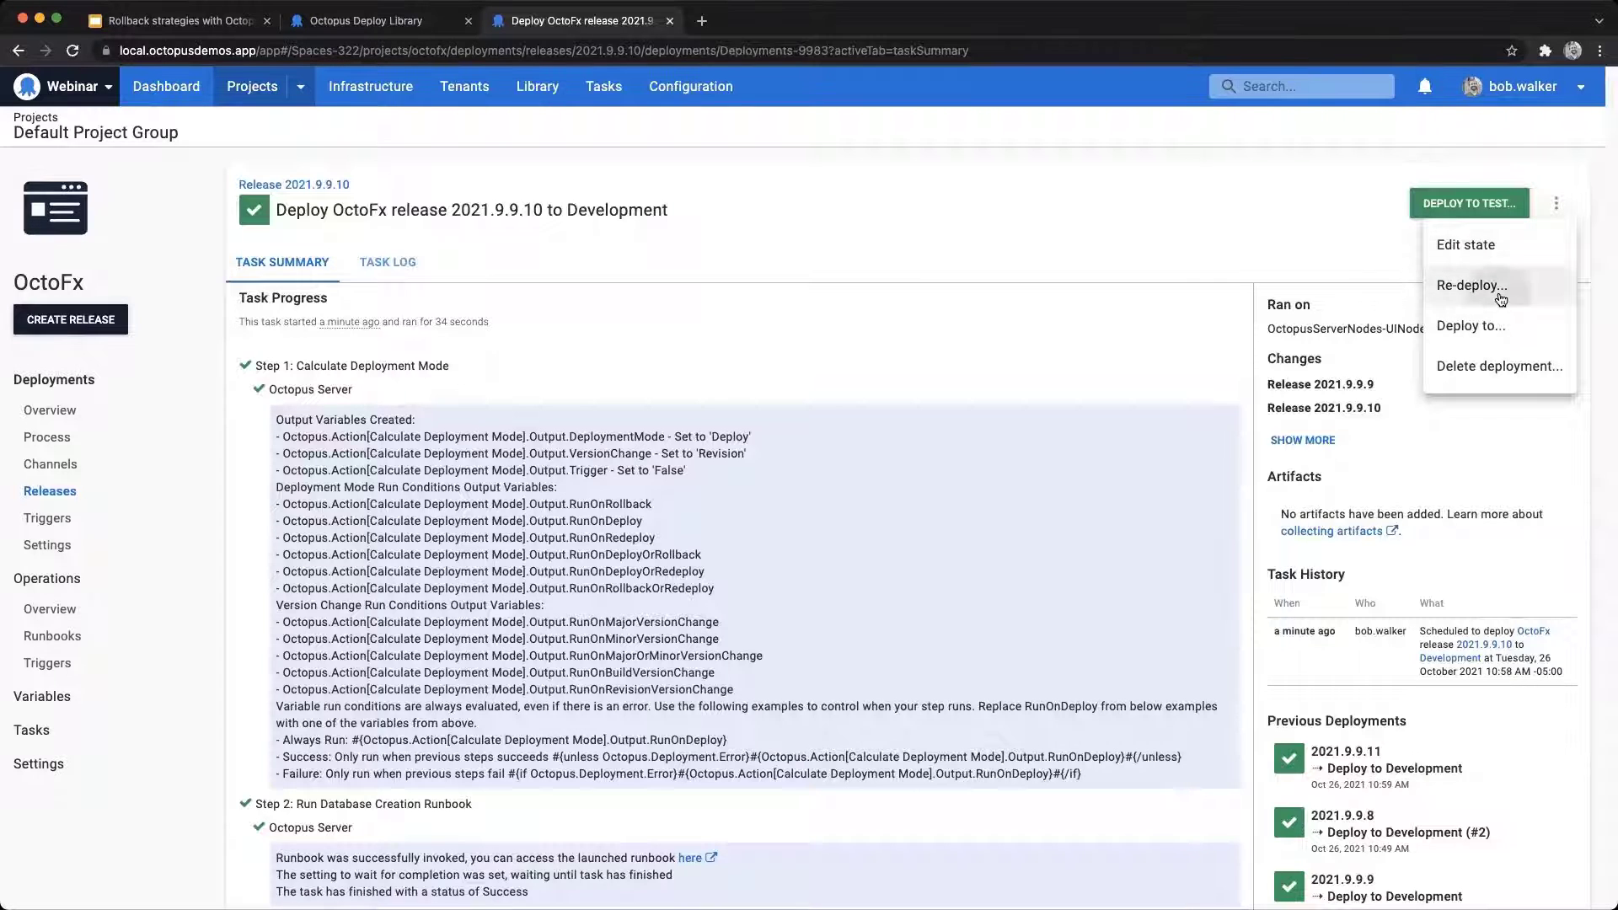
pyautogui.click(1505, 292)
pyautogui.click(1406, 200)
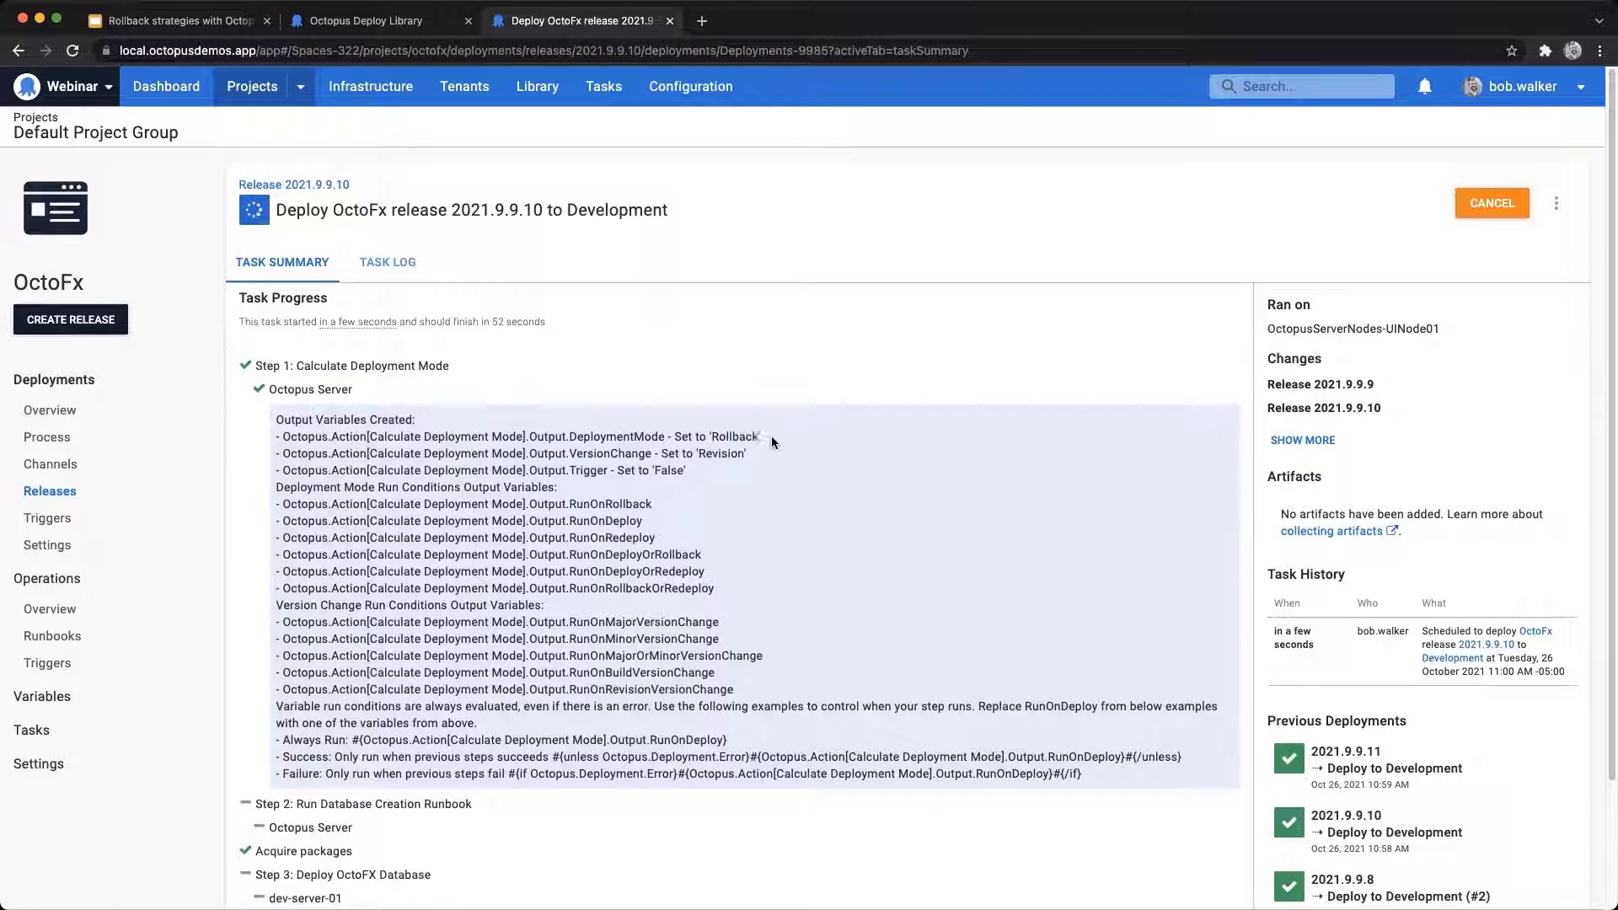
# Step: Examine the redeployment's DeploymentMode output and step results, then check the releases' progression in the project overview and open the deployment process
pyautogui.moveTo(762, 436); pyautogui.dragTo(677, 433)
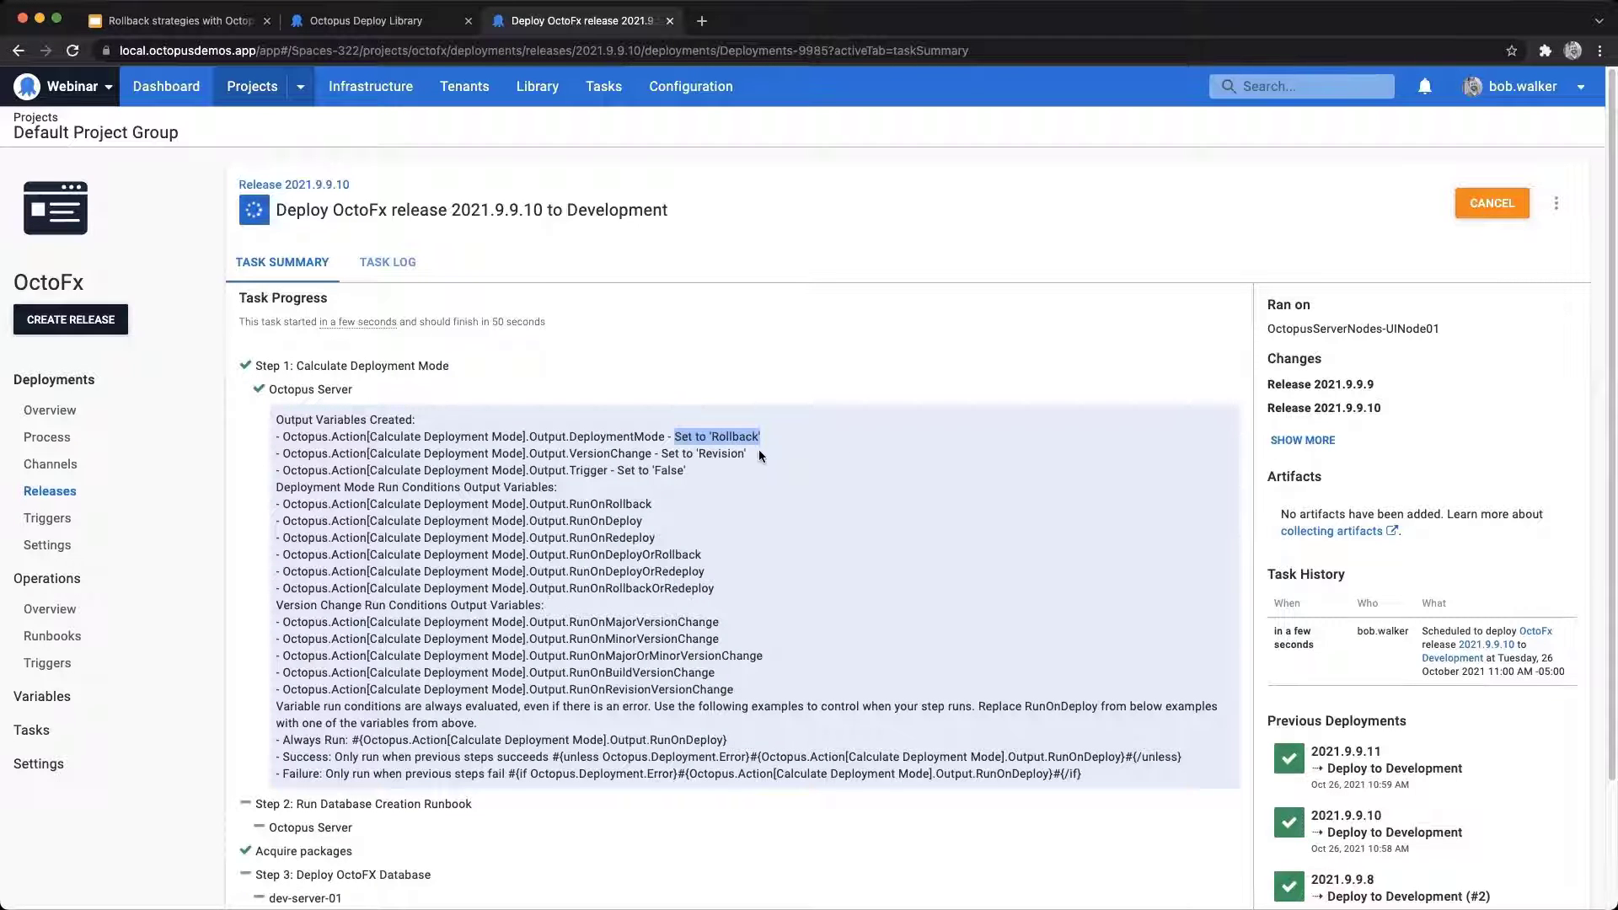
pyautogui.scroll(-3, 747, 456)
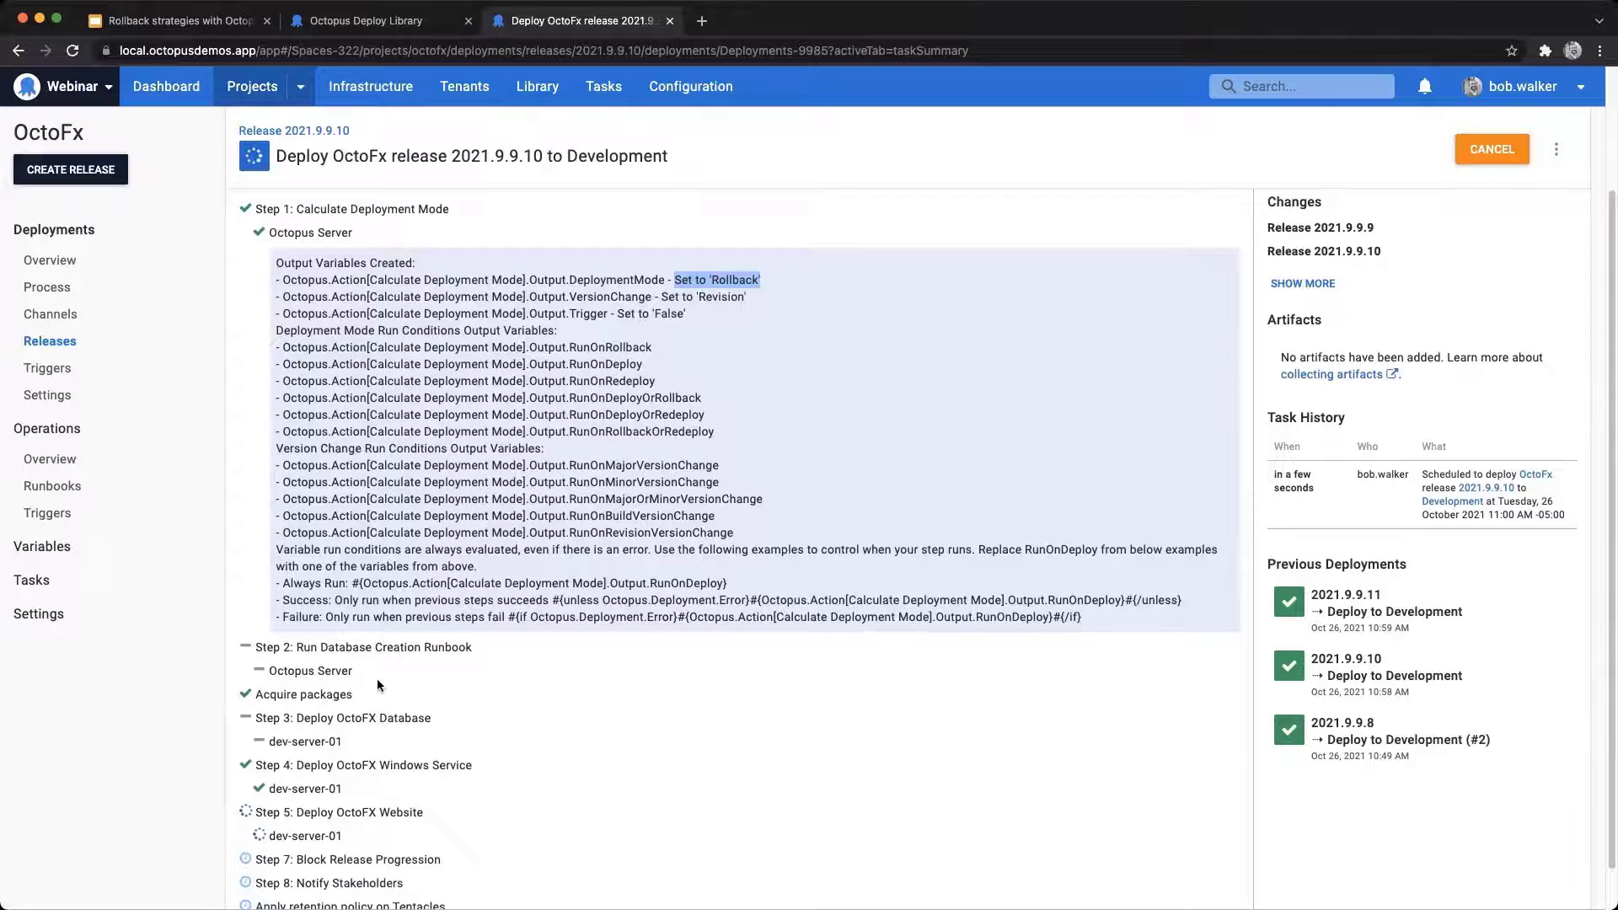
pyautogui.scroll(-1, 316, 727)
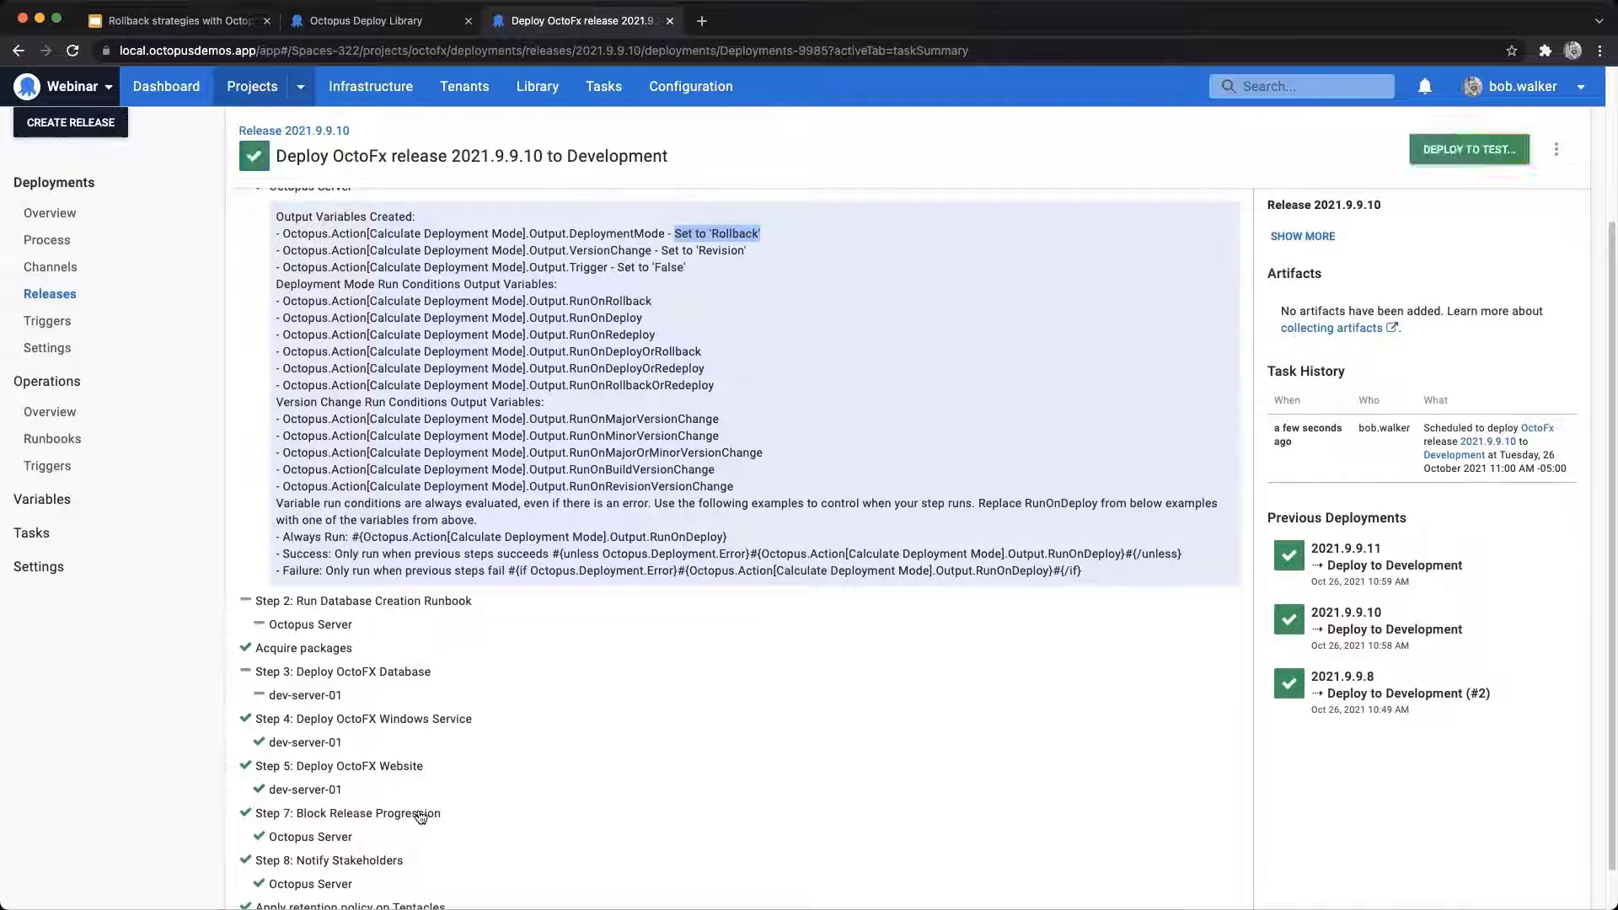
pyautogui.scroll(-1, 523, 759)
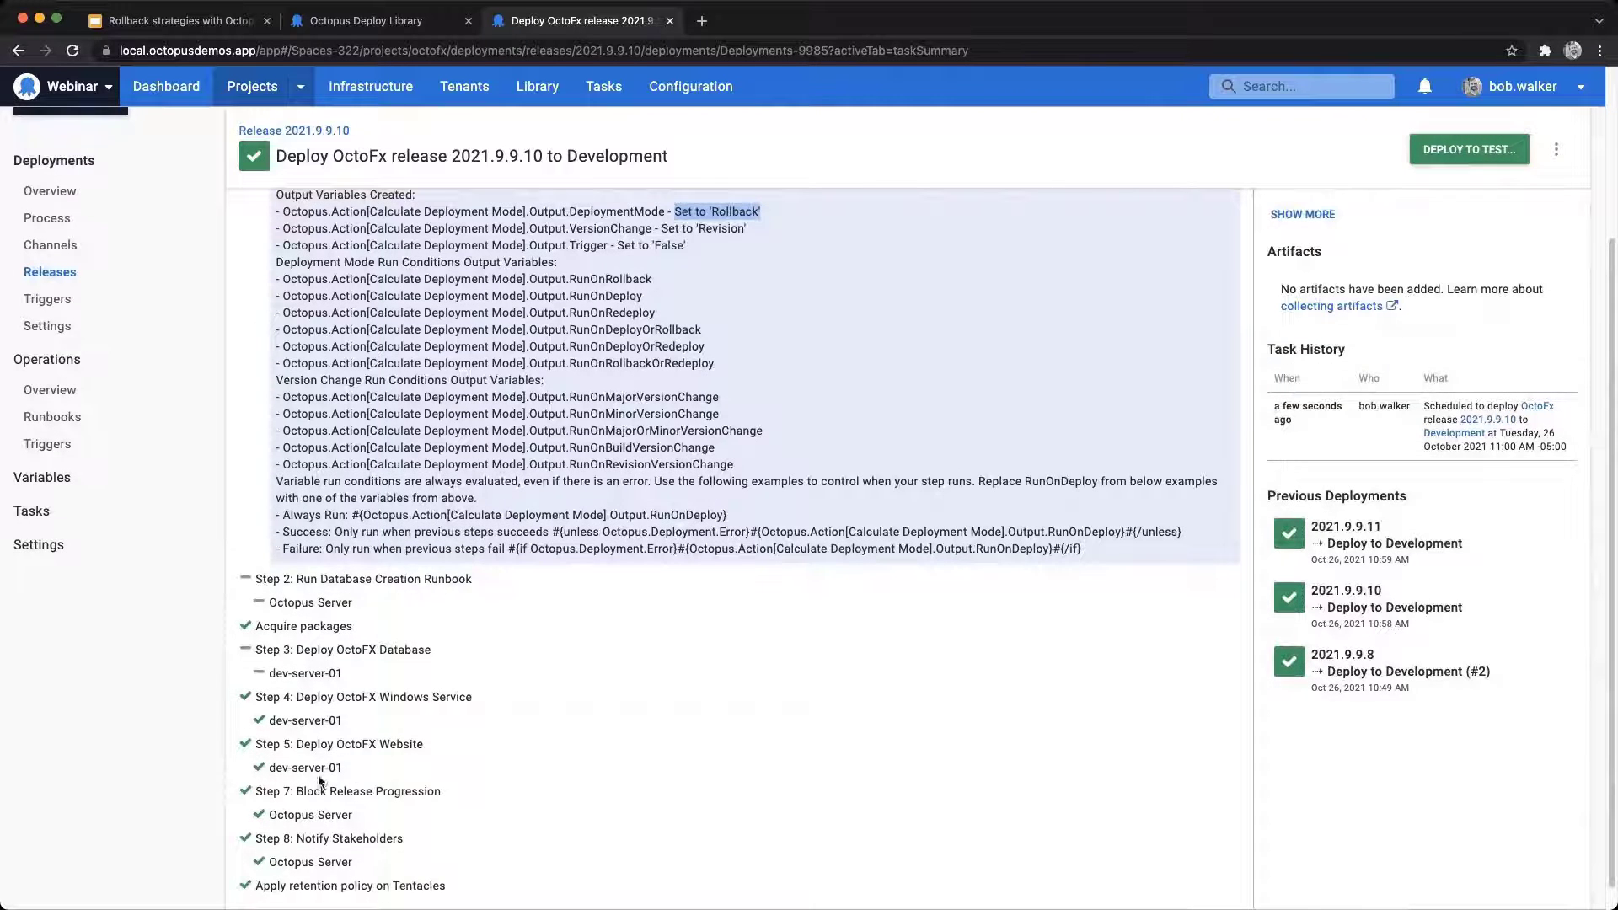
pyautogui.scroll(5, 322, 712)
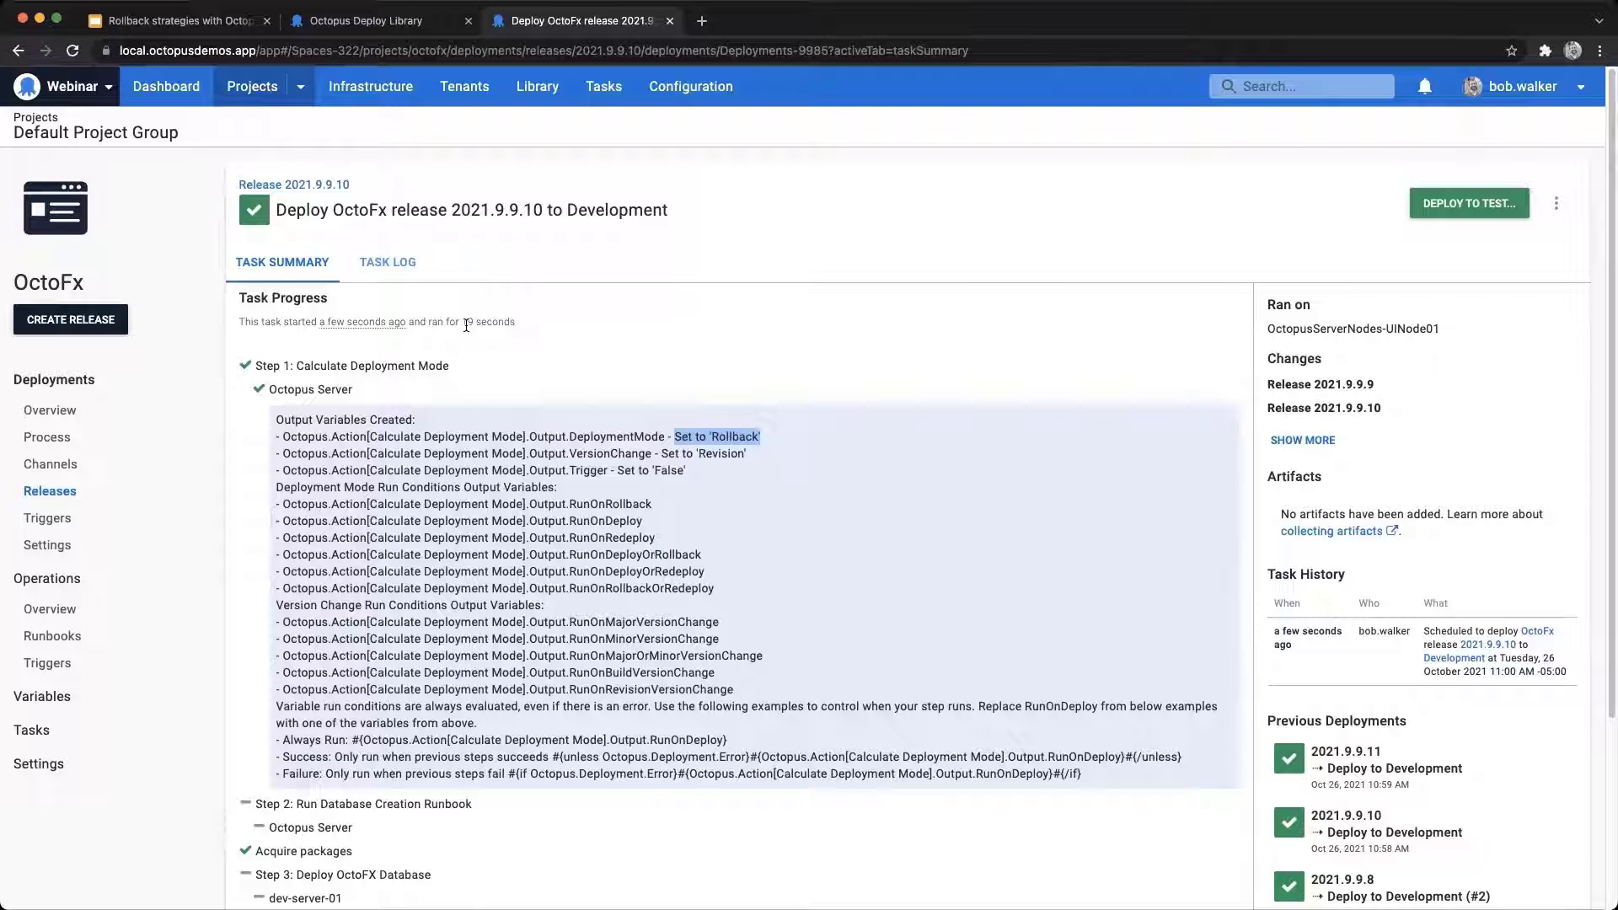
pyautogui.click(75, 412)
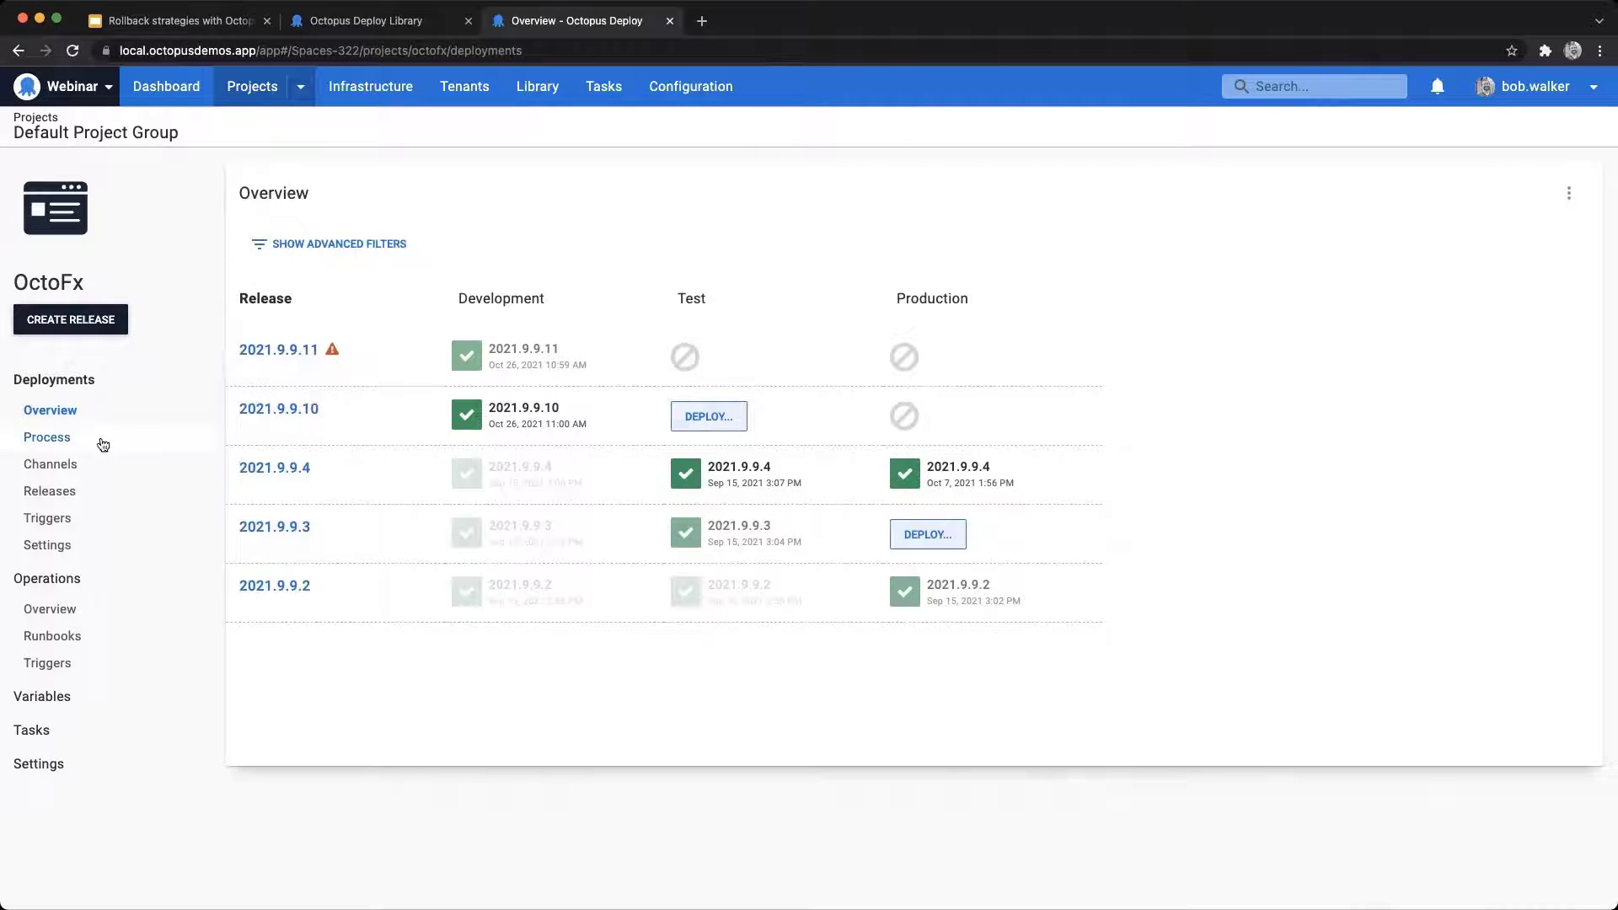
pyautogui.click(48, 437)
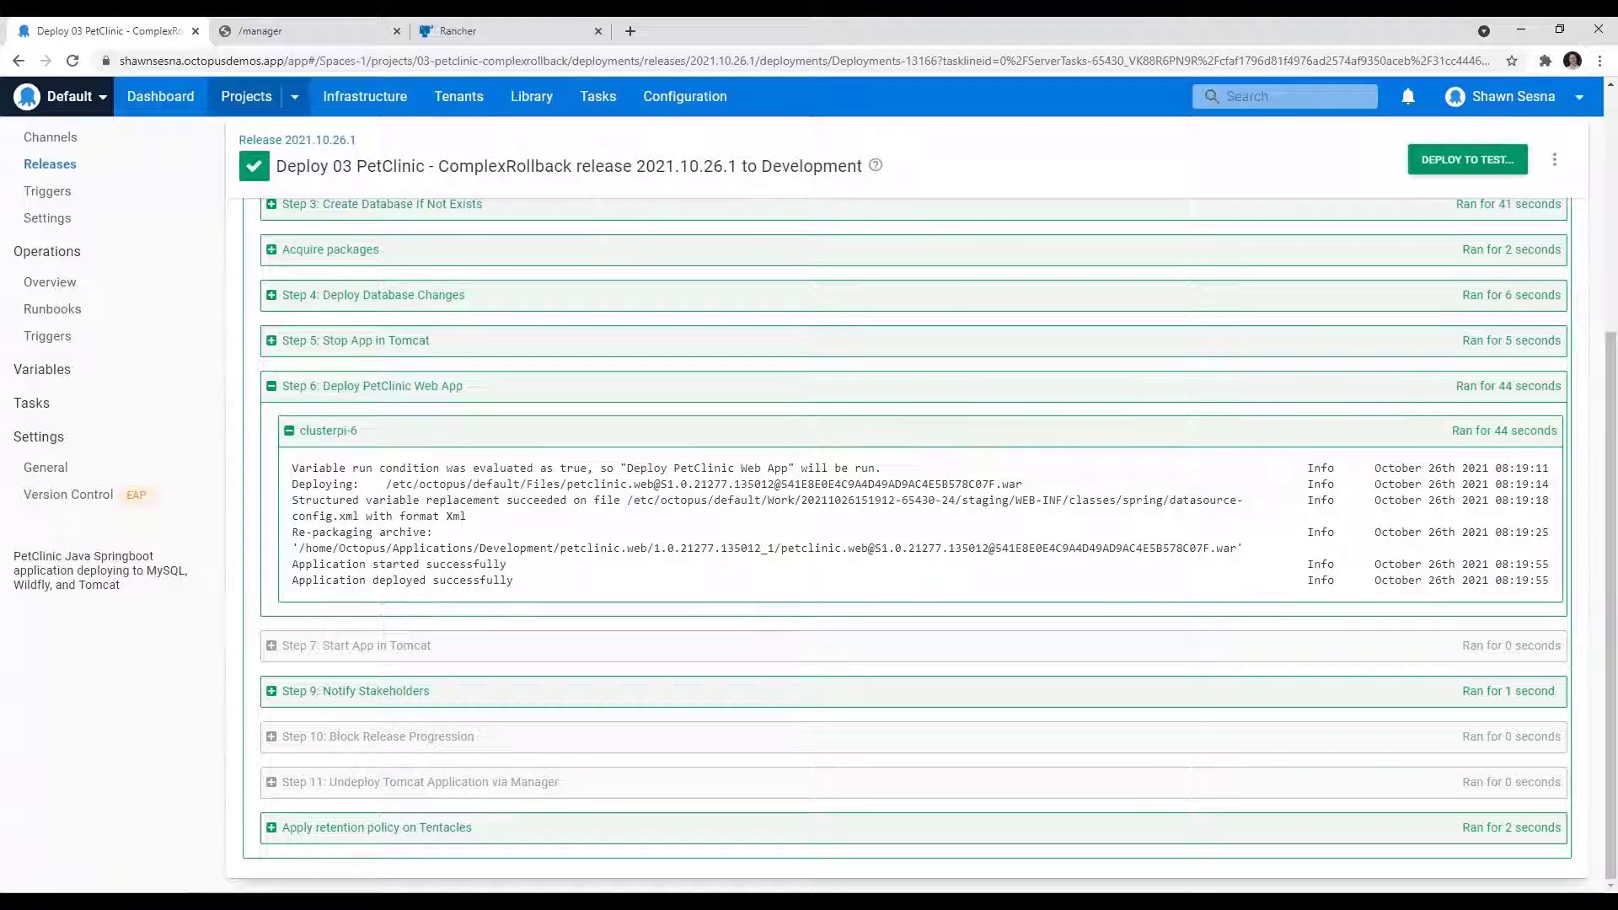
# Step: Examine the Re-packaging archive entry in the Deploy PetClinic Web App log, then check the petclinic versions in Tomcat Web Application Manager
pyautogui.moveTo(292, 532); pyautogui.dragTo(1258, 558)
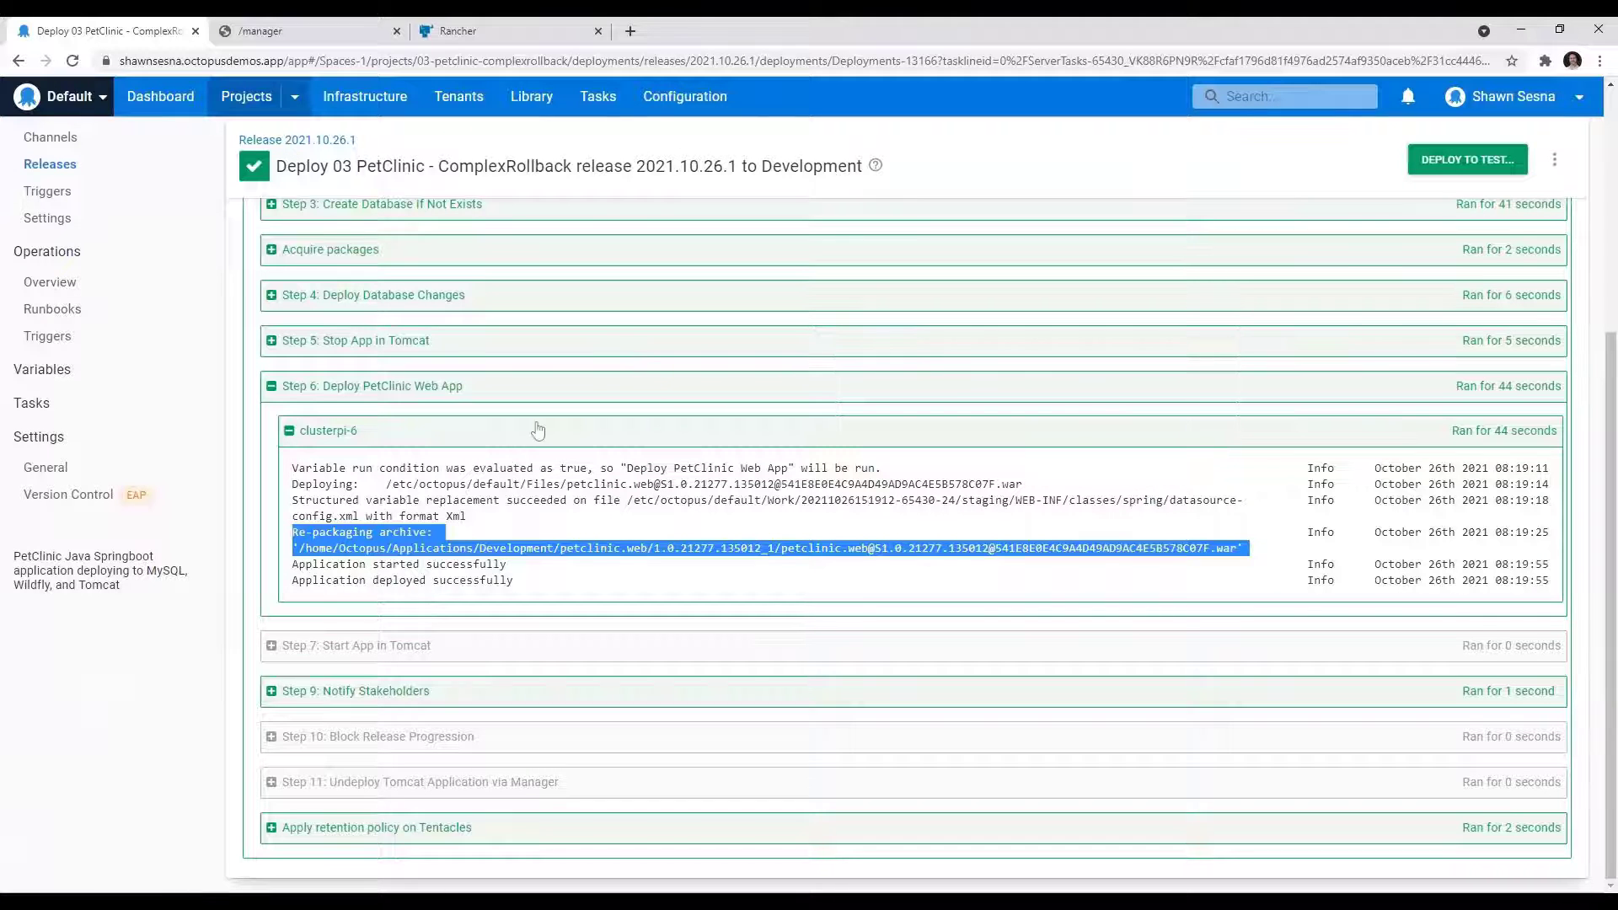
pyautogui.scroll(1, 525, 427)
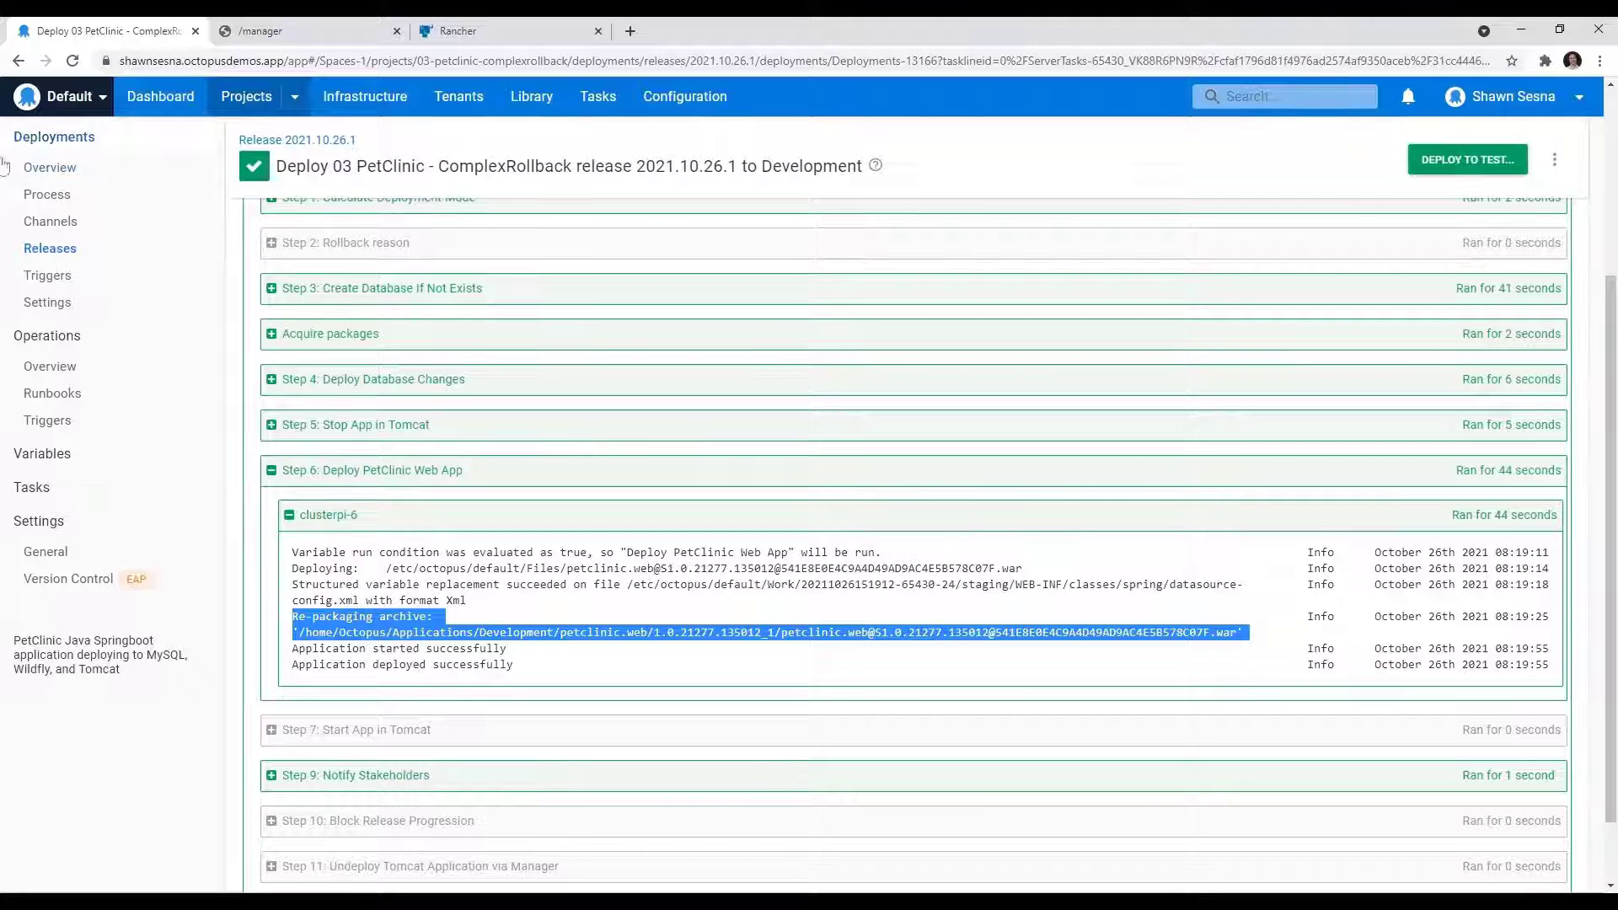
pyautogui.click(287, 31)
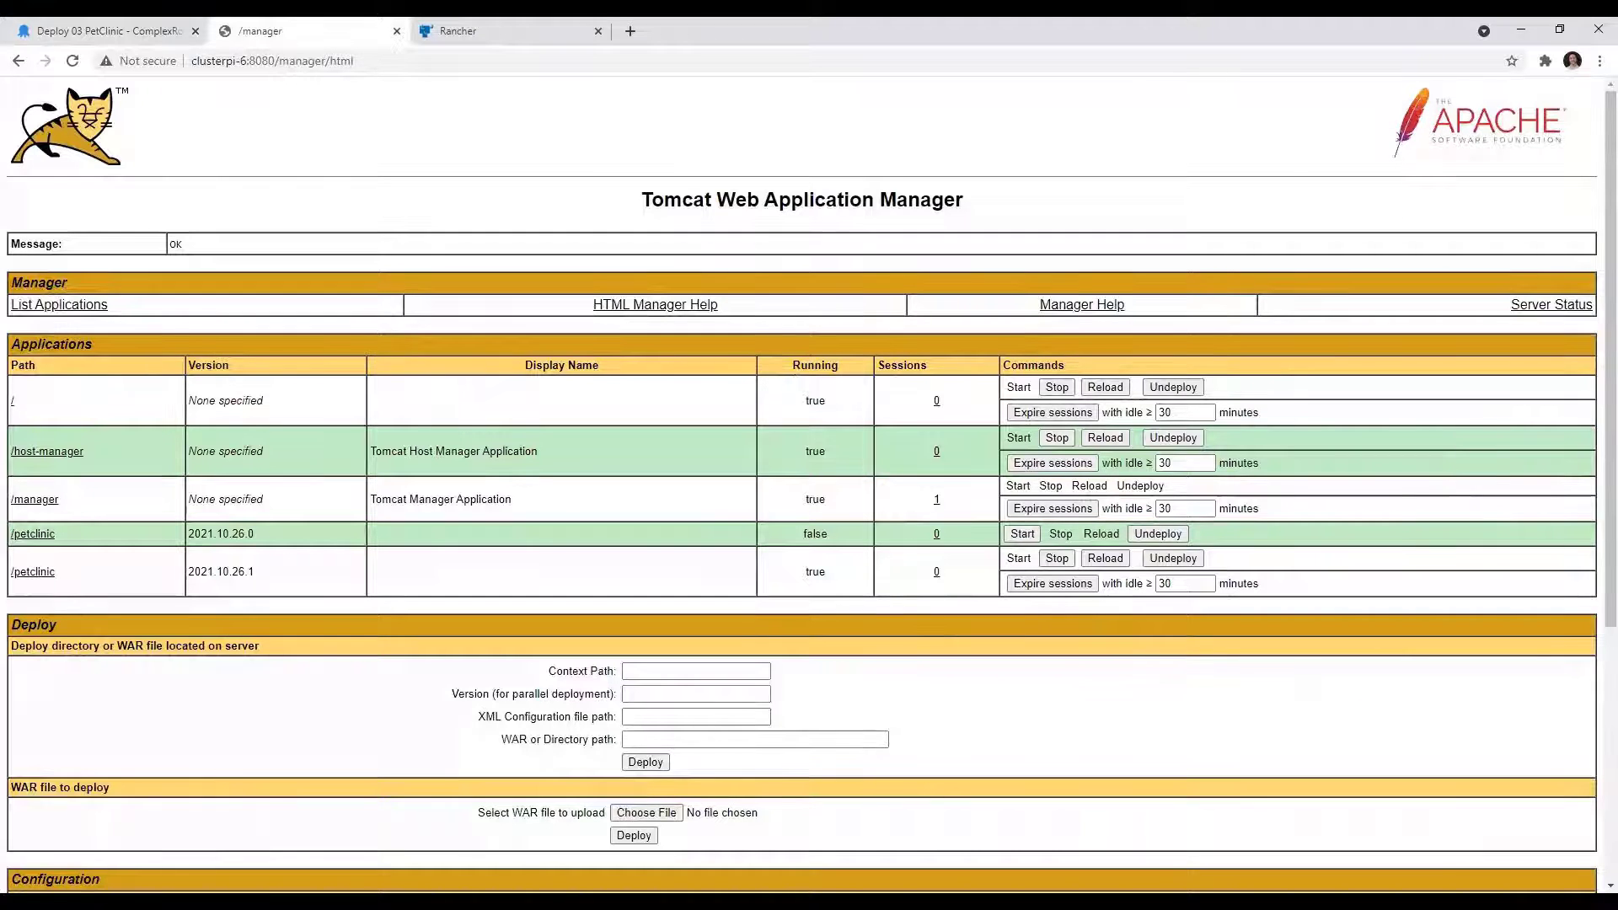
pyautogui.click(101, 30)
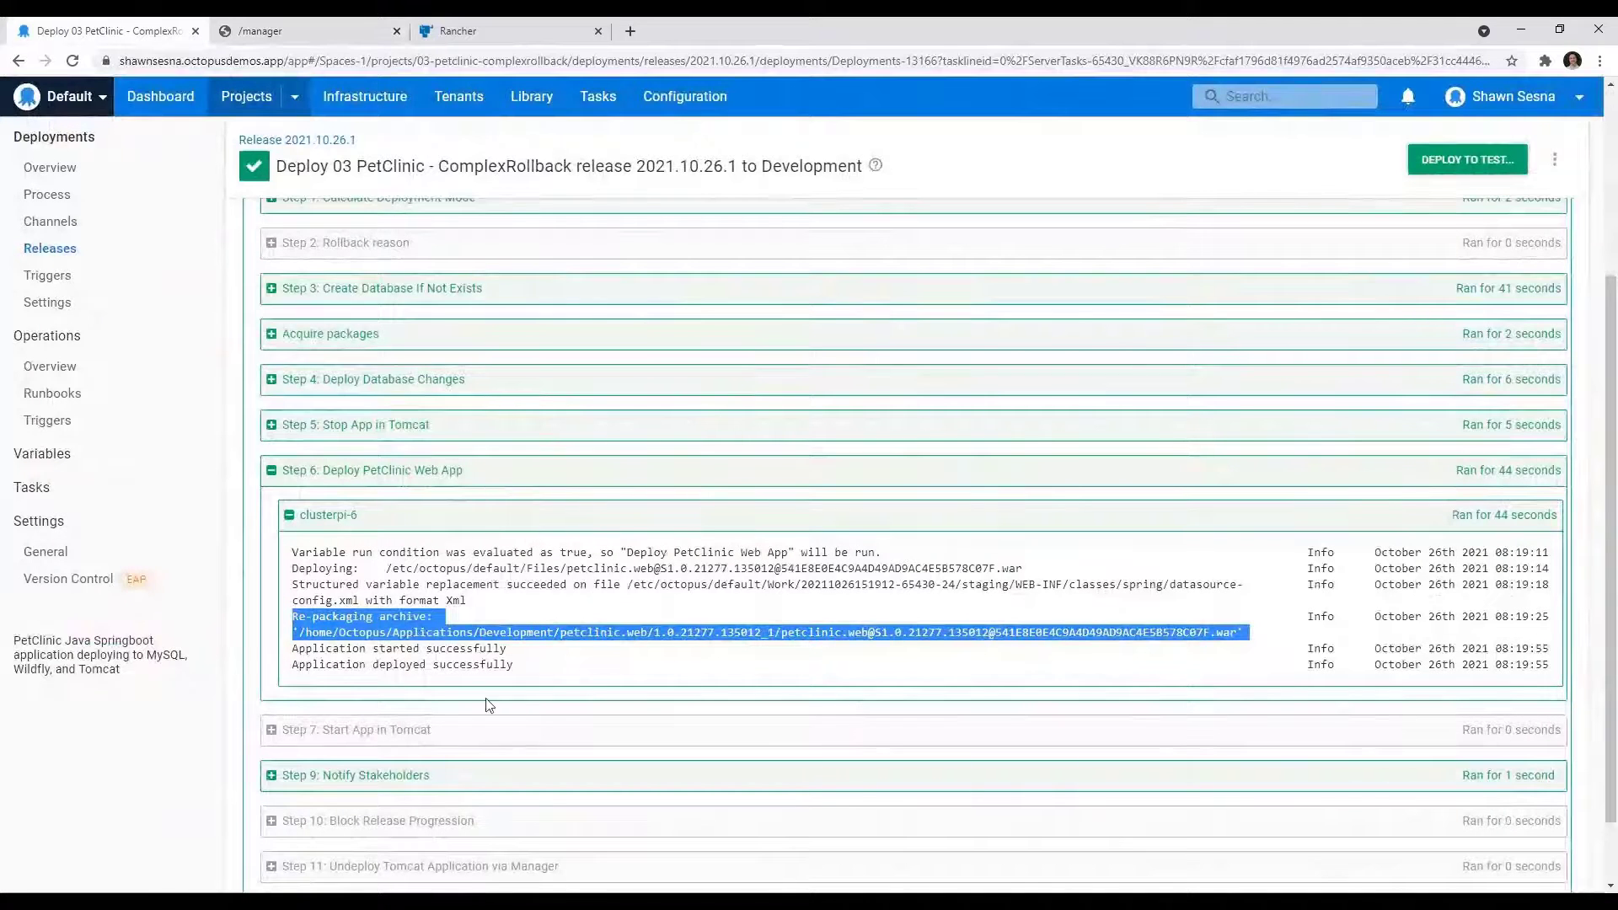
# Step: Open the 03 PetClinic - ComplexRollback process and review the Rollback reason, Block Release Progression and Create Database If Not Exists steps
pyautogui.scroll(2, 482, 701)
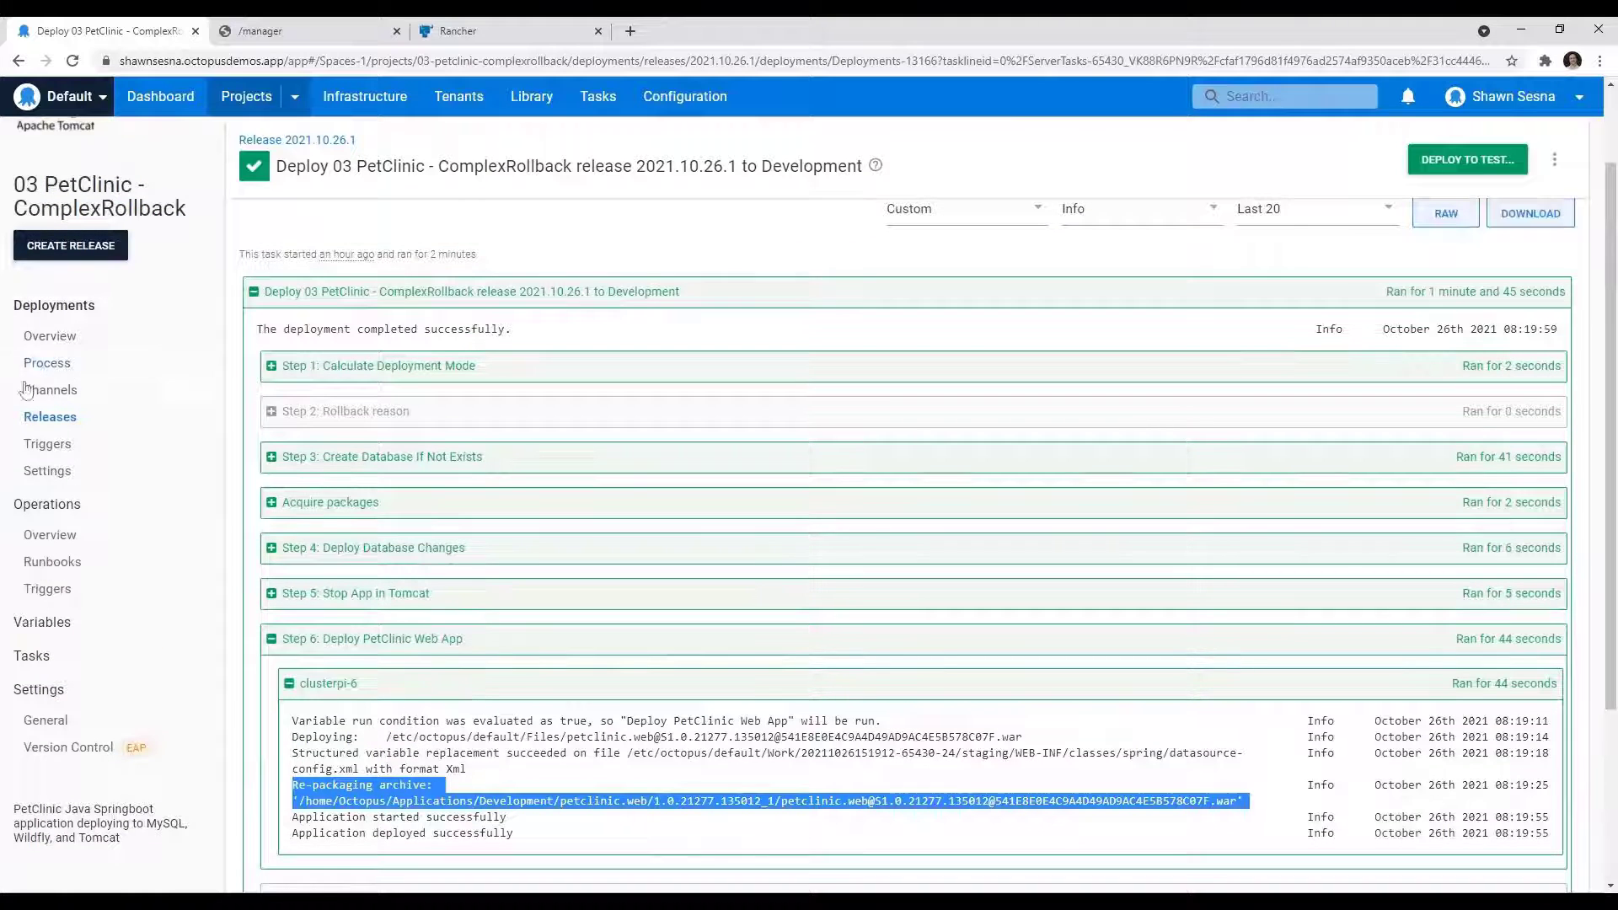
pyautogui.click(40, 395)
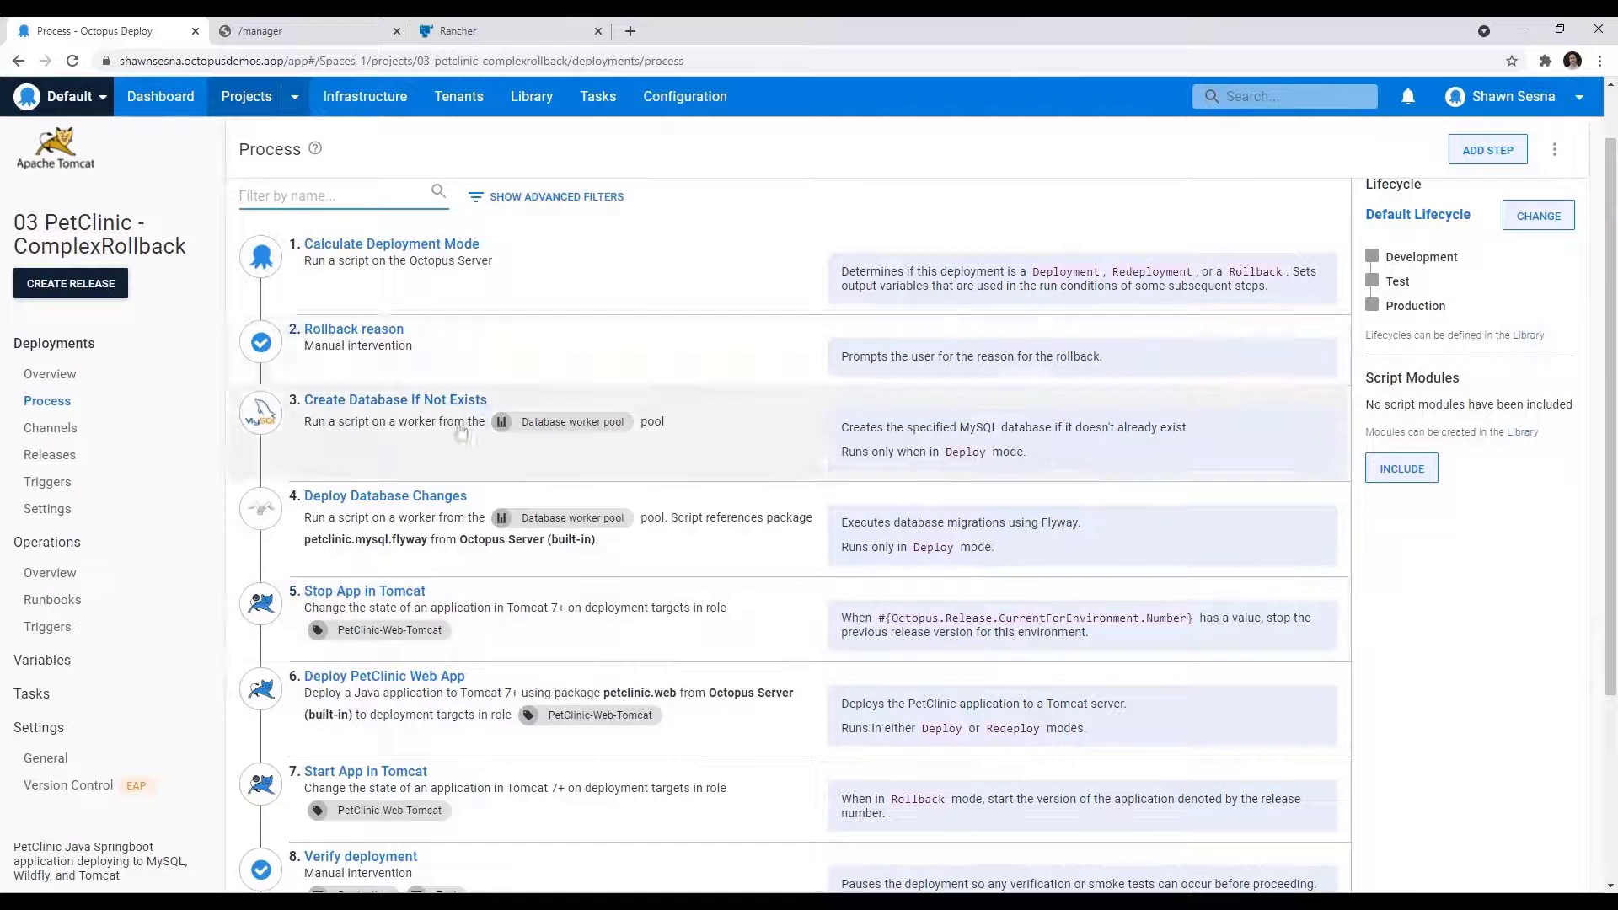
pyautogui.click(626, 415)
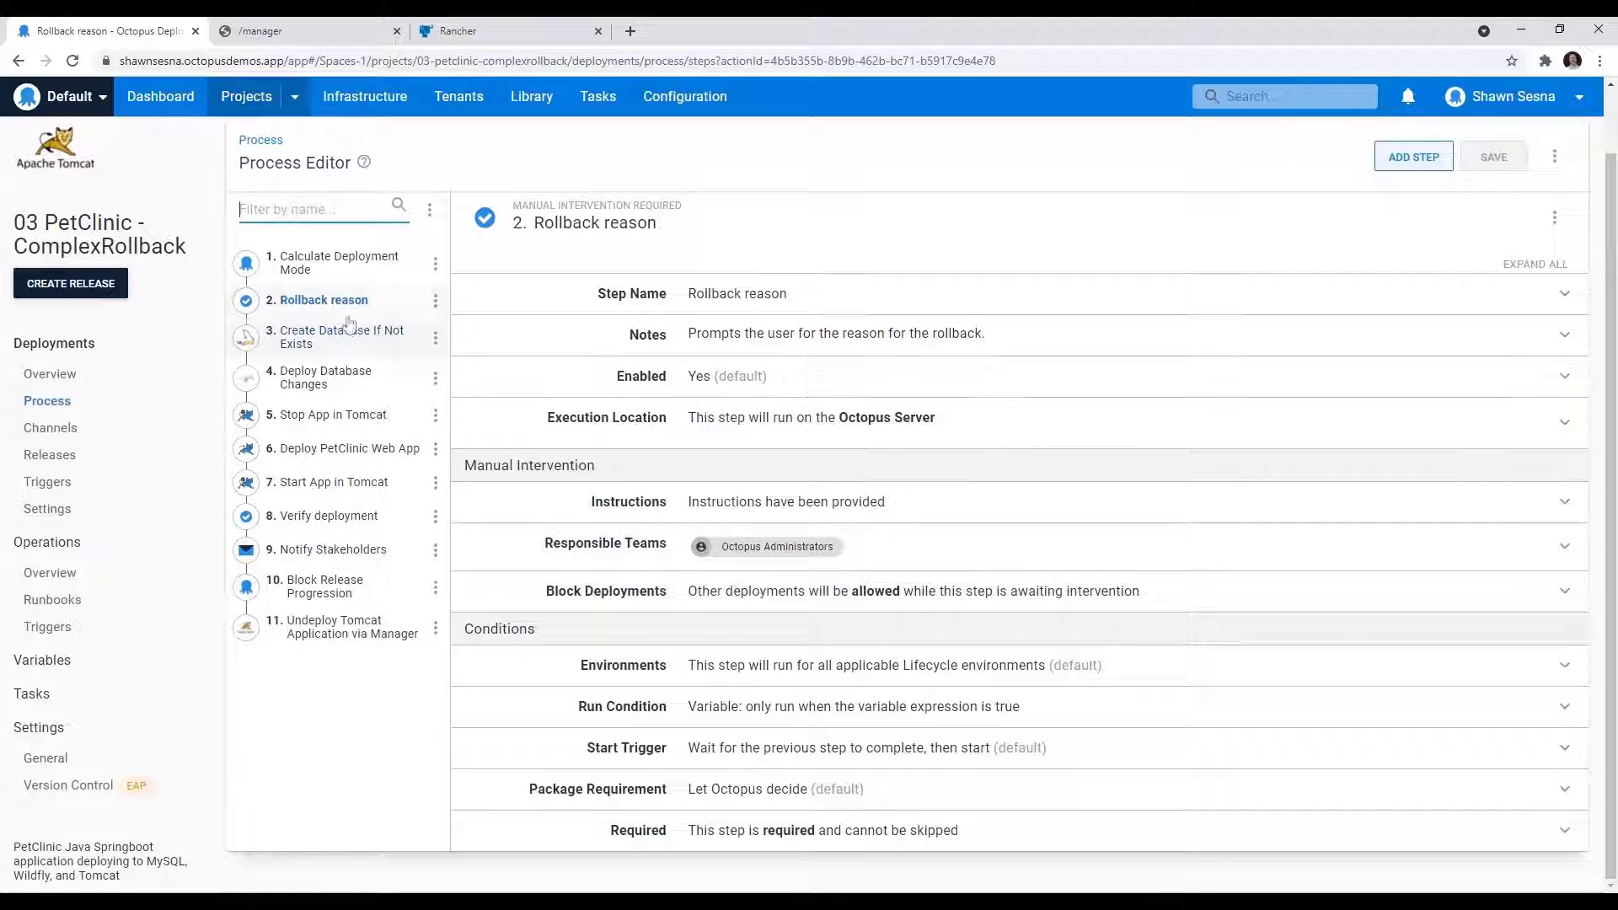
pyautogui.click(350, 593)
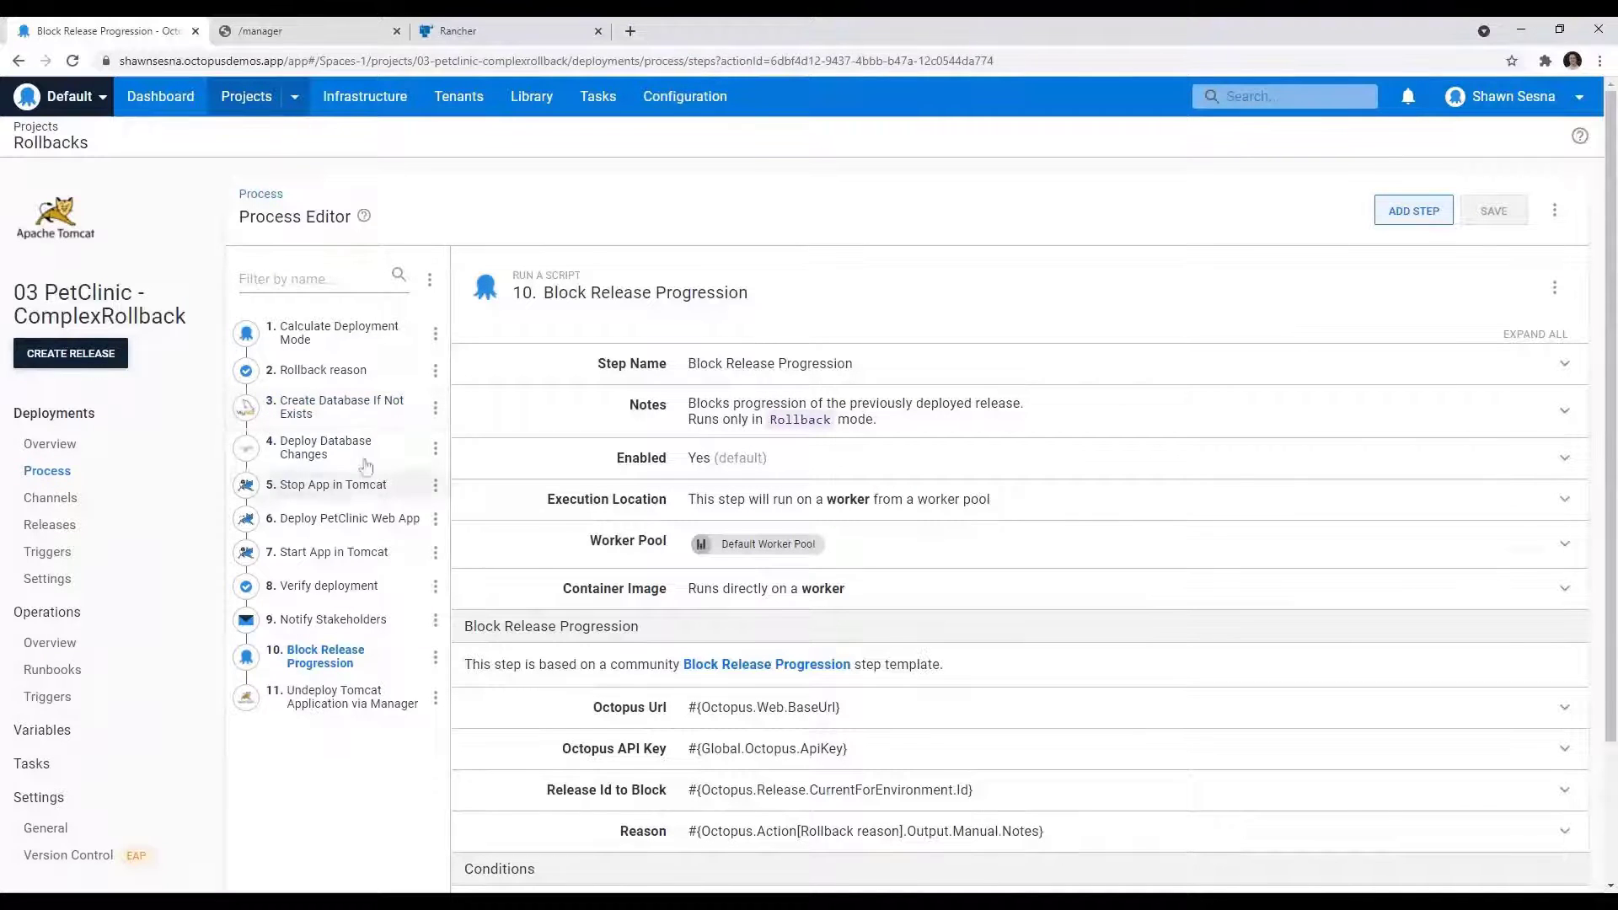
pyautogui.click(340, 423)
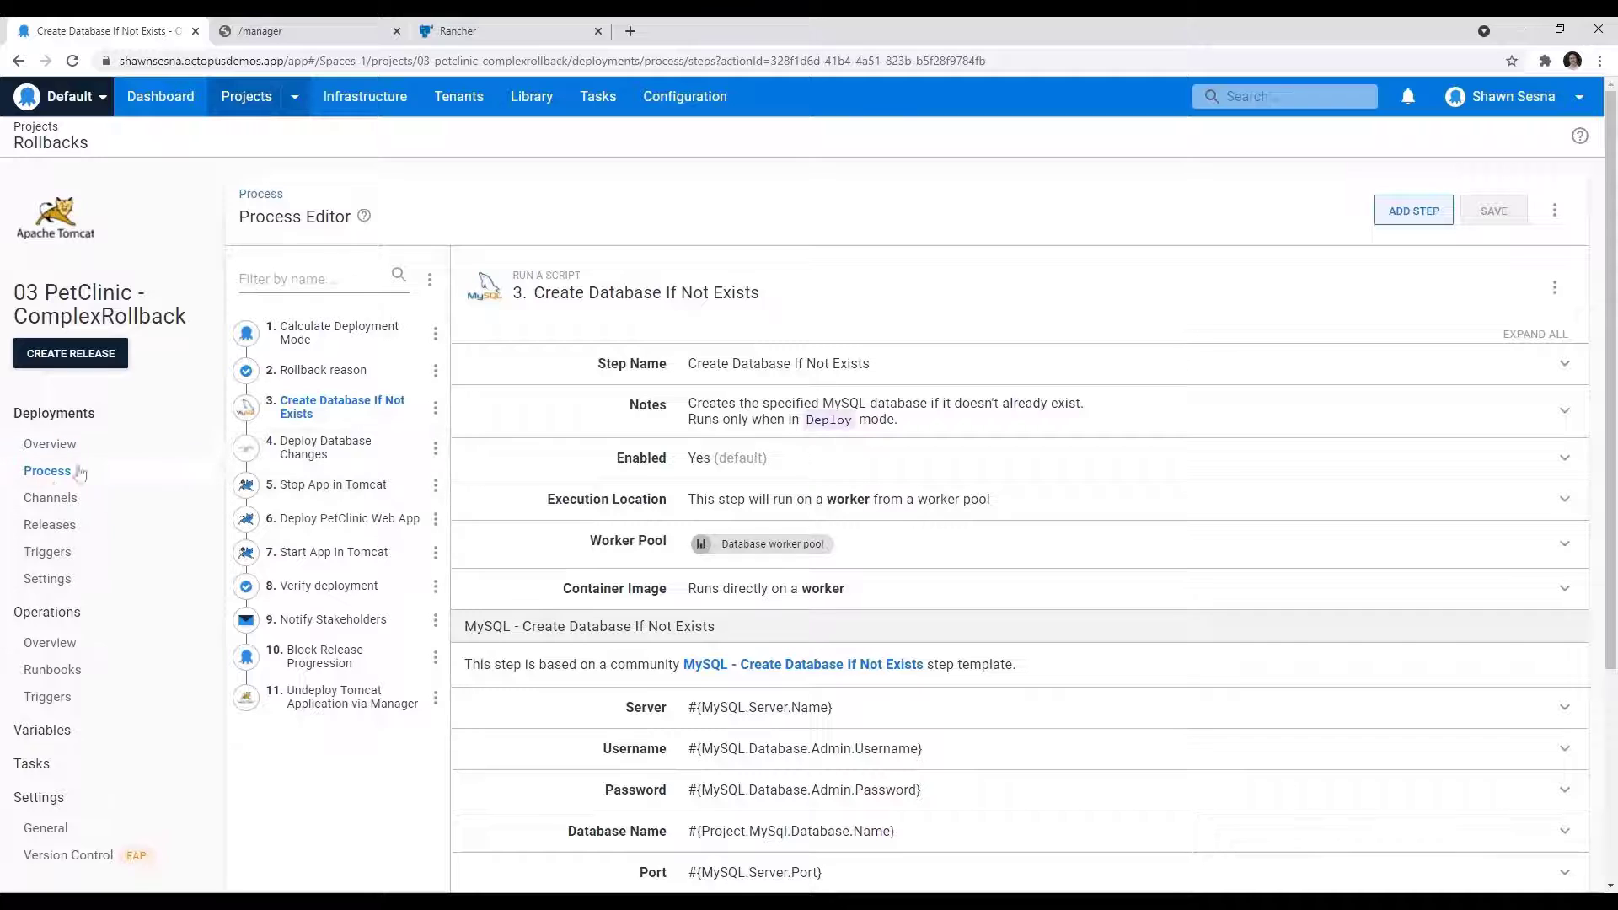
# Step: Return to the PetClinic process overview and open the Stop App in Tomcat step to review its settings
pyautogui.click(49, 458)
pyautogui.click(50, 470)
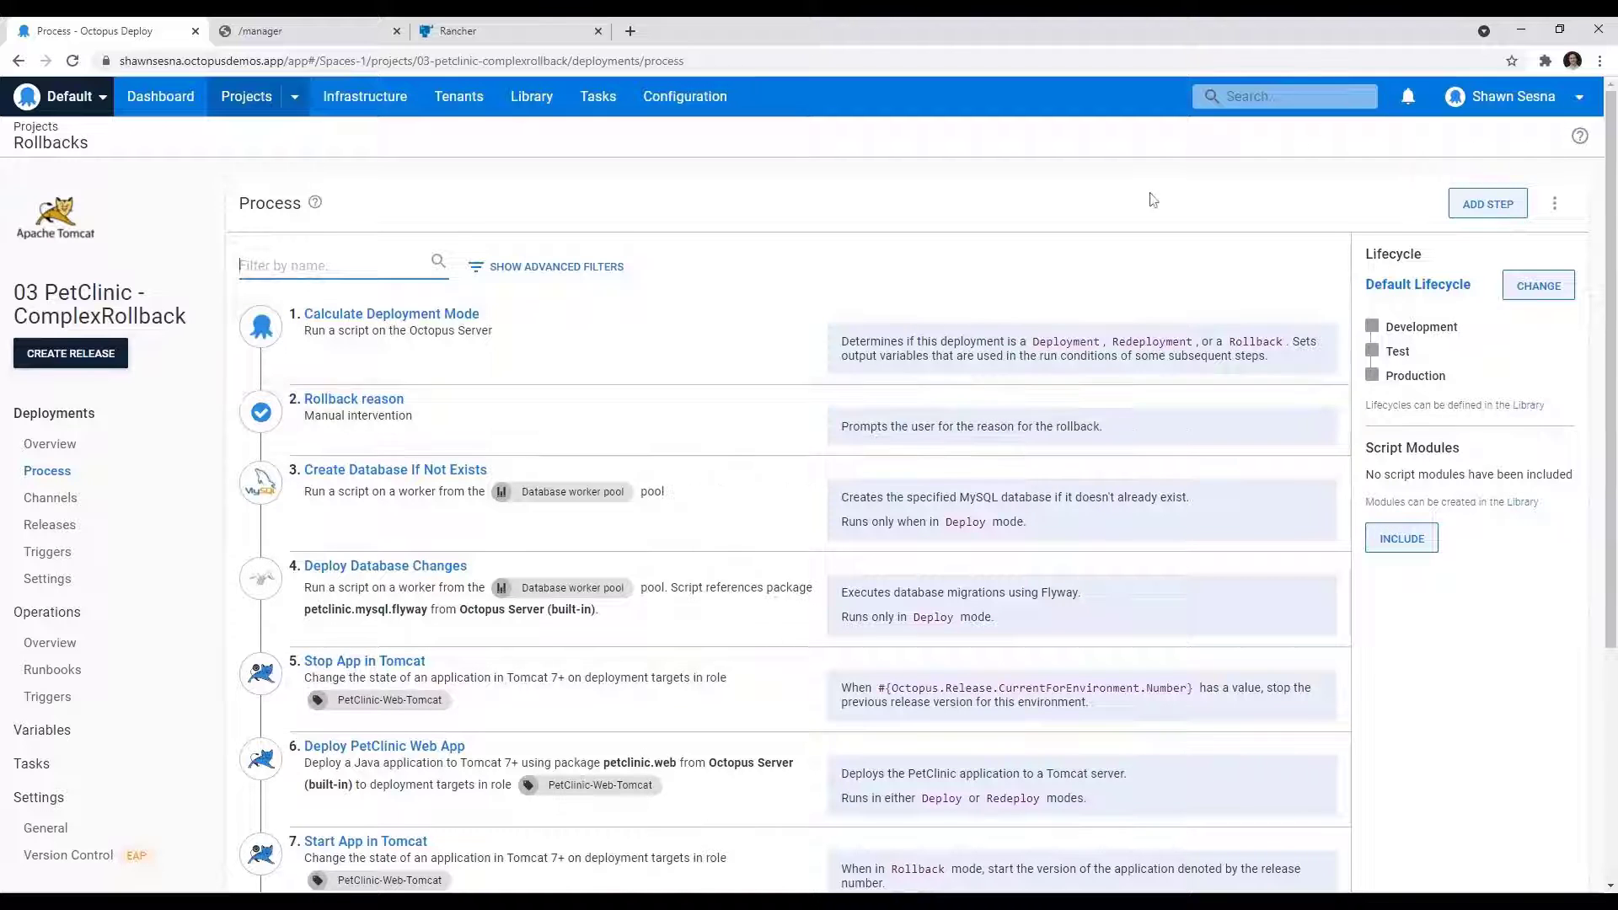
pyautogui.scroll(-2, 982, 552)
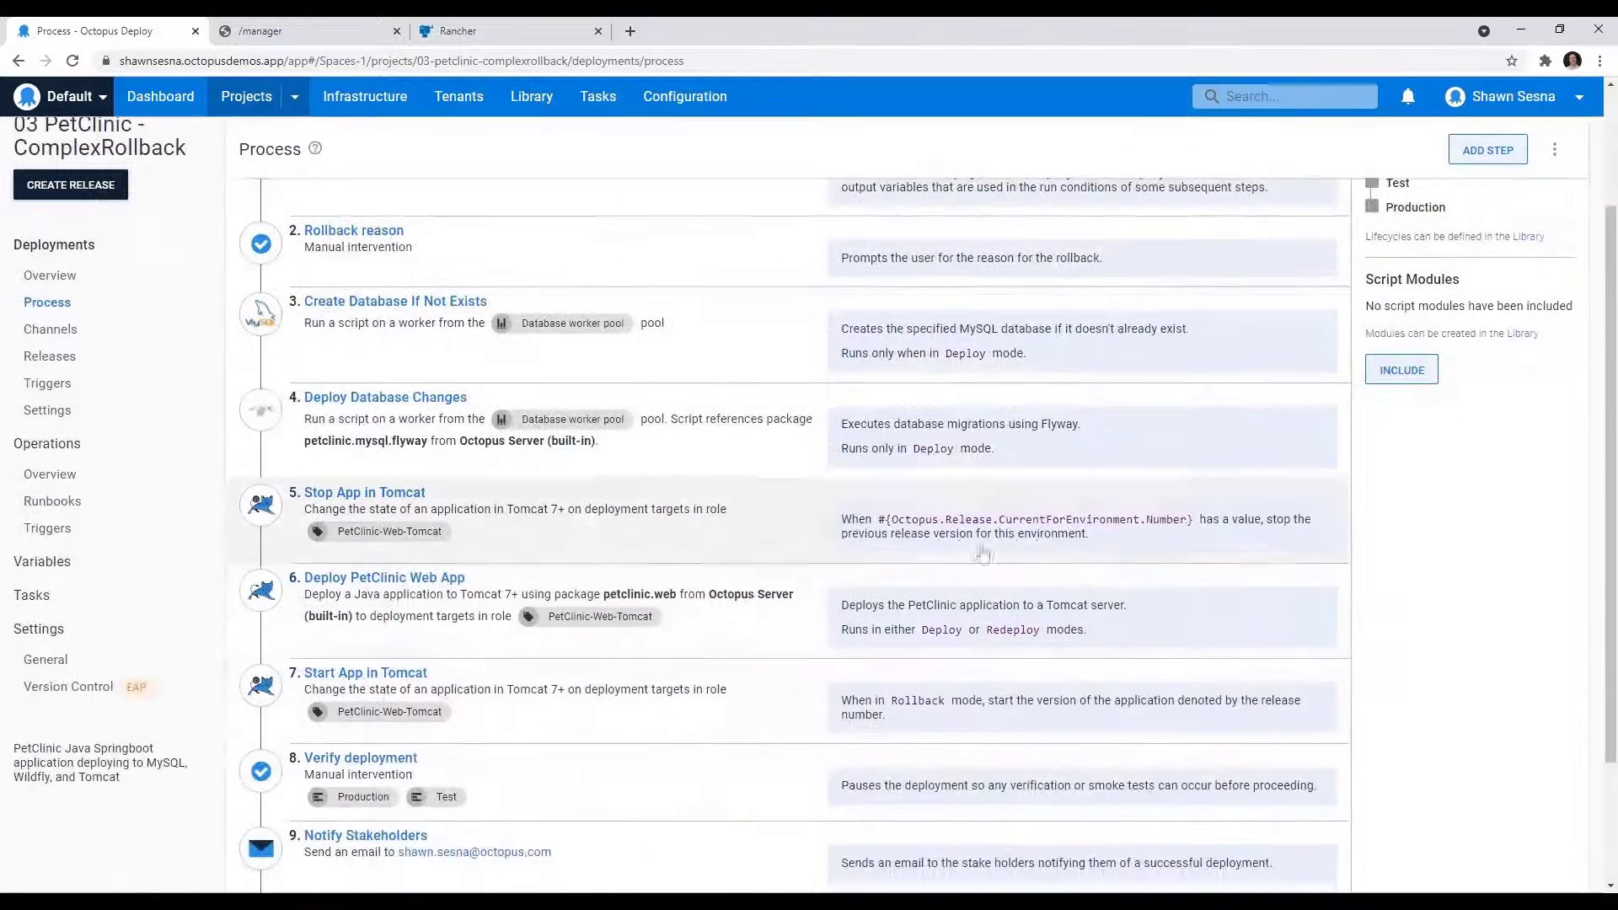
pyautogui.click(477, 517)
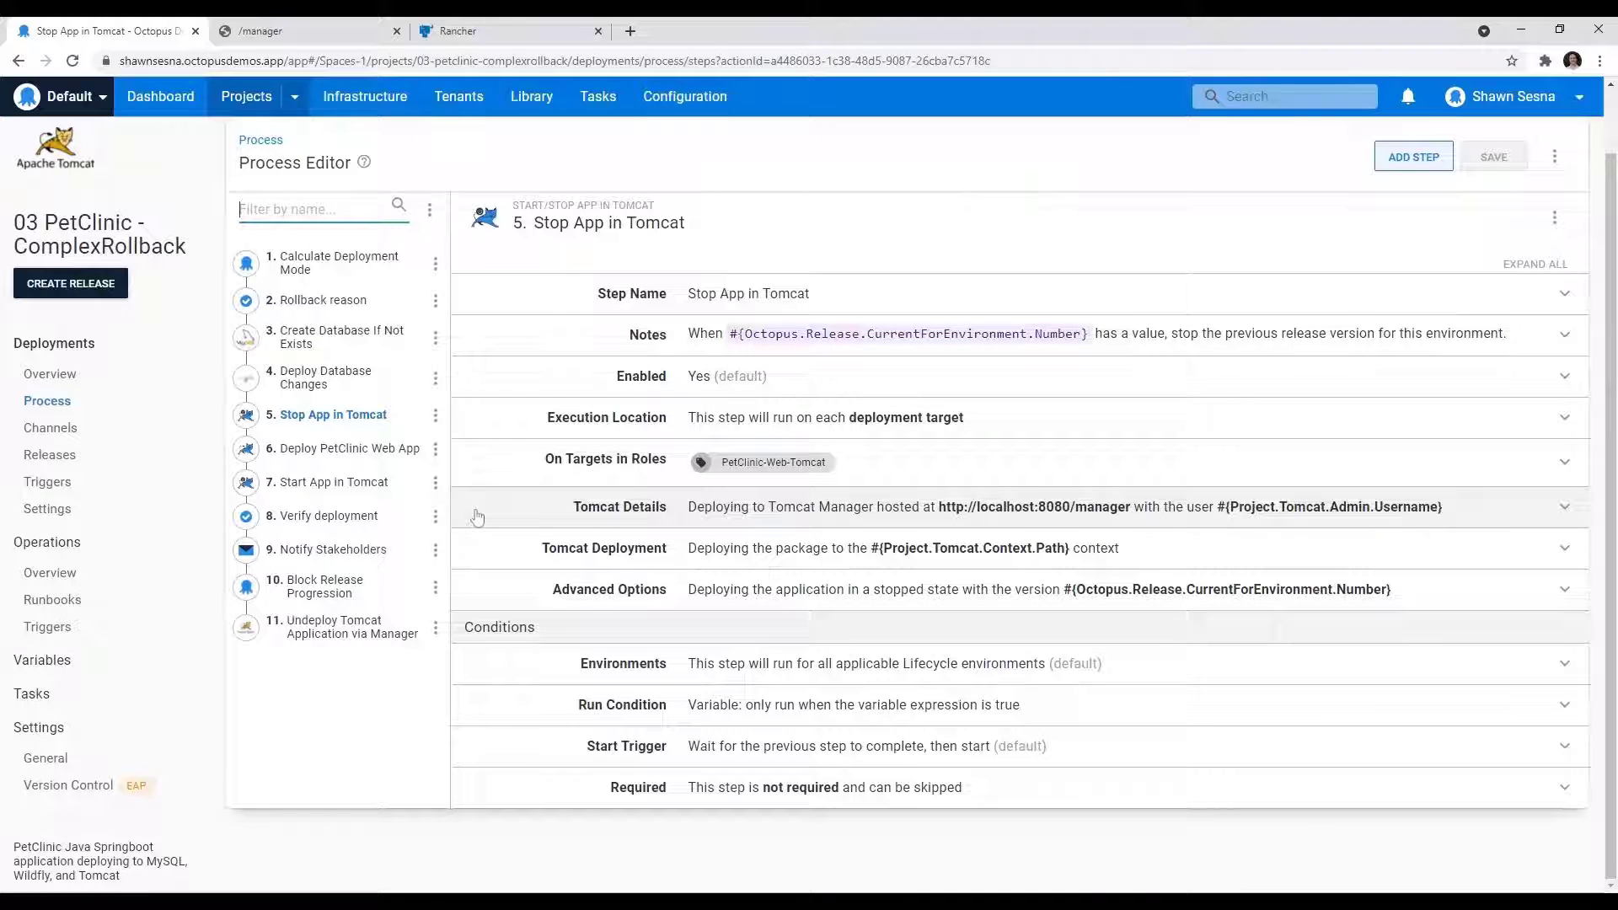
# Step: Open the Deploy PetClinic Web App step and examine the deployment version and application state in its Advanced Options
pyautogui.click(350, 448)
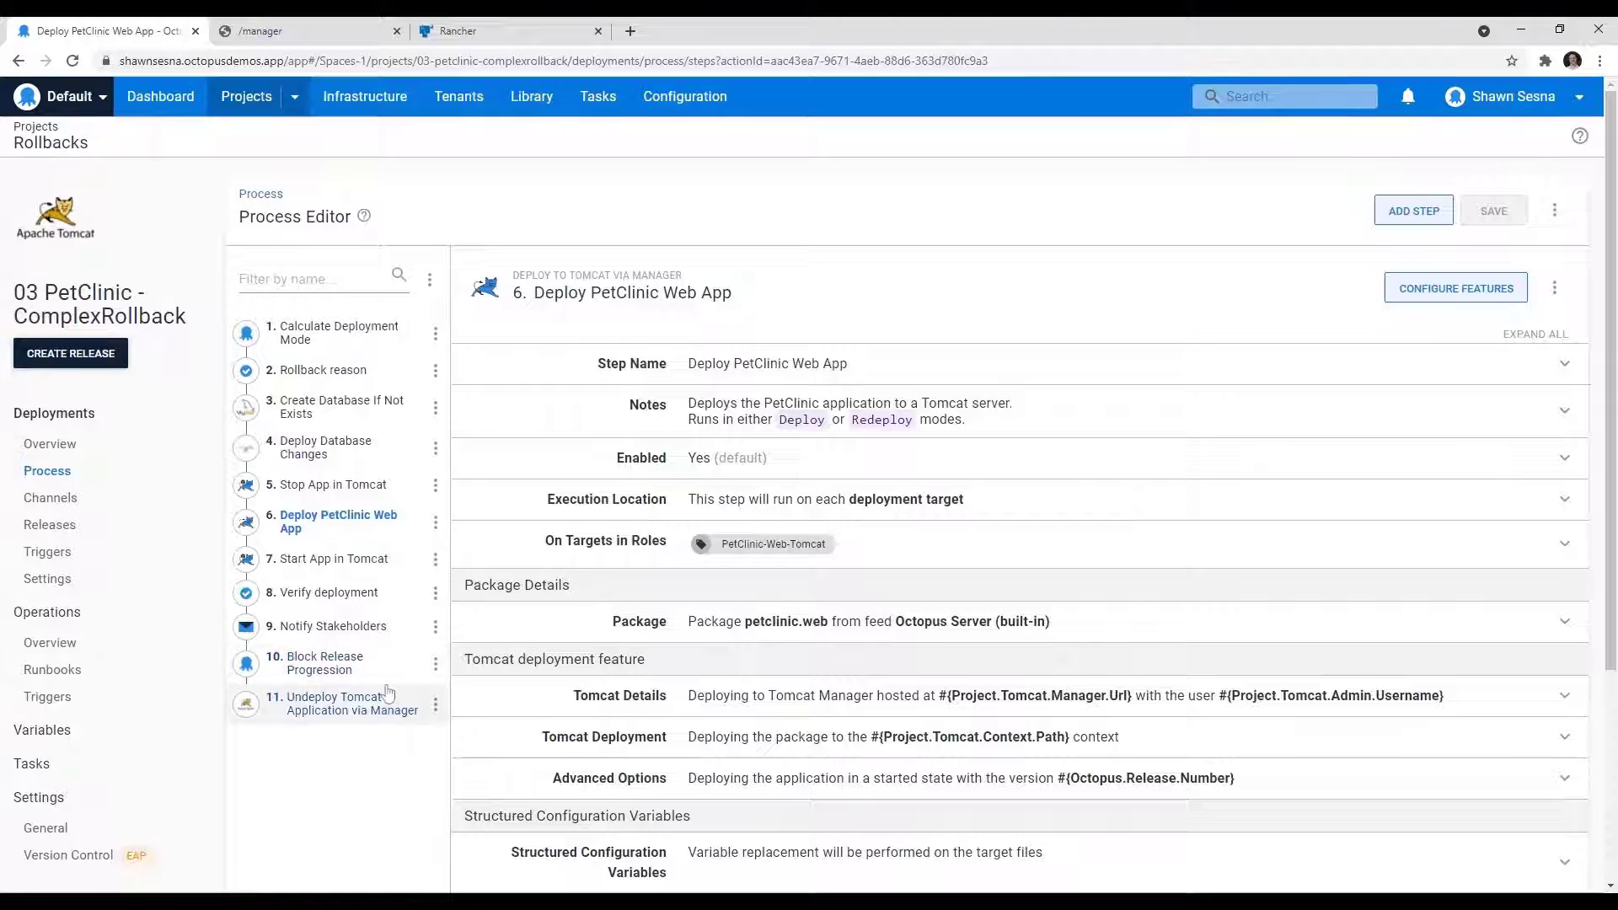
pyautogui.scroll(-1, 699, 758)
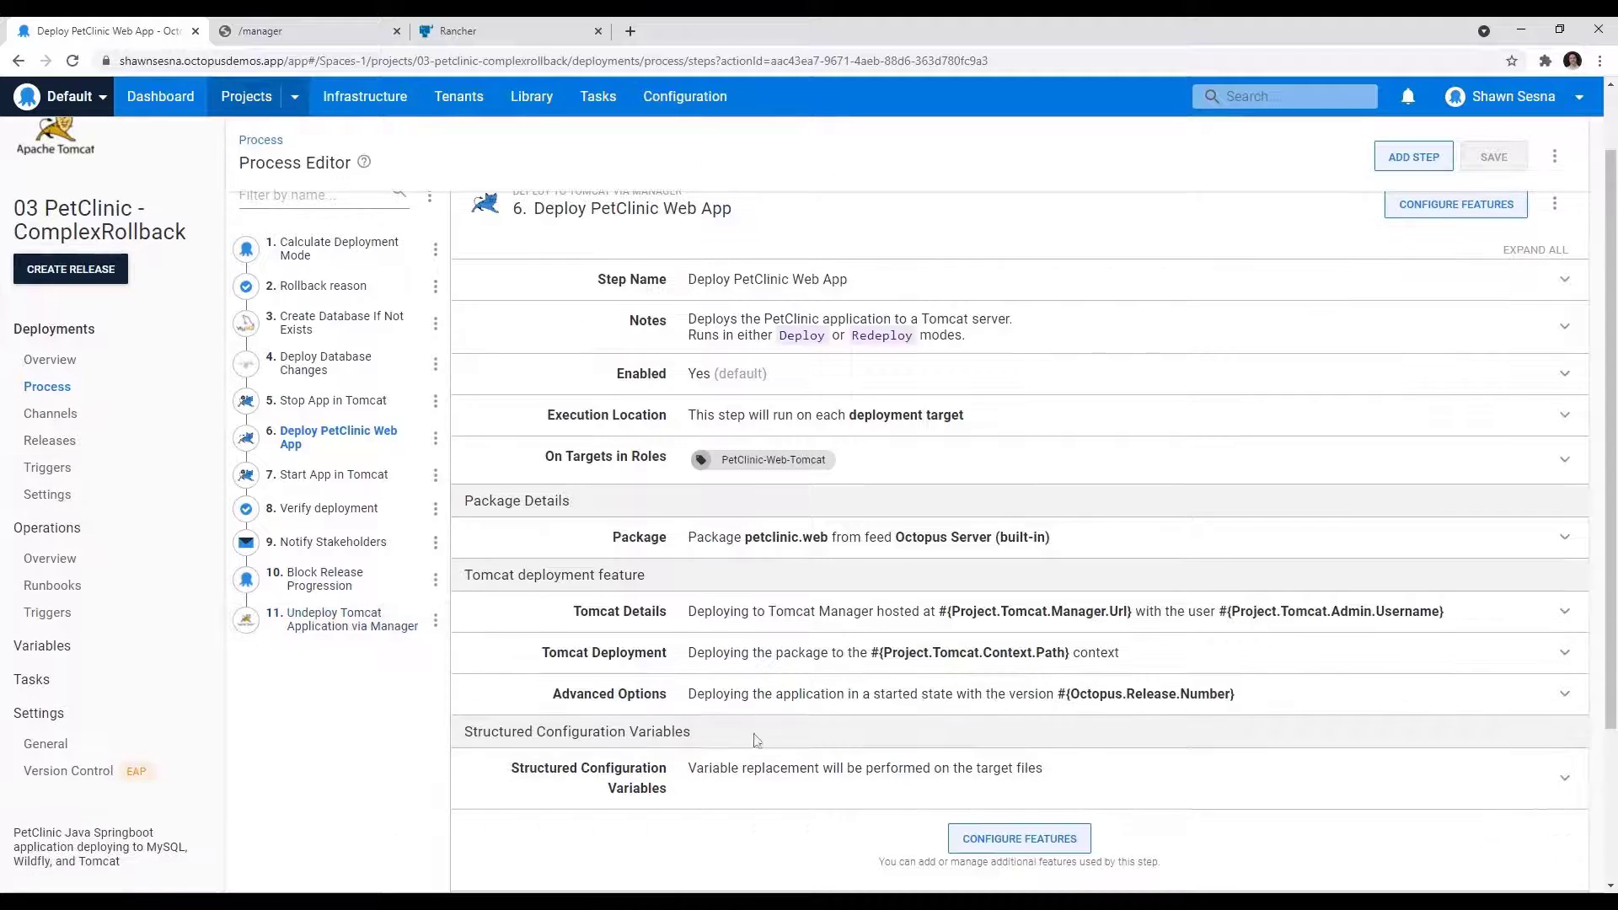
pyautogui.click(683, 711)
pyautogui.scroll(-3, 590, 779)
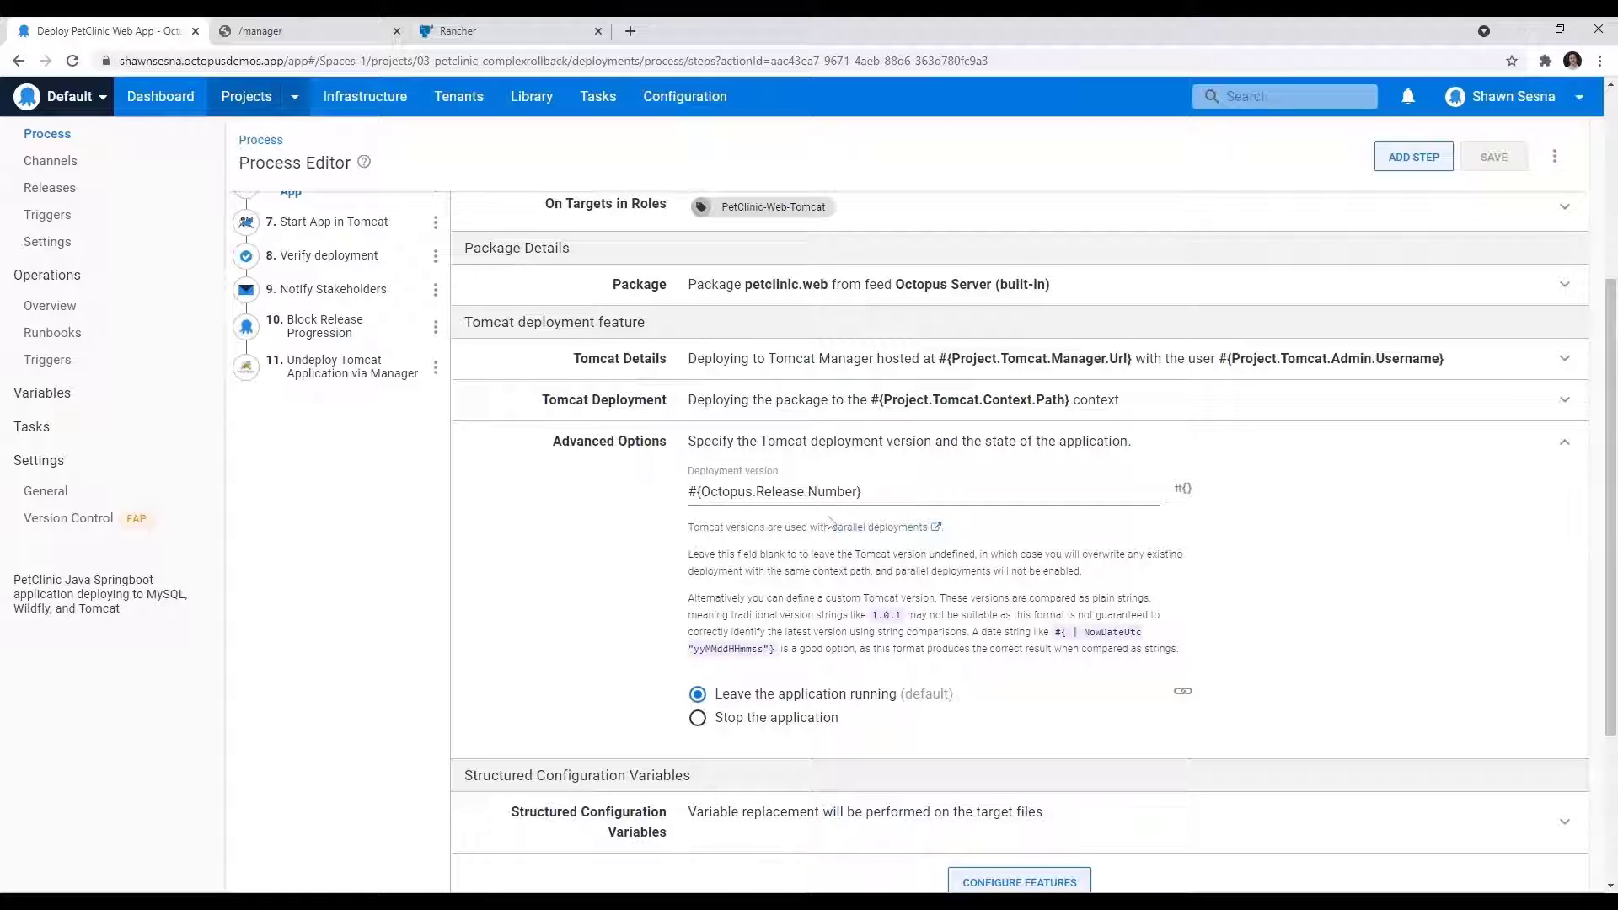
pyautogui.scroll(2, 828, 523)
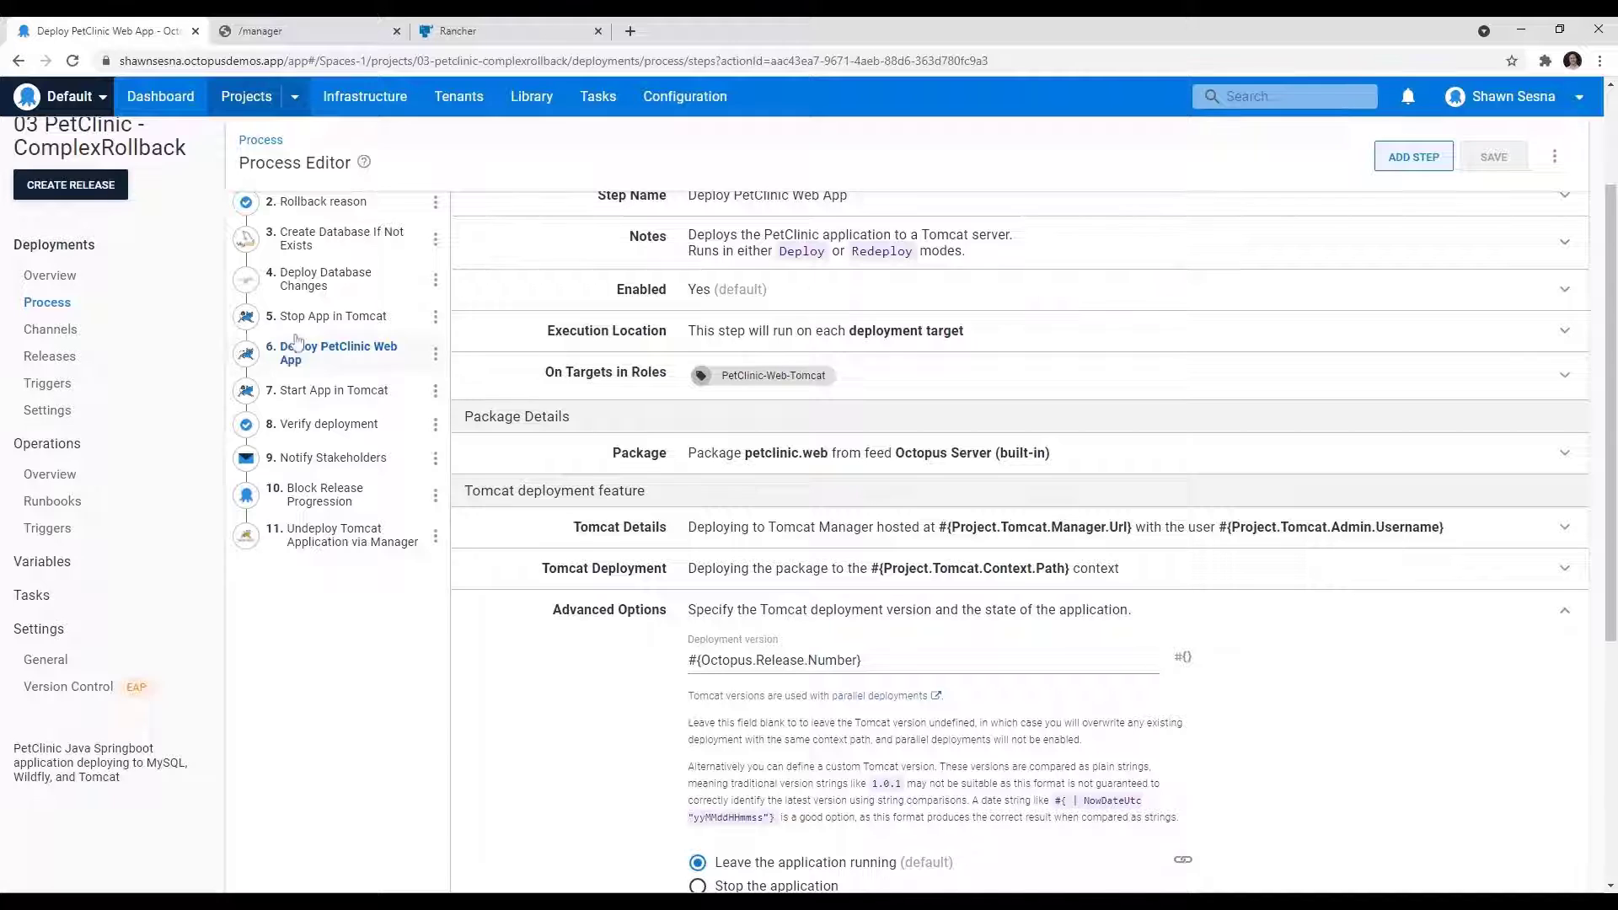
# Step: Review the Start App in Tomcat and Undeploy Tomcat Application via Manager steps, then check the petclinic versions in Tomcat Web Application Manager
pyautogui.click(340, 398)
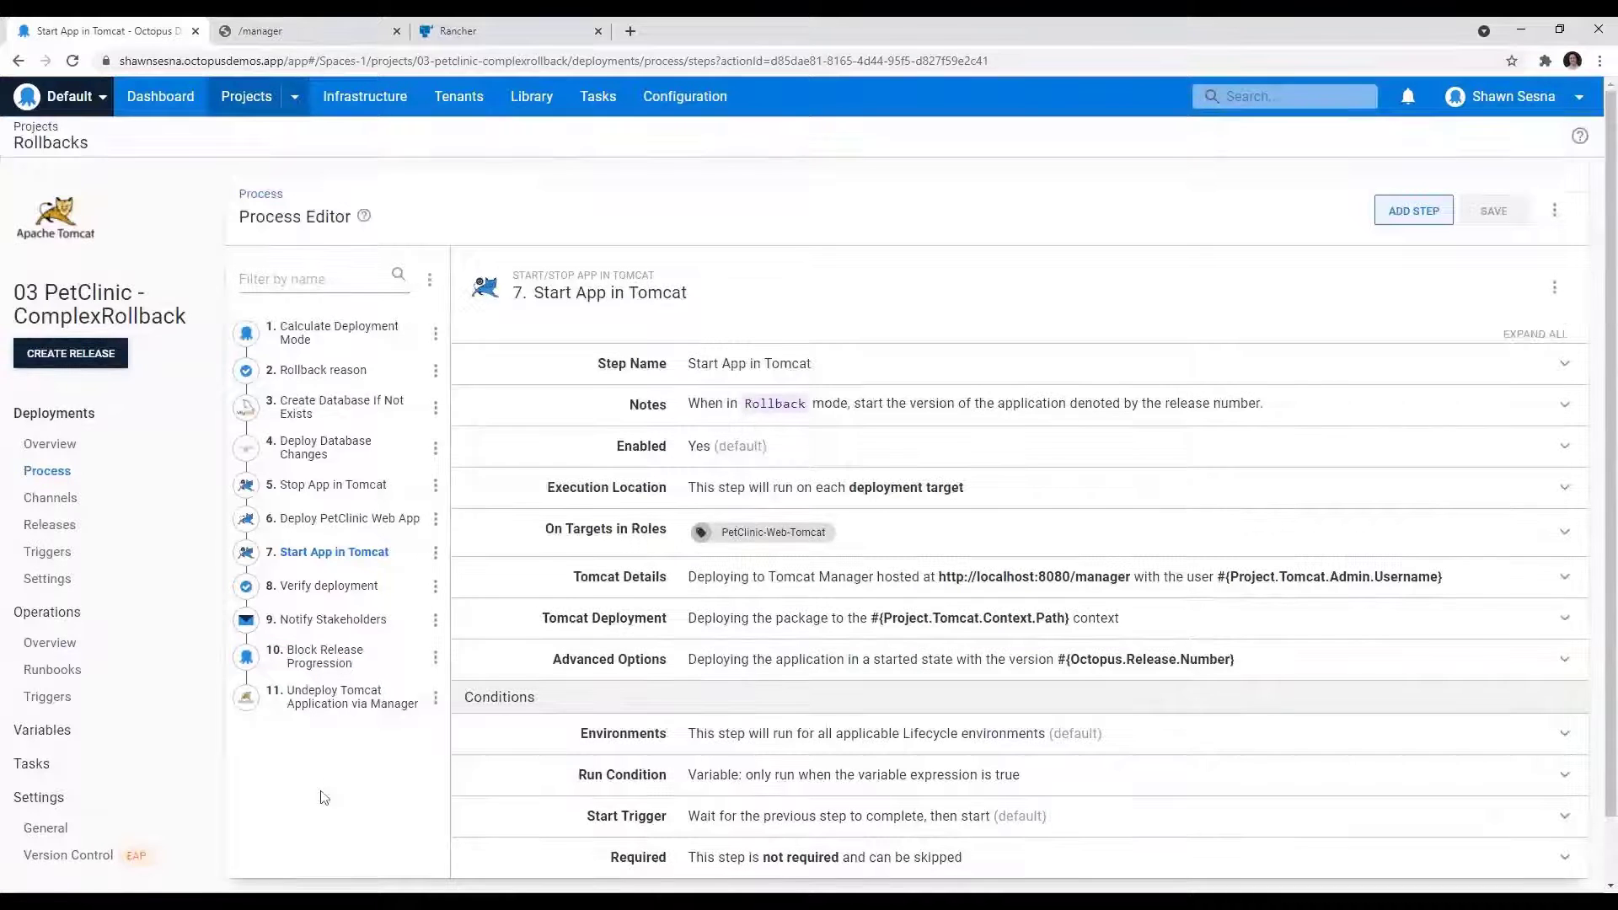
pyautogui.scroll(-1, 319, 792)
pyautogui.click(337, 628)
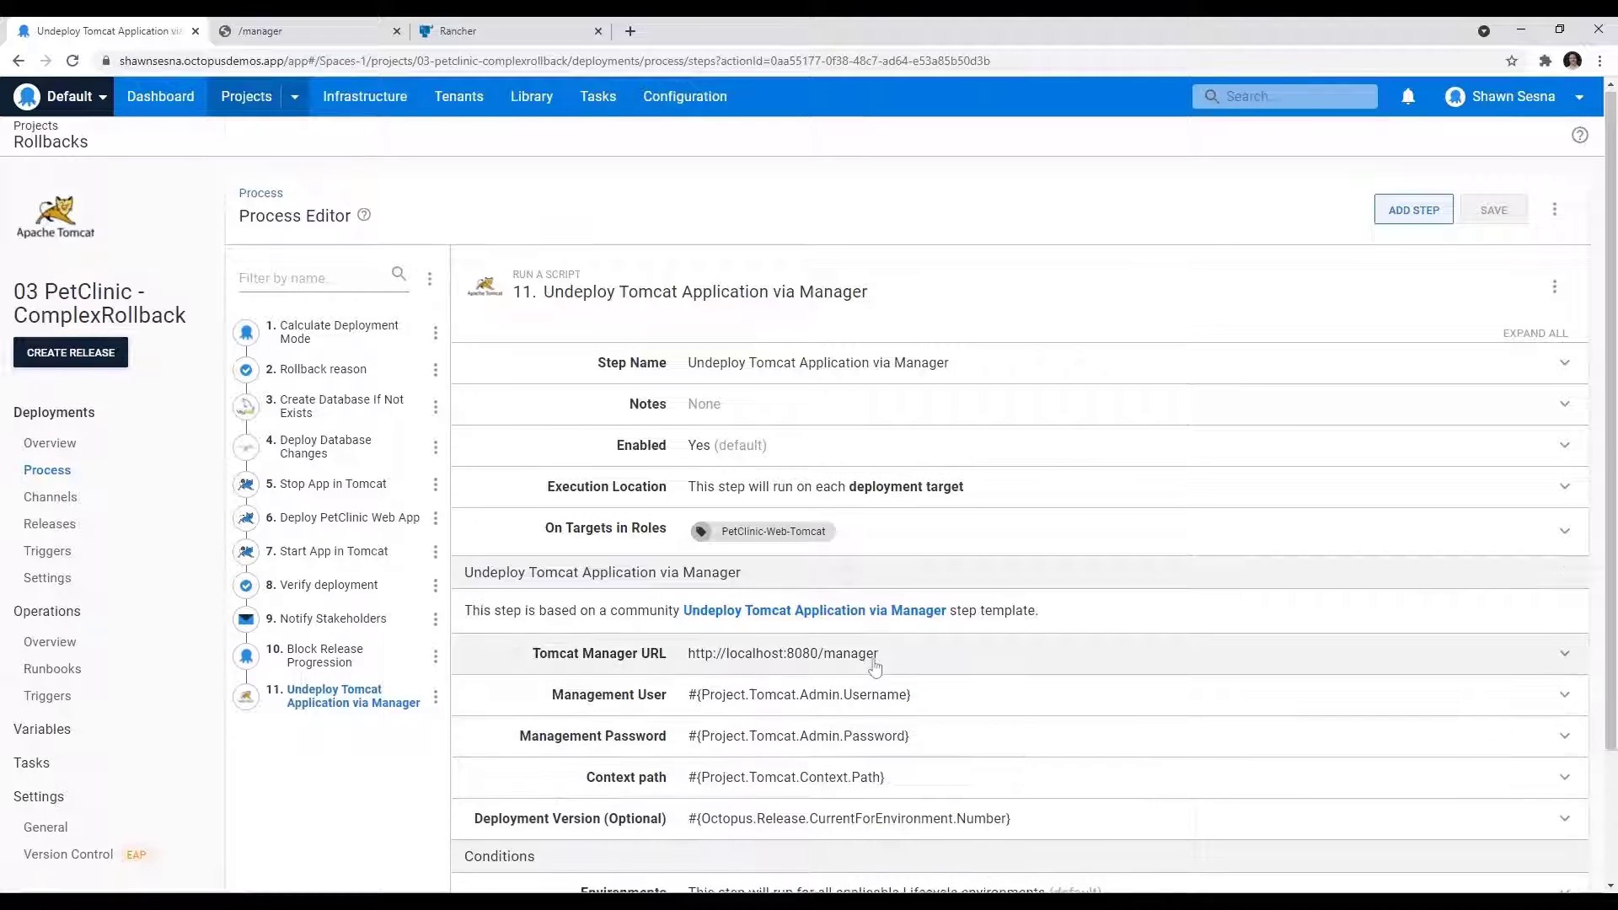
pyautogui.scroll(-2, 875, 667)
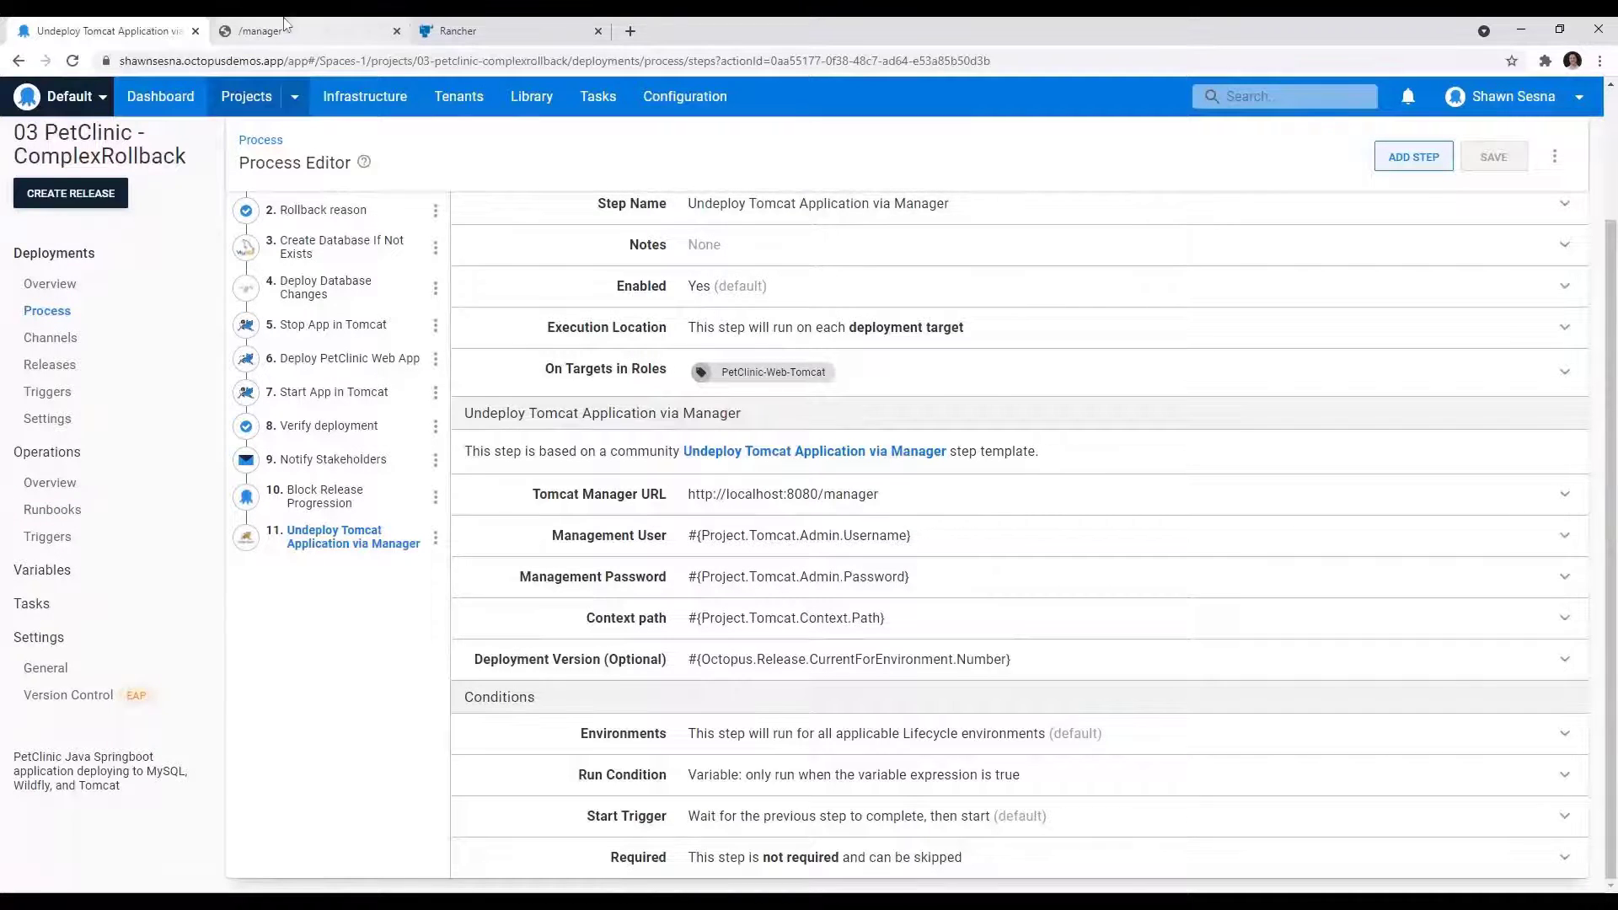
pyautogui.click(261, 31)
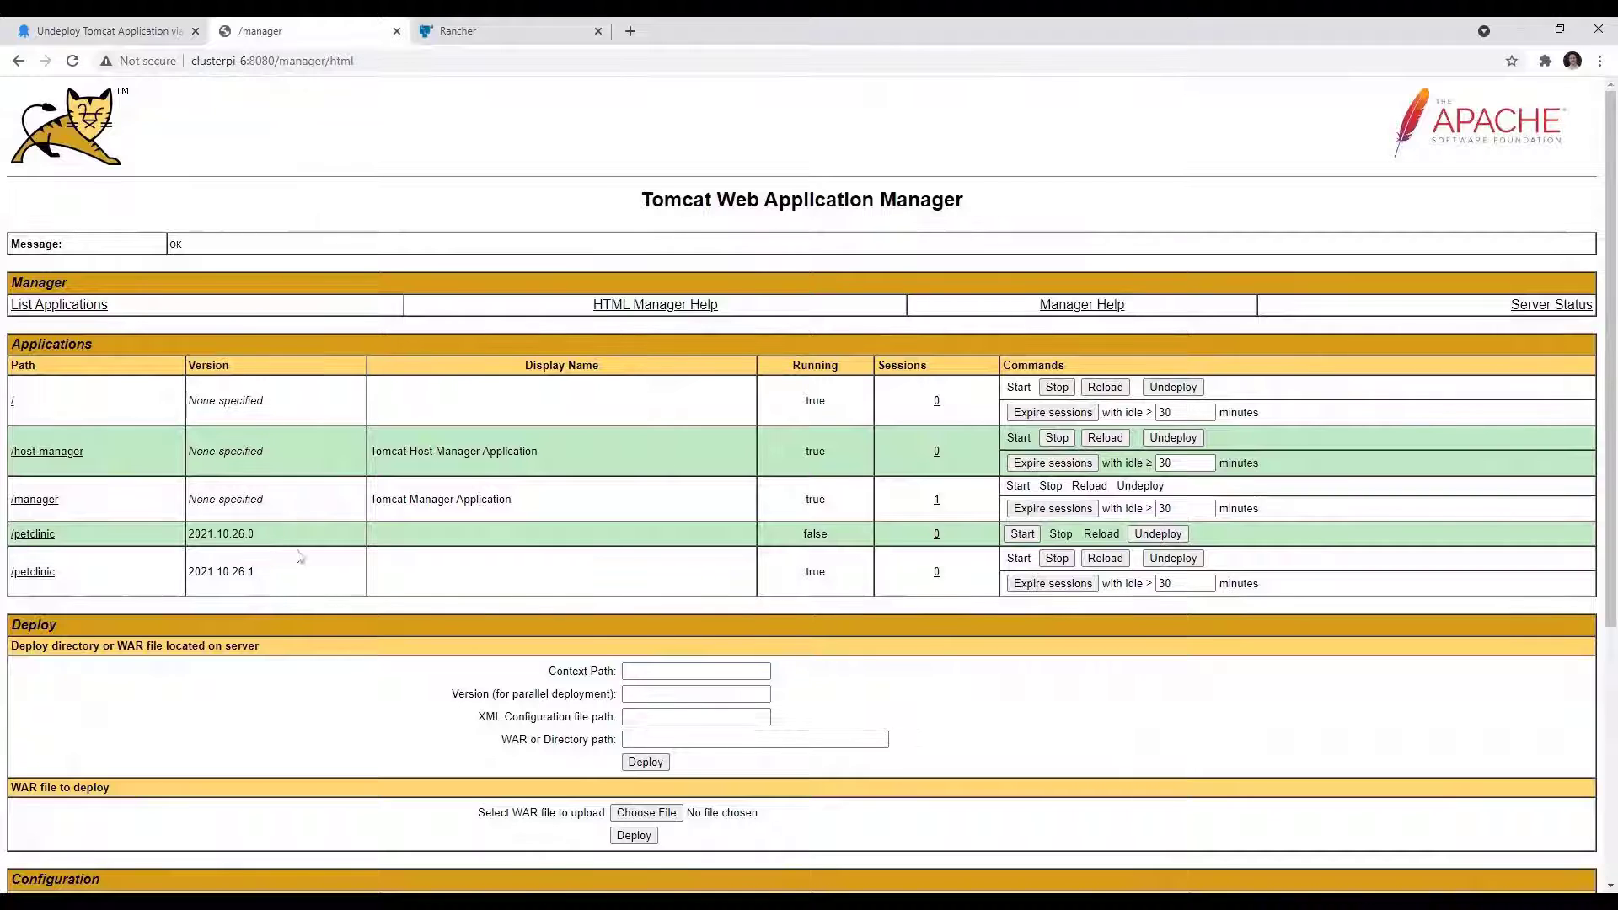
# Step: Switch back to Octopus Deploy and redeploy release 2021.10.26.0 of 03 PetClinic - ComplexRollback to Development
pyautogui.click(123, 32)
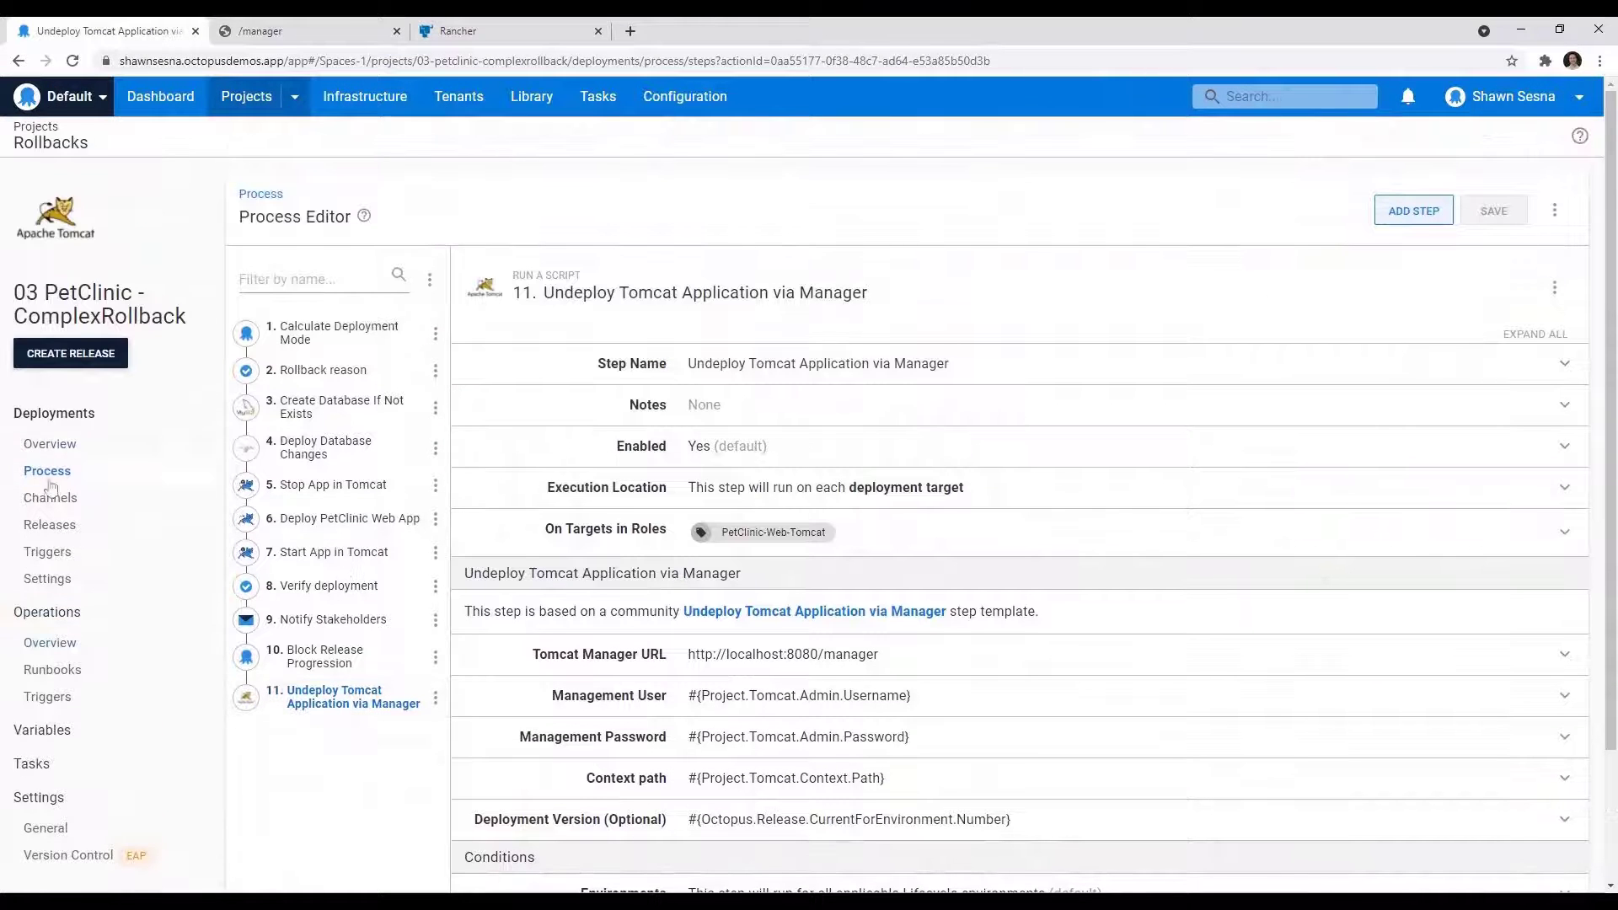
pyautogui.click(43, 530)
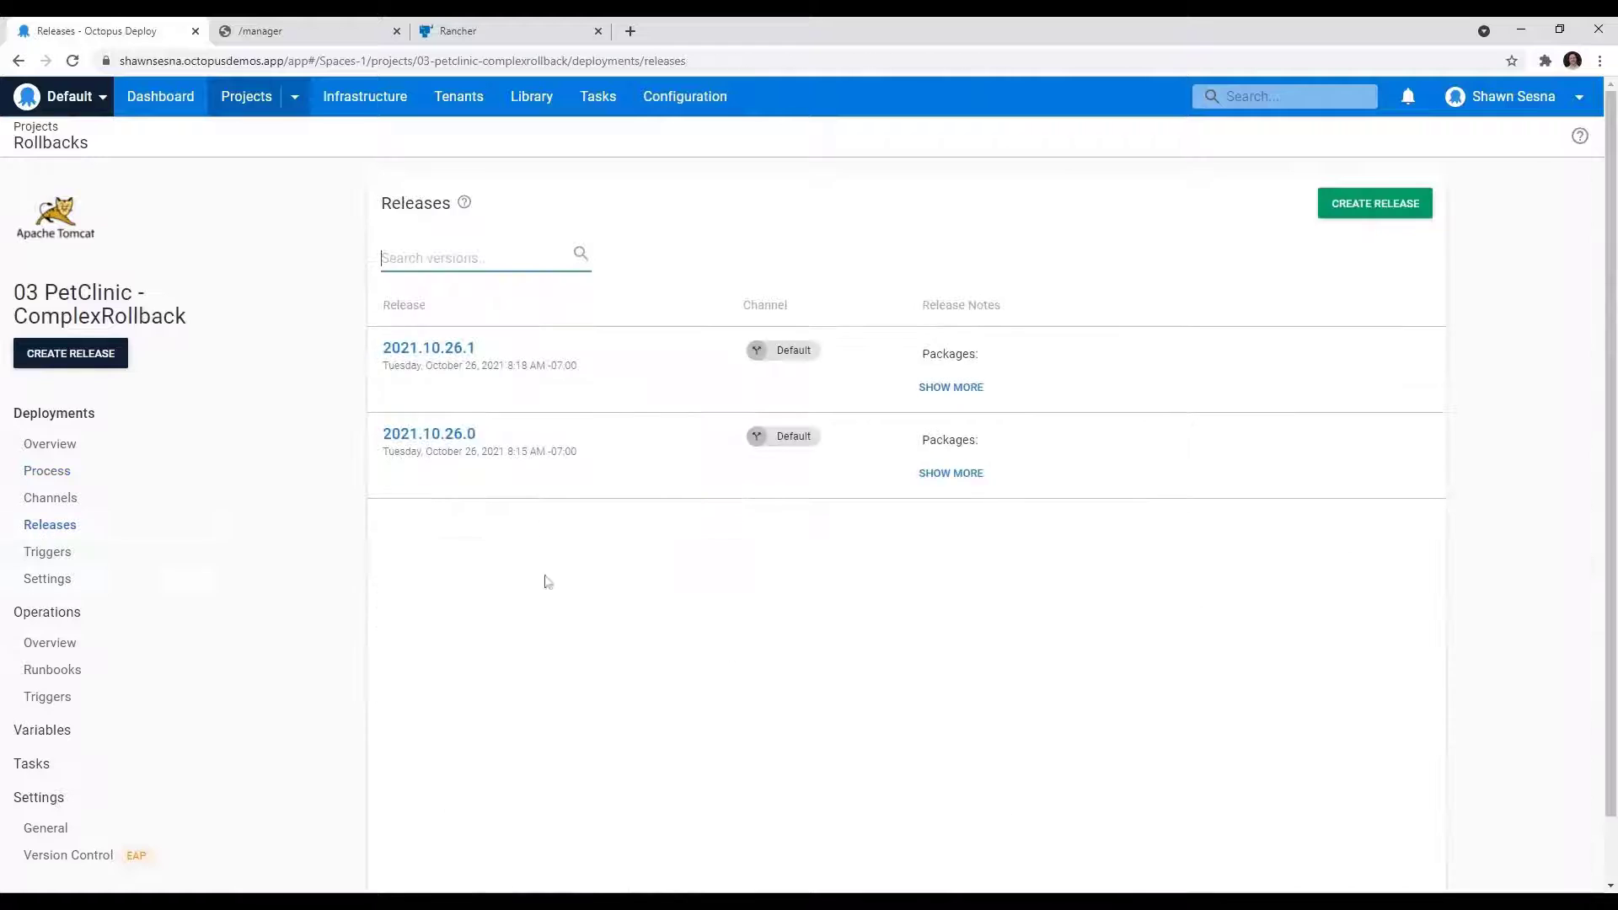
pyautogui.click(447, 439)
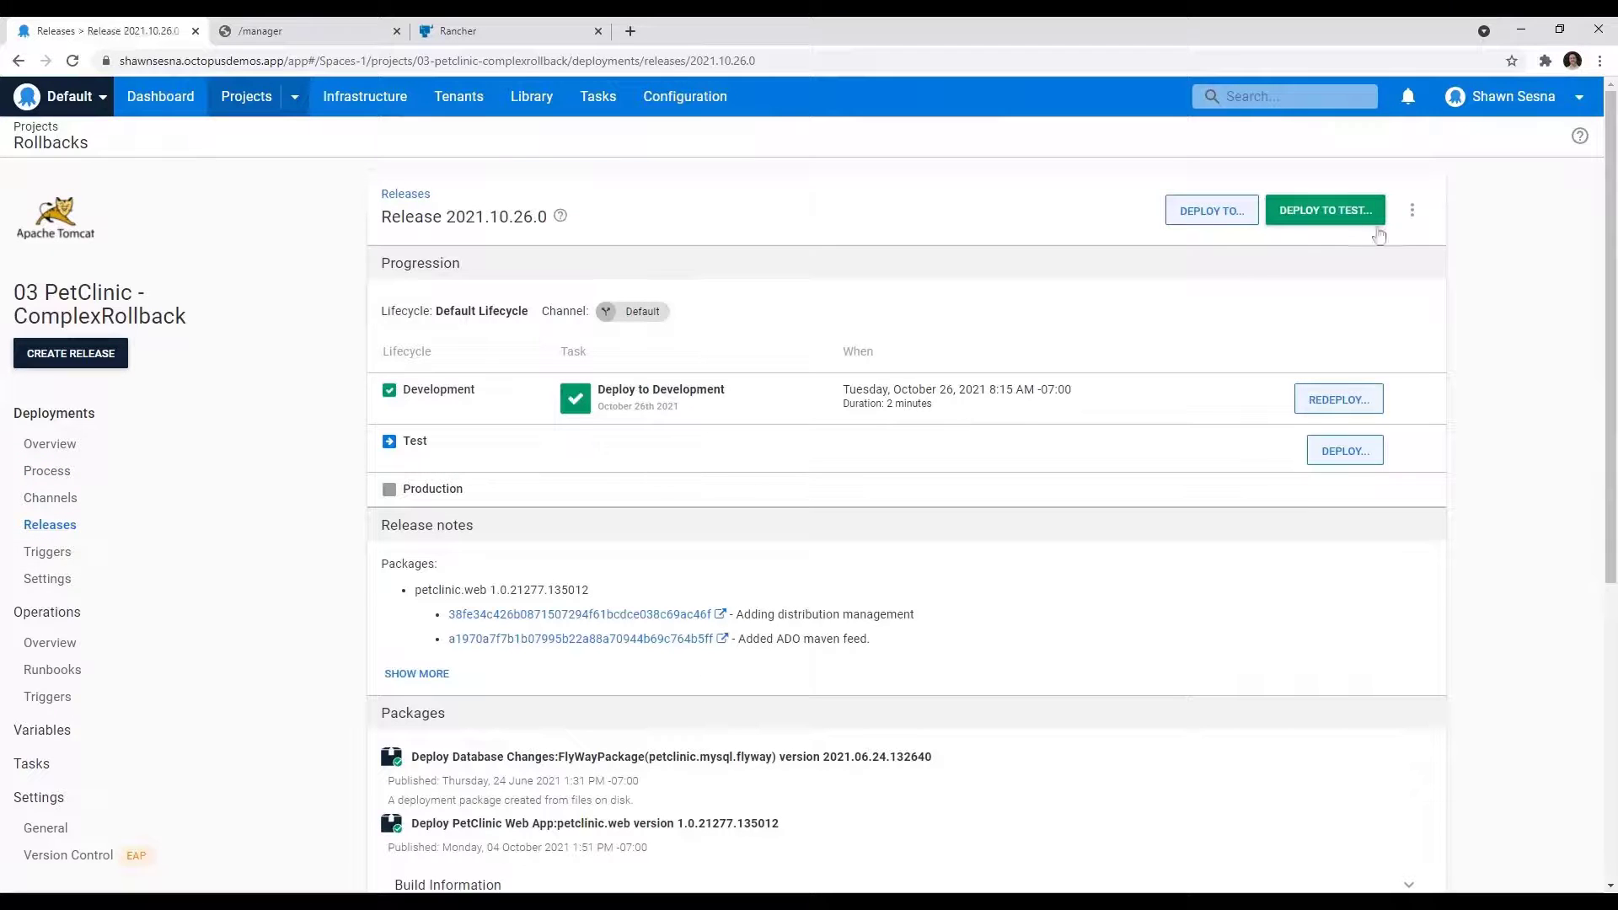
pyautogui.click(1413, 210)
pyautogui.click(1235, 354)
pyautogui.click(1325, 404)
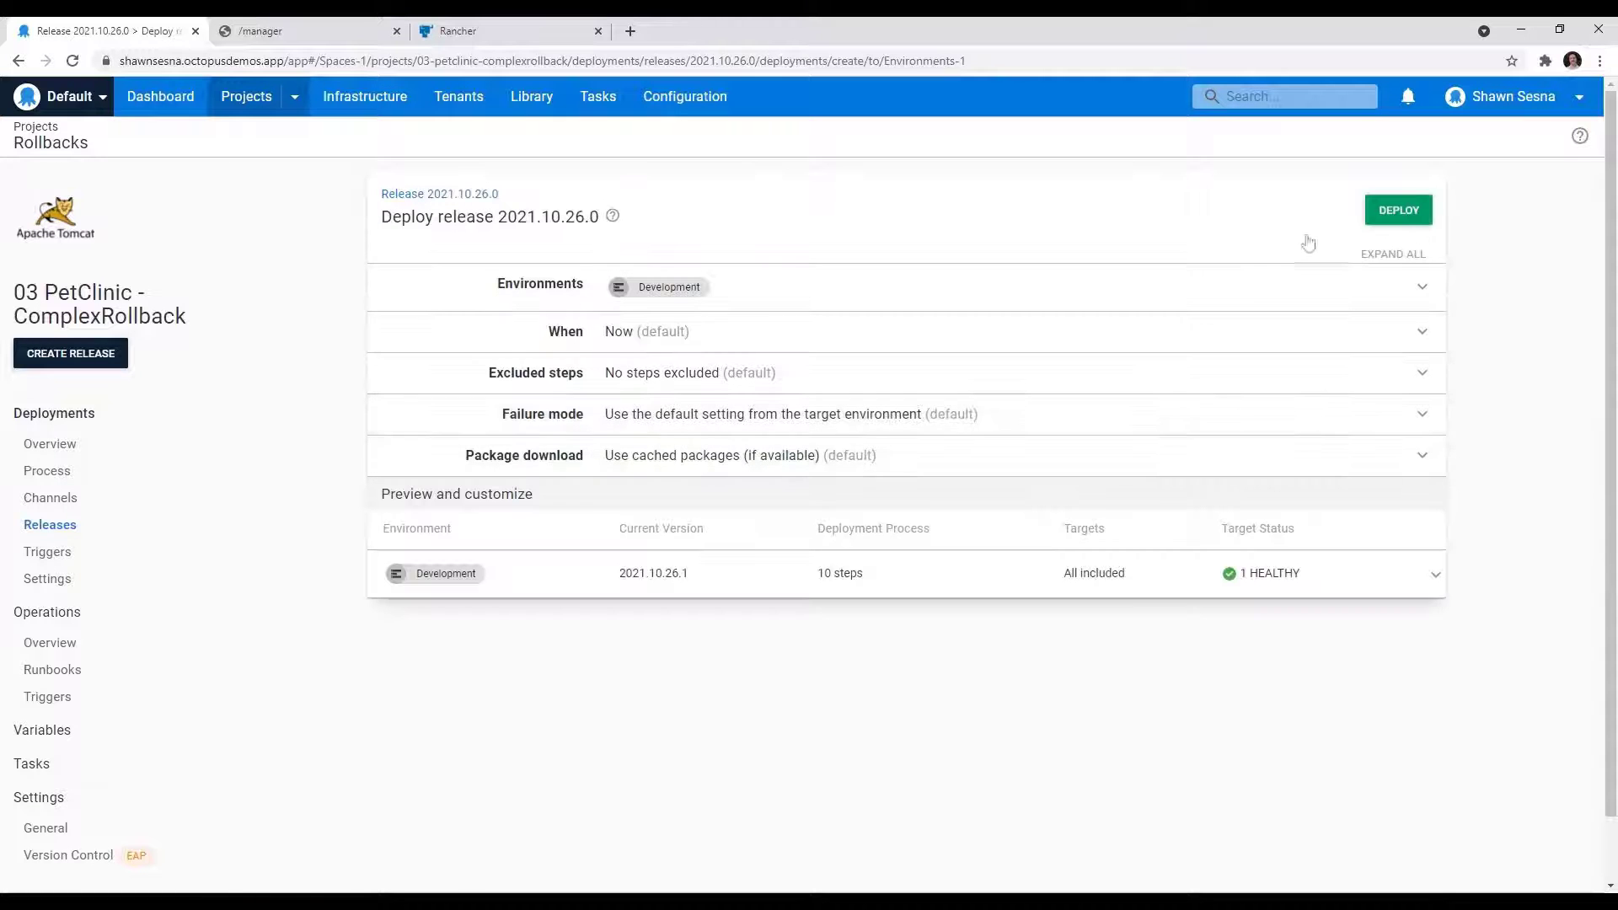
pyautogui.click(1393, 213)
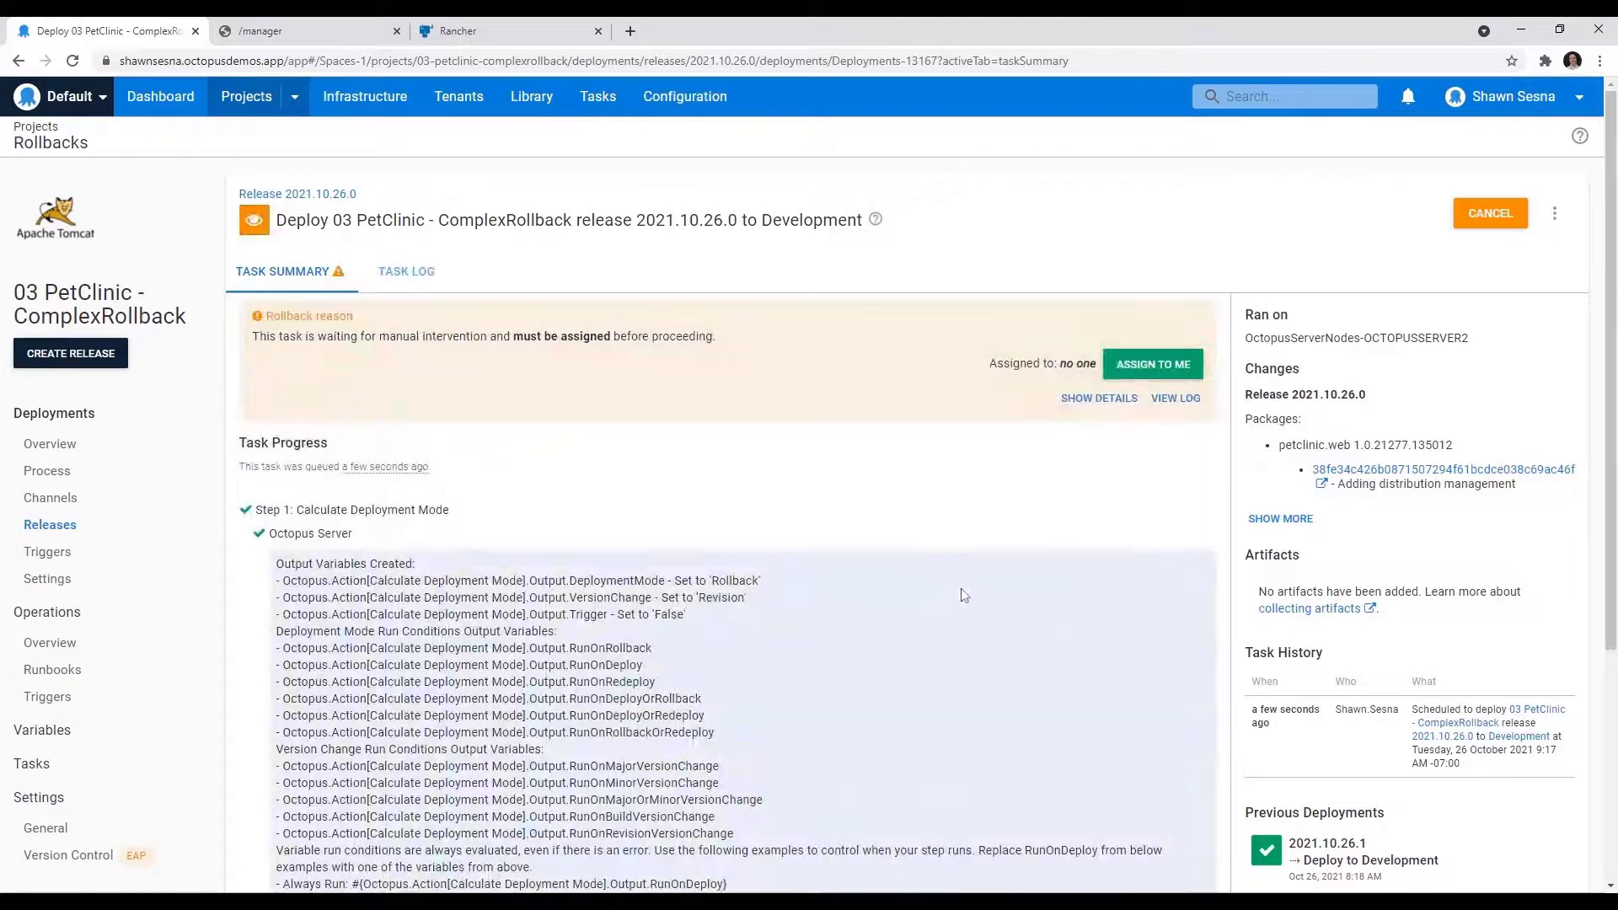
# Step: Take over the Rollback reason manual intervention, enter the note "Unable to create new pets" and let the deployment proceed
pyautogui.click(1170, 365)
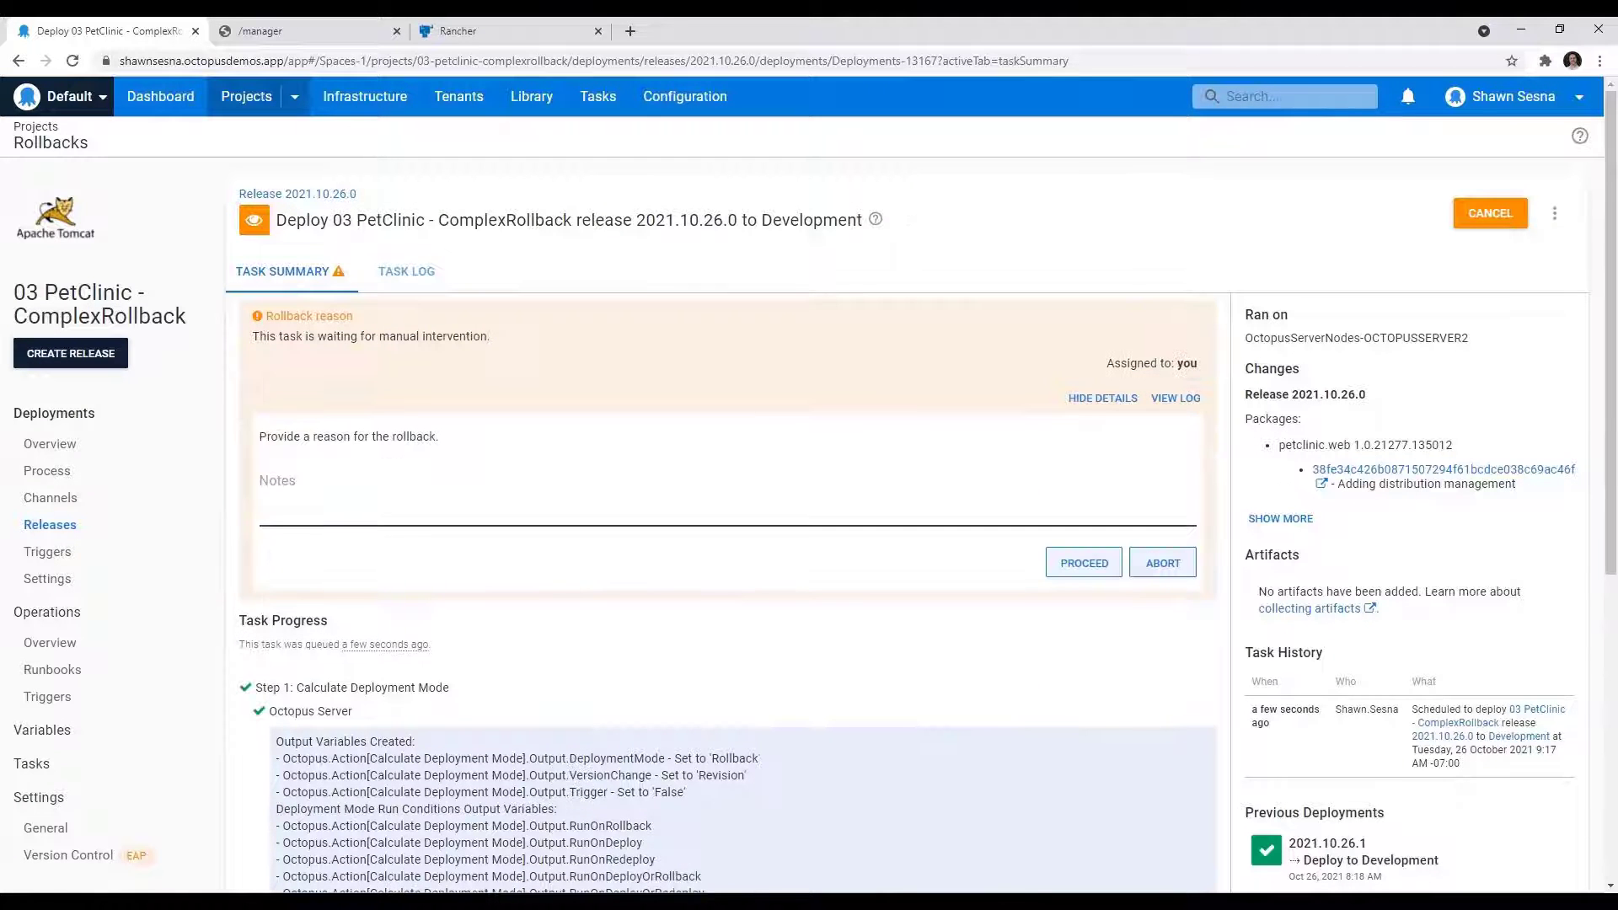
pyautogui.write('Unable t')
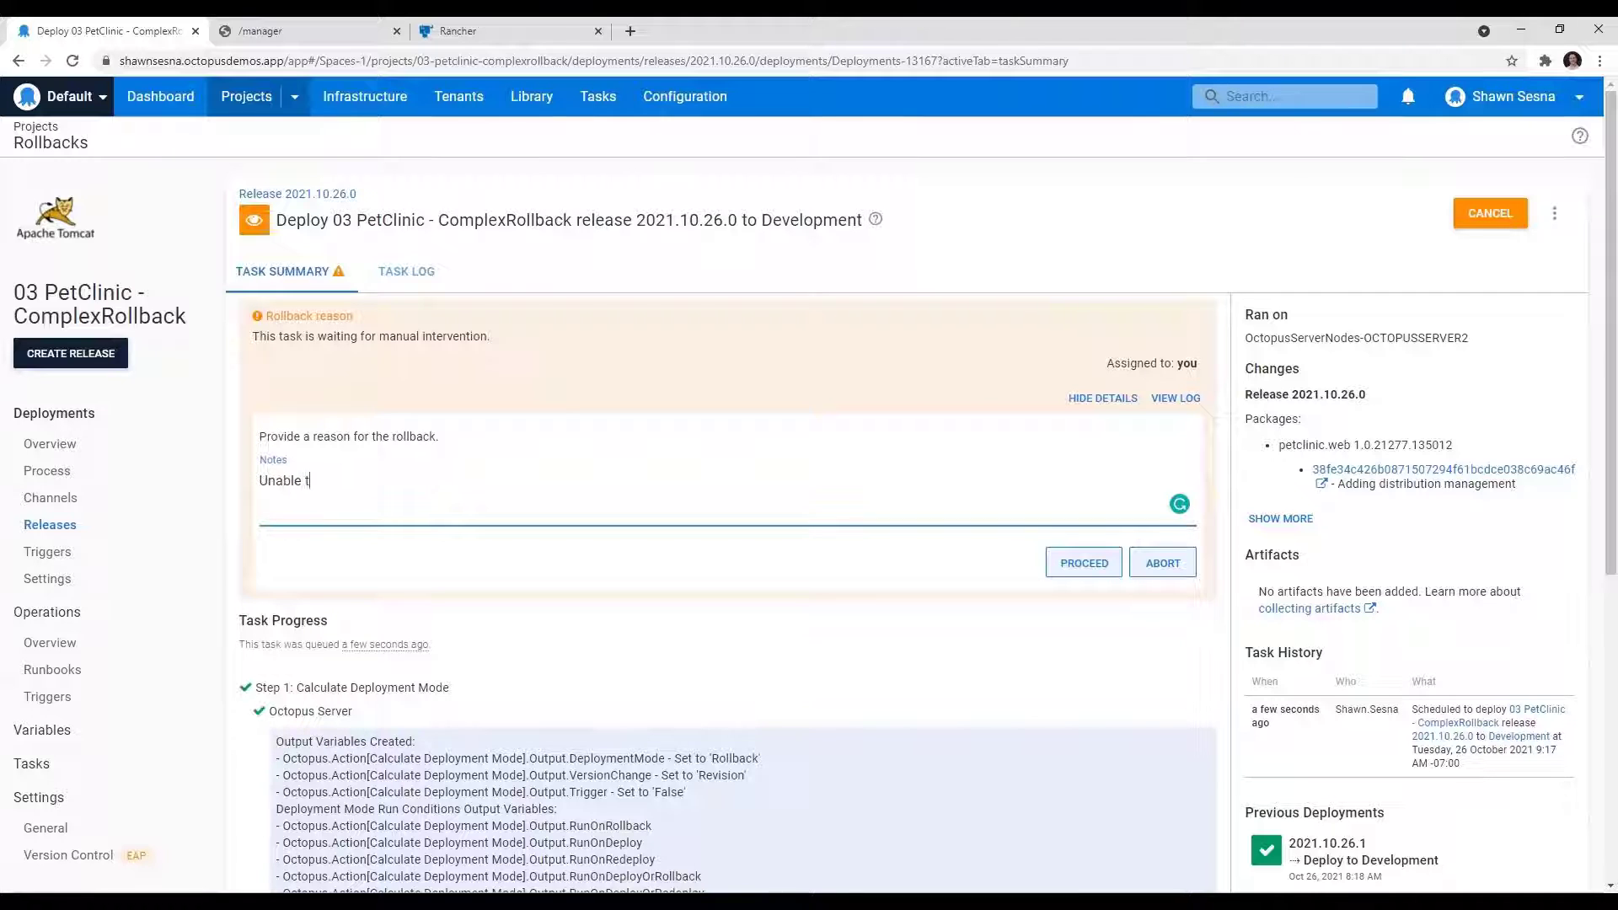
pyautogui.write('o create new pets')
pyautogui.click(1065, 562)
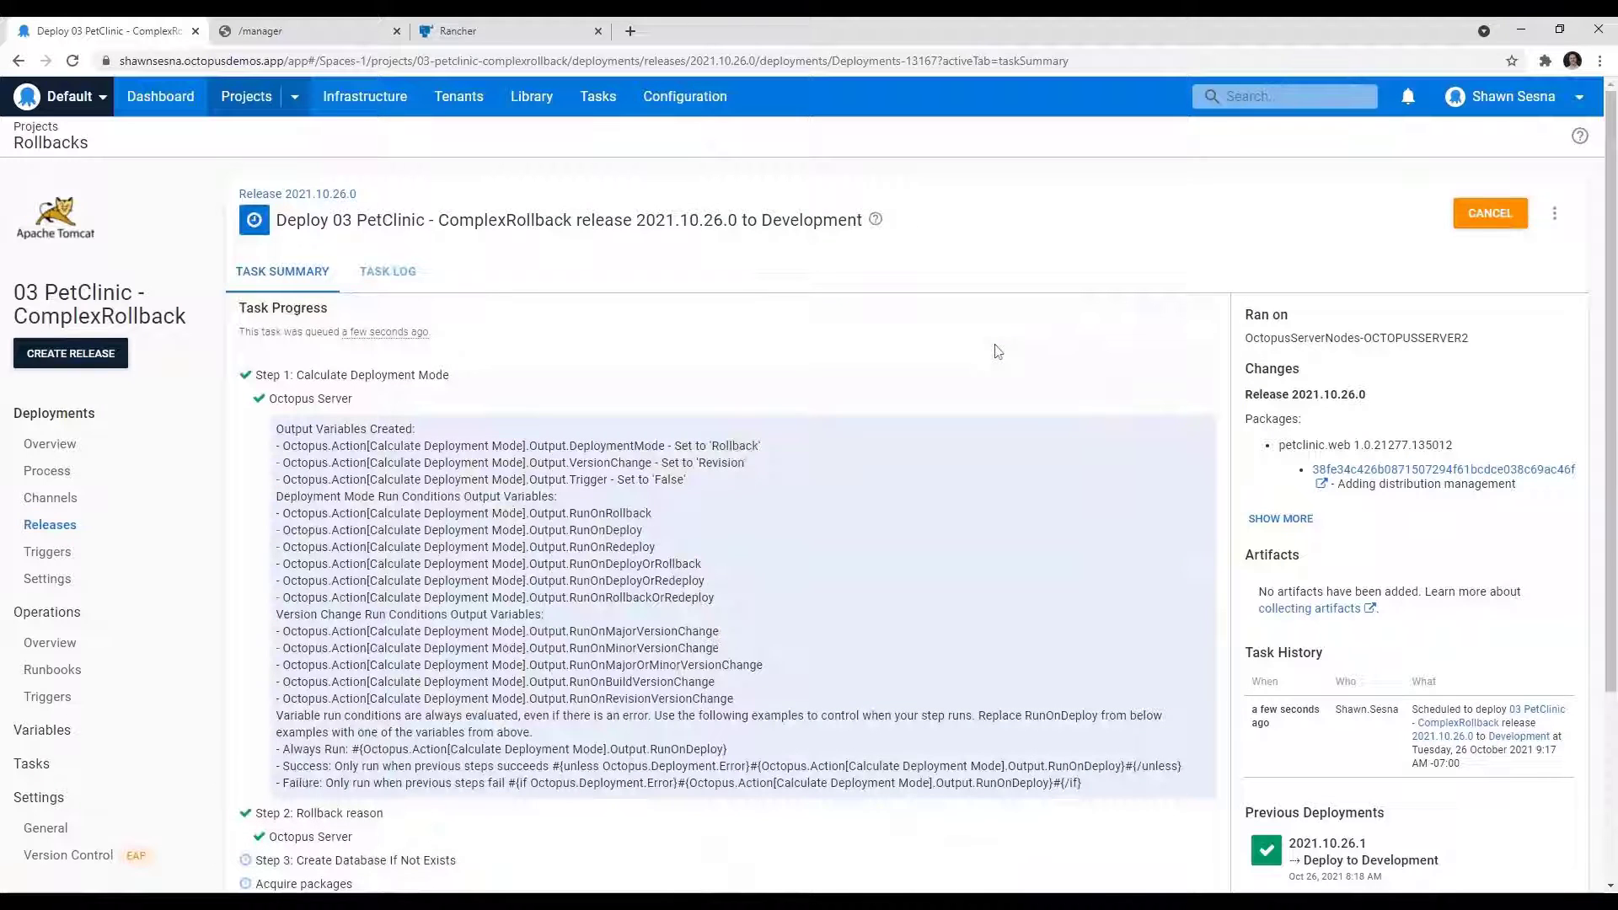
# Step: Follow the deployment to the Stop App in Tomcat log for clusterpi-6, then reload Tomcat Web Application Manager to check the petclinic versions
pyautogui.scroll(-1, 1005, 425)
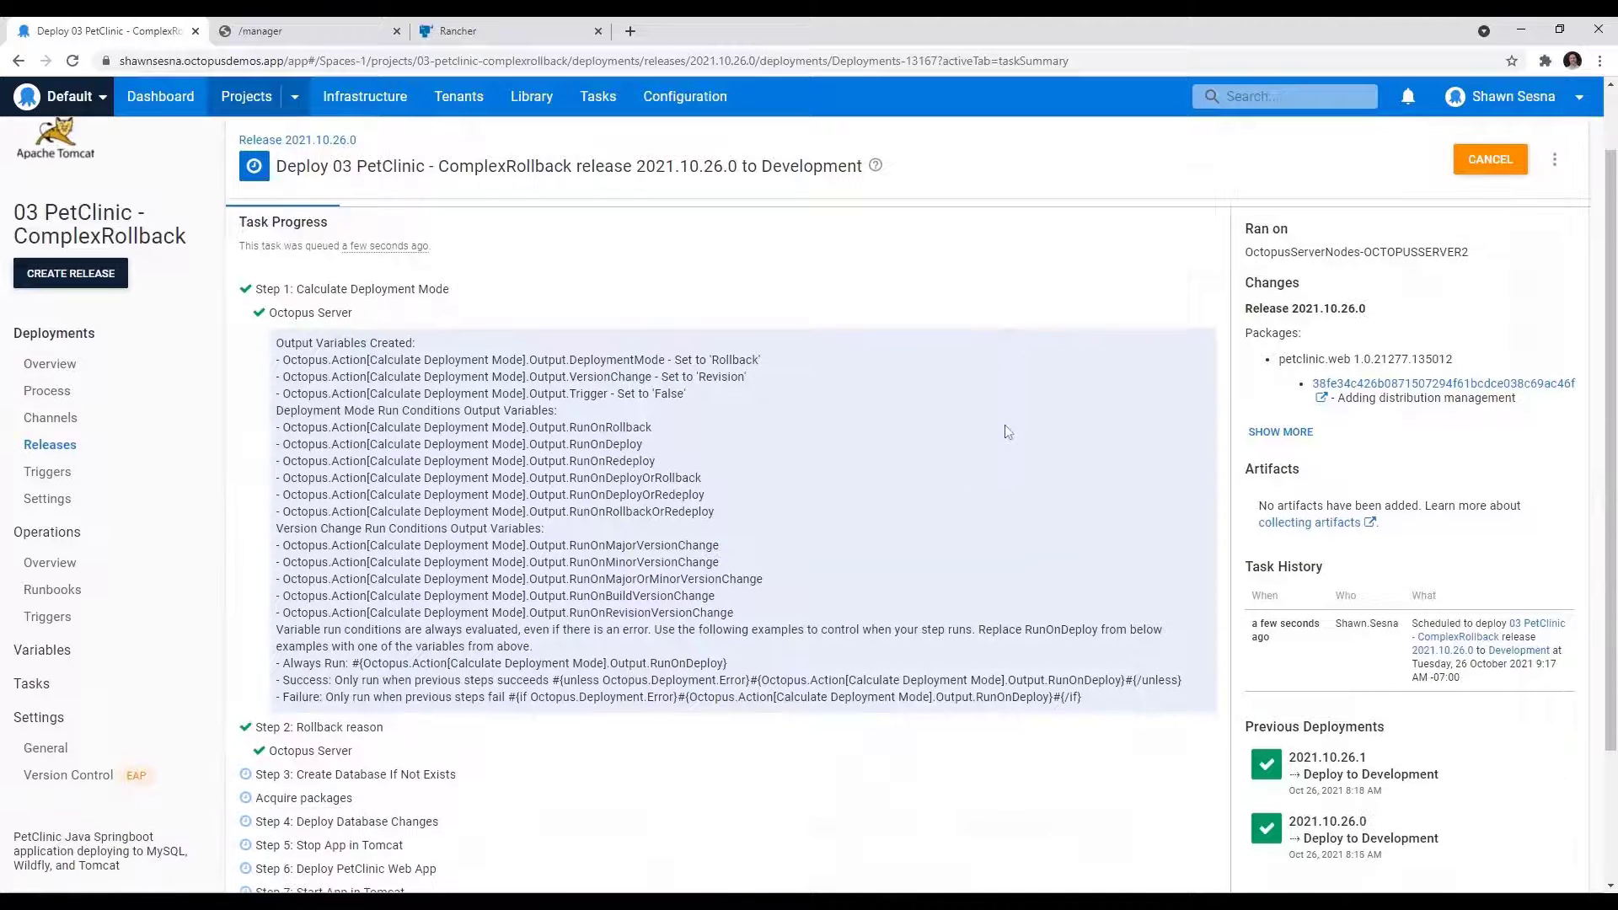
pyautogui.scroll(-1, 1005, 424)
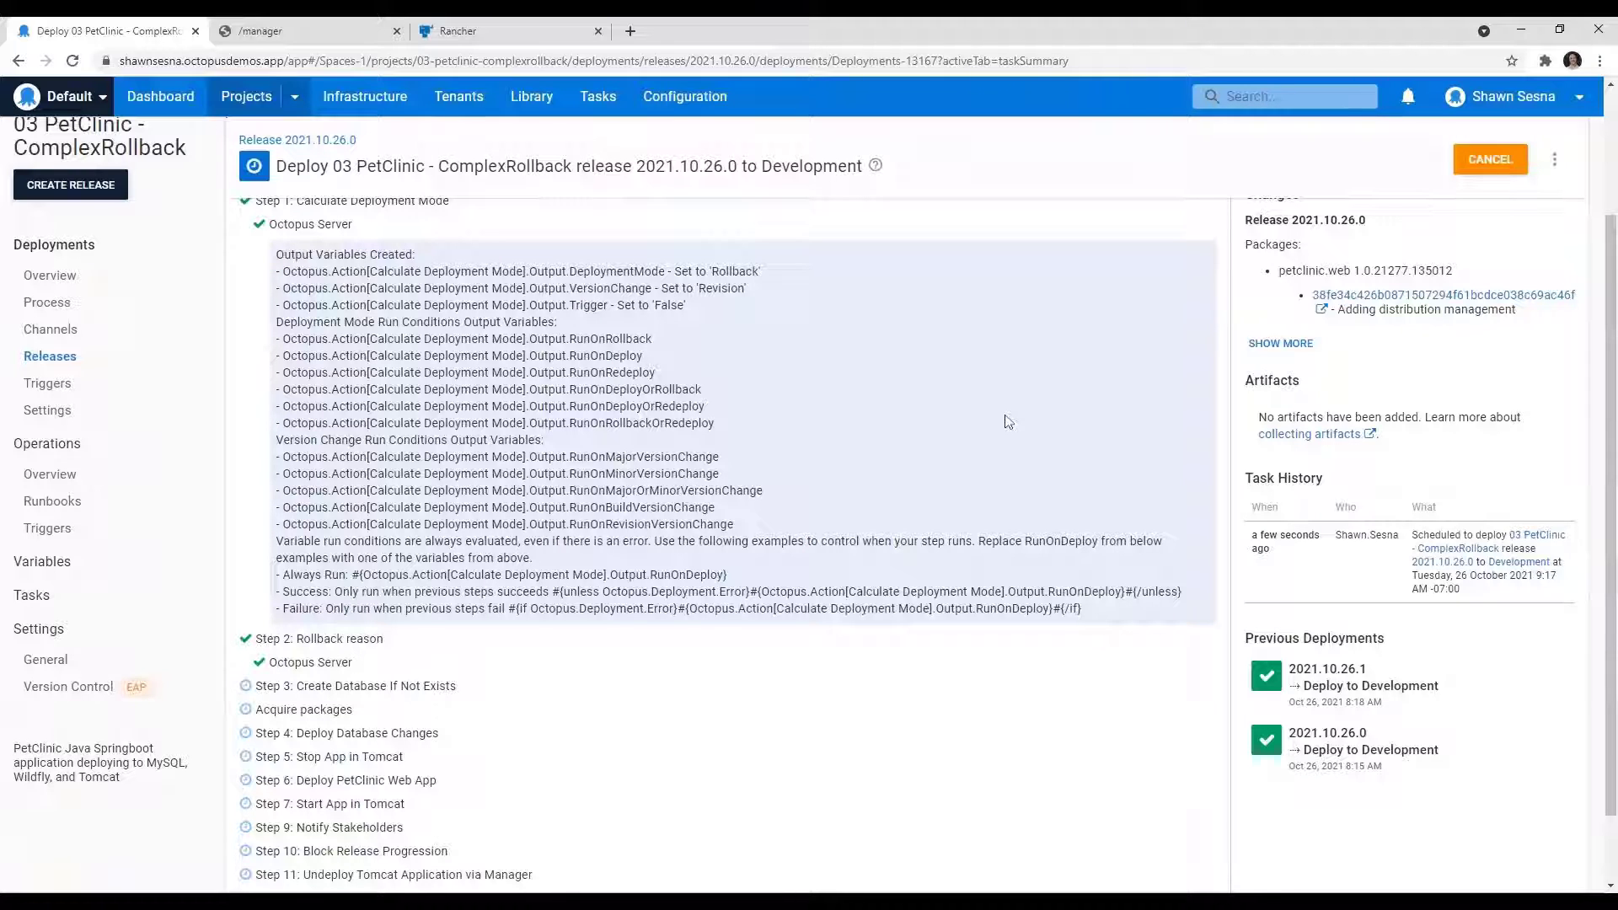
pyautogui.scroll(-1, 768, 535)
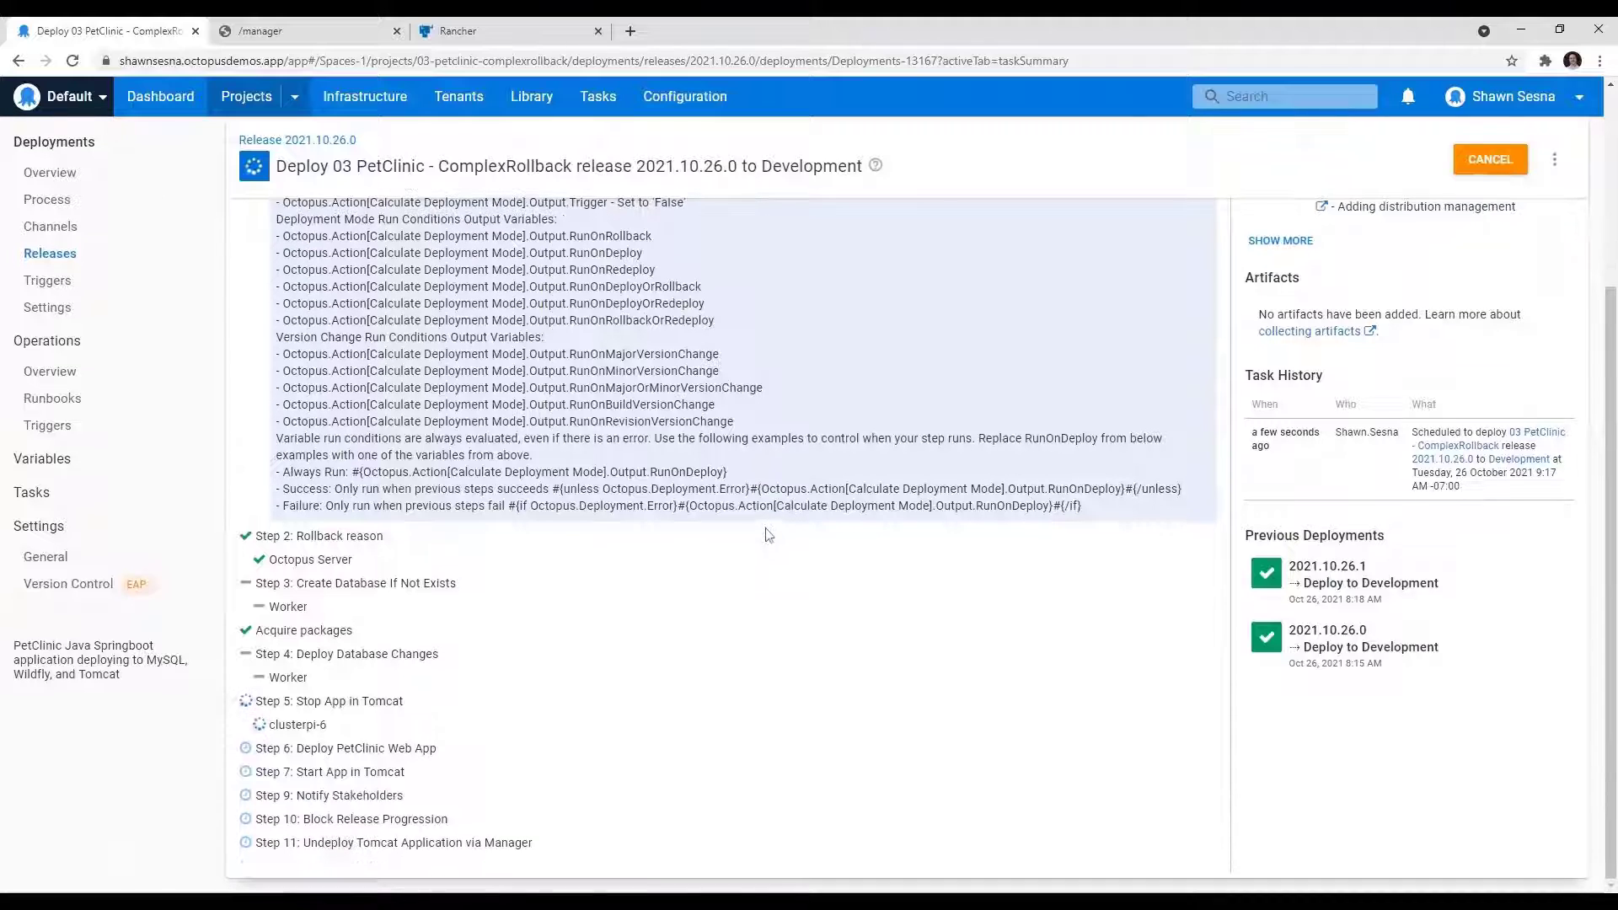
pyautogui.click(305, 726)
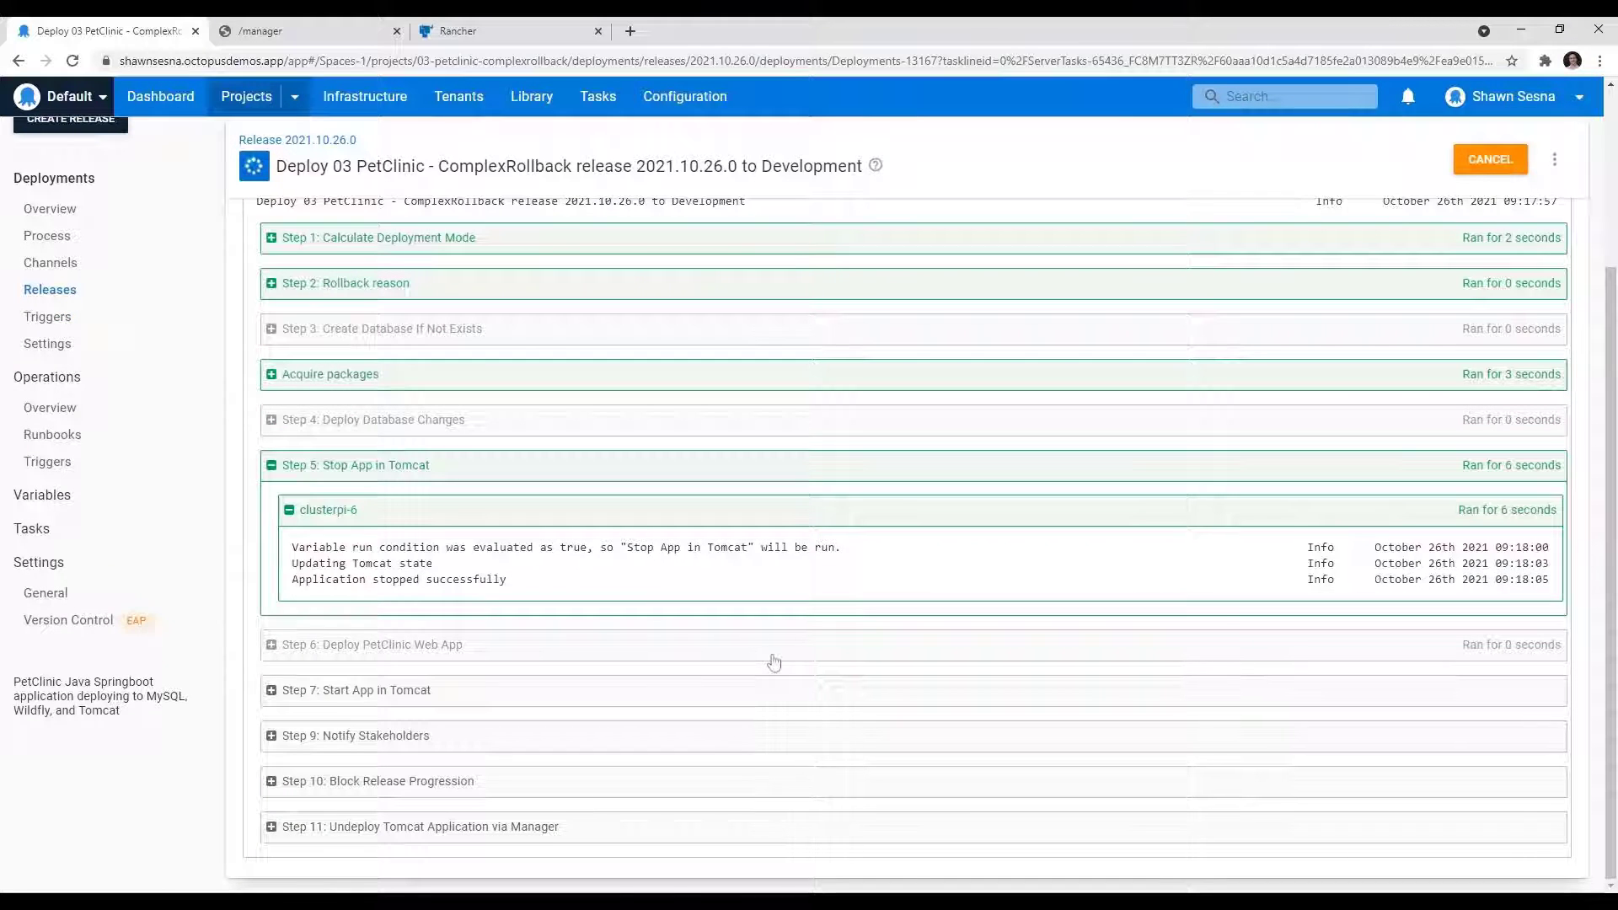
pyautogui.click(296, 29)
pyautogui.click(297, 61)
pyautogui.press('Return')
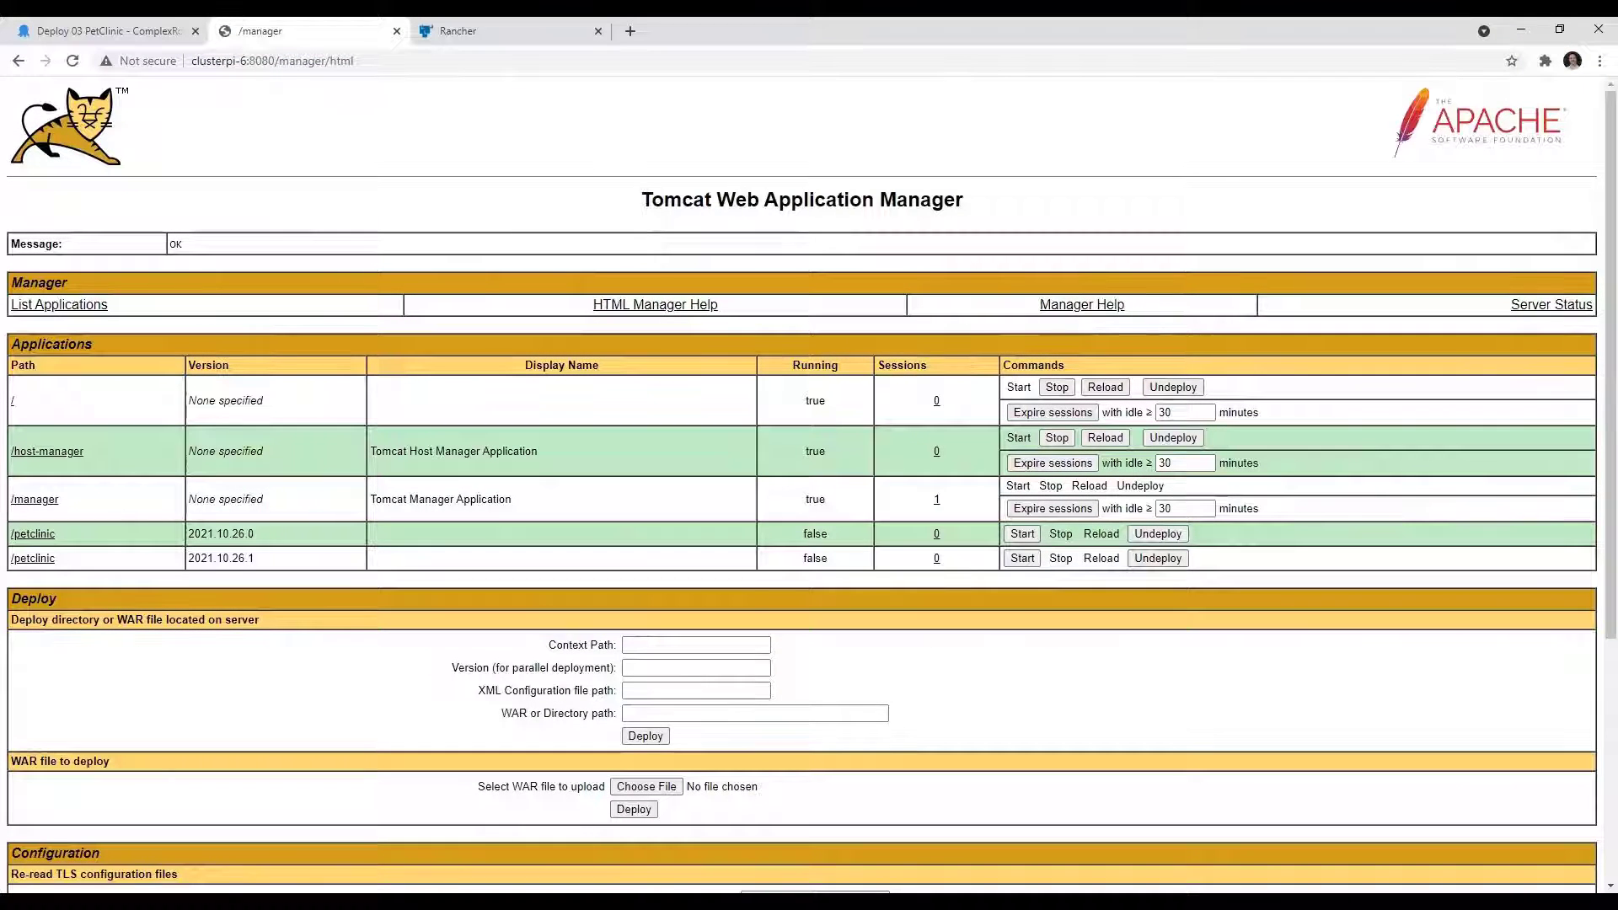
# Step: Examine the Start App in Tomcat entry in the Octopus task log, then reload Tomcat Web Application Manager to check the application states
pyautogui.click(102, 31)
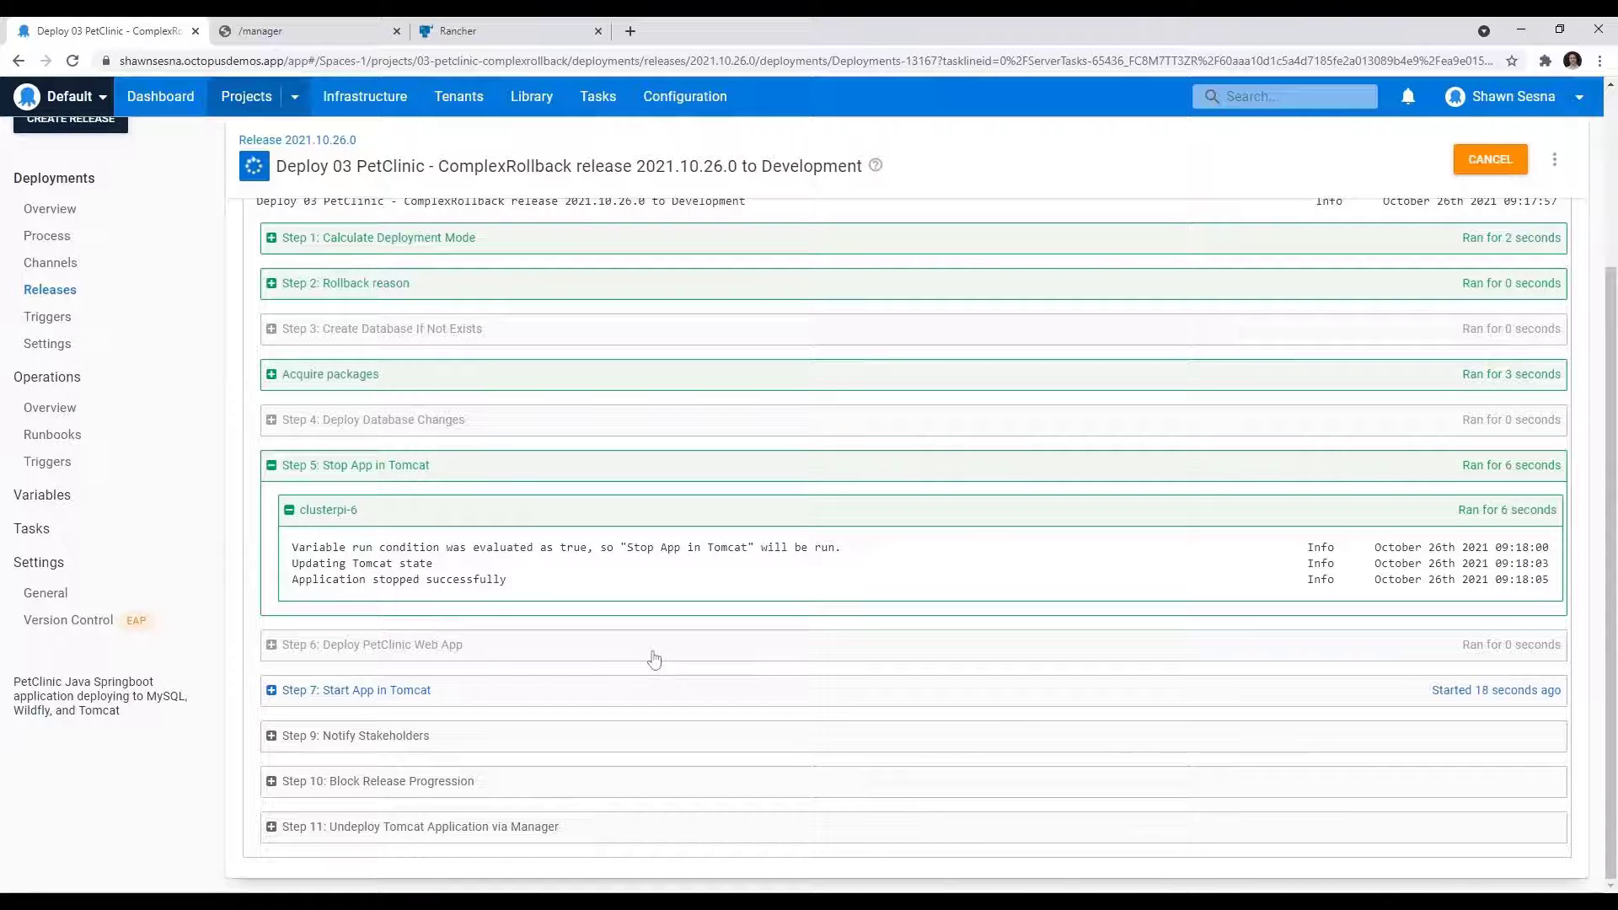
pyautogui.click(637, 697)
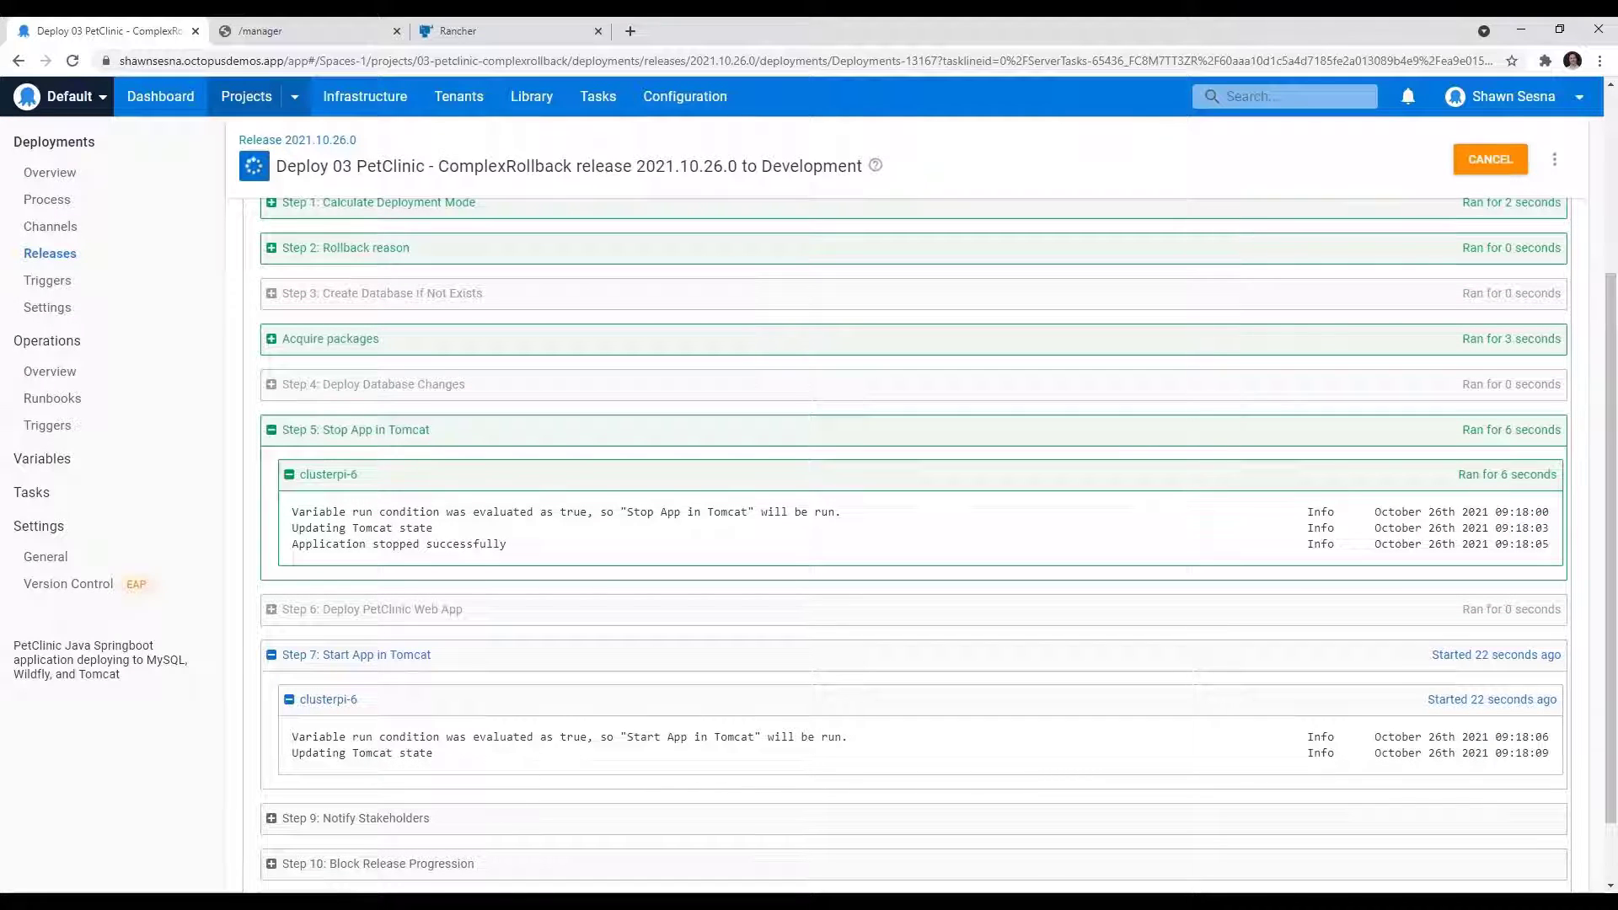
pyautogui.click(257, 31)
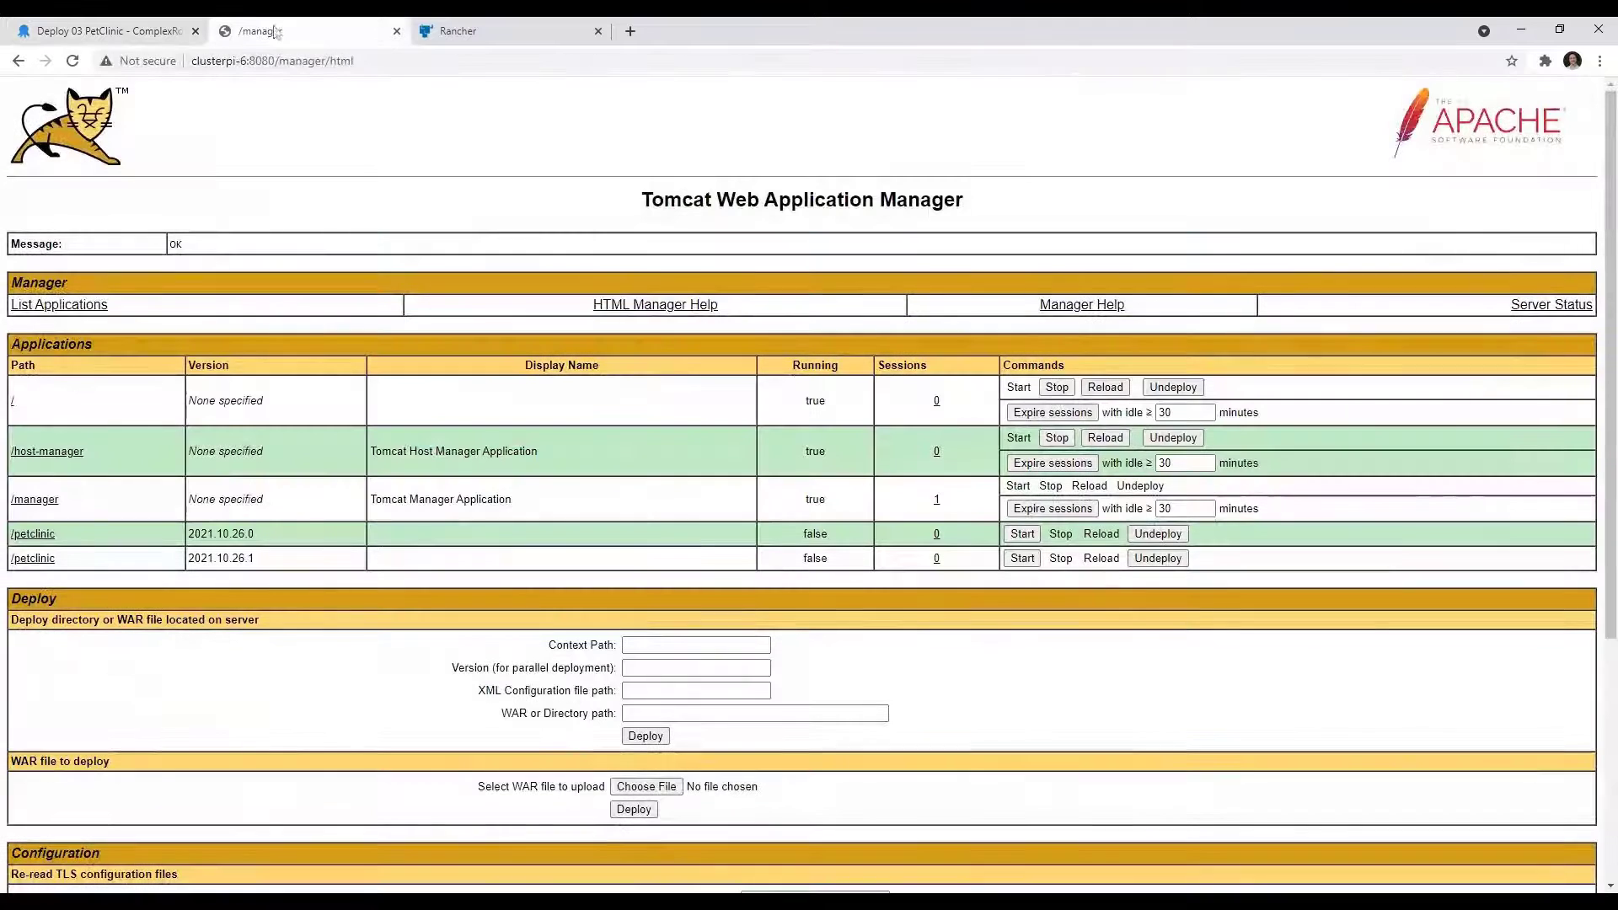
pyautogui.click(362, 61)
pyautogui.press('Return')
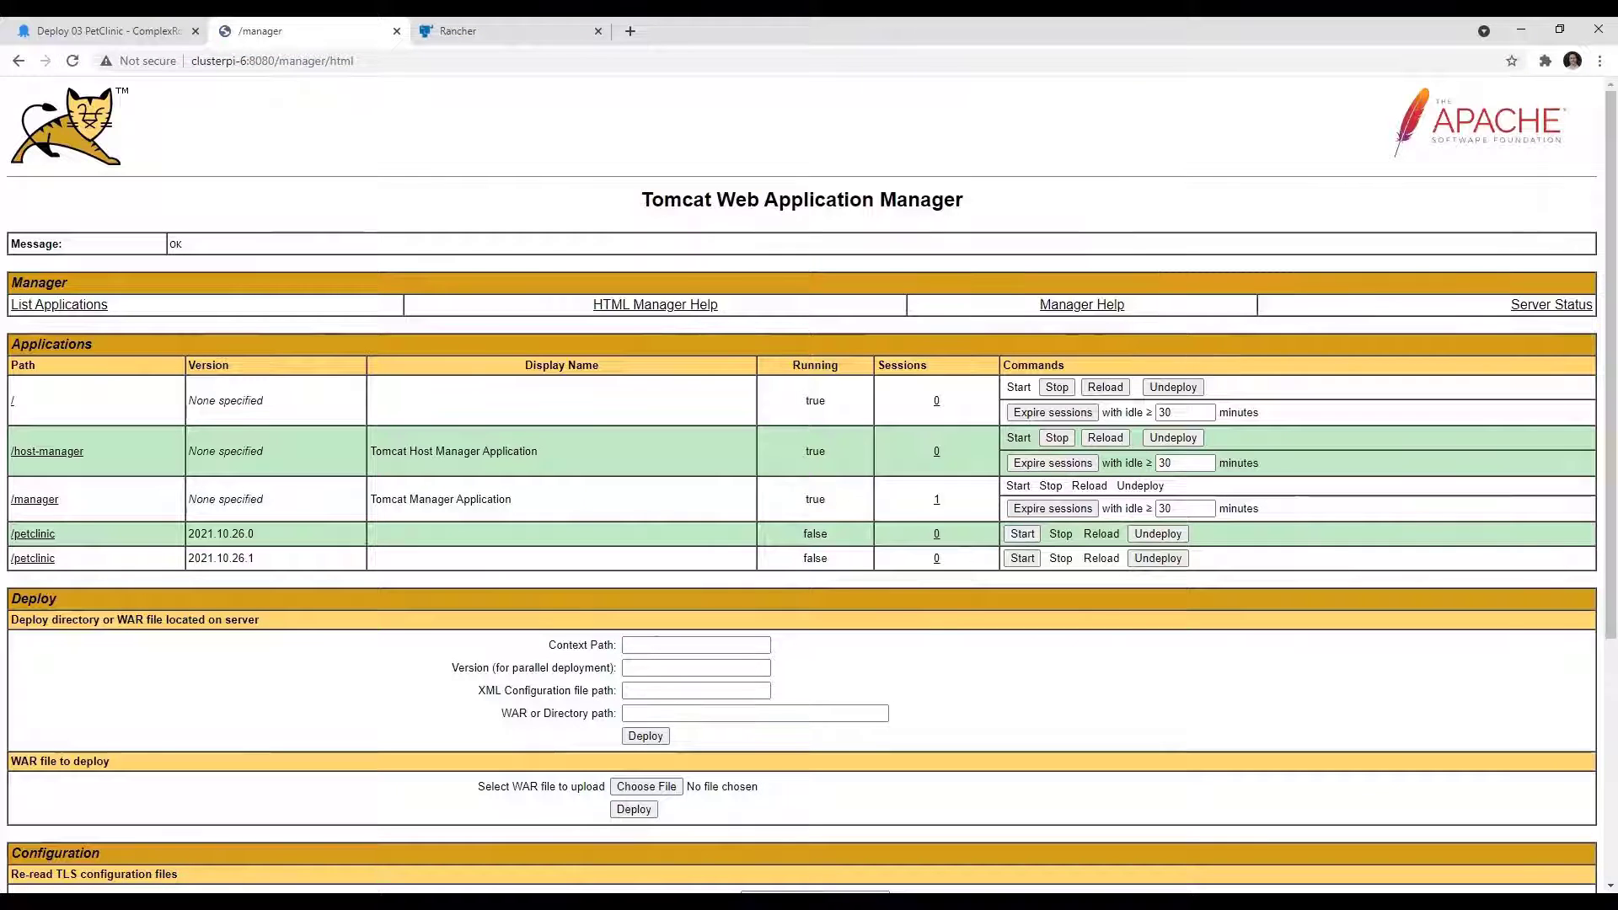
# Step: Recheck the rollback's progress in the Octopus task log and refresh the Tomcat application list once more
pyautogui.click(126, 31)
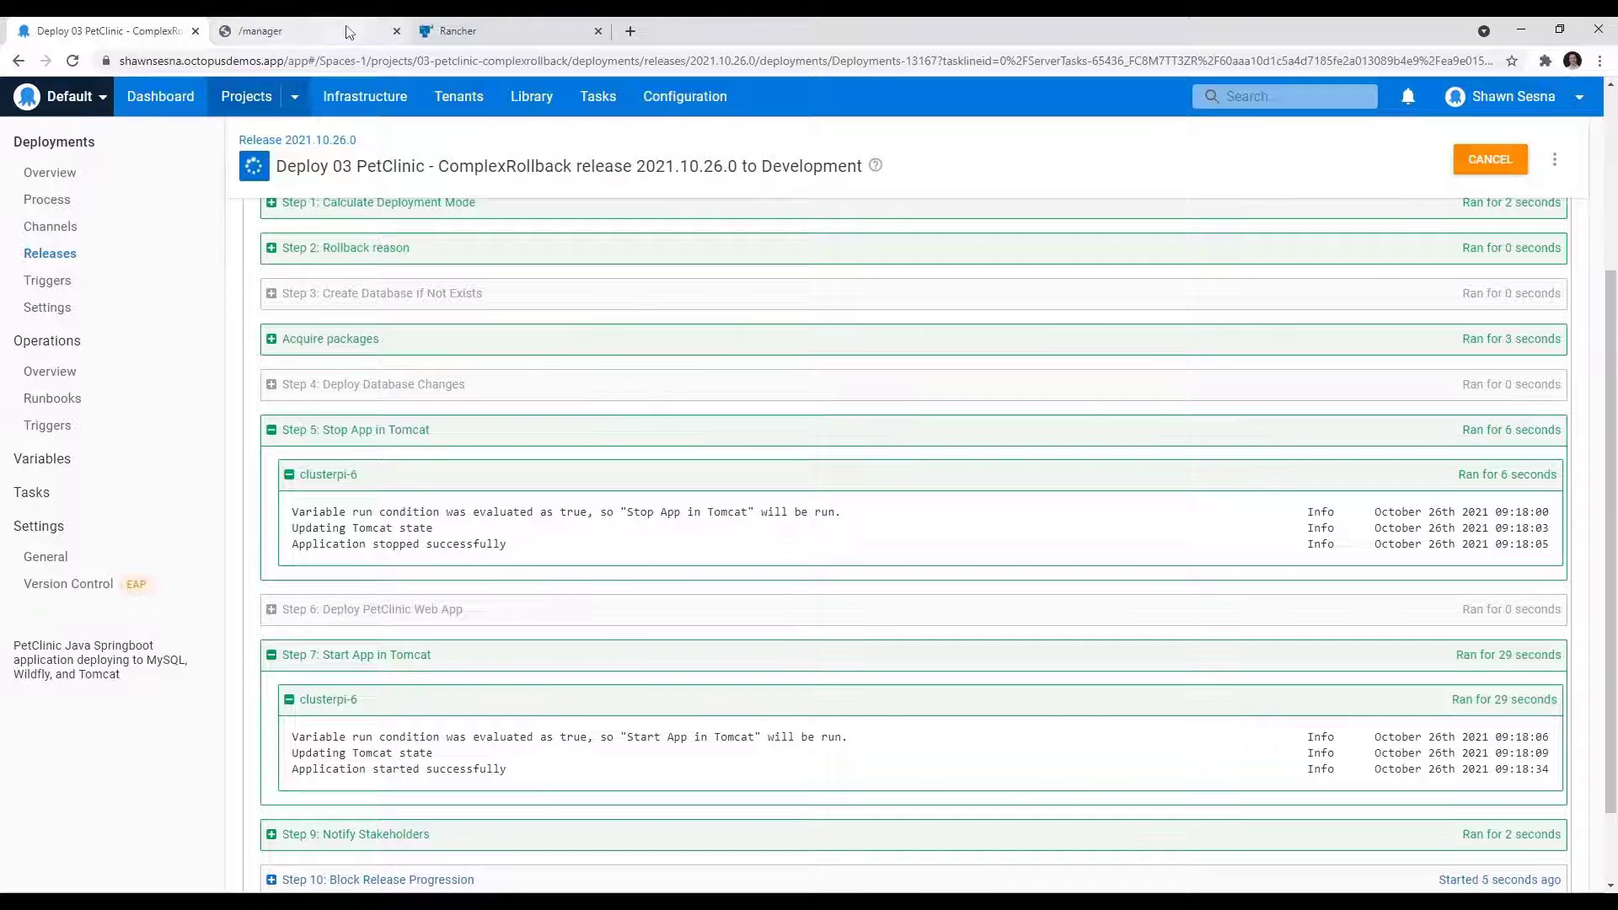
pyautogui.click(266, 34)
pyautogui.click(270, 60)
pyautogui.press('Return')
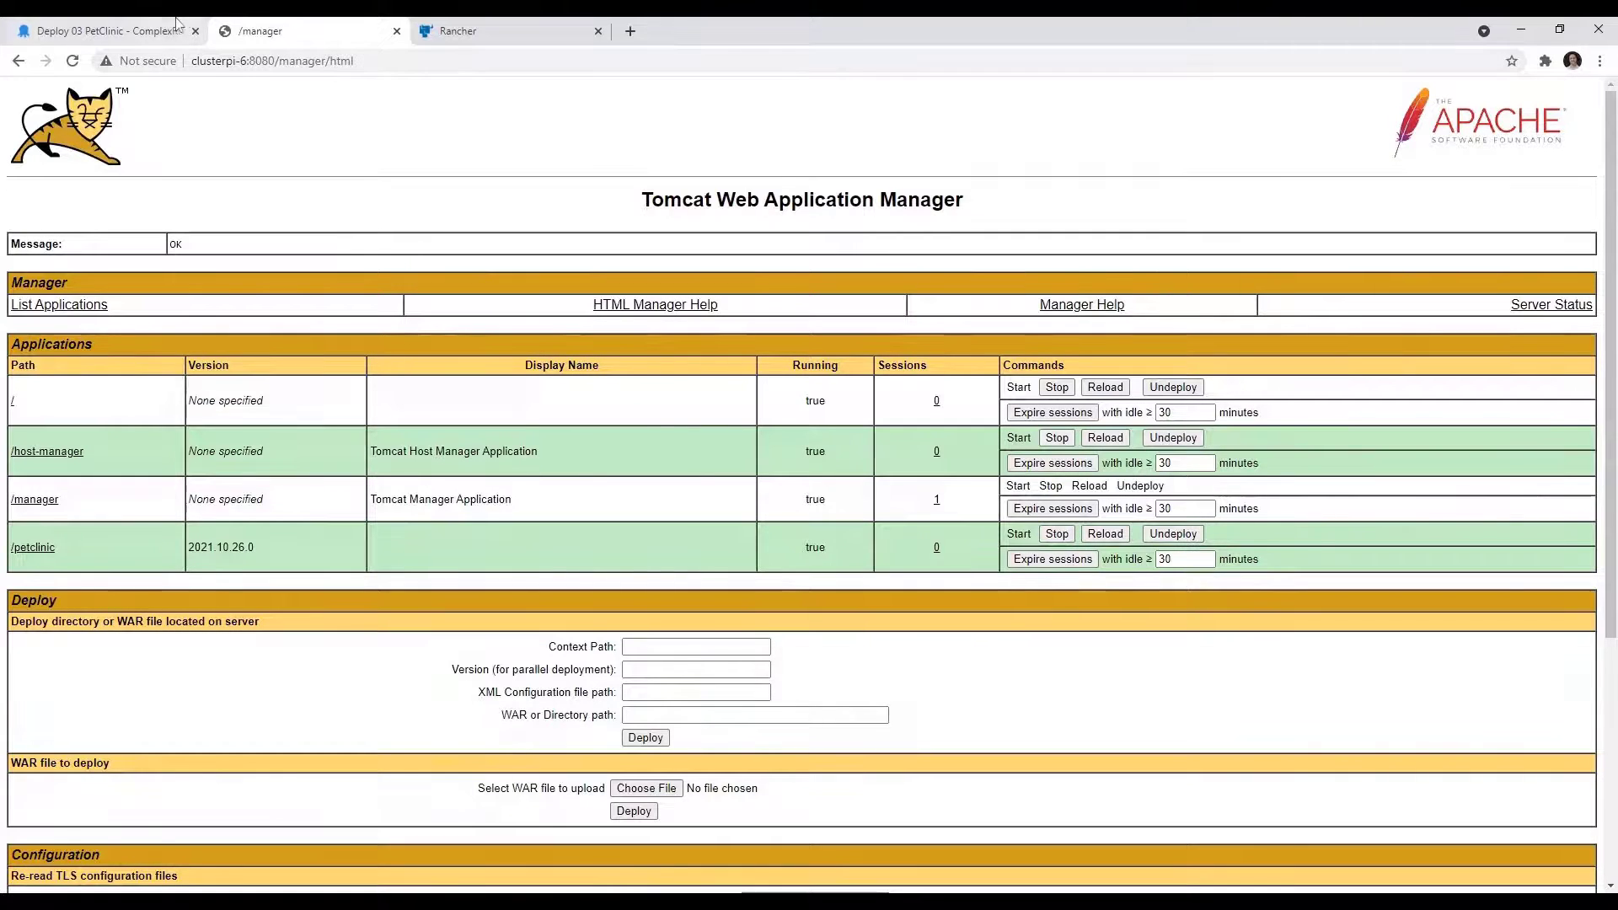
# Step: Return to the Octopus task log and examine the clusterpi-6 output of the Undeploy Tomcat Application via Manager step
pyautogui.click(109, 30)
pyautogui.scroll(-3, 363, 674)
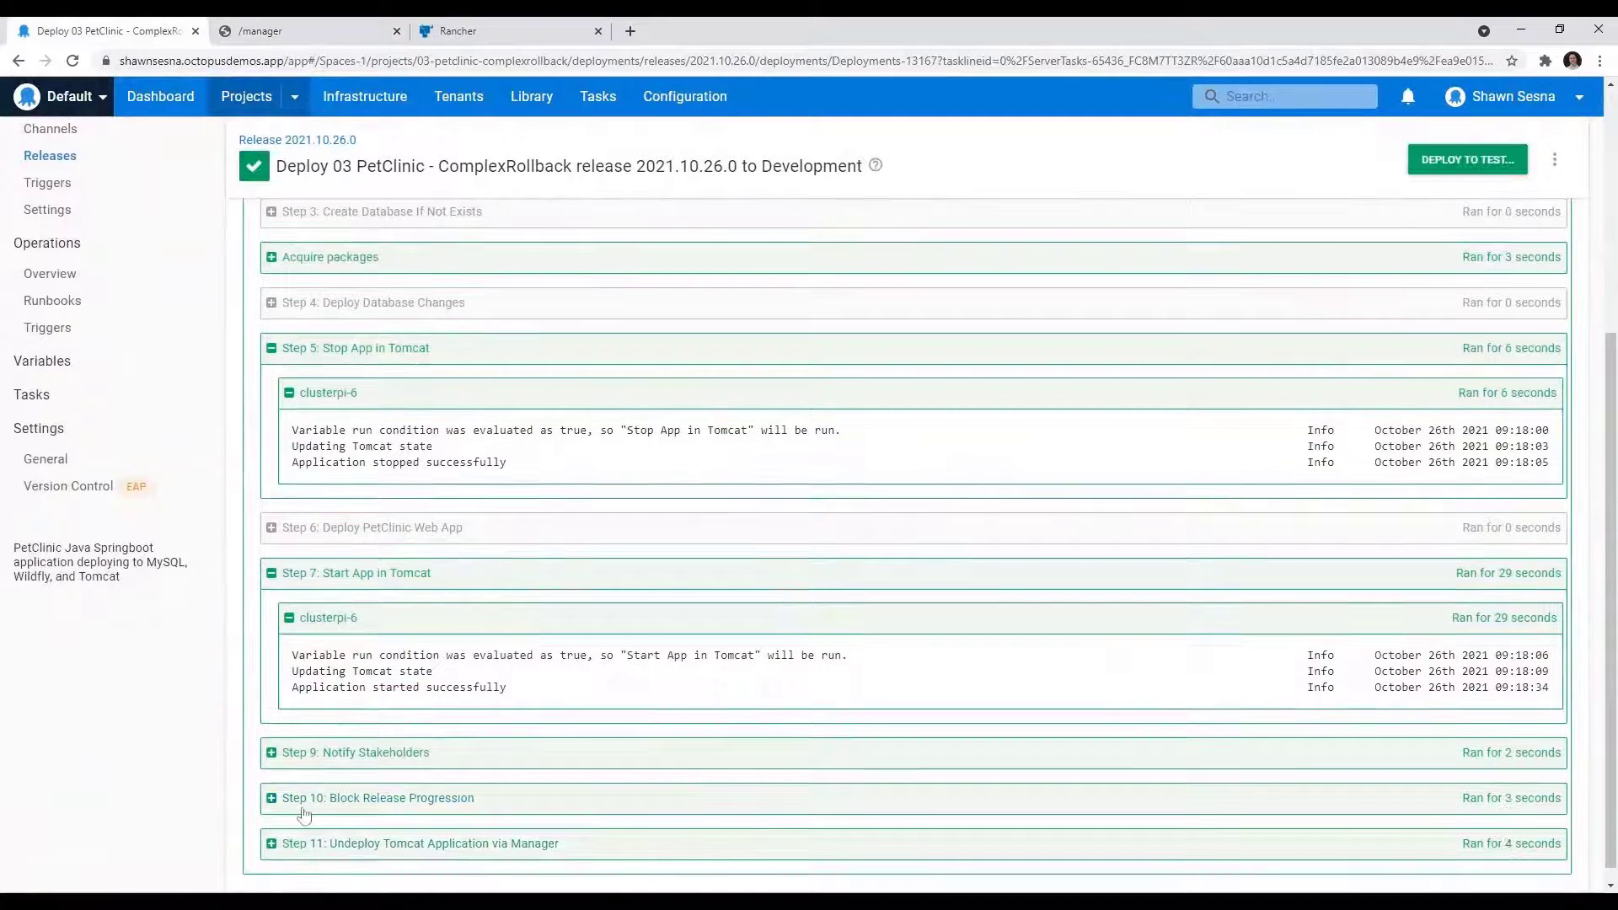
pyautogui.click(270, 846)
pyautogui.scroll(-1, 551, 714)
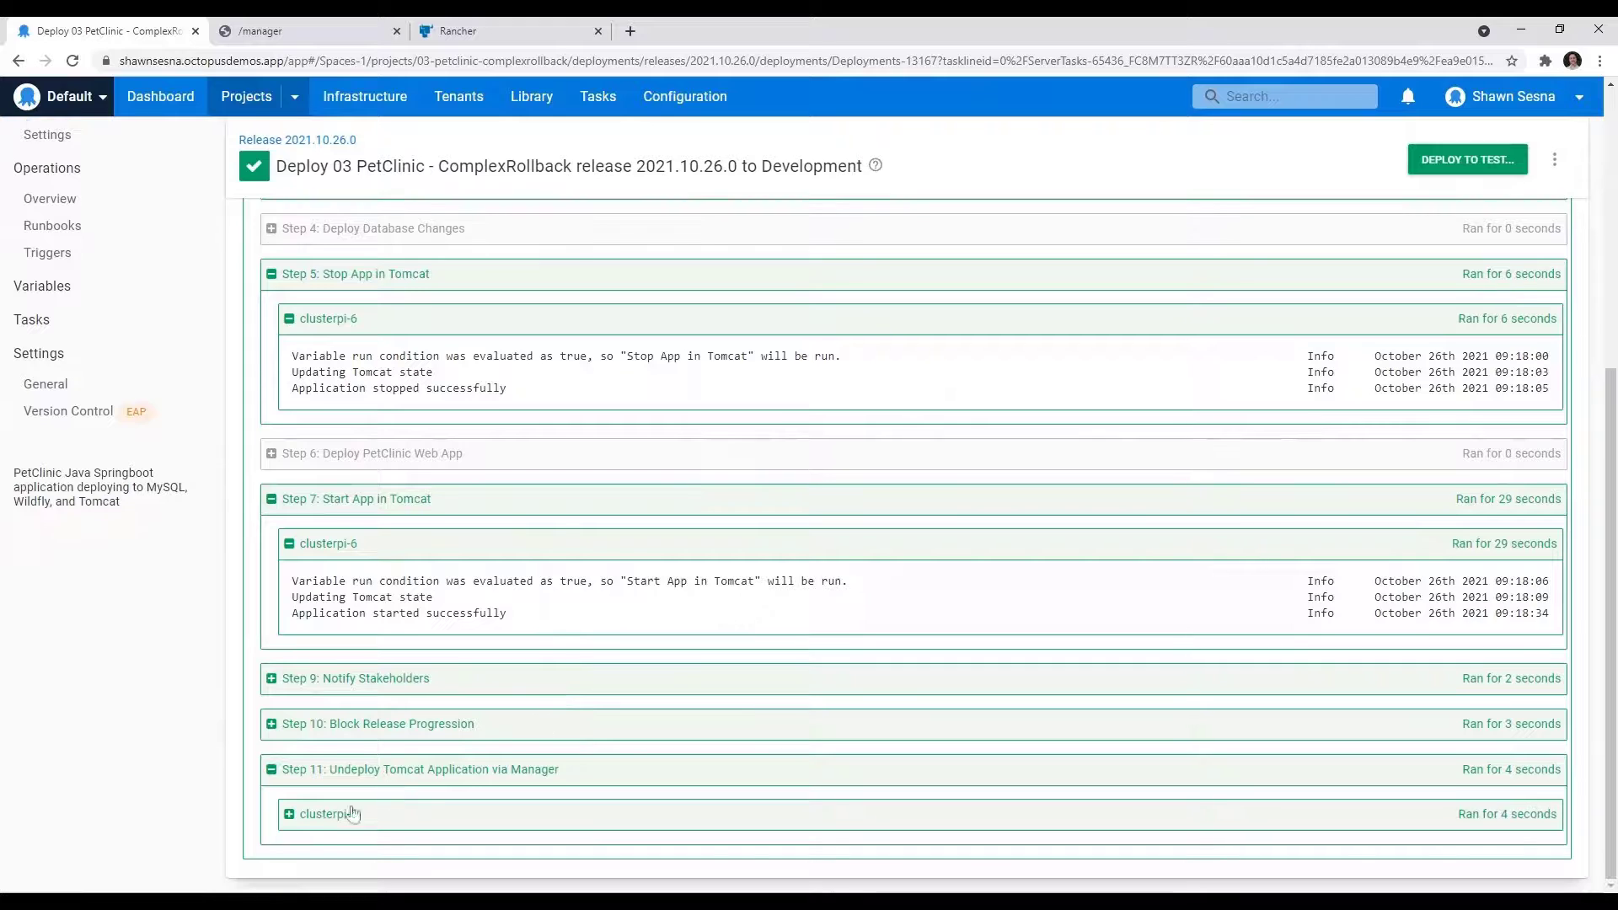
pyautogui.click(320, 814)
pyautogui.scroll(-2, 716, 641)
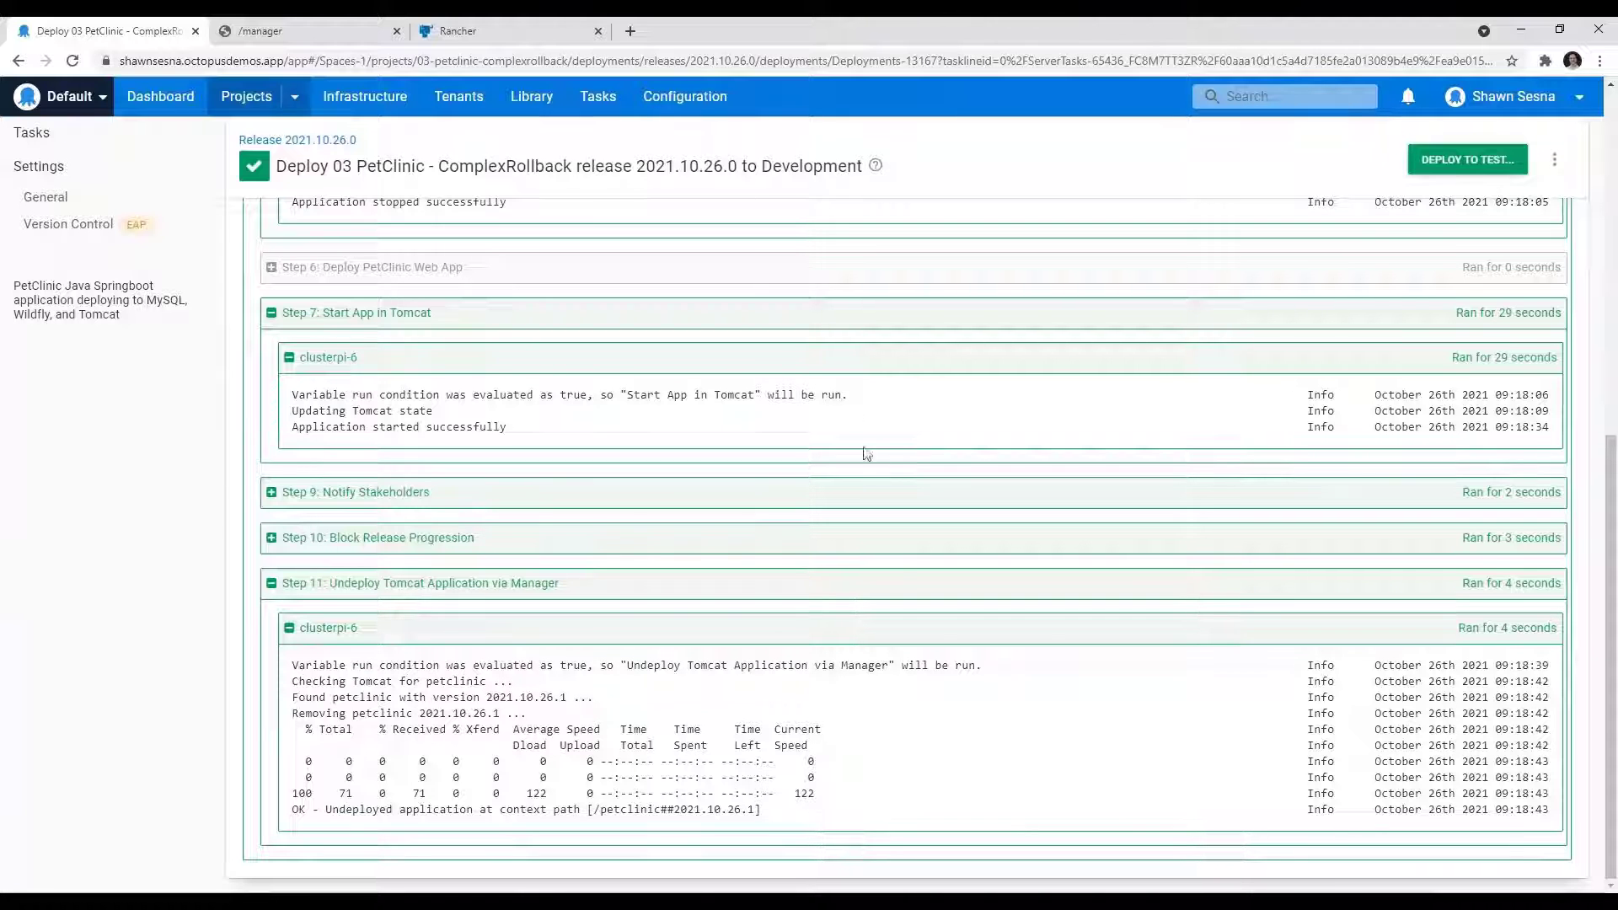
pyautogui.scroll(6, 897, 570)
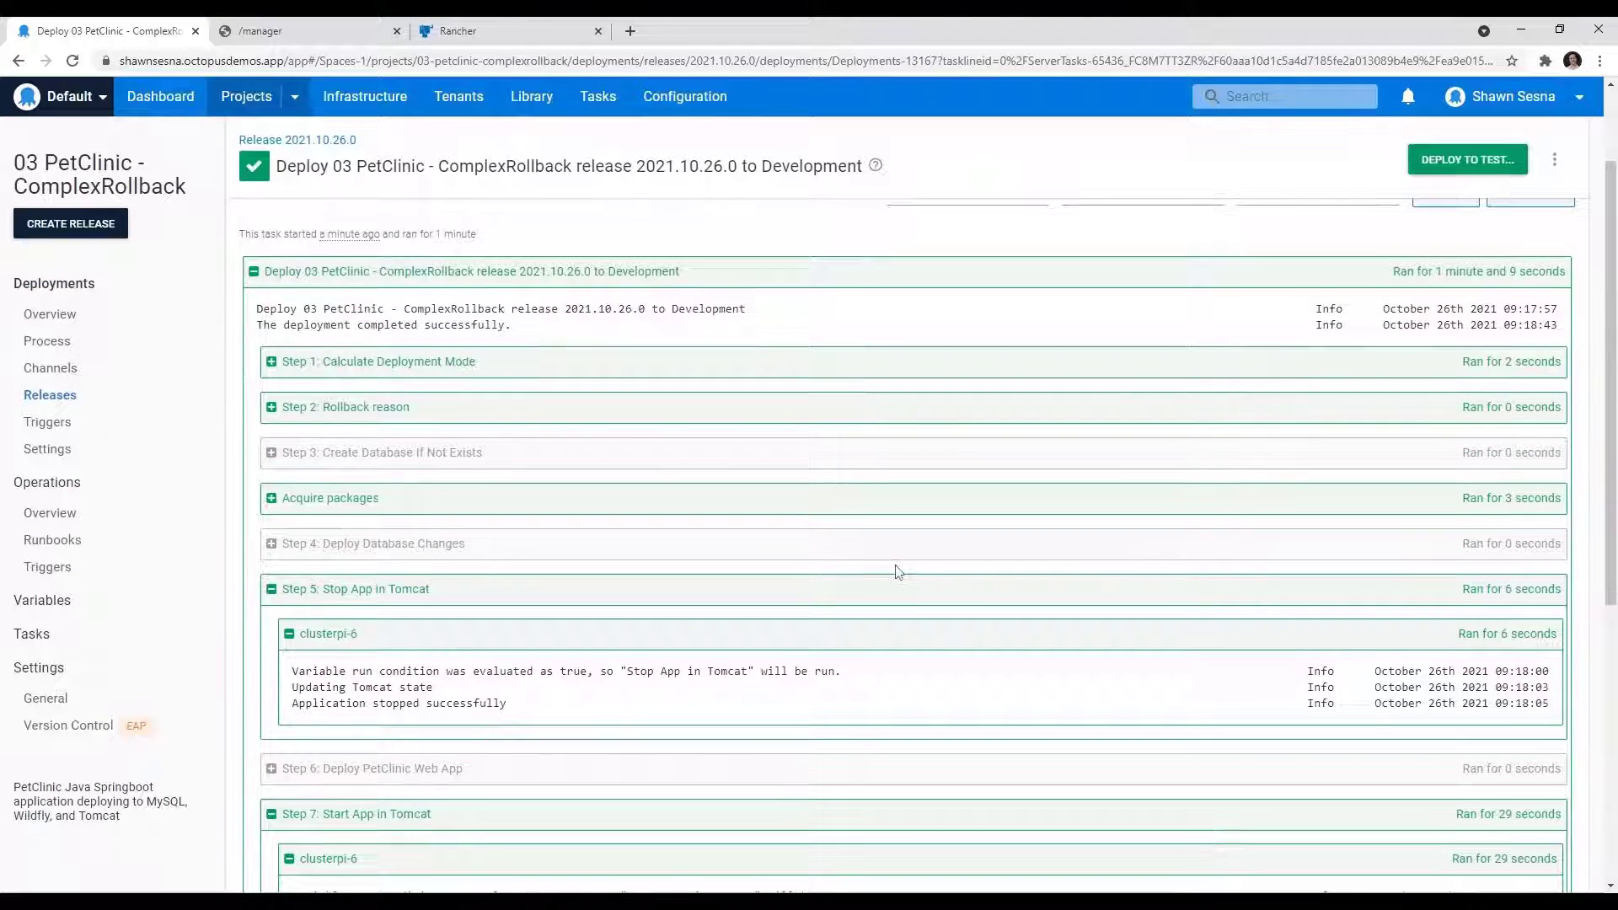
pyautogui.scroll(2, 897, 570)
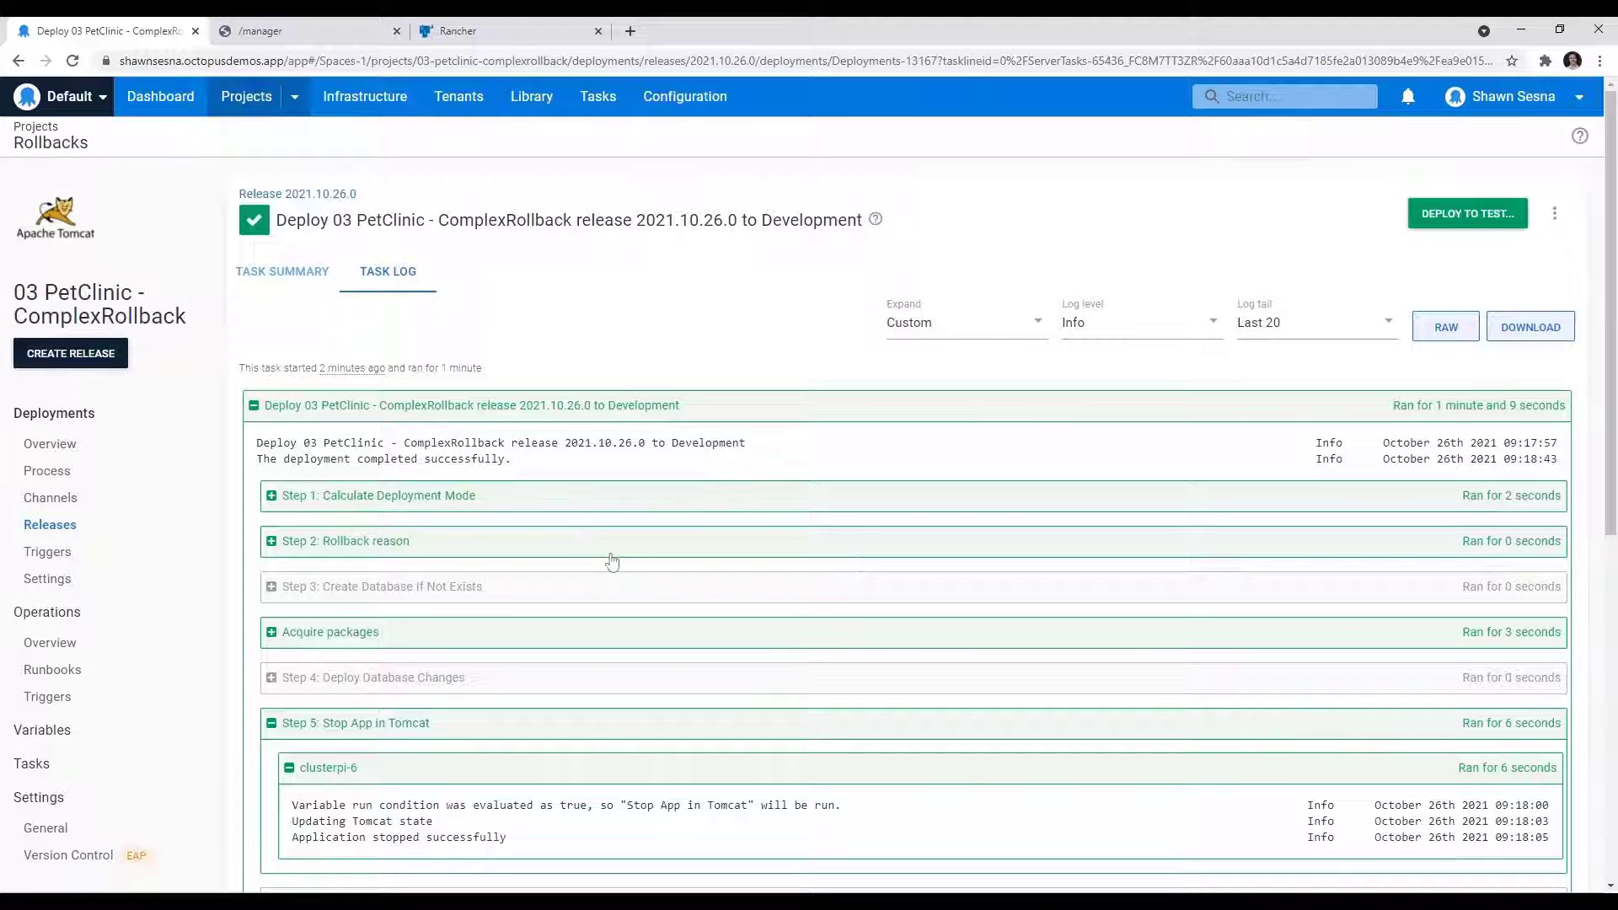
# Step: Switch to Rancher, launch a kubectl shell and run "kubectl rollout history deployment.v1.apps/petclinic-web-deployment -n development"
pyautogui.click(468, 32)
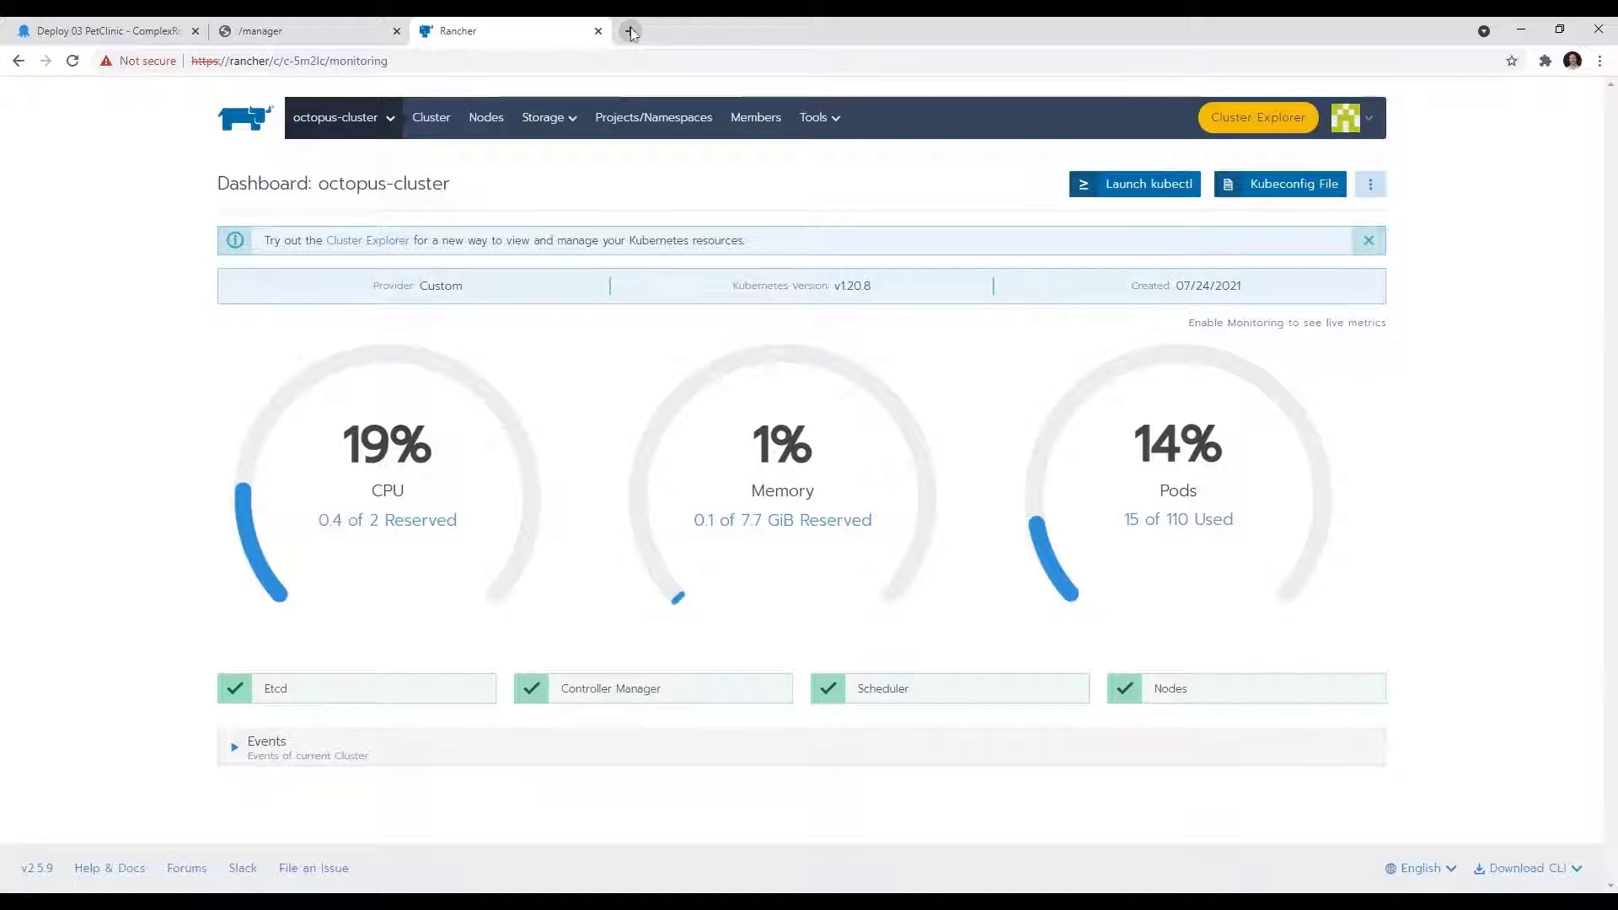
pyautogui.click(1143, 194)
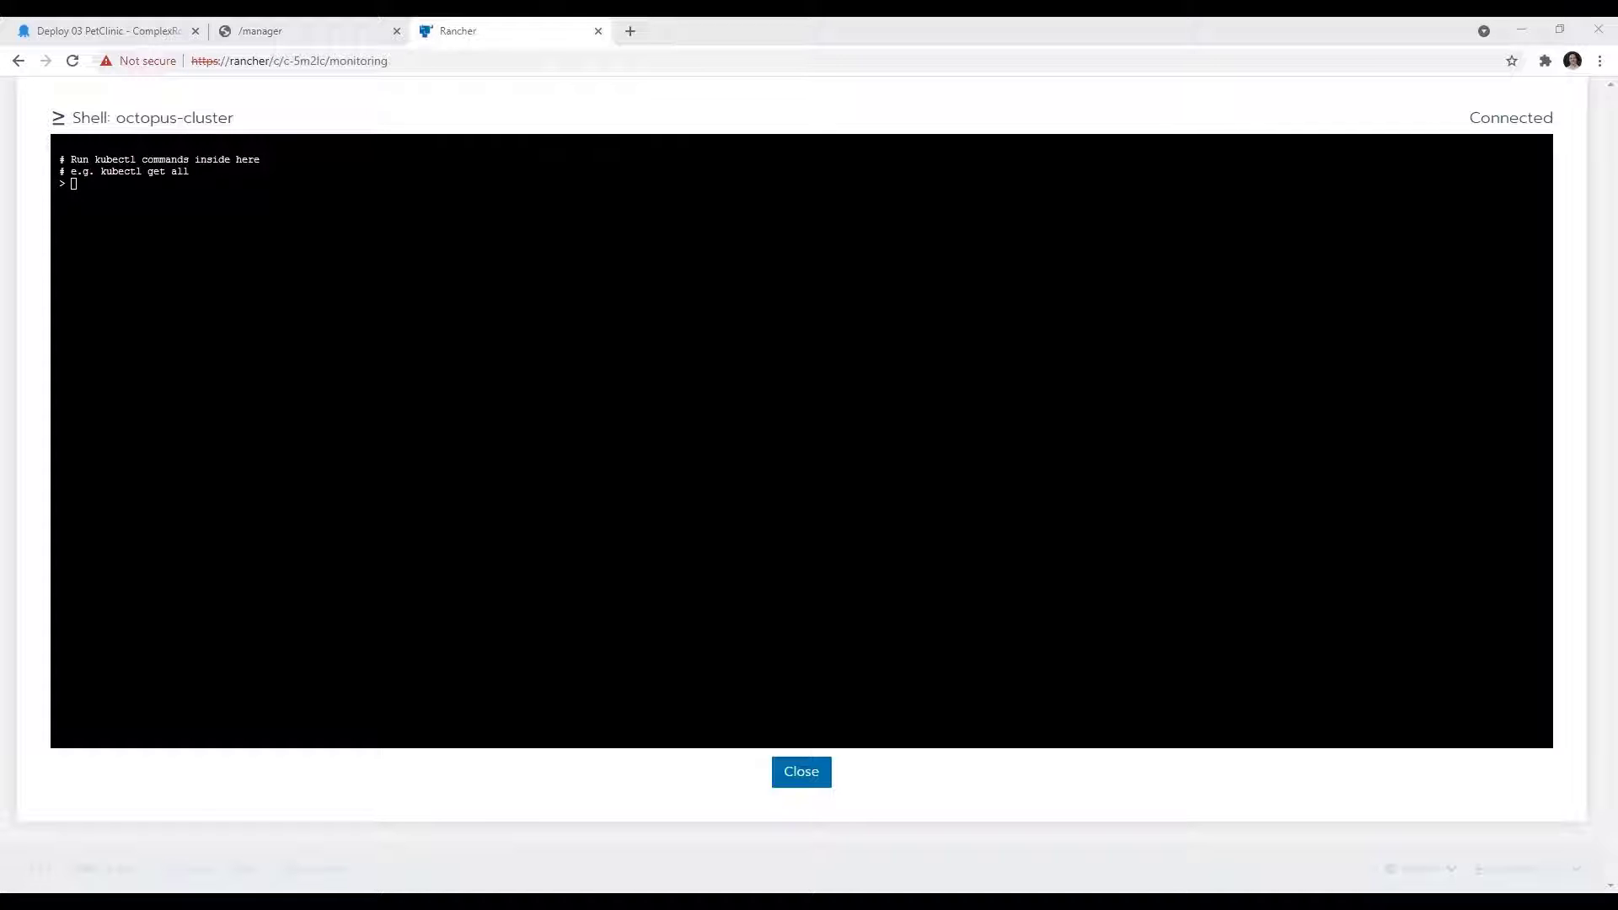
pyautogui.click(406, 189)
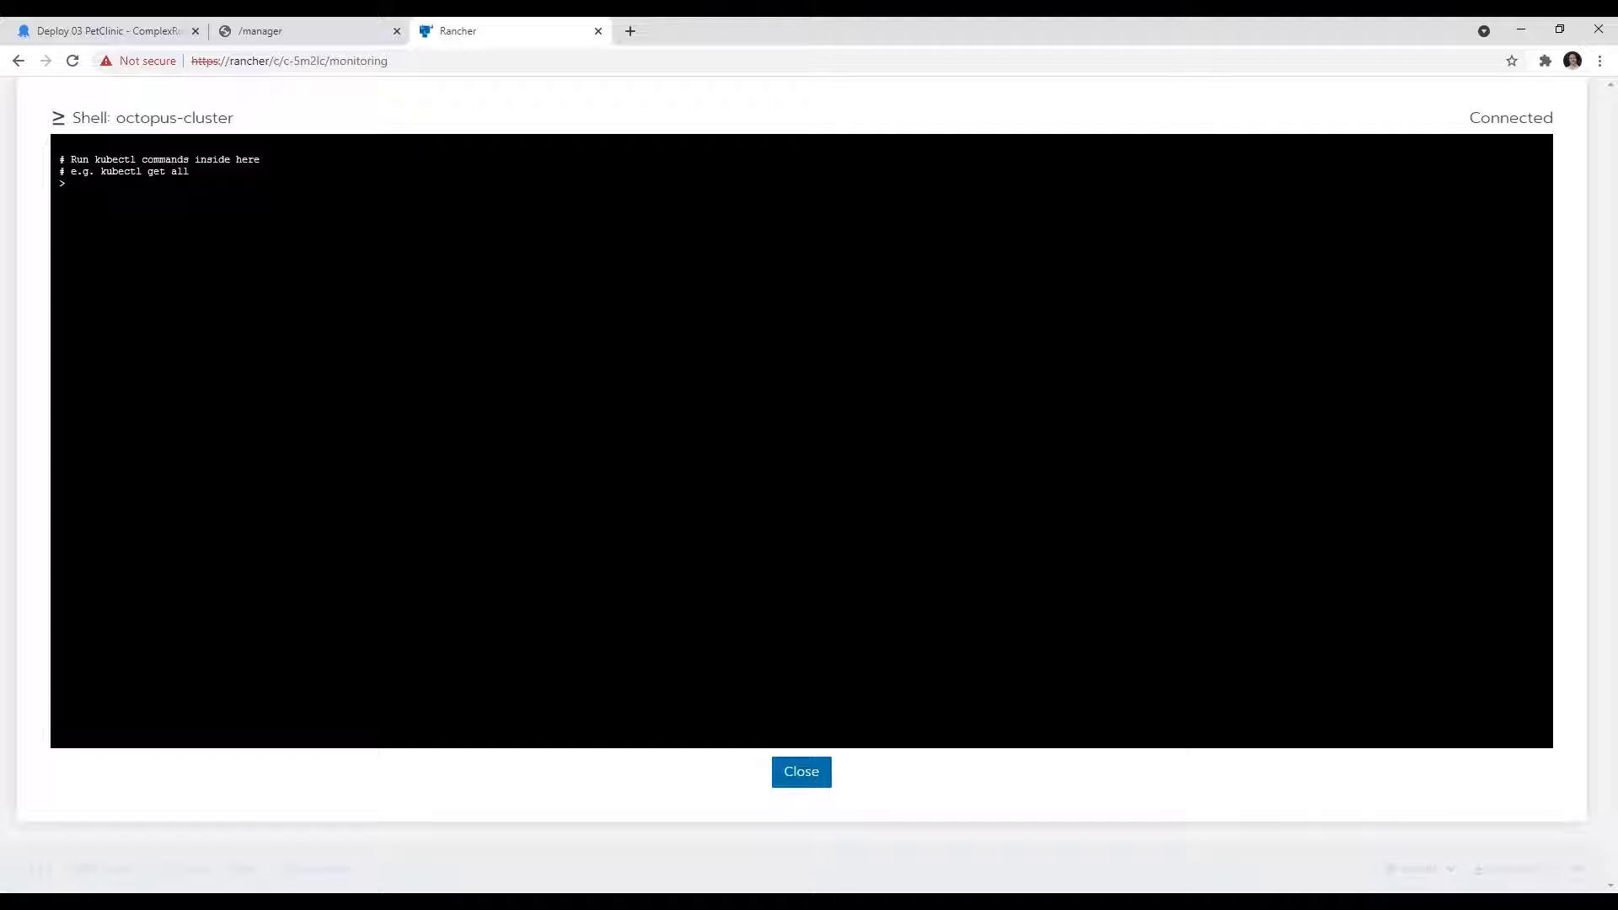
pyautogui.write('kubectl rollout history deployment.v1.apps/petclinic-web-deployment -n development')
pyautogui.press('Return')
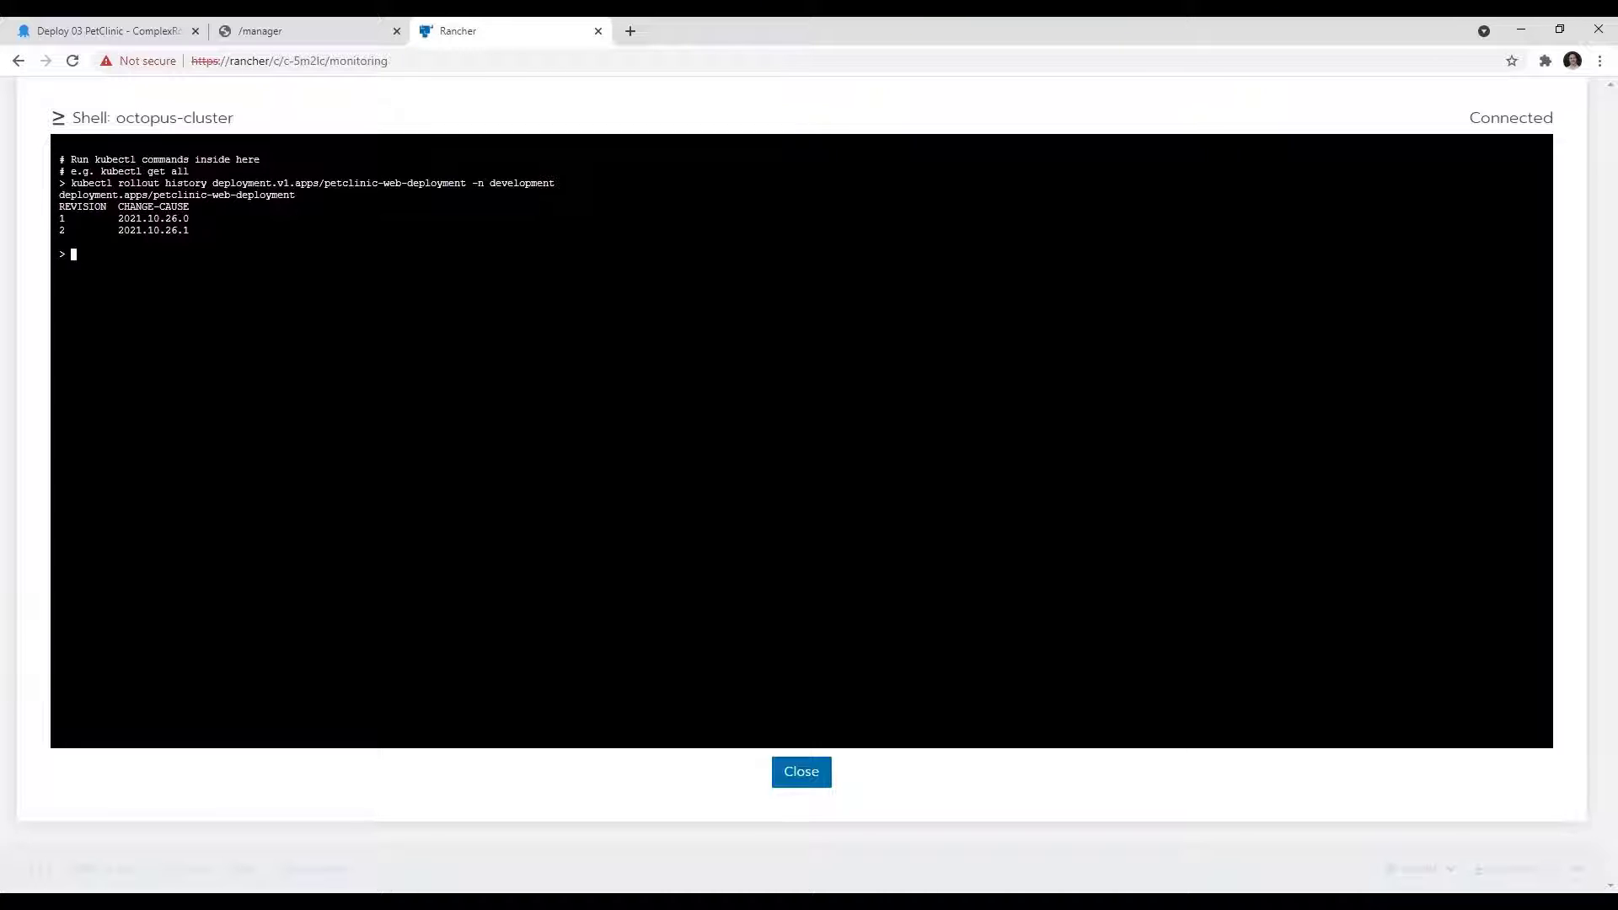
# Step: Switch to Octopus Deploy and open the deployment process of the 03 Kubernetes - Complex Rollback project
pyautogui.click(125, 32)
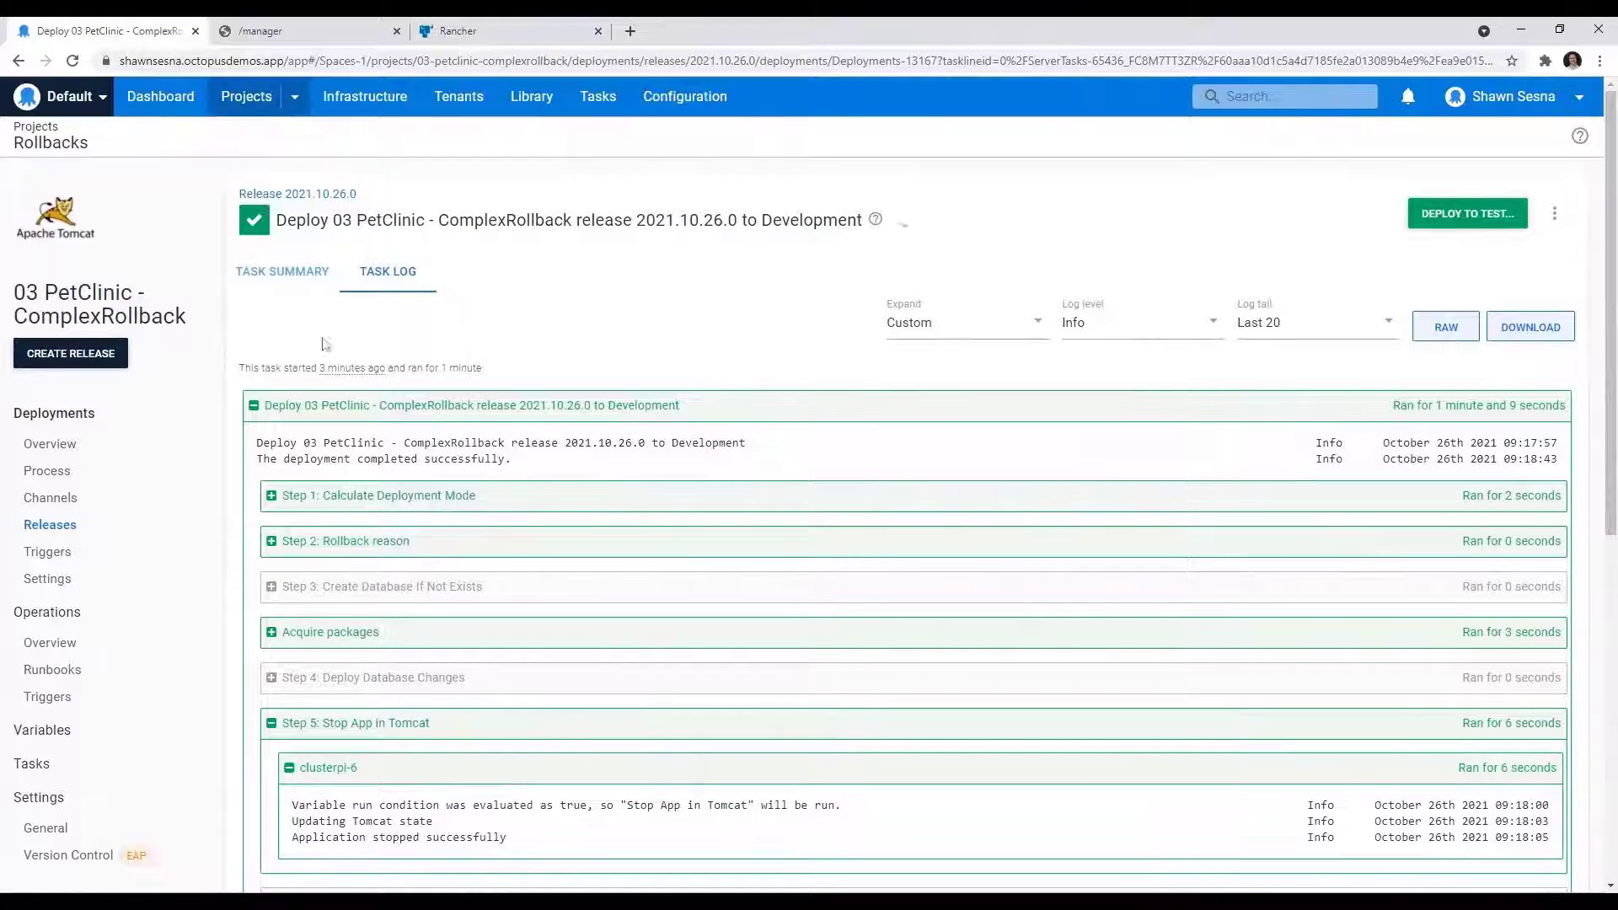
pyautogui.click(250, 108)
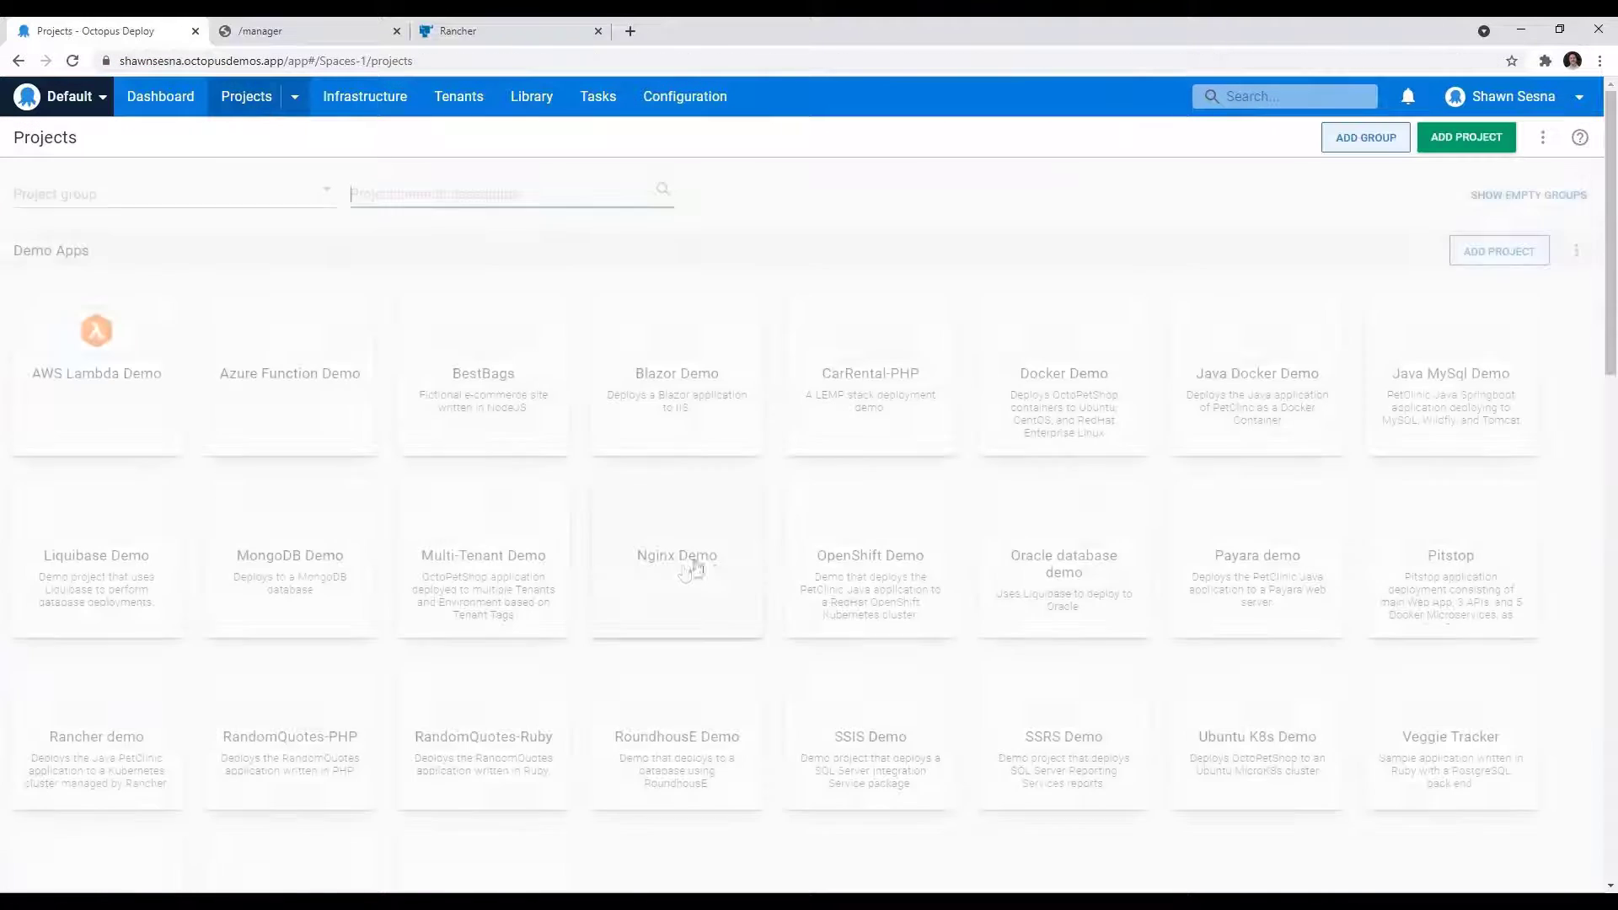
pyautogui.scroll(-15, 934, 649)
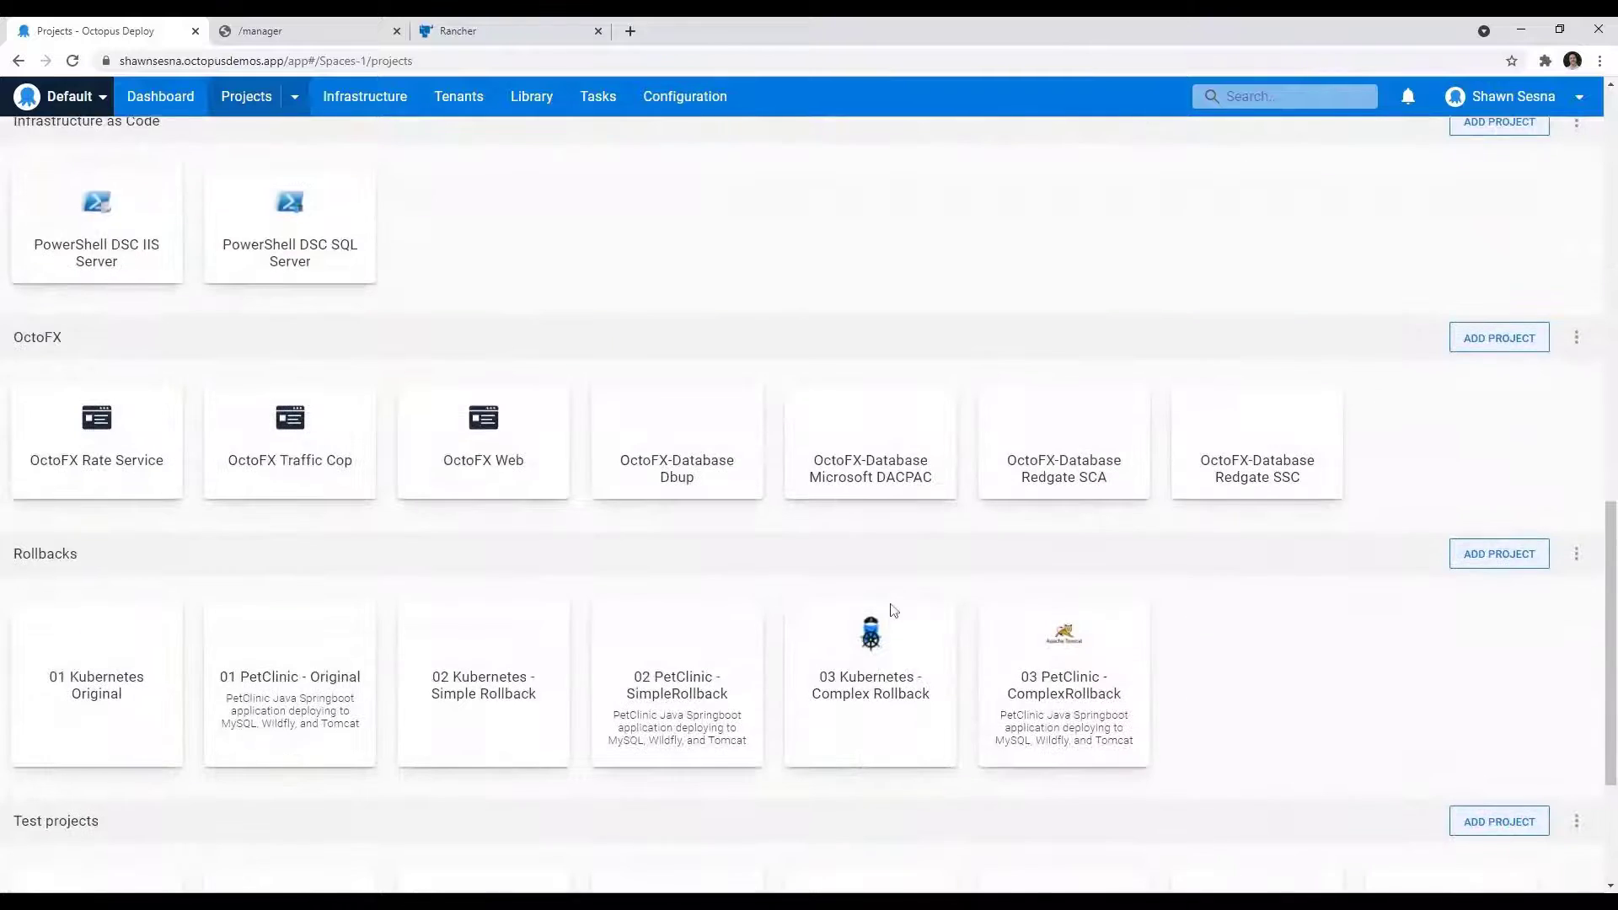
pyautogui.click(868, 476)
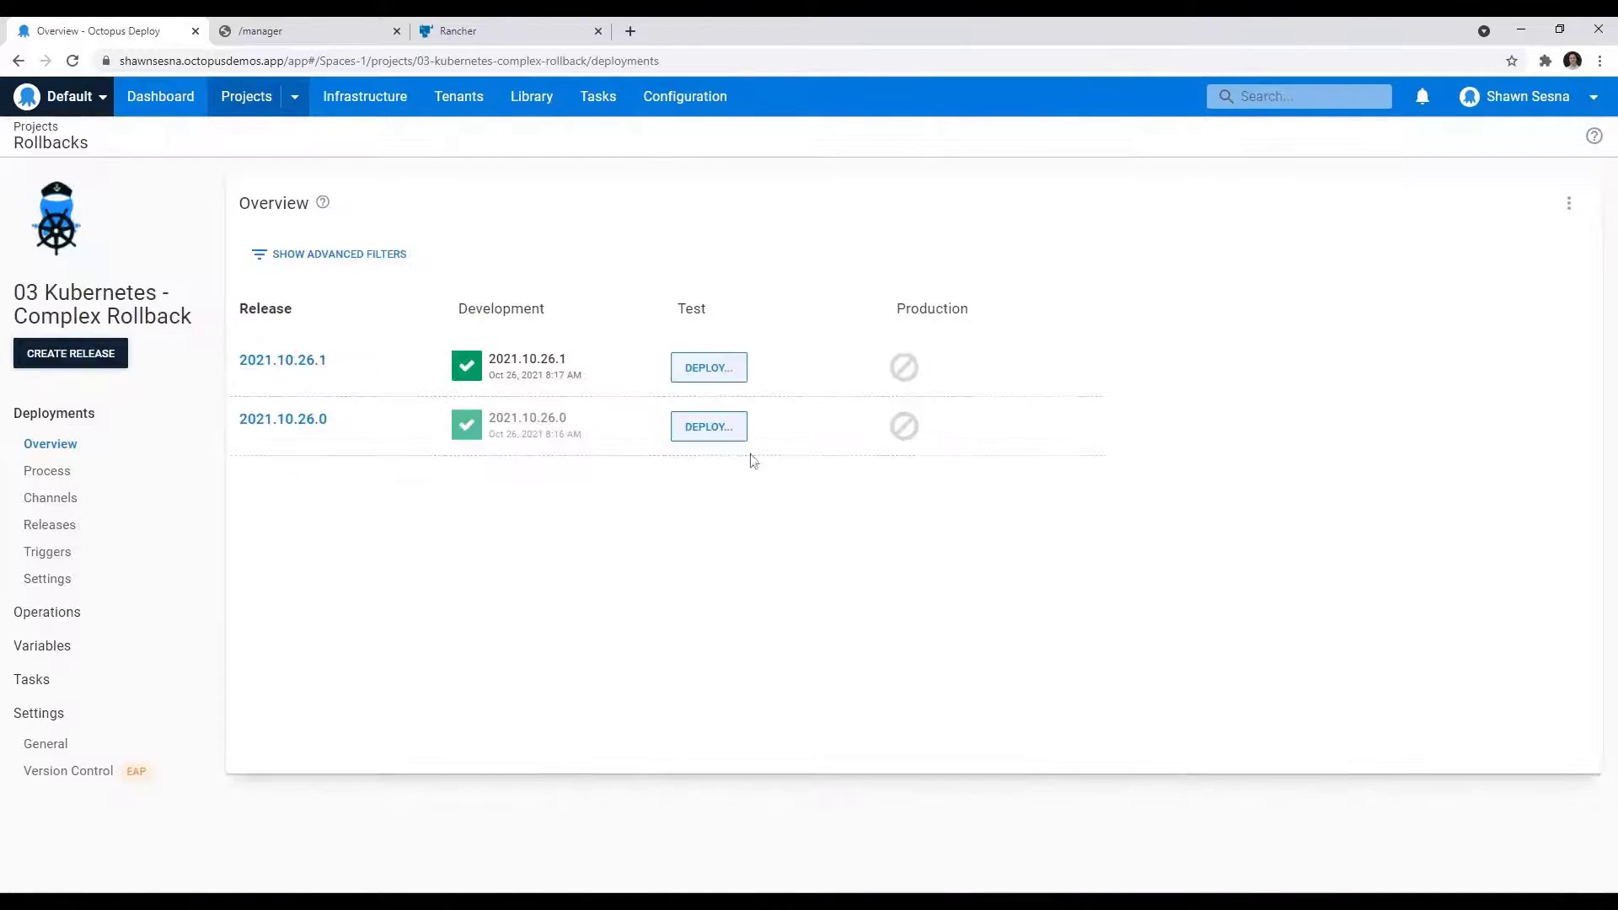
pyautogui.click(42, 470)
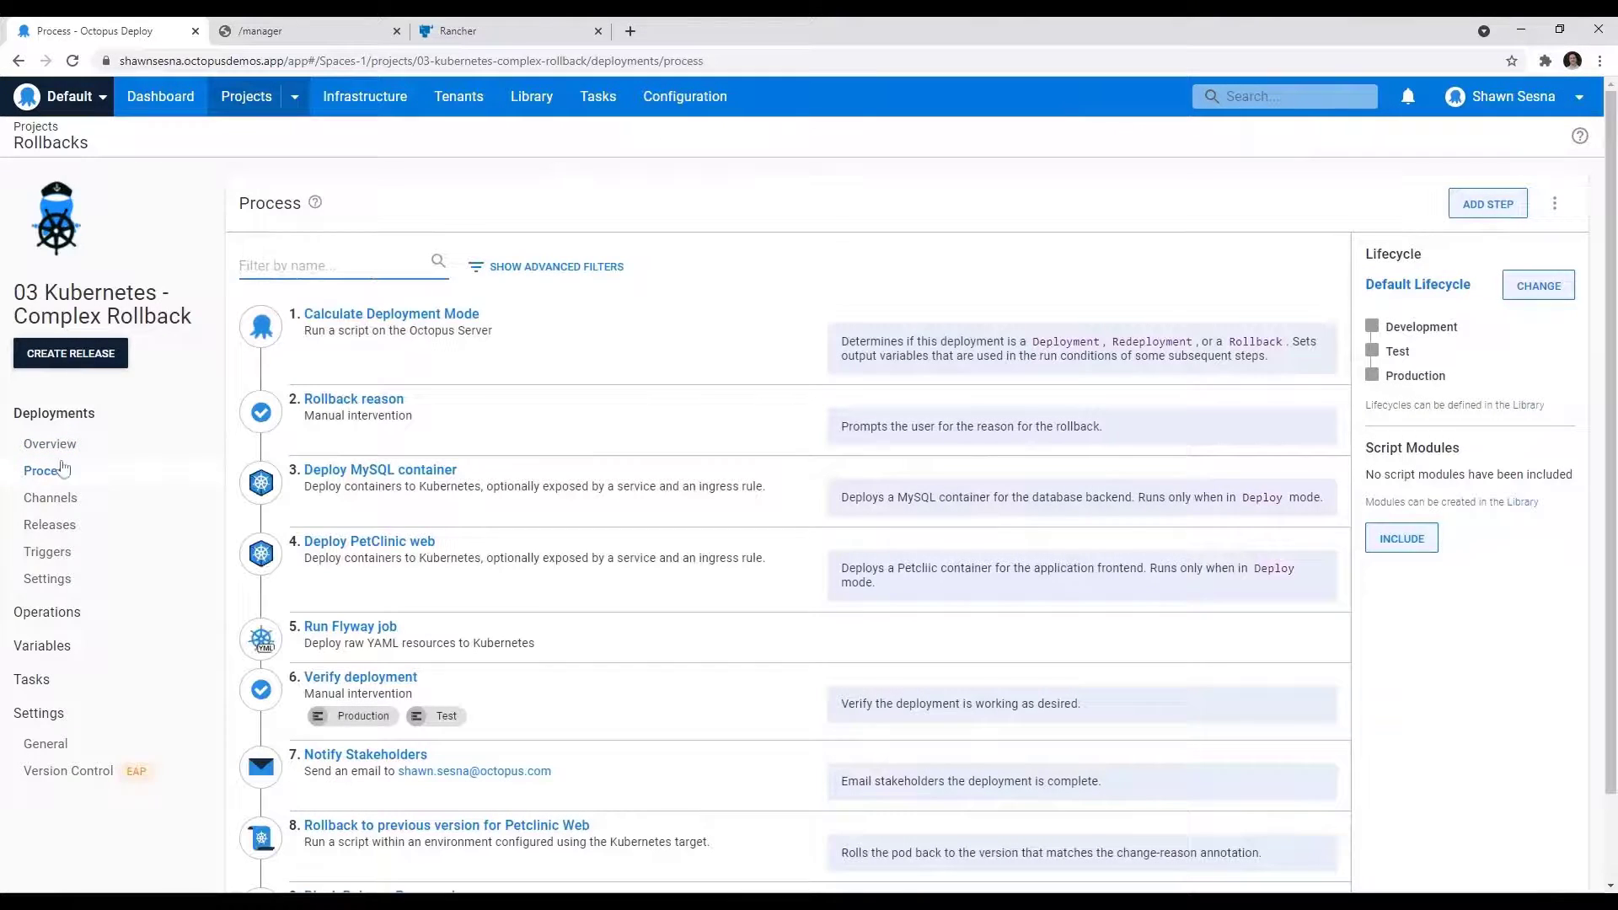
# Step: Open the Deploy PetClinic web step and expand its Deployment Annotations to examine the kubernetes.io/change-cause setting
pyautogui.click(426, 554)
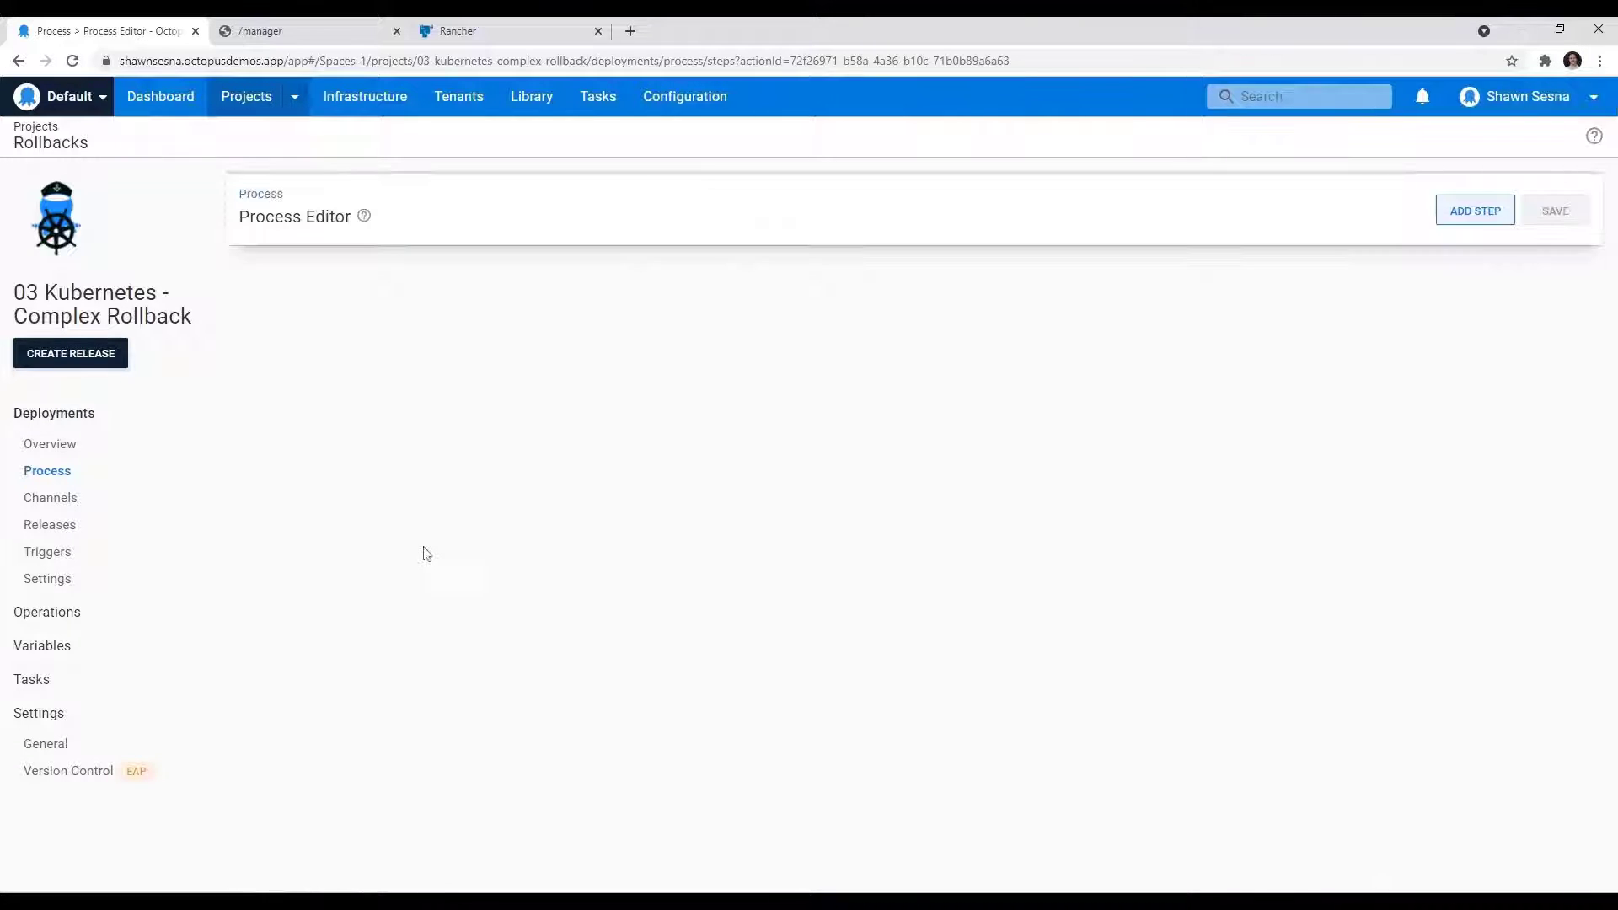
pyautogui.scroll(-5, 590, 540)
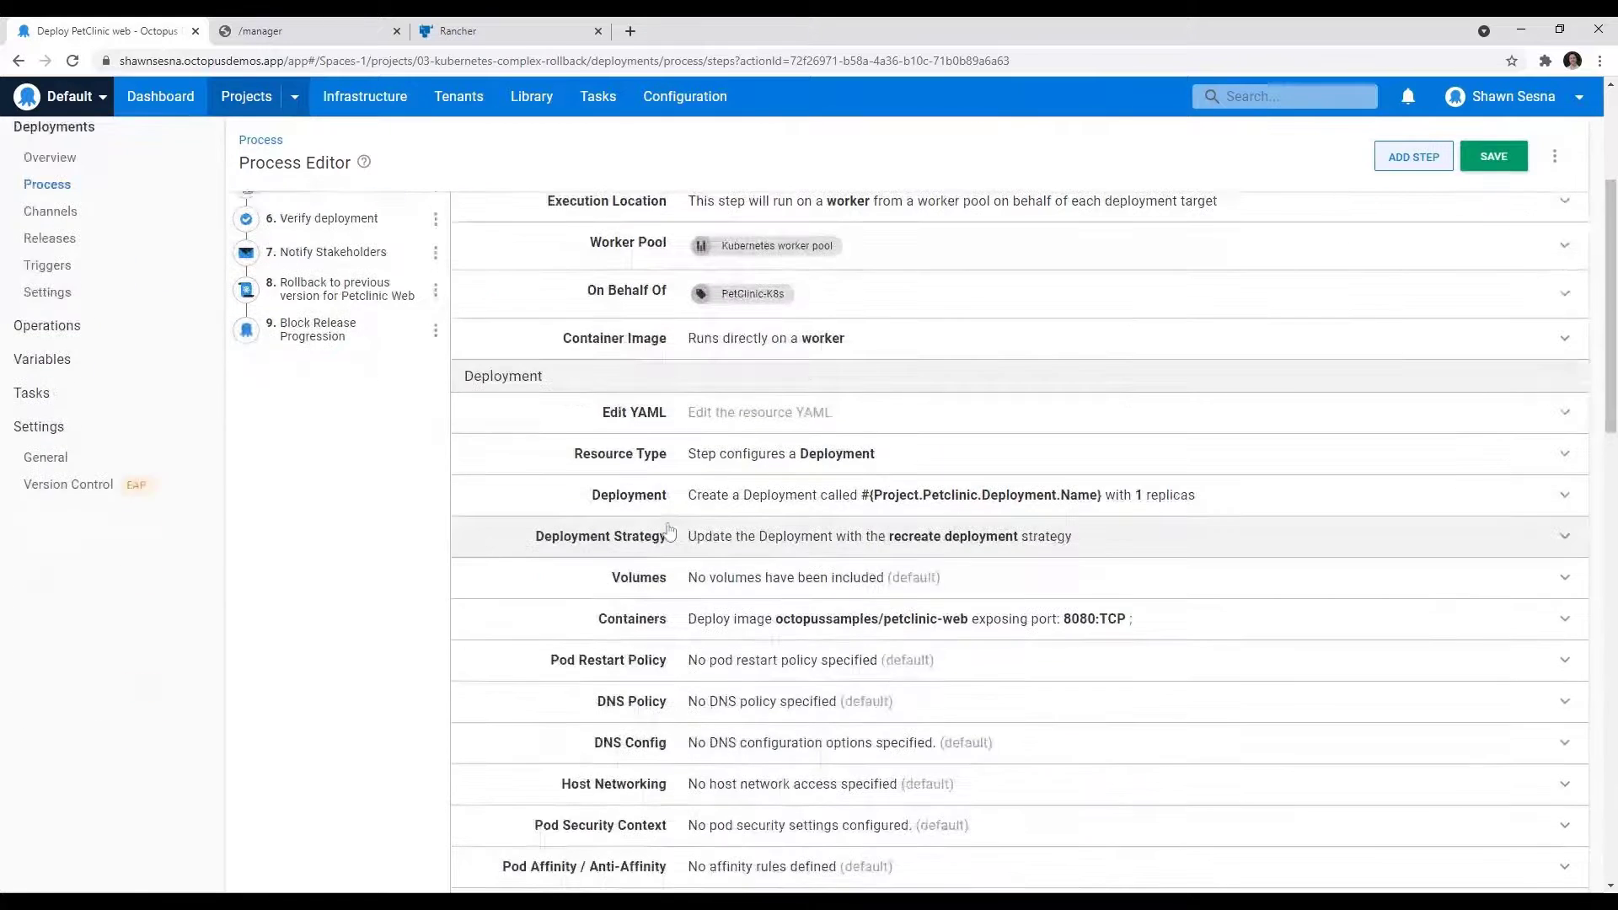
pyautogui.scroll(-3, 670, 529)
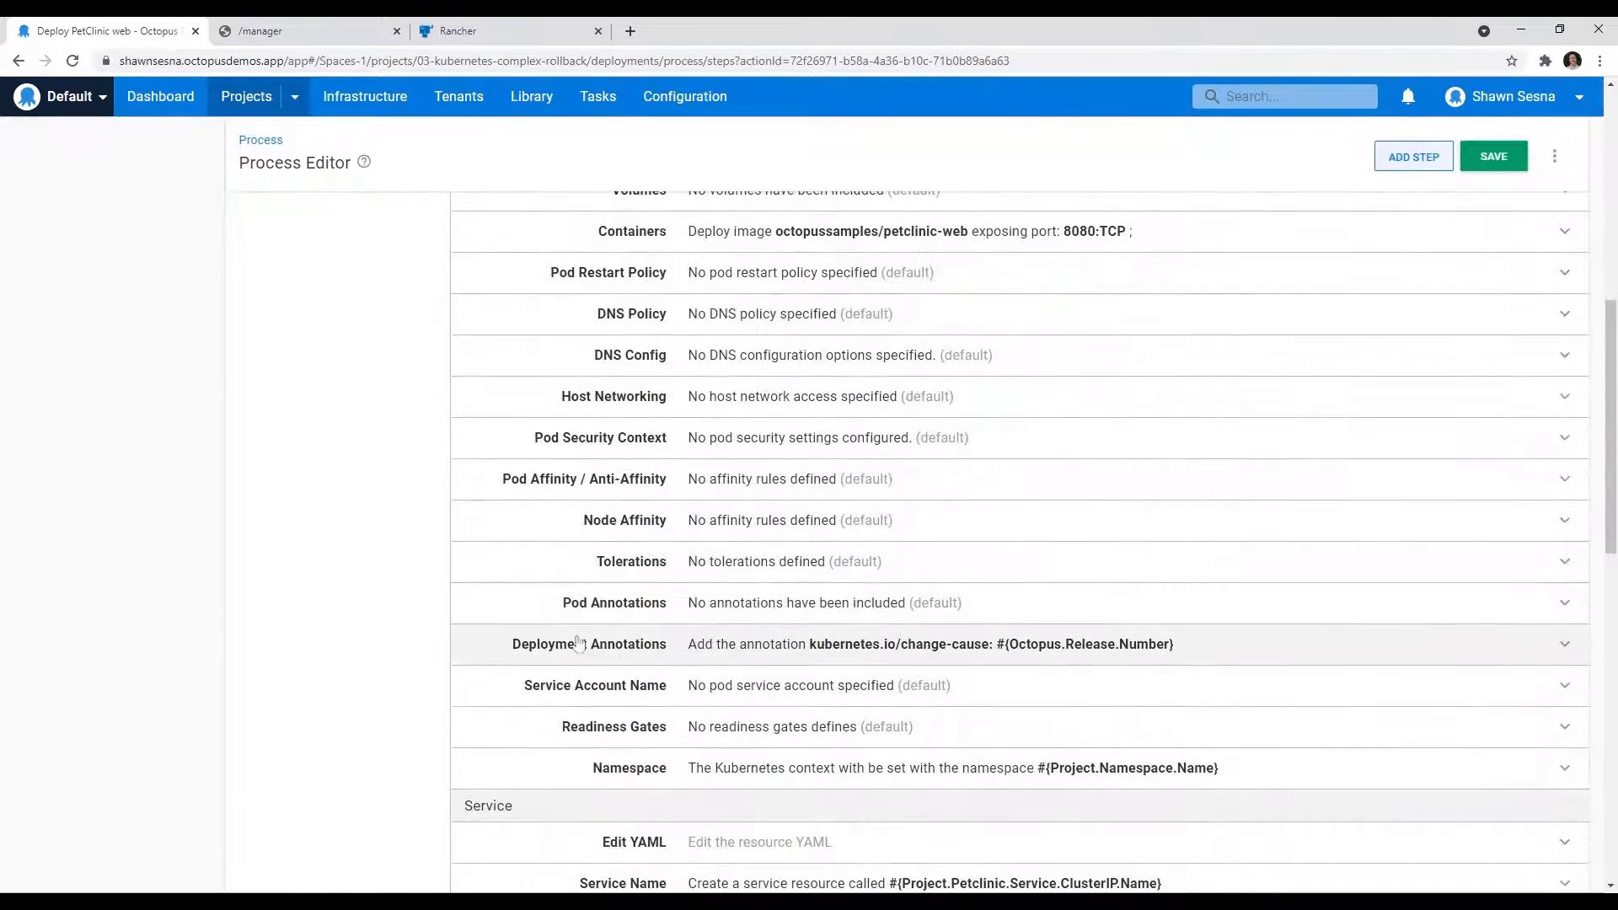
pyautogui.click(712, 655)
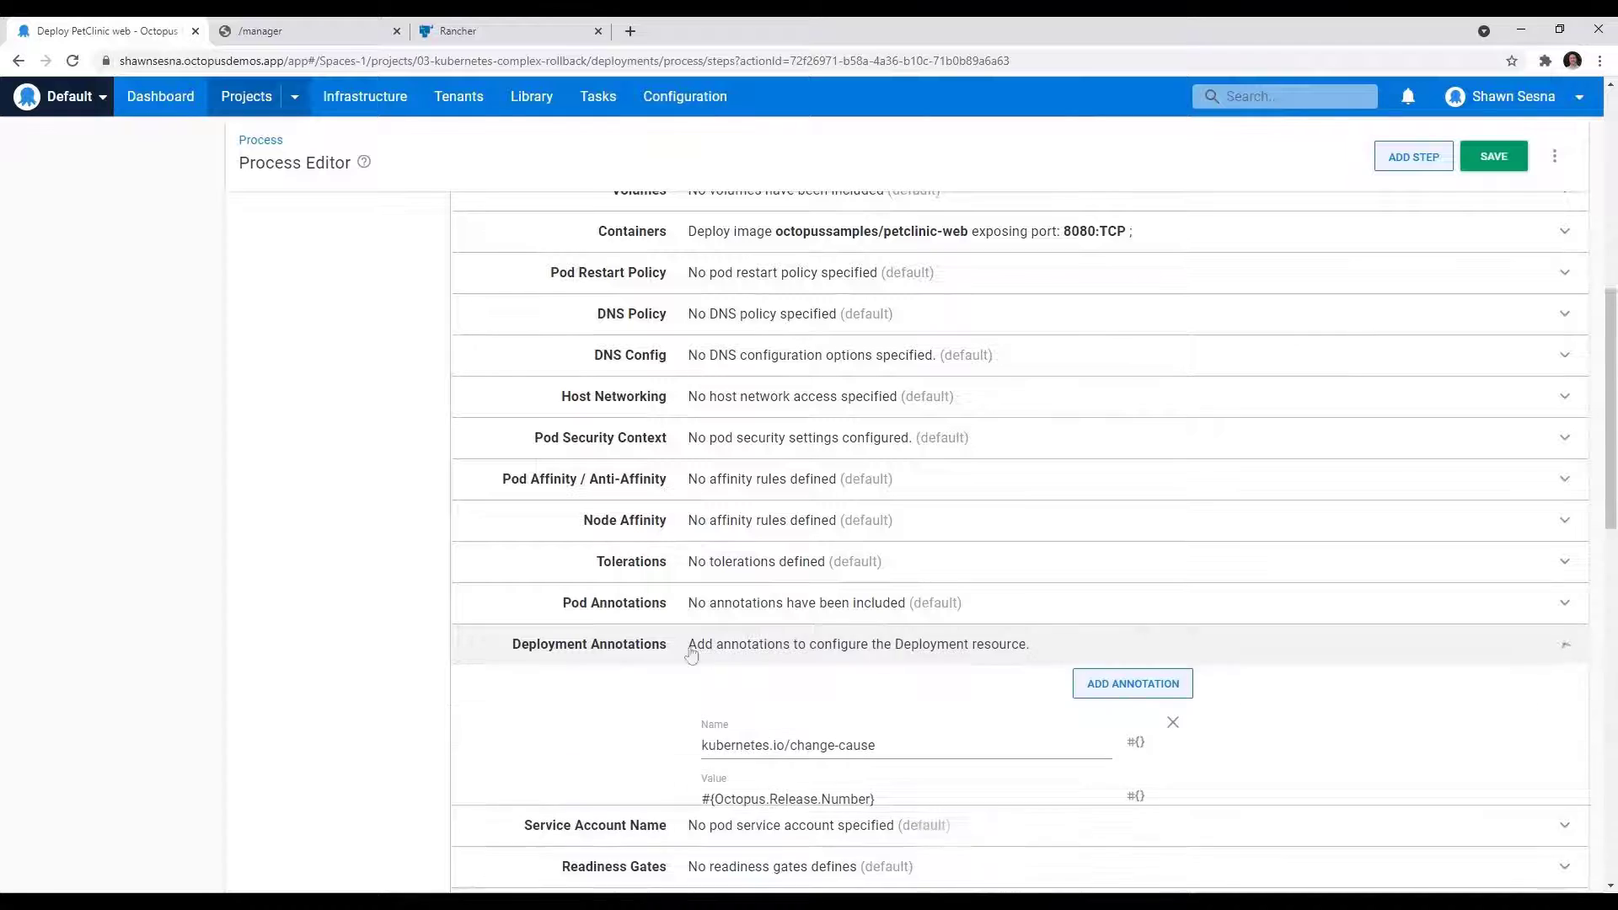
pyautogui.scroll(-2, 557, 638)
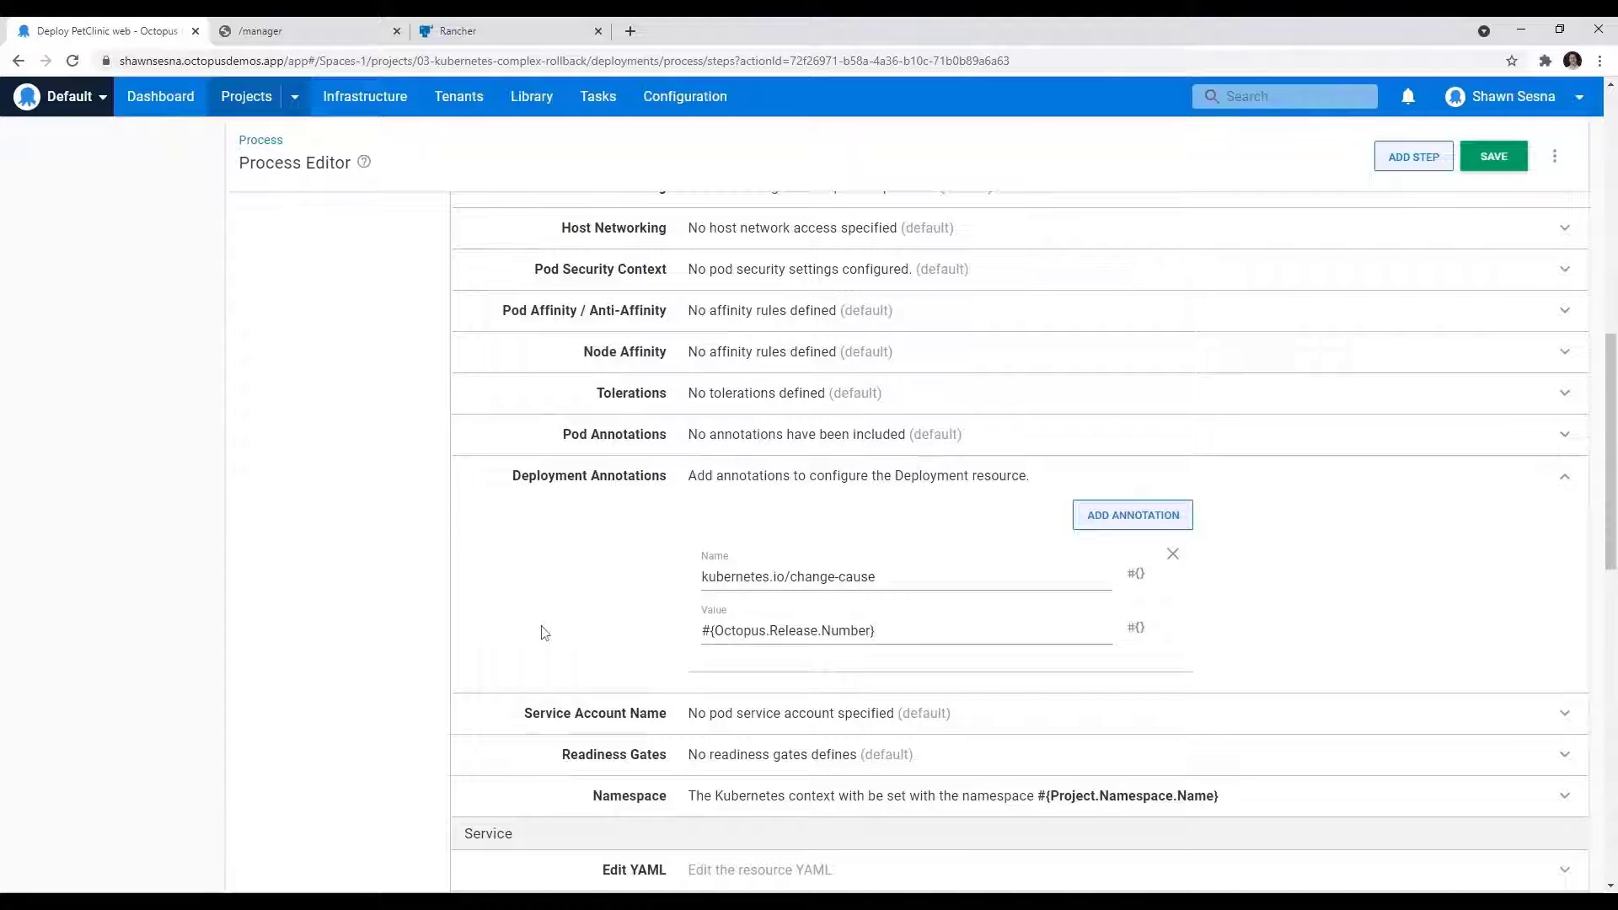
# Step: Check the change-cause entries in the Rancher shell, then return to Octopus and review the project's full process step list
pyautogui.click(531, 31)
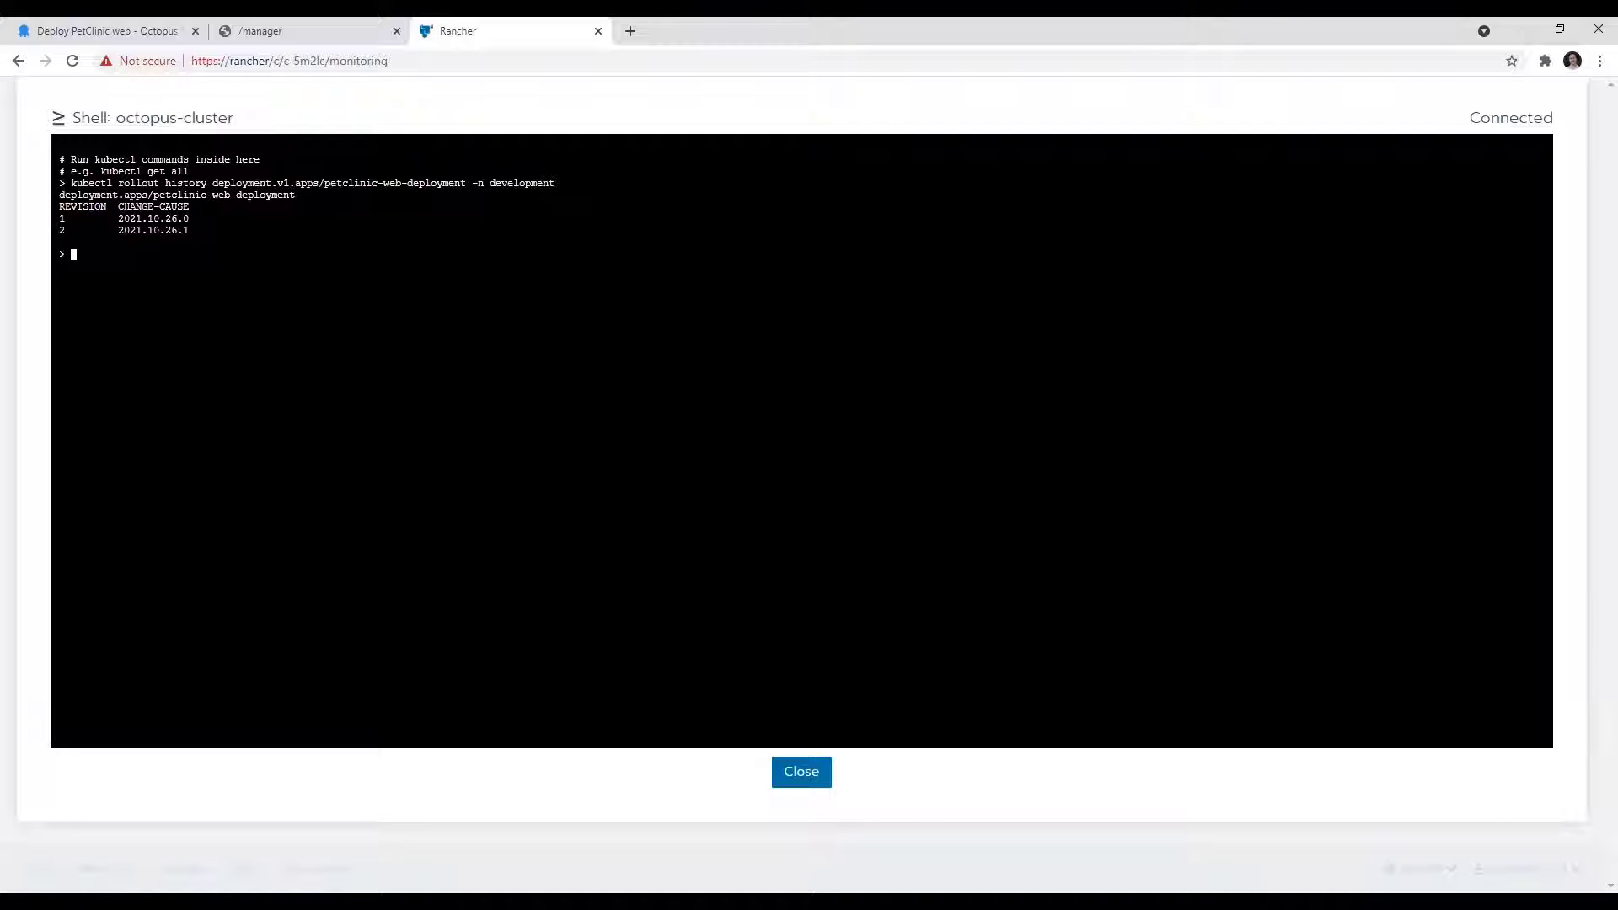
pyautogui.click(86, 32)
pyautogui.scroll(10, 455, 516)
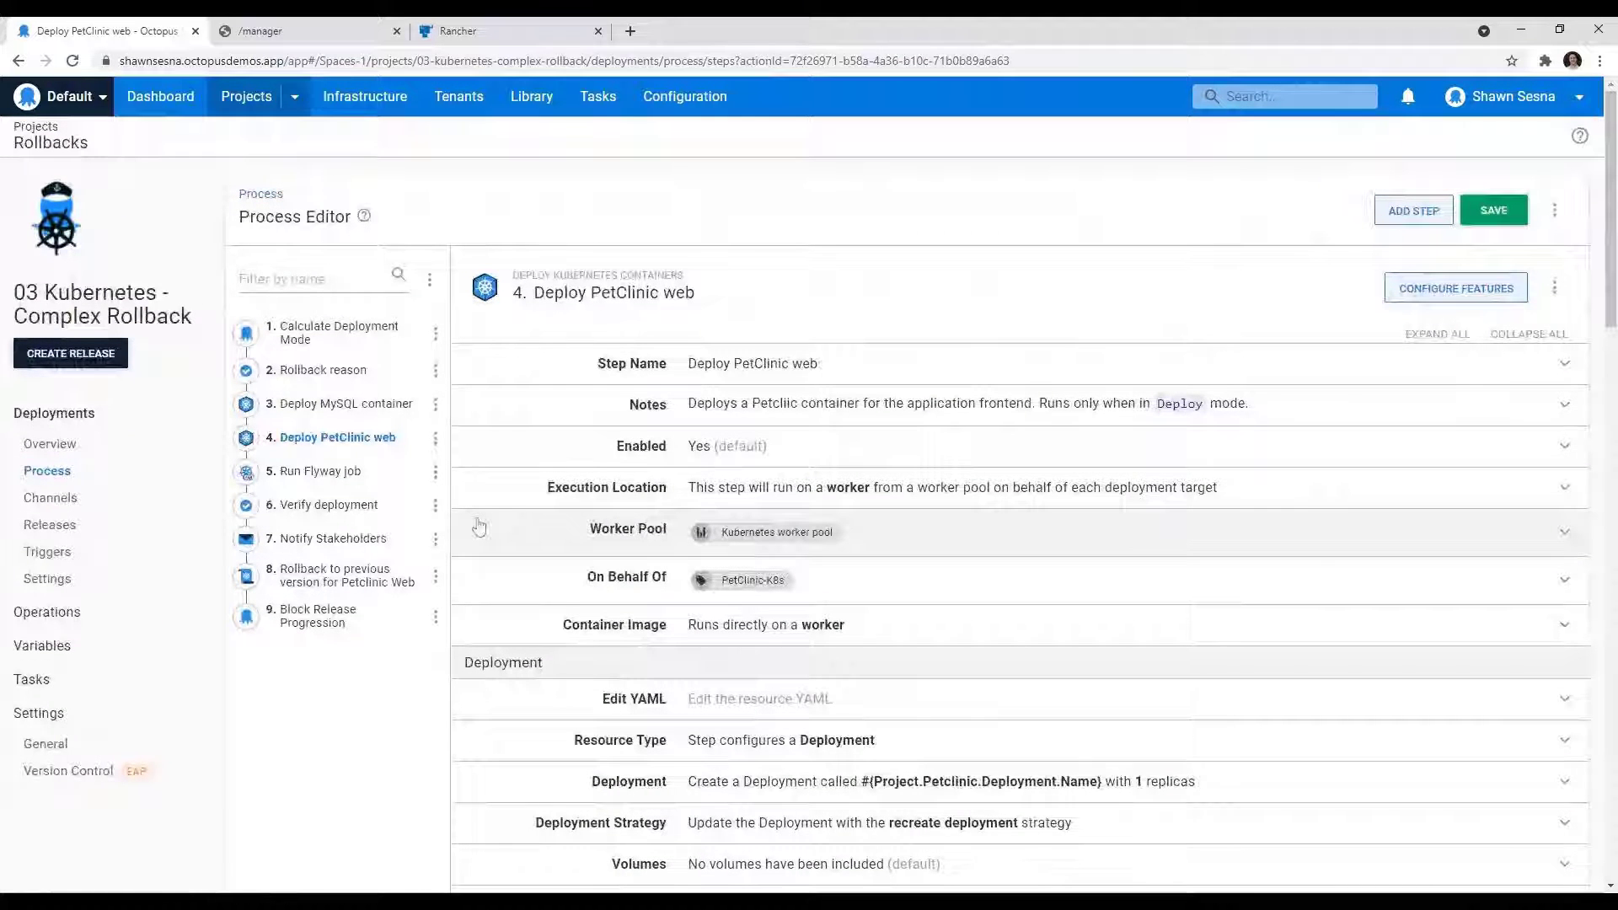
pyautogui.click(51, 474)
pyautogui.click(939, 536)
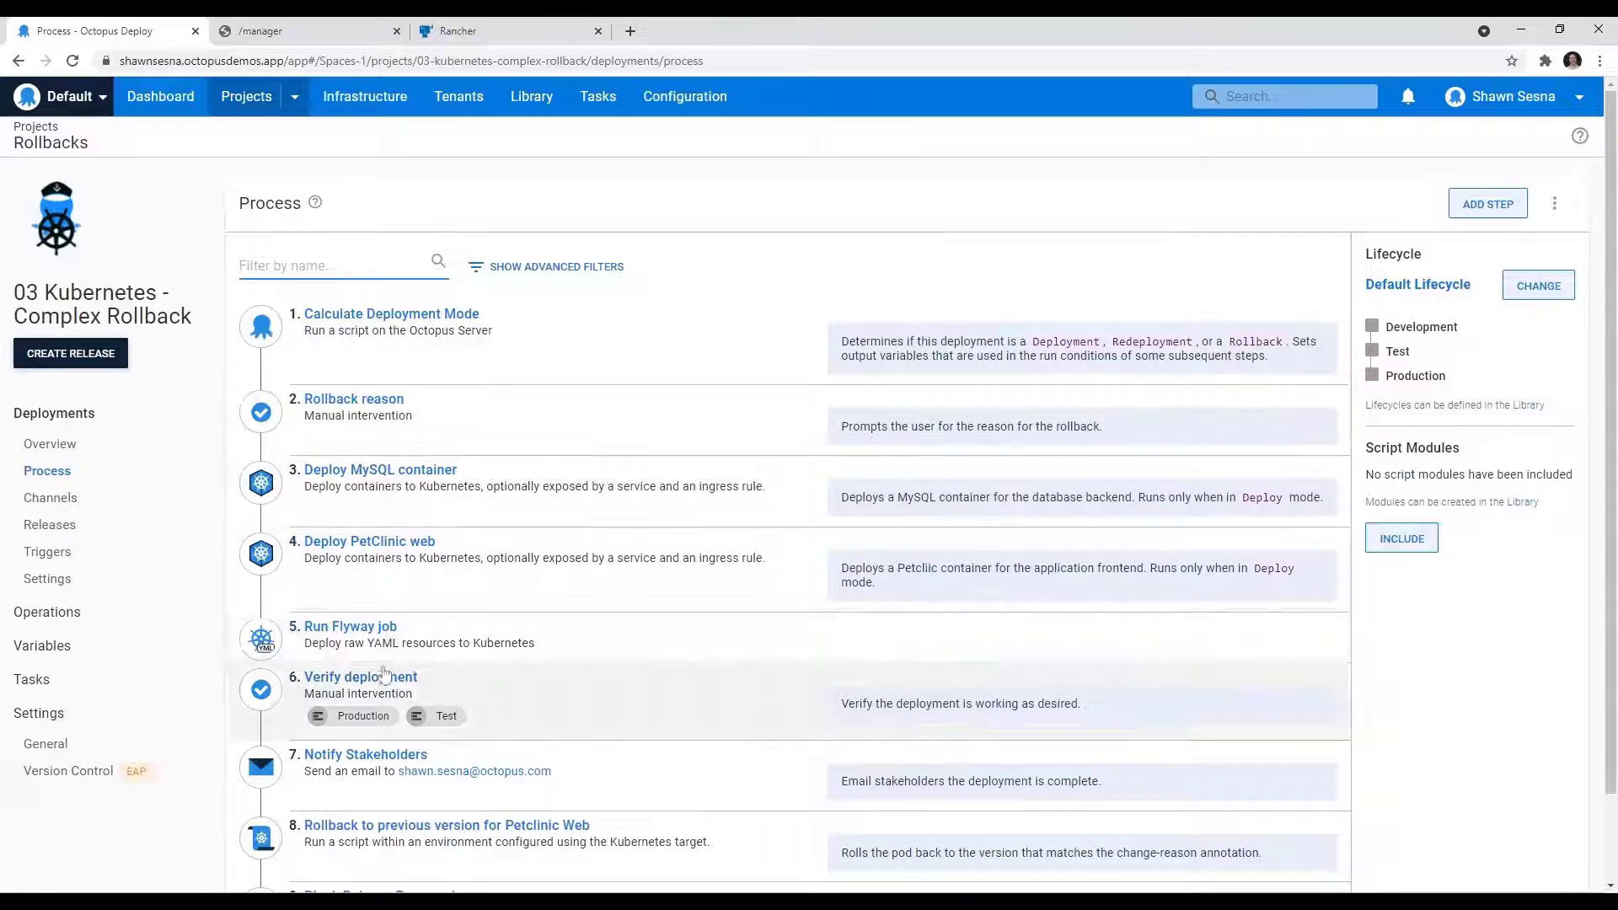
pyautogui.scroll(-1, 577, 552)
pyautogui.scroll(-1, 576, 552)
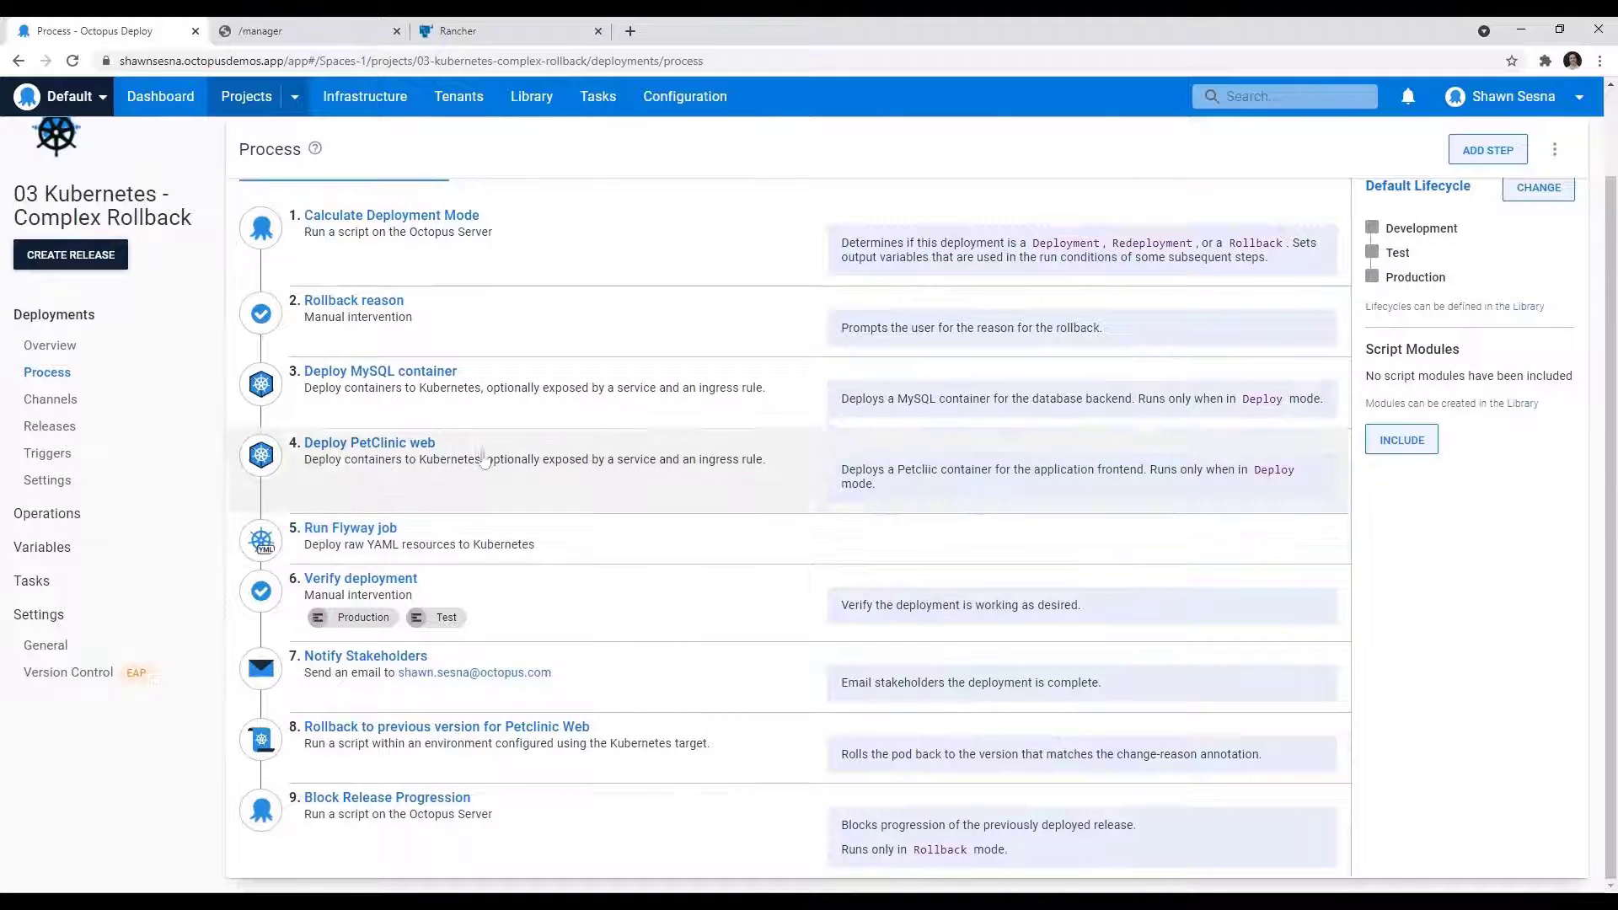
# Step: Examine the inline PowerShell source of the Rollback to previous version for Petclinic Web step in the expanded editor, then close it
pyautogui.click(402, 738)
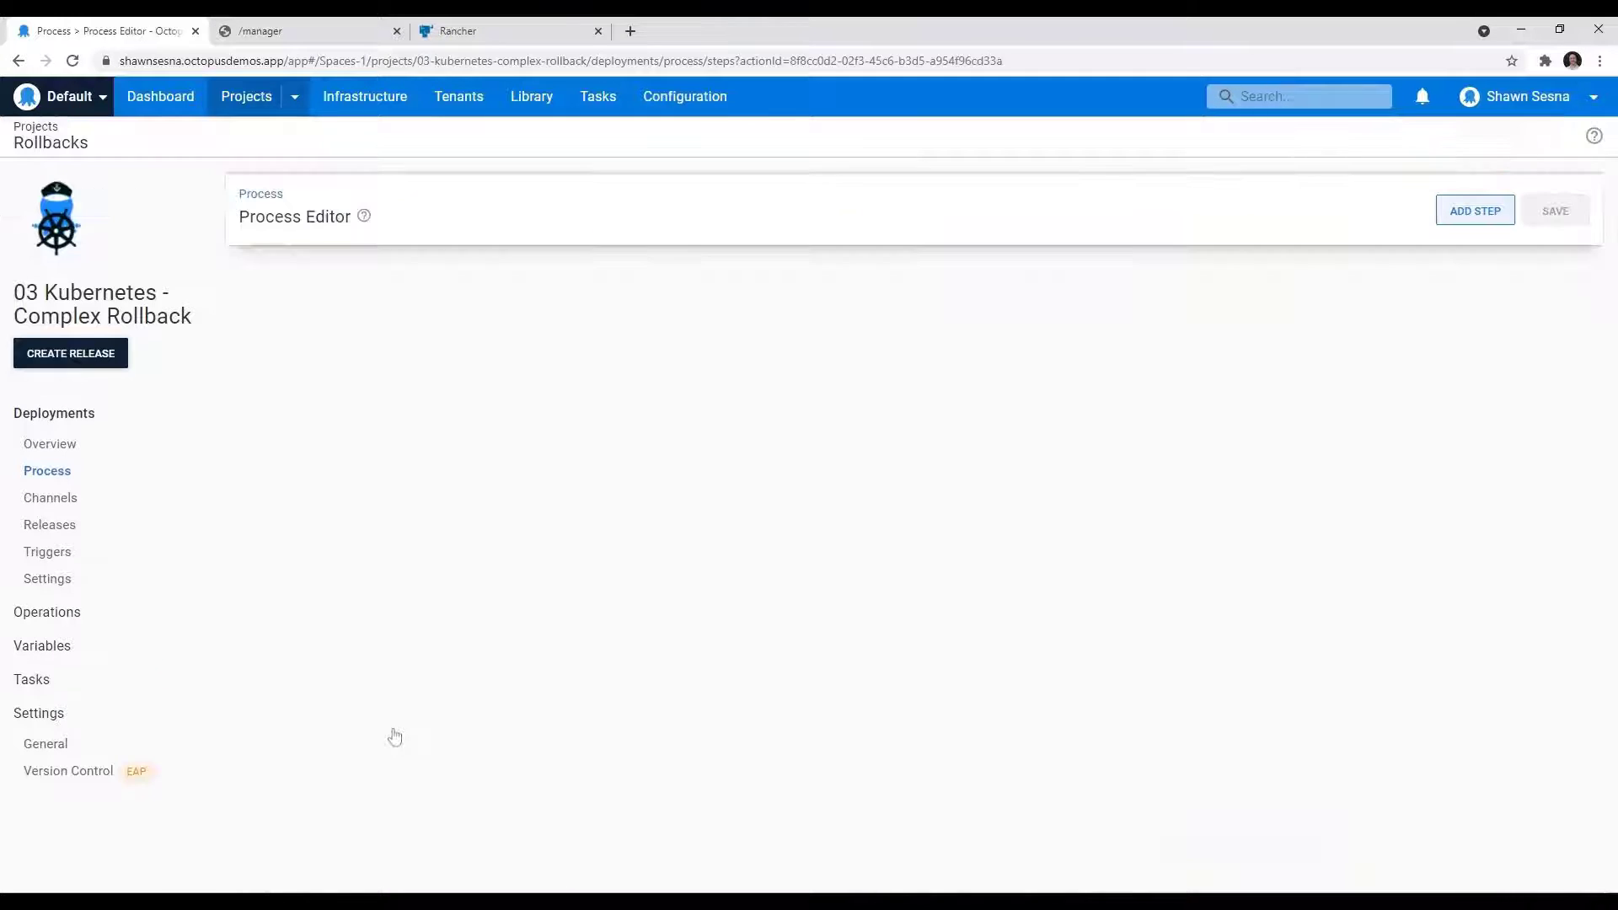
pyautogui.scroll(-3, 1185, 697)
pyautogui.click(1463, 615)
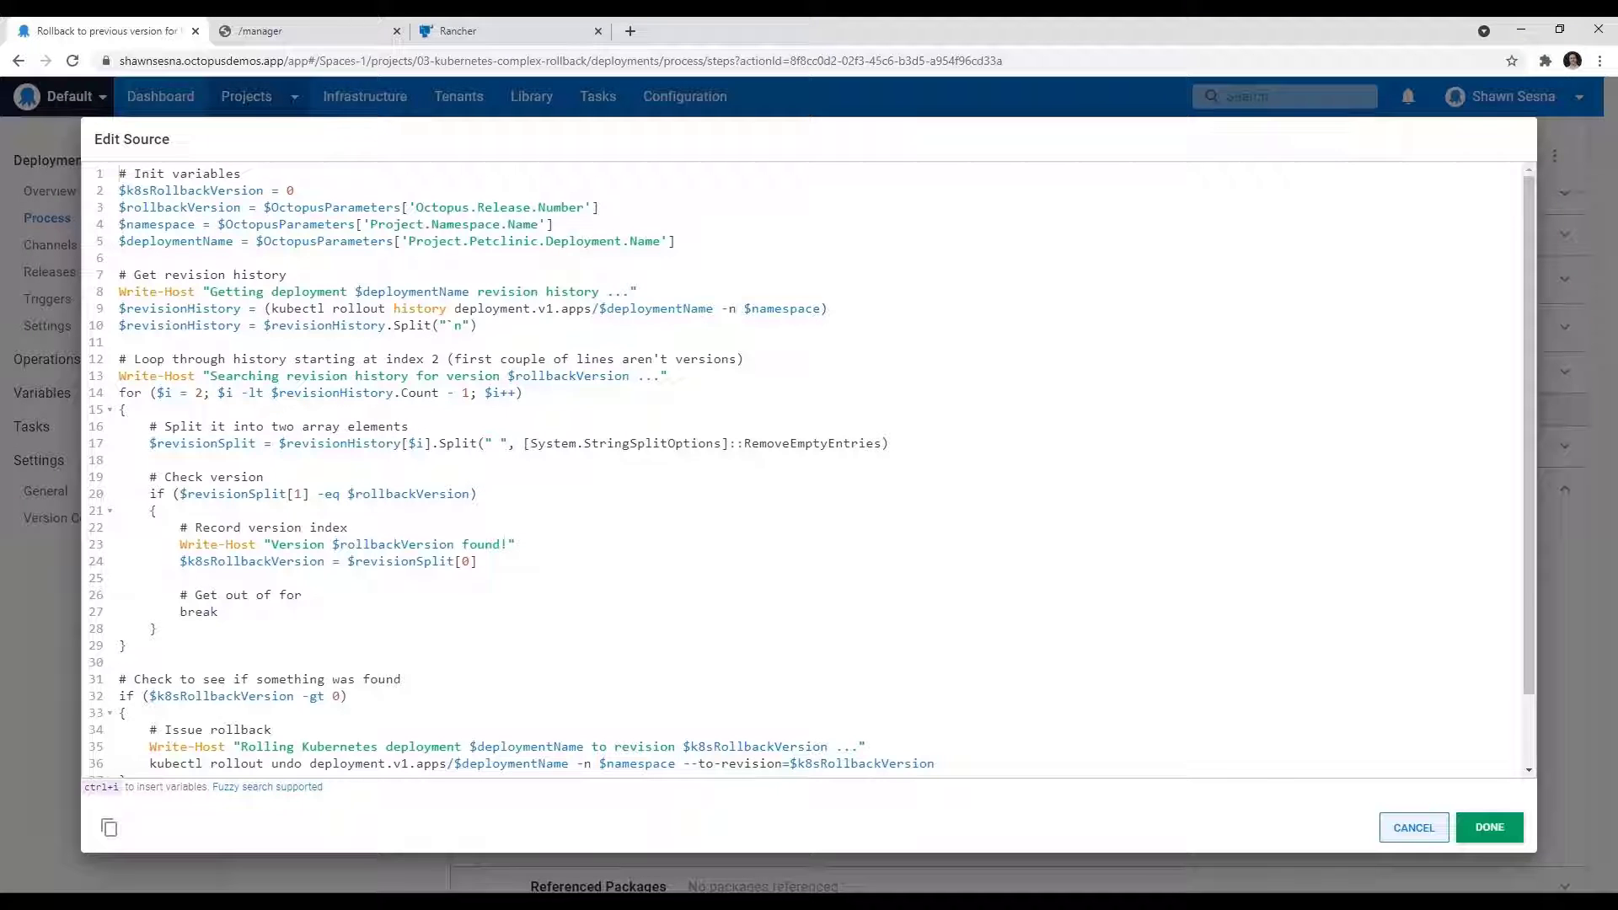
pyautogui.click(1484, 828)
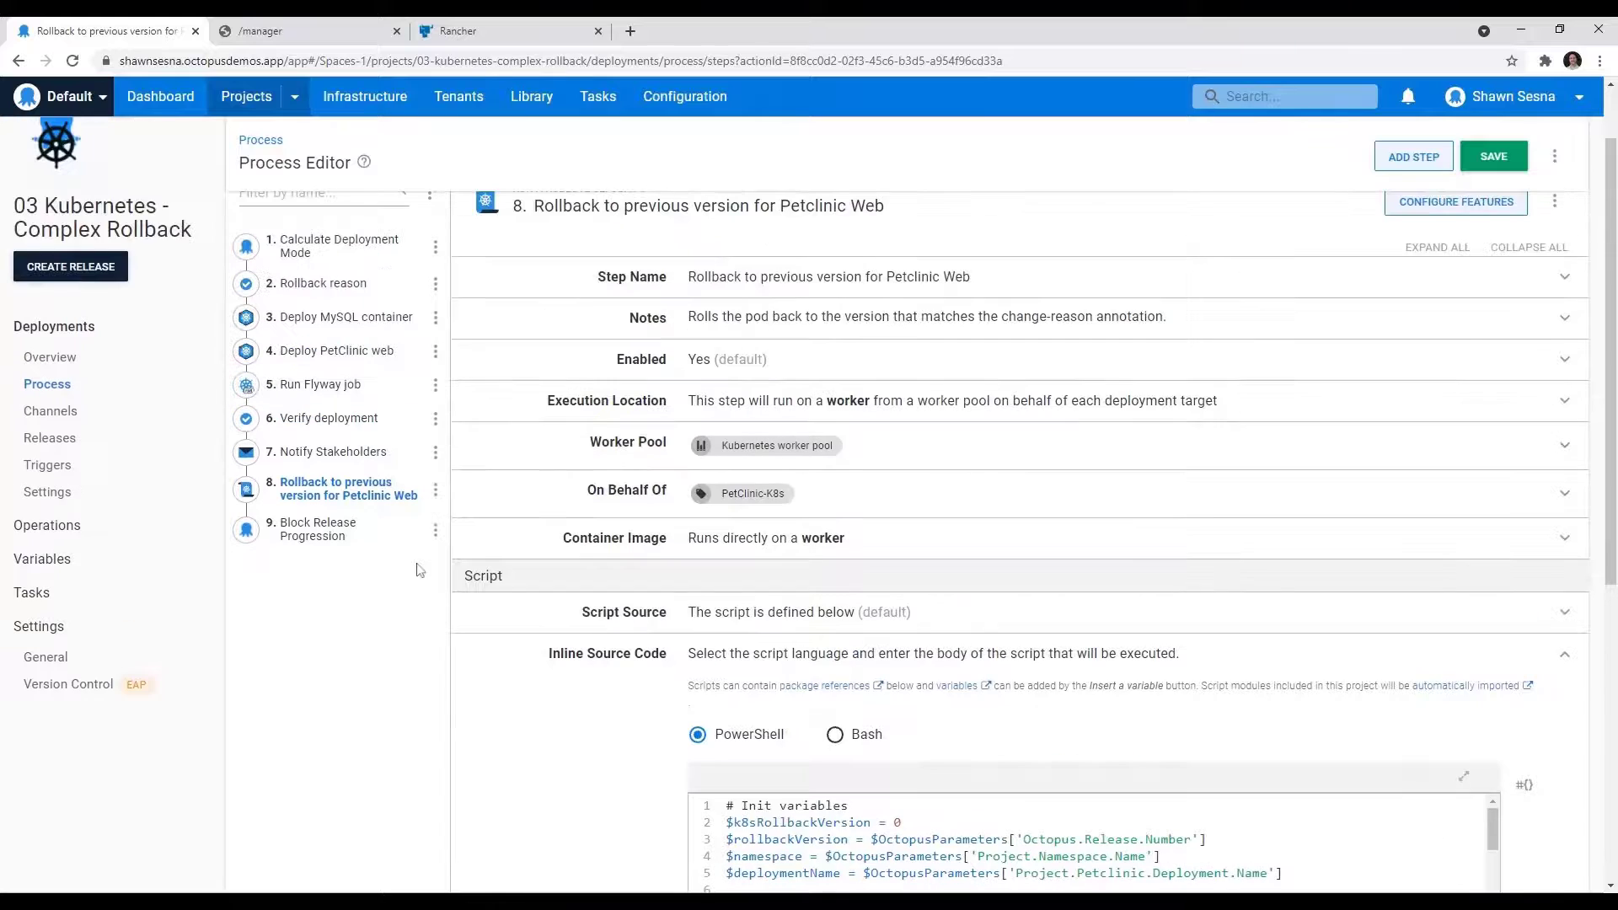
# Step: Leave the process editor discarding changes, then redeploy release 2021.10.26.0 to Development
pyautogui.scroll(1, 419, 569)
pyautogui.click(52, 525)
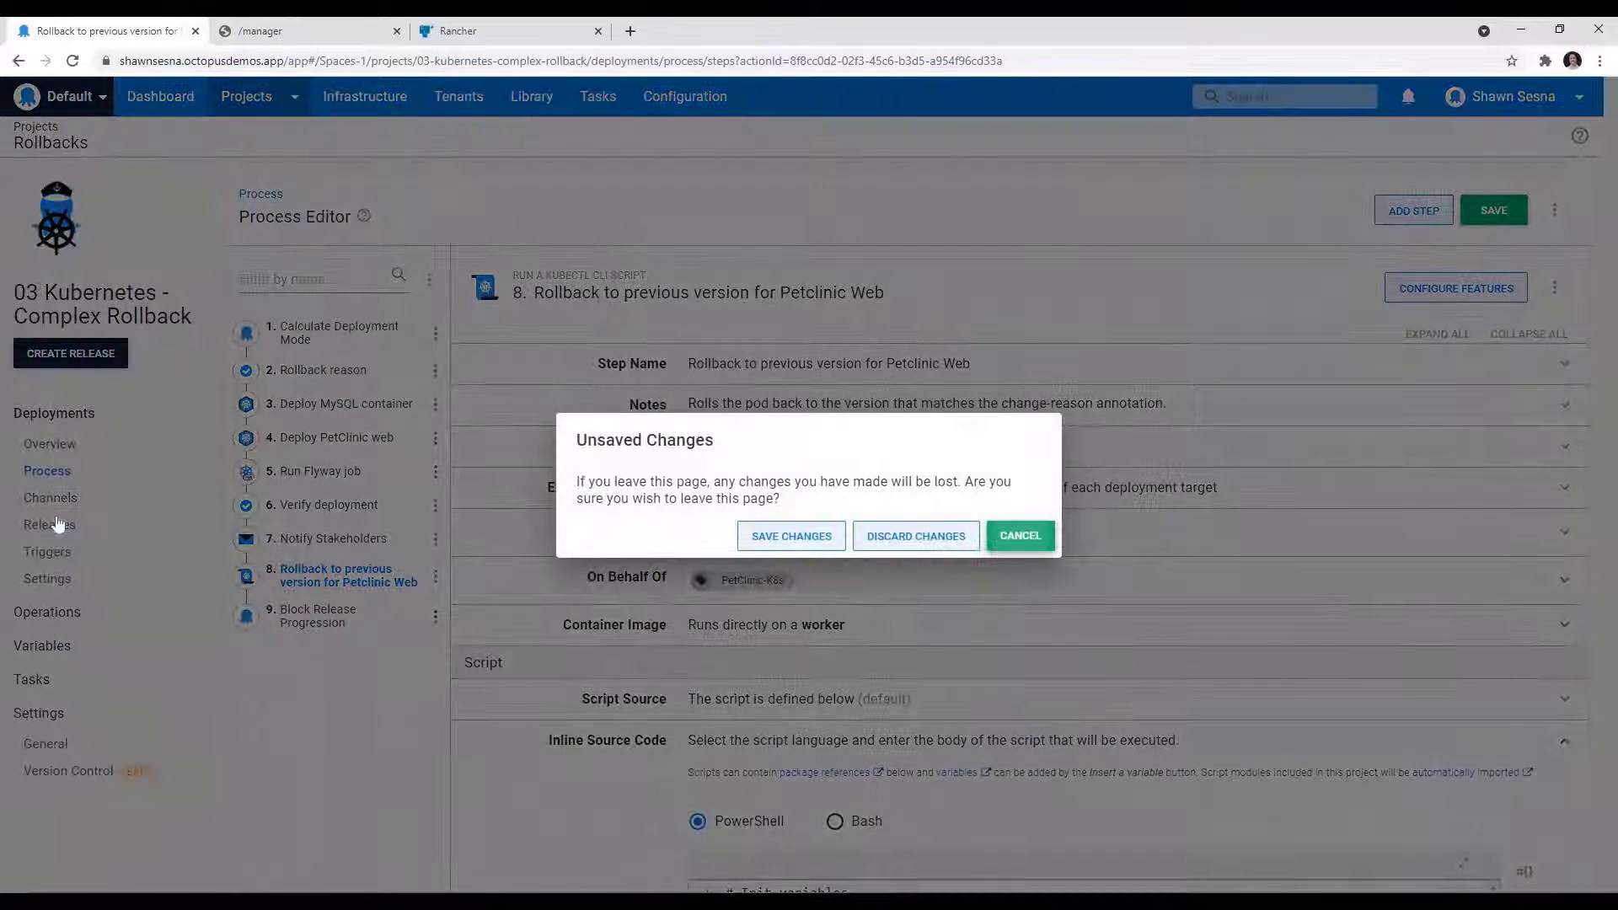
pyautogui.click(931, 552)
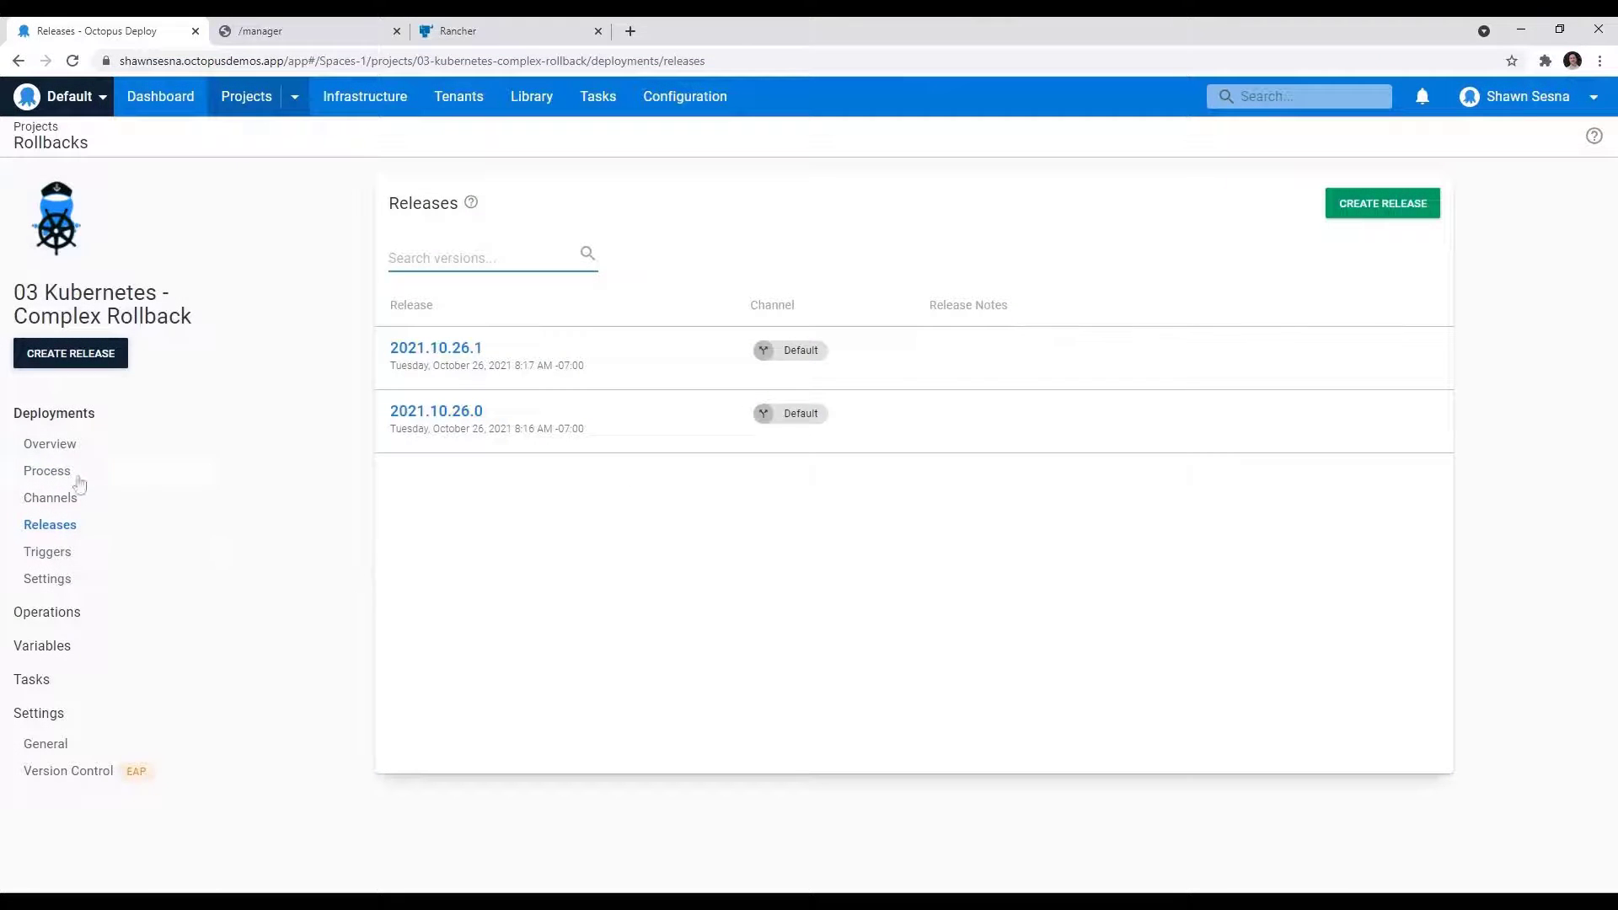
pyautogui.click(447, 411)
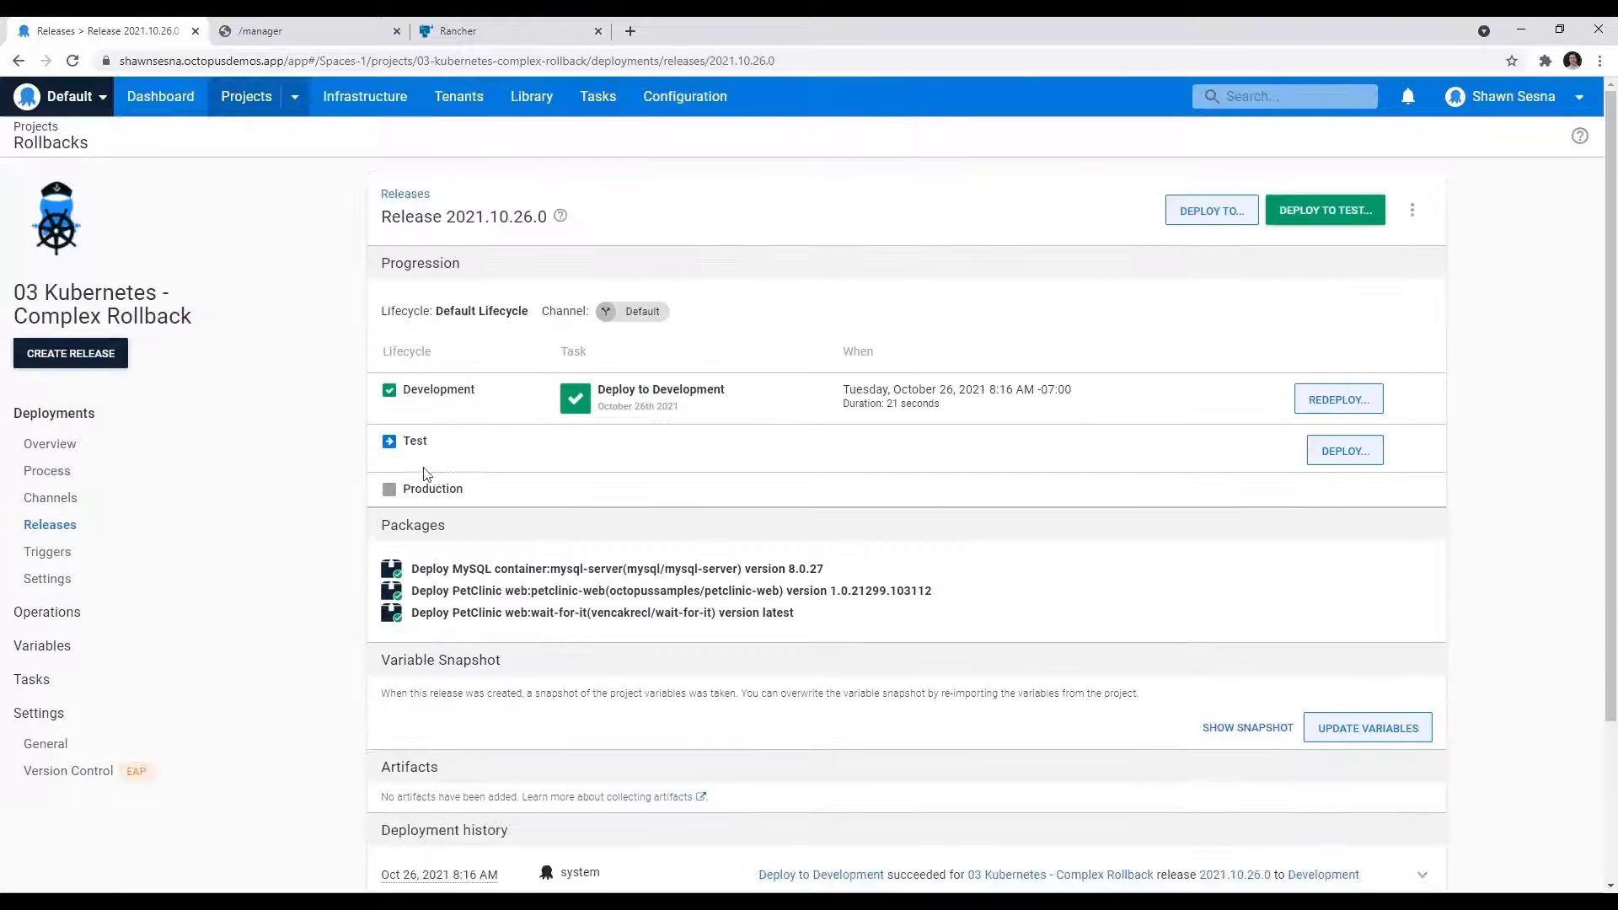
pyautogui.click(1331, 399)
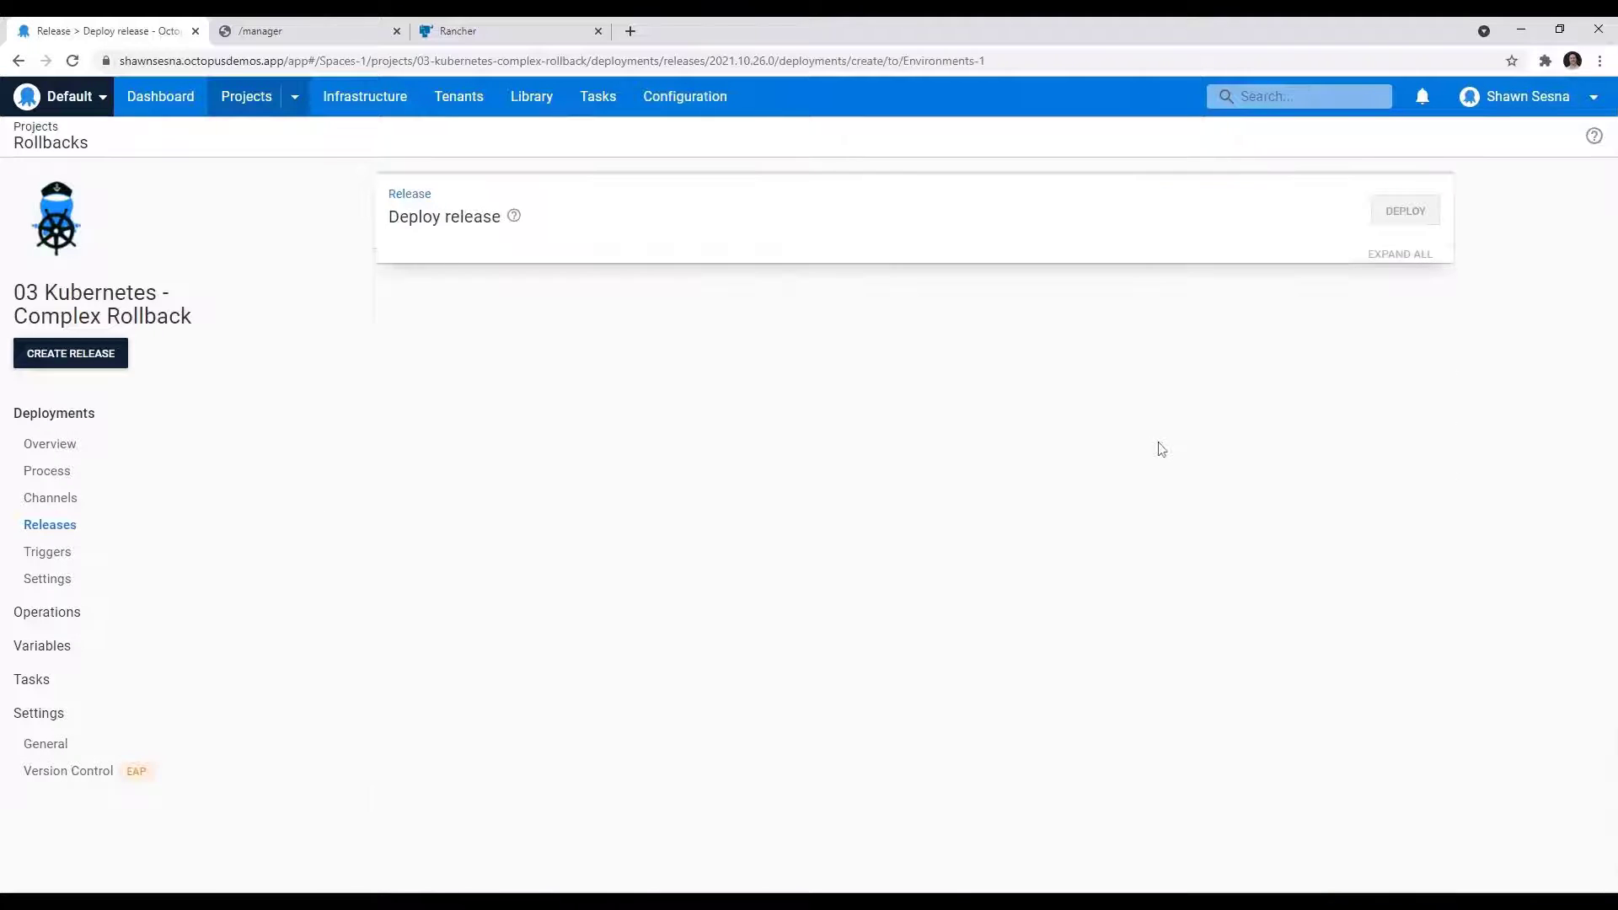
pyautogui.click(1399, 212)
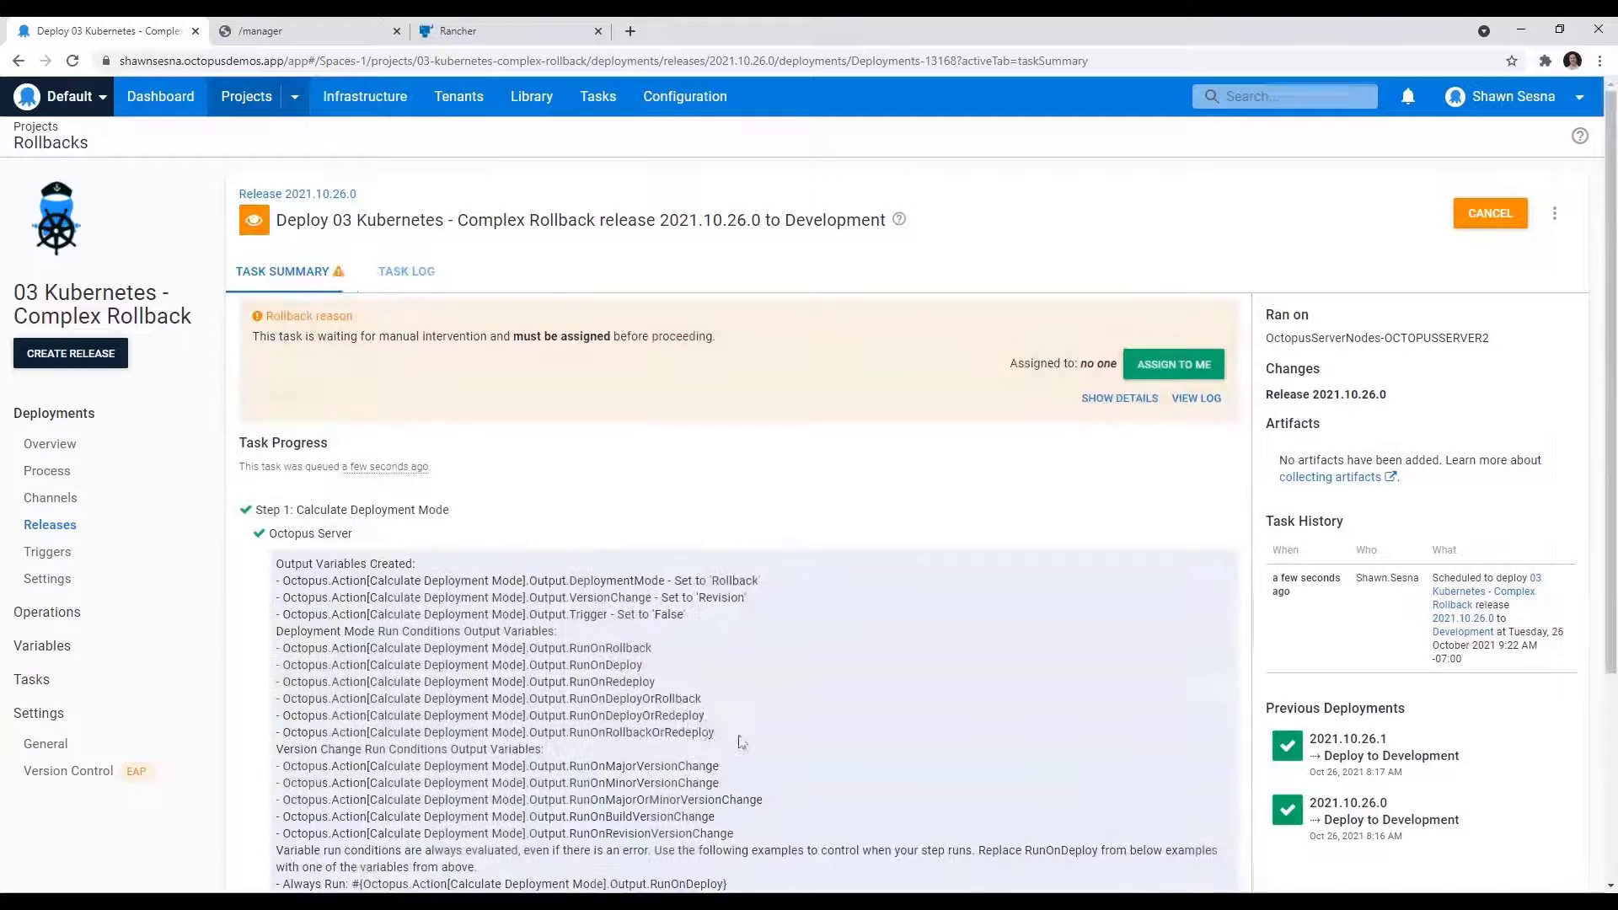
# Step: Assign the Rollback reason intervention to yourself, enter "Do it!" as the notes and proceed with the deployment
pyautogui.click(1174, 364)
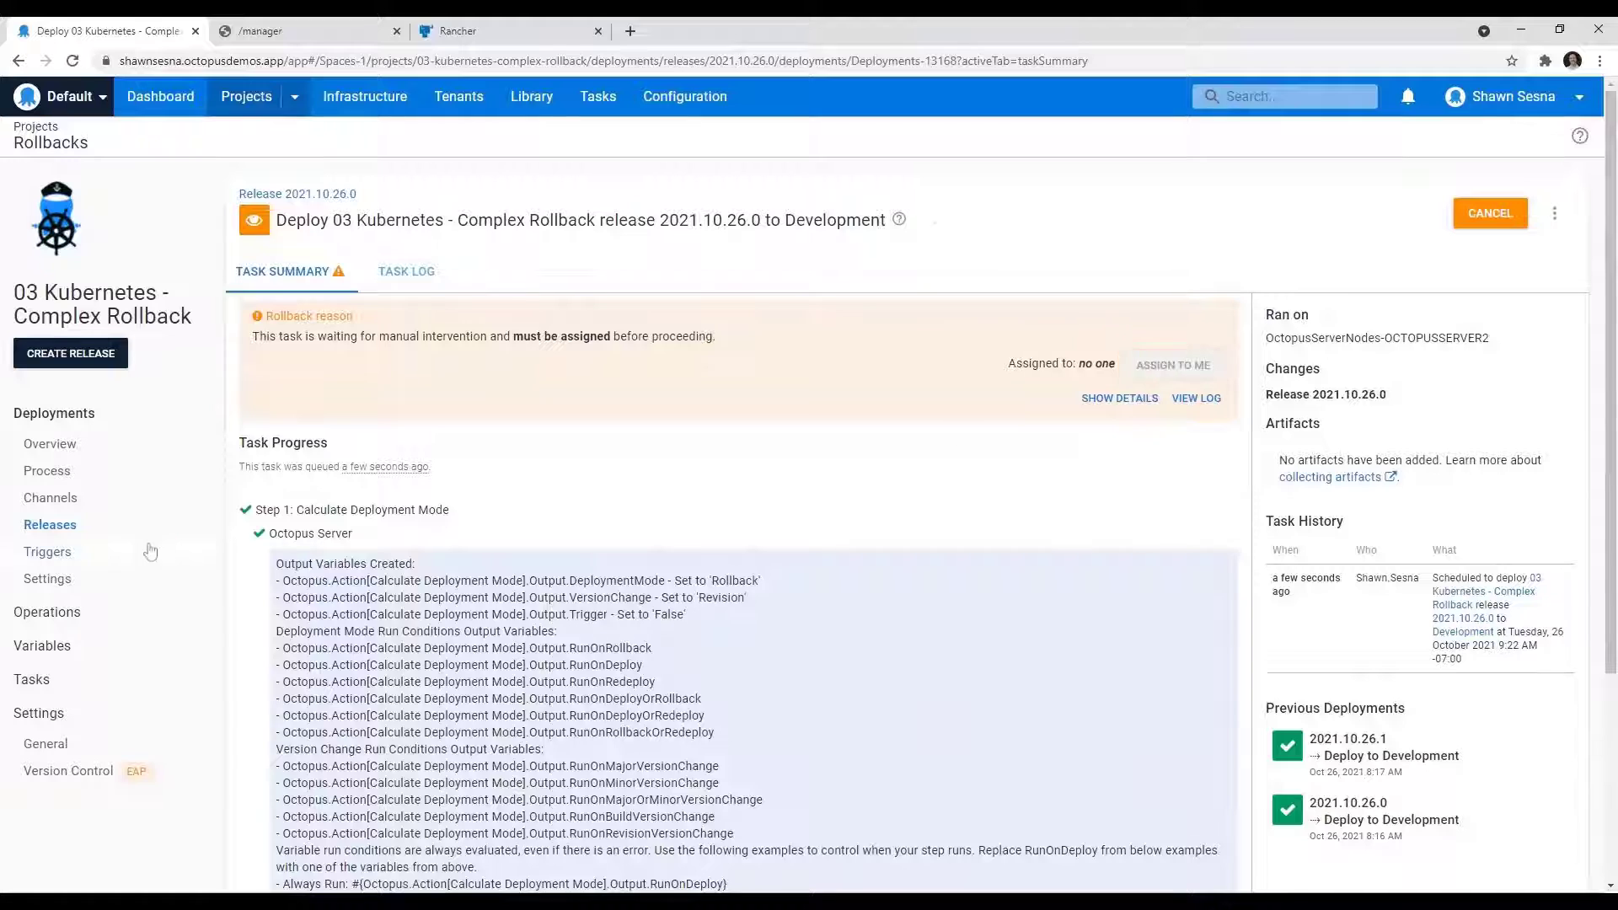
pyautogui.click(276, 481)
pyautogui.write('Do it!')
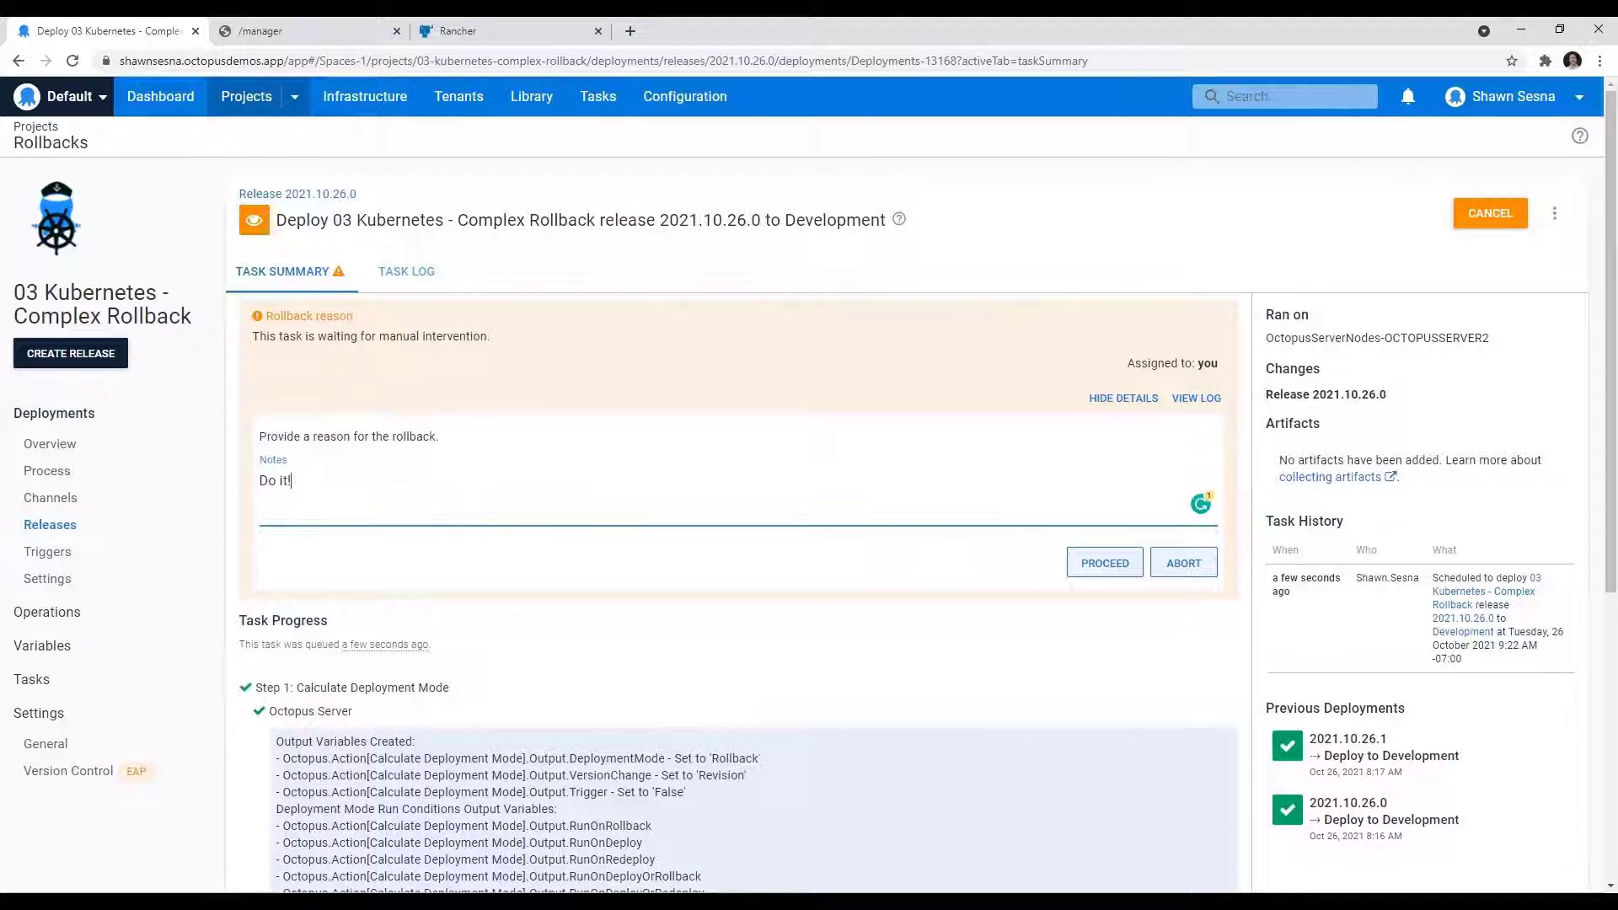
pyautogui.click(1103, 565)
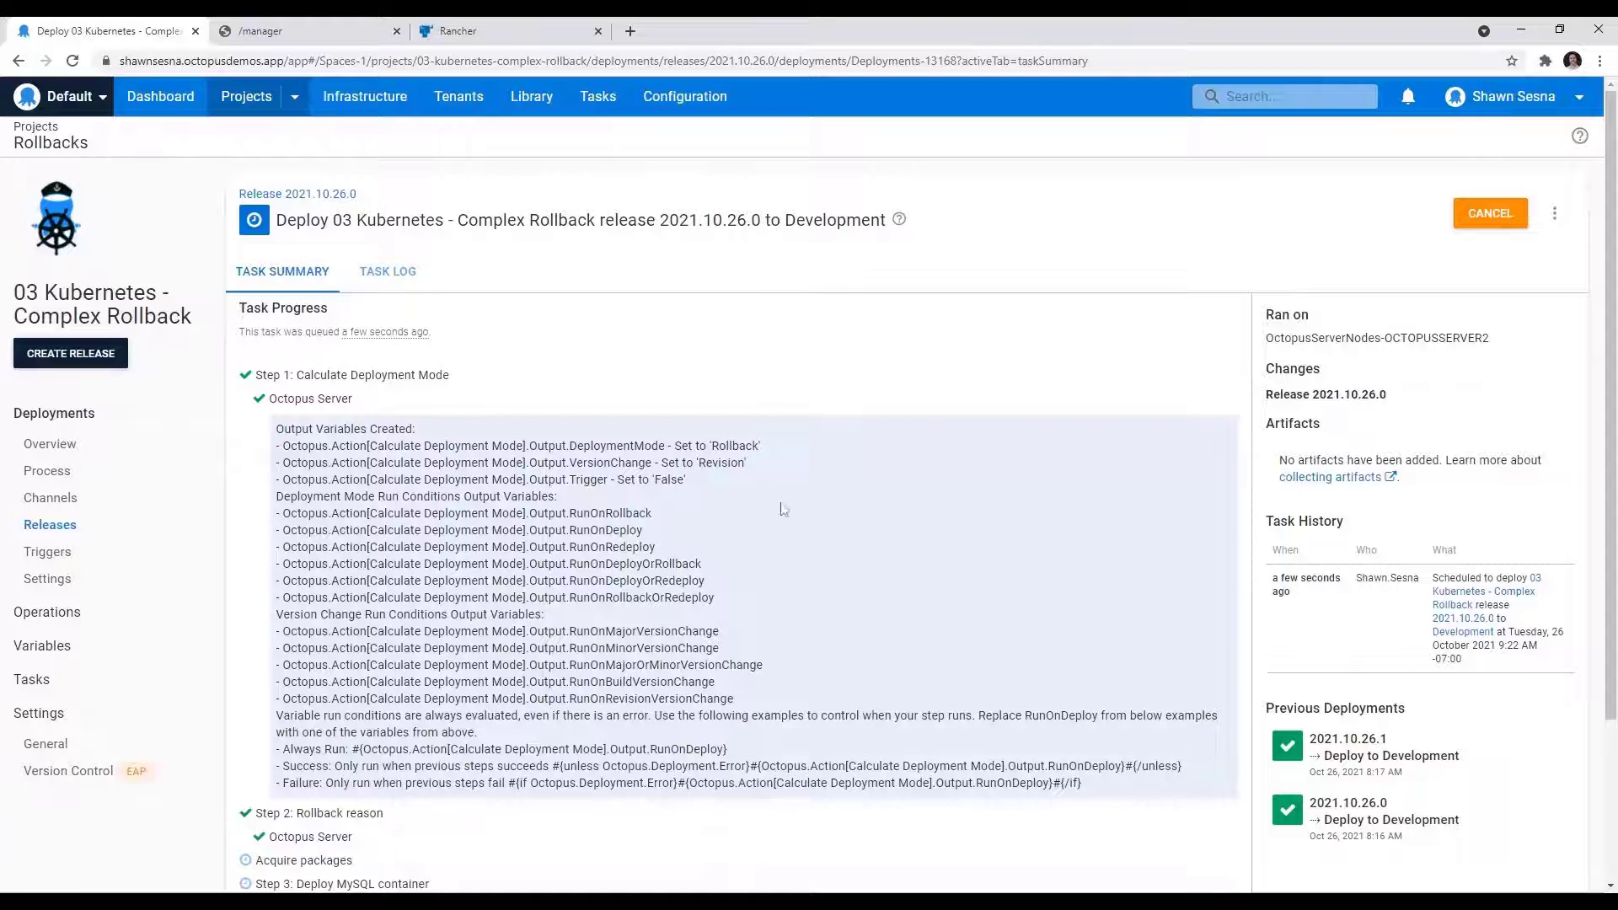
# Step: Follow the rollback's task progress and open the Rancher-Development worker log of the Rollback to previous version for Petclinic Web step
pyautogui.scroll(-3, 878, 515)
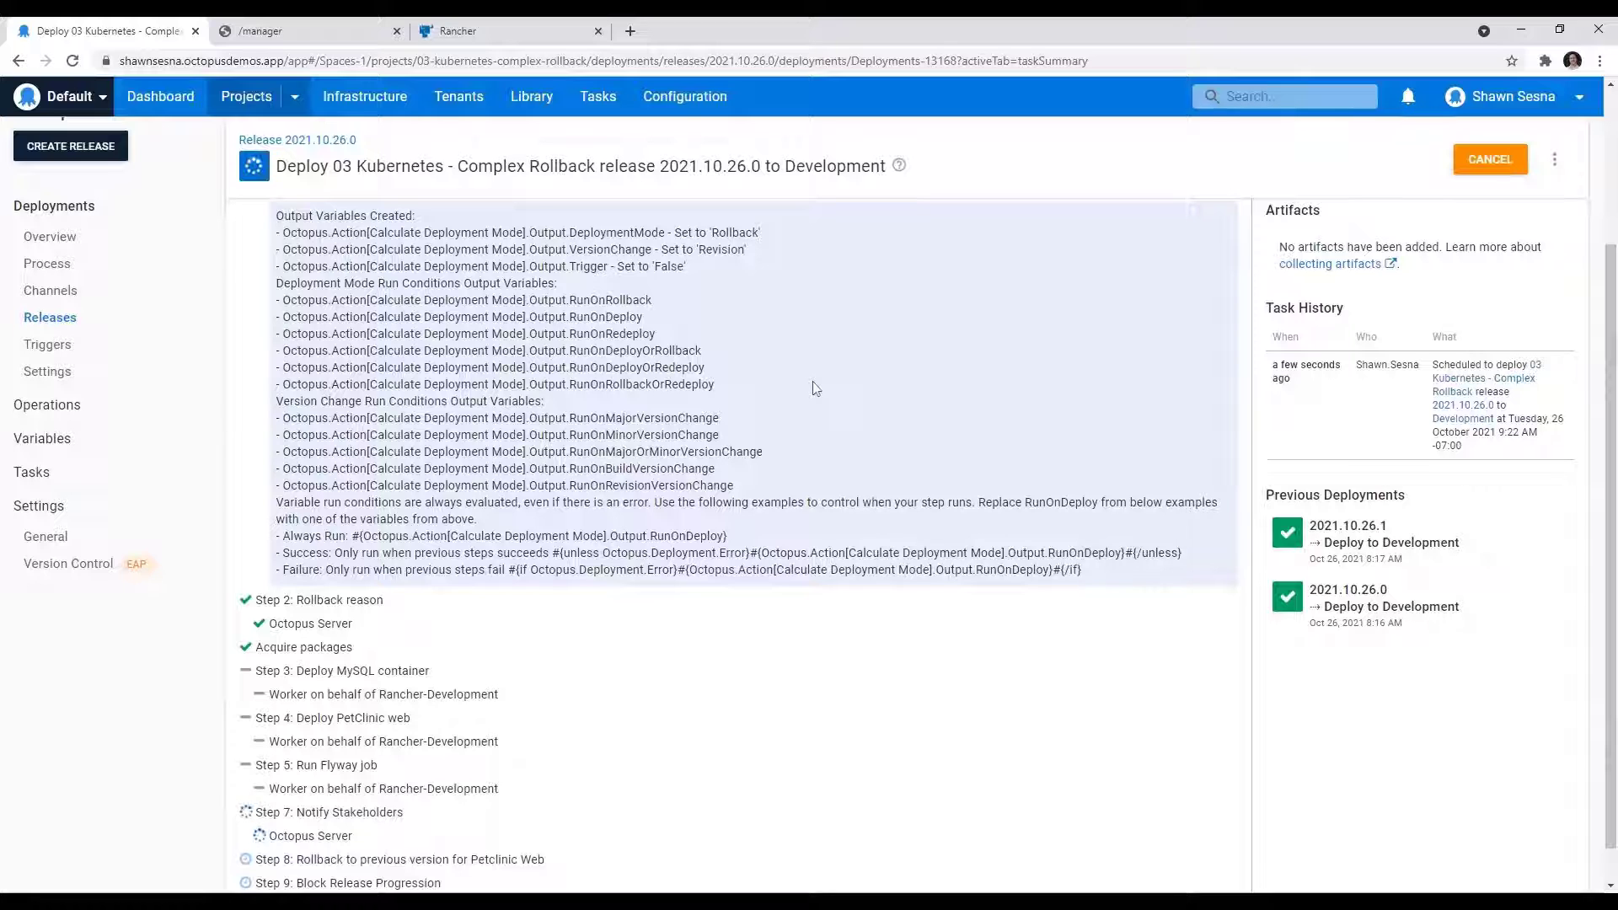
pyautogui.scroll(-1, 809, 383)
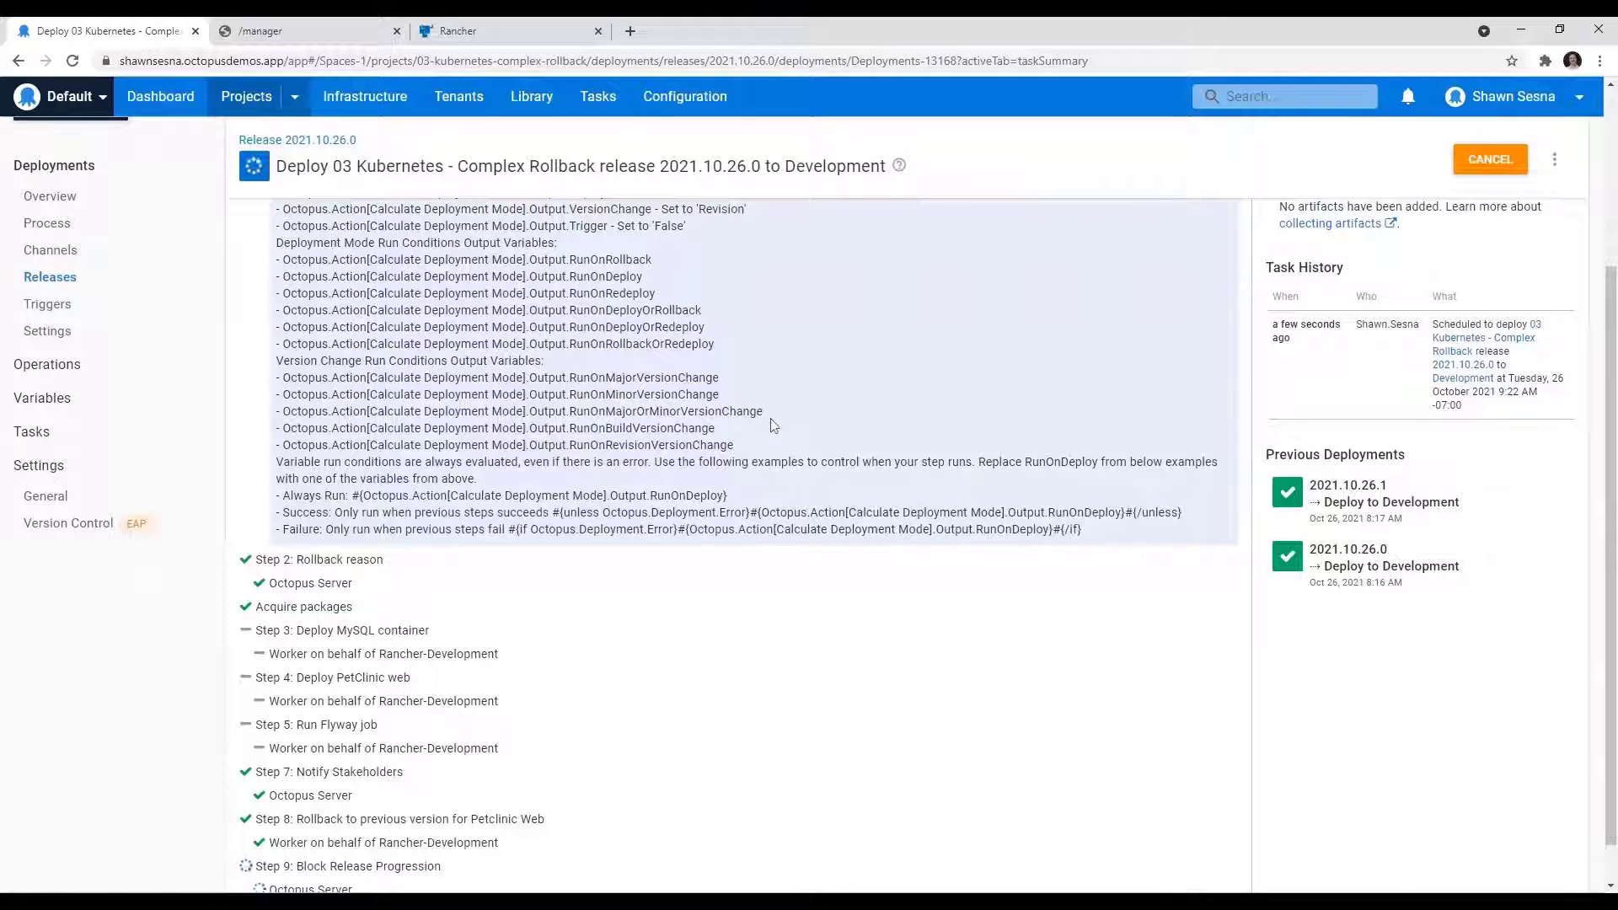
pyautogui.click(449, 845)
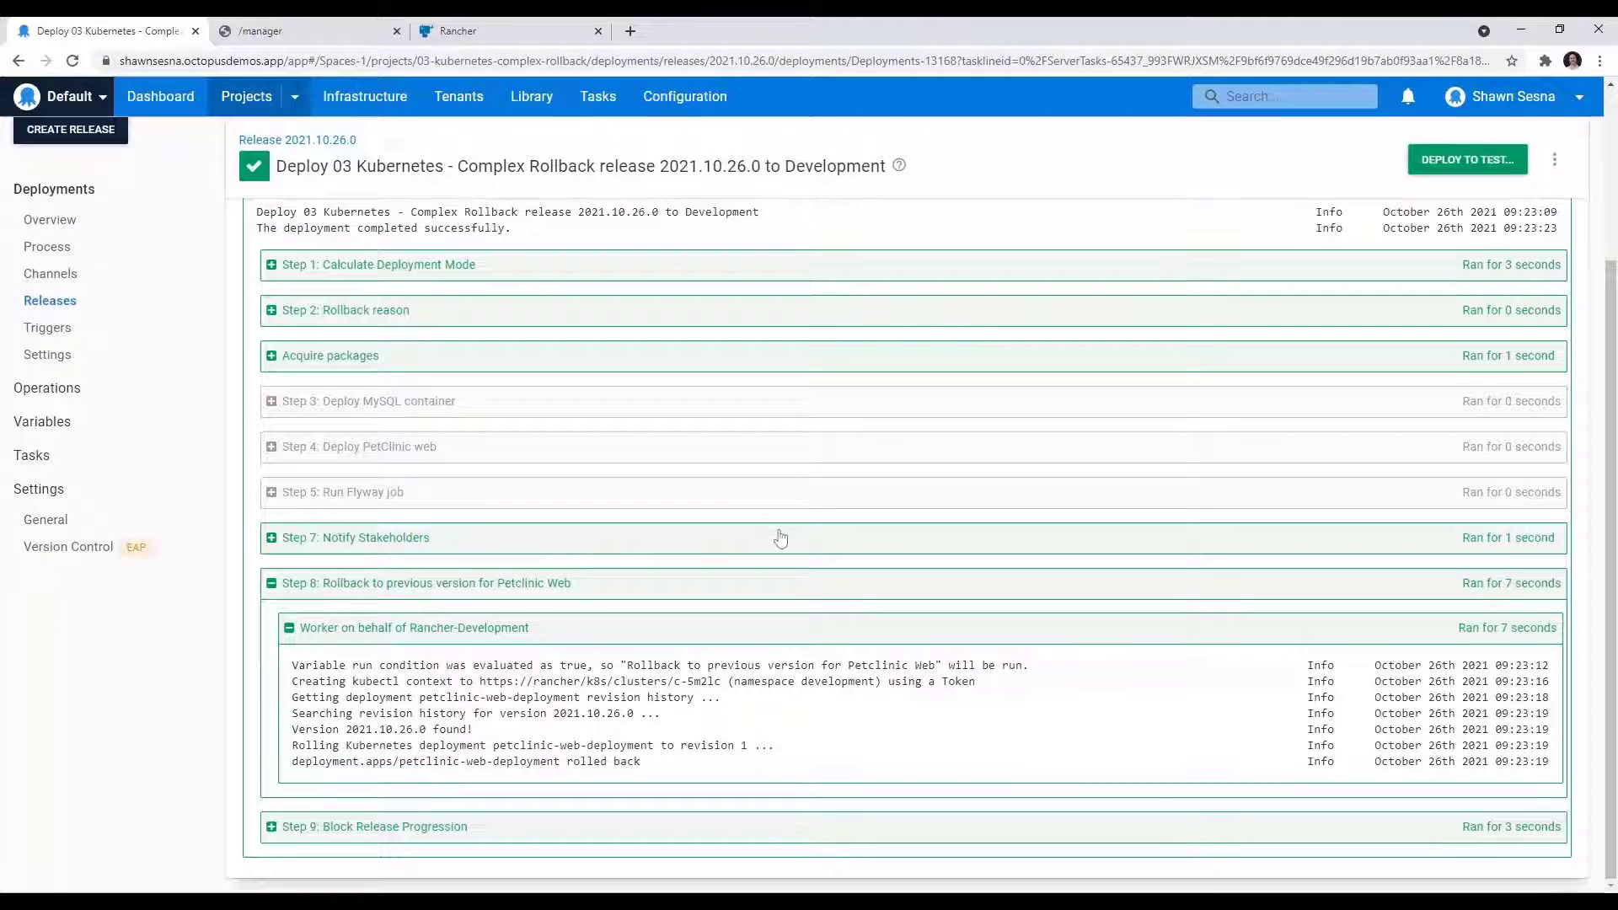
# Step: Rerun the petclinic-web-deployment rollout history command in the Rancher shell, then return to Octopus and review the rollback's task log
pyautogui.click(543, 30)
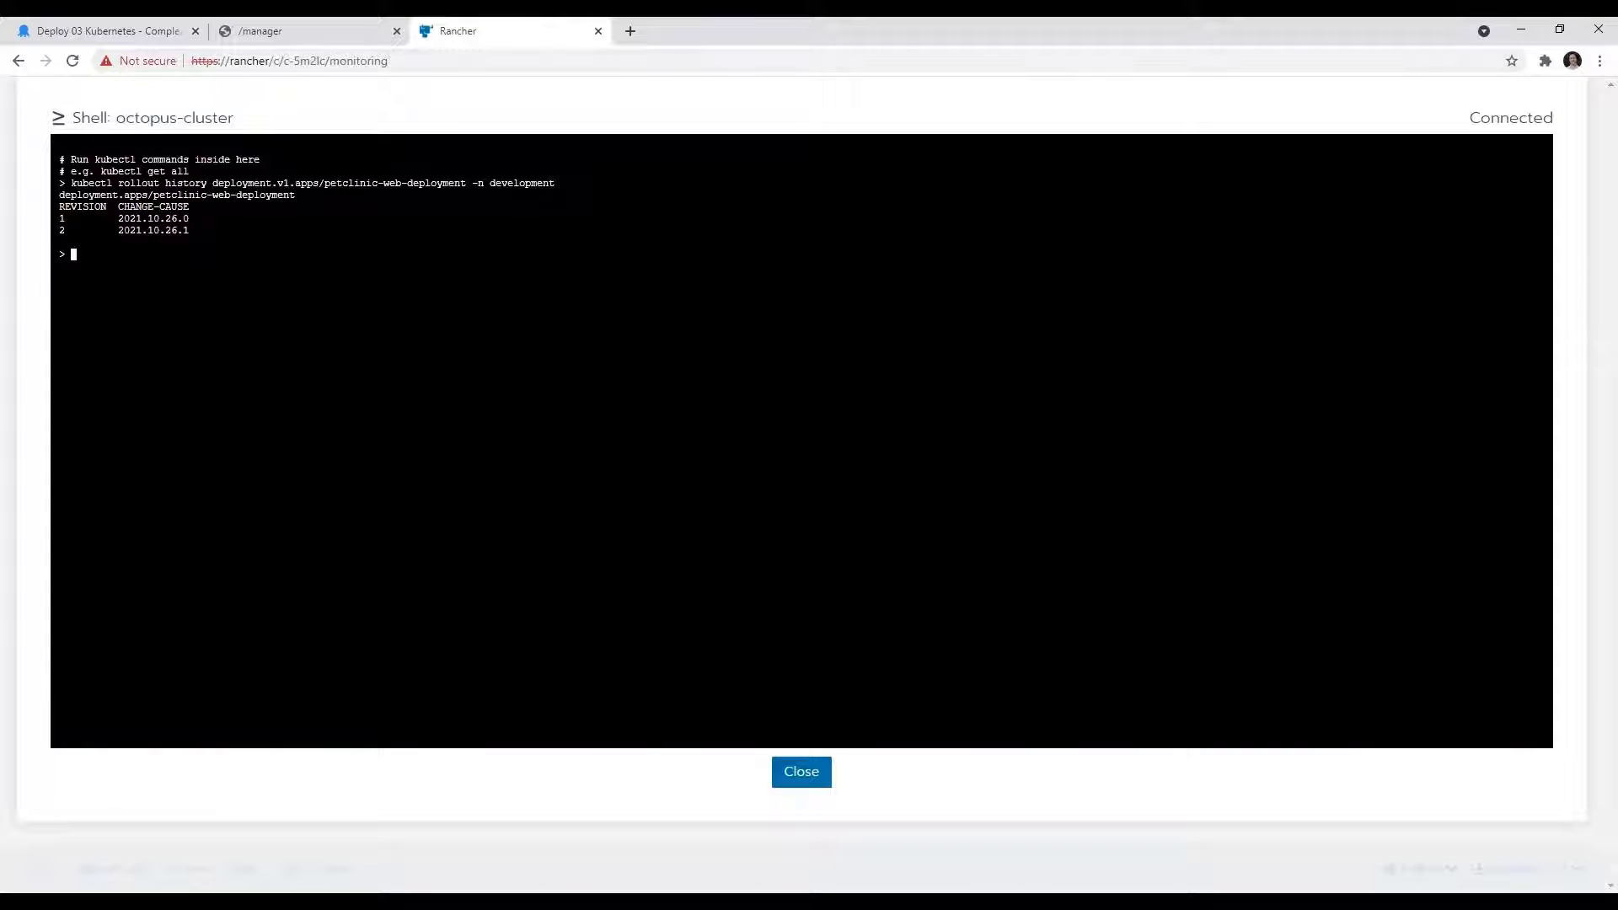
pyautogui.press('Up')
pyautogui.press('Return')
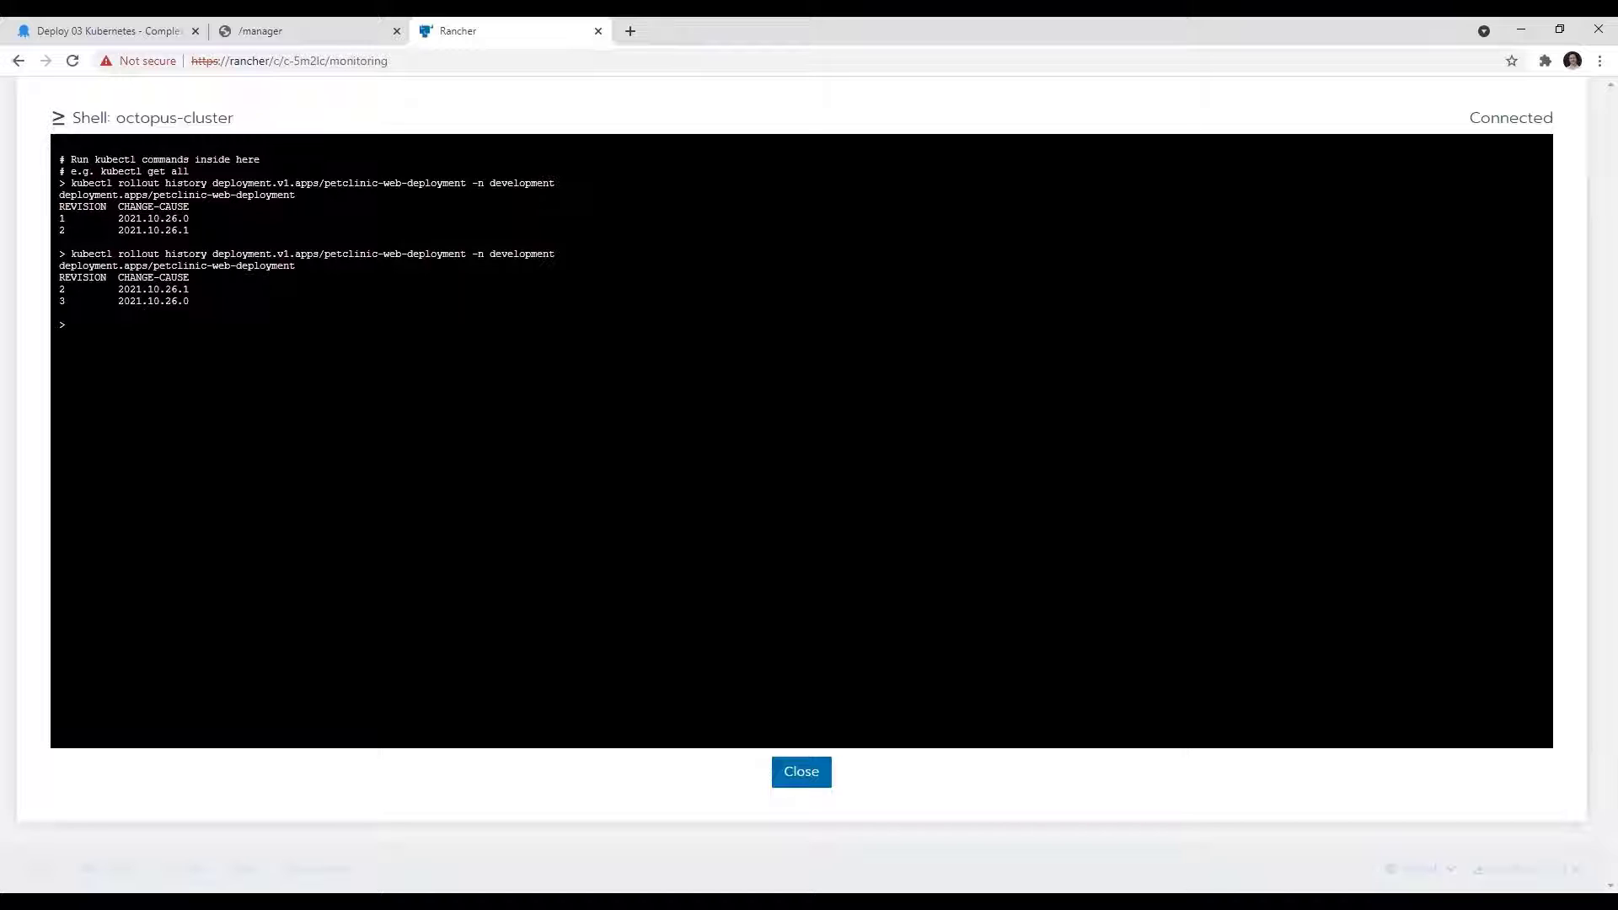
pyautogui.click(95, 30)
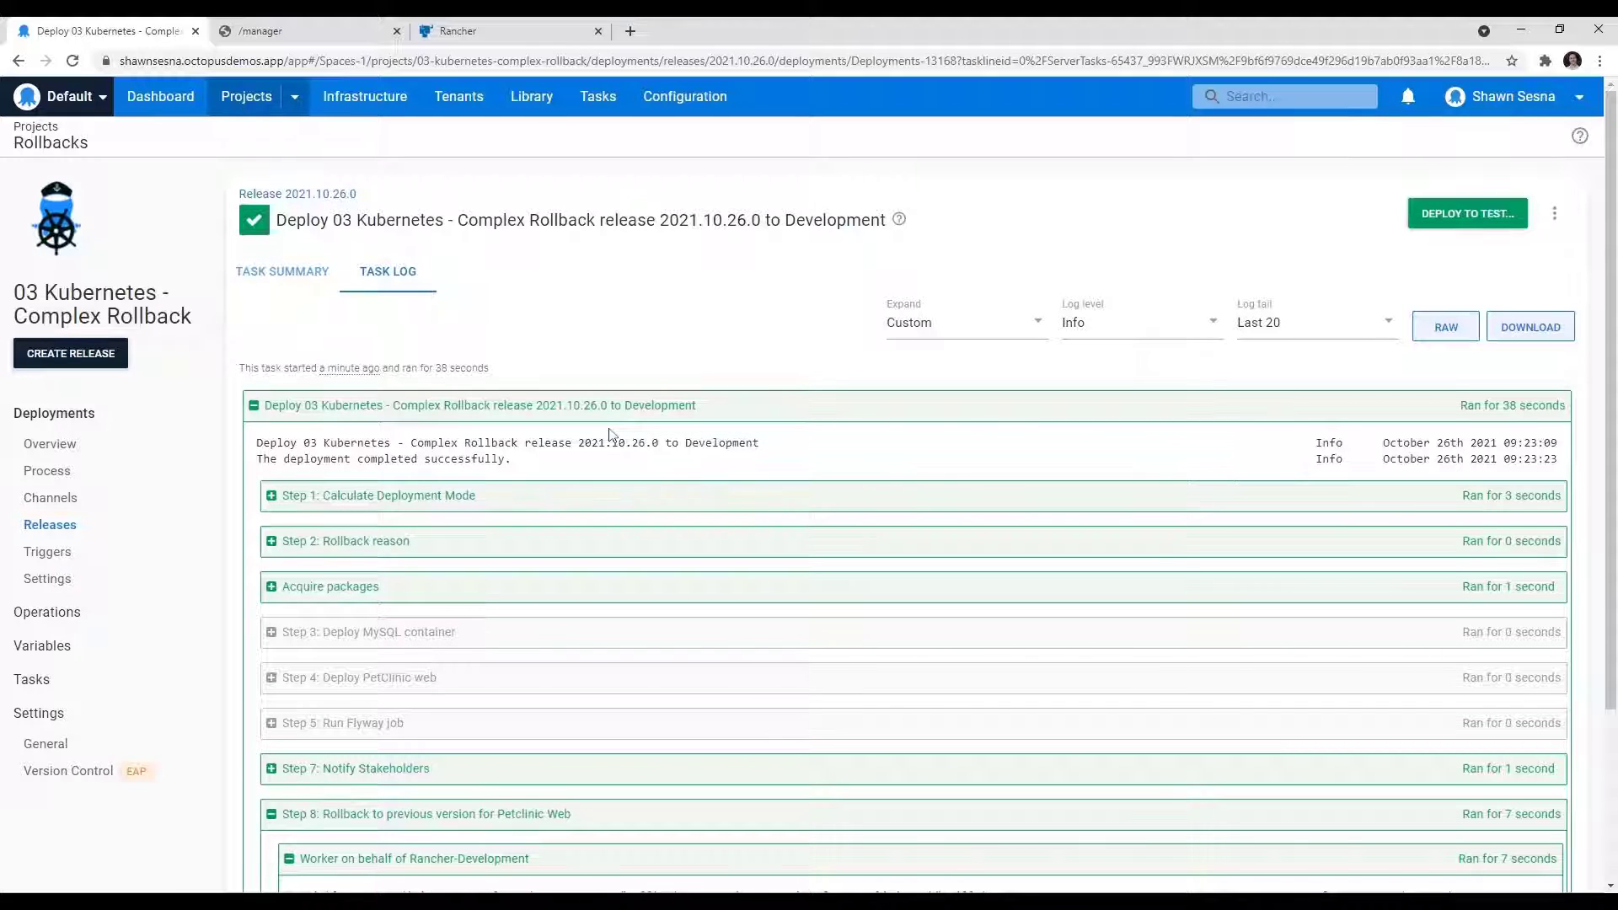
pyautogui.scroll(-3, 611, 506)
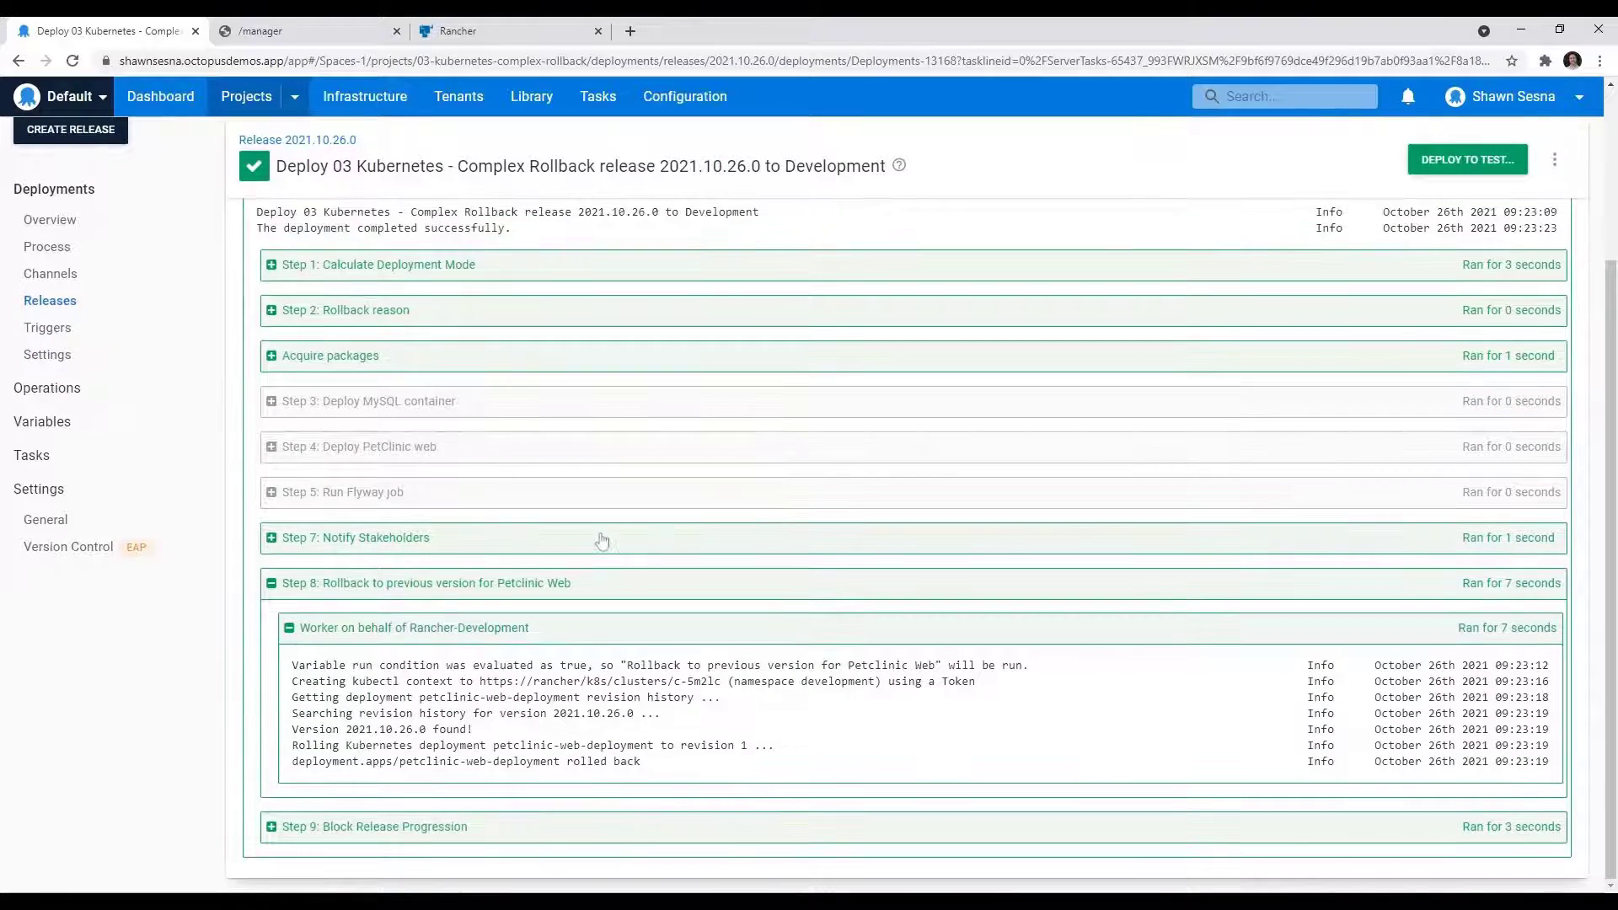